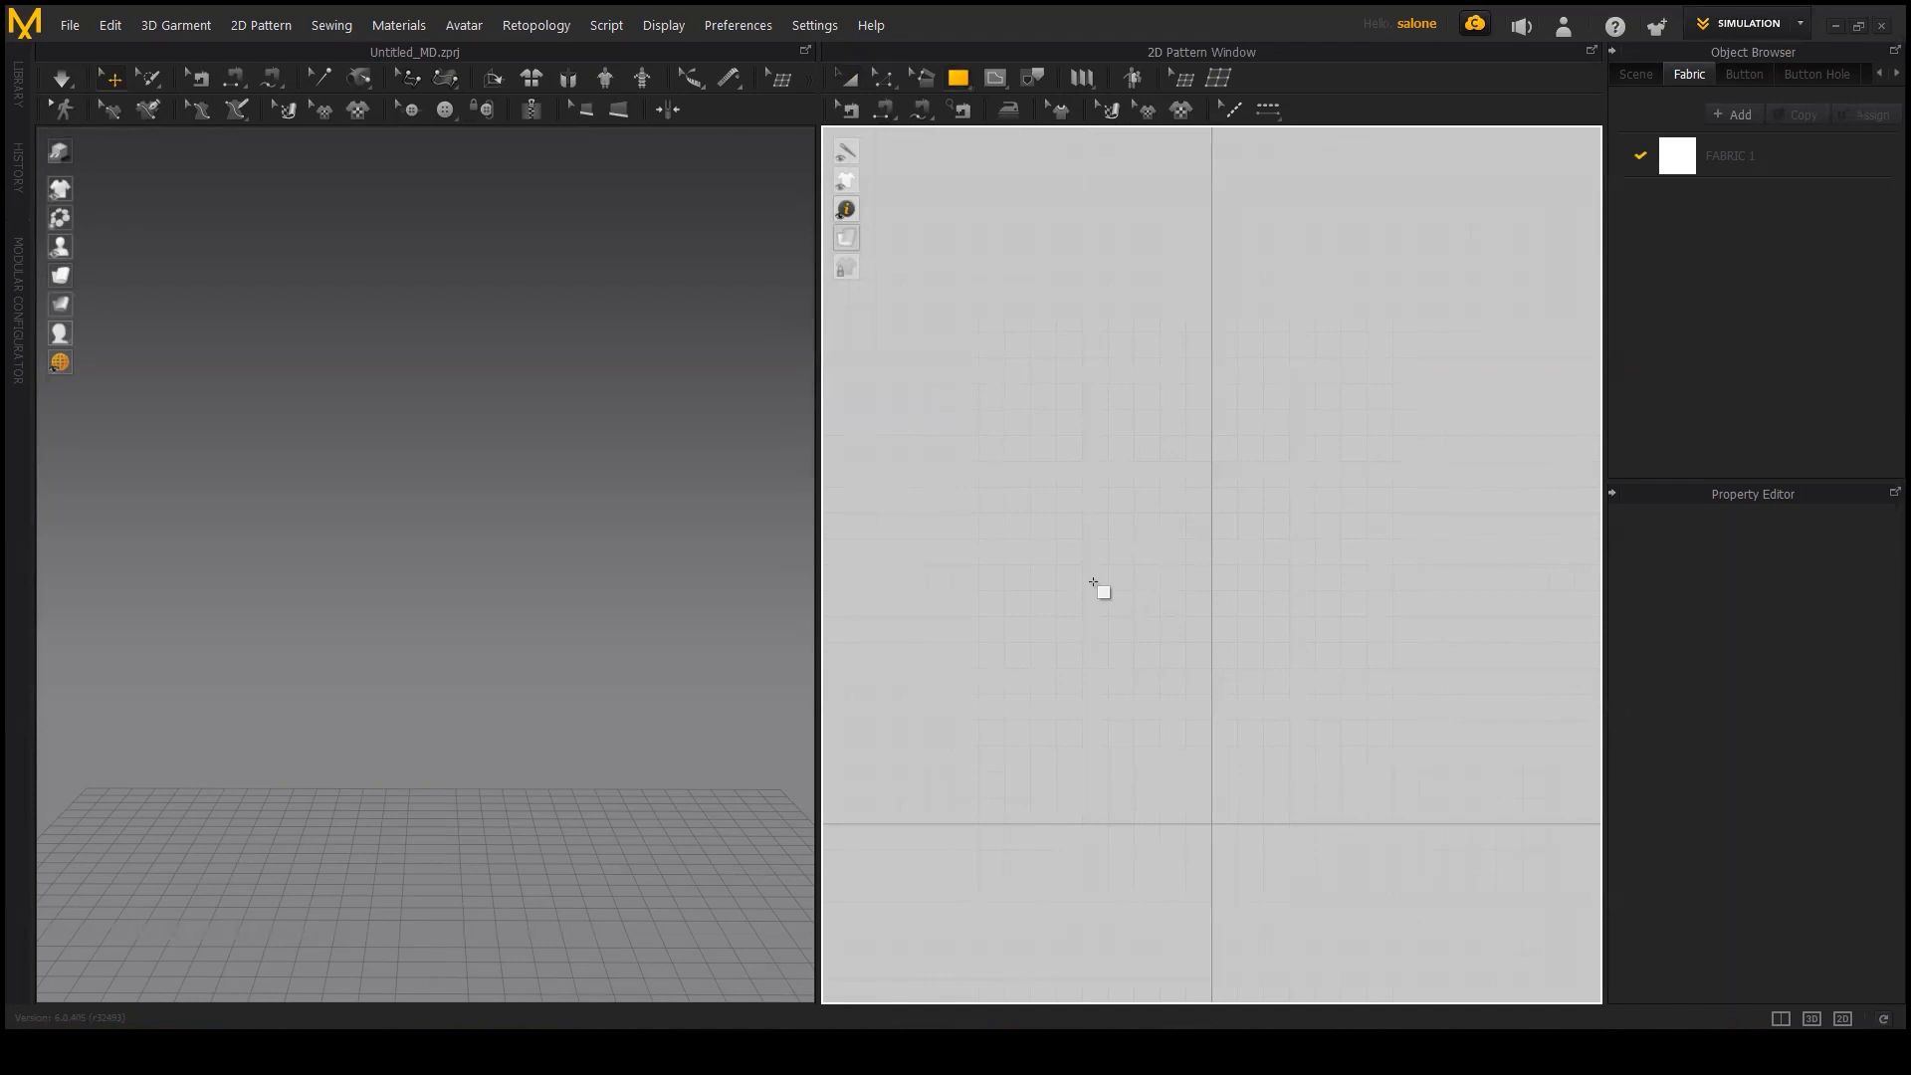
# Step: Draw a roughly square pattern piece with a side of about 1137 mm in the 2D pattern area
pyautogui.moveTo(1037, 554); pyautogui.dragTo(1108, 633)
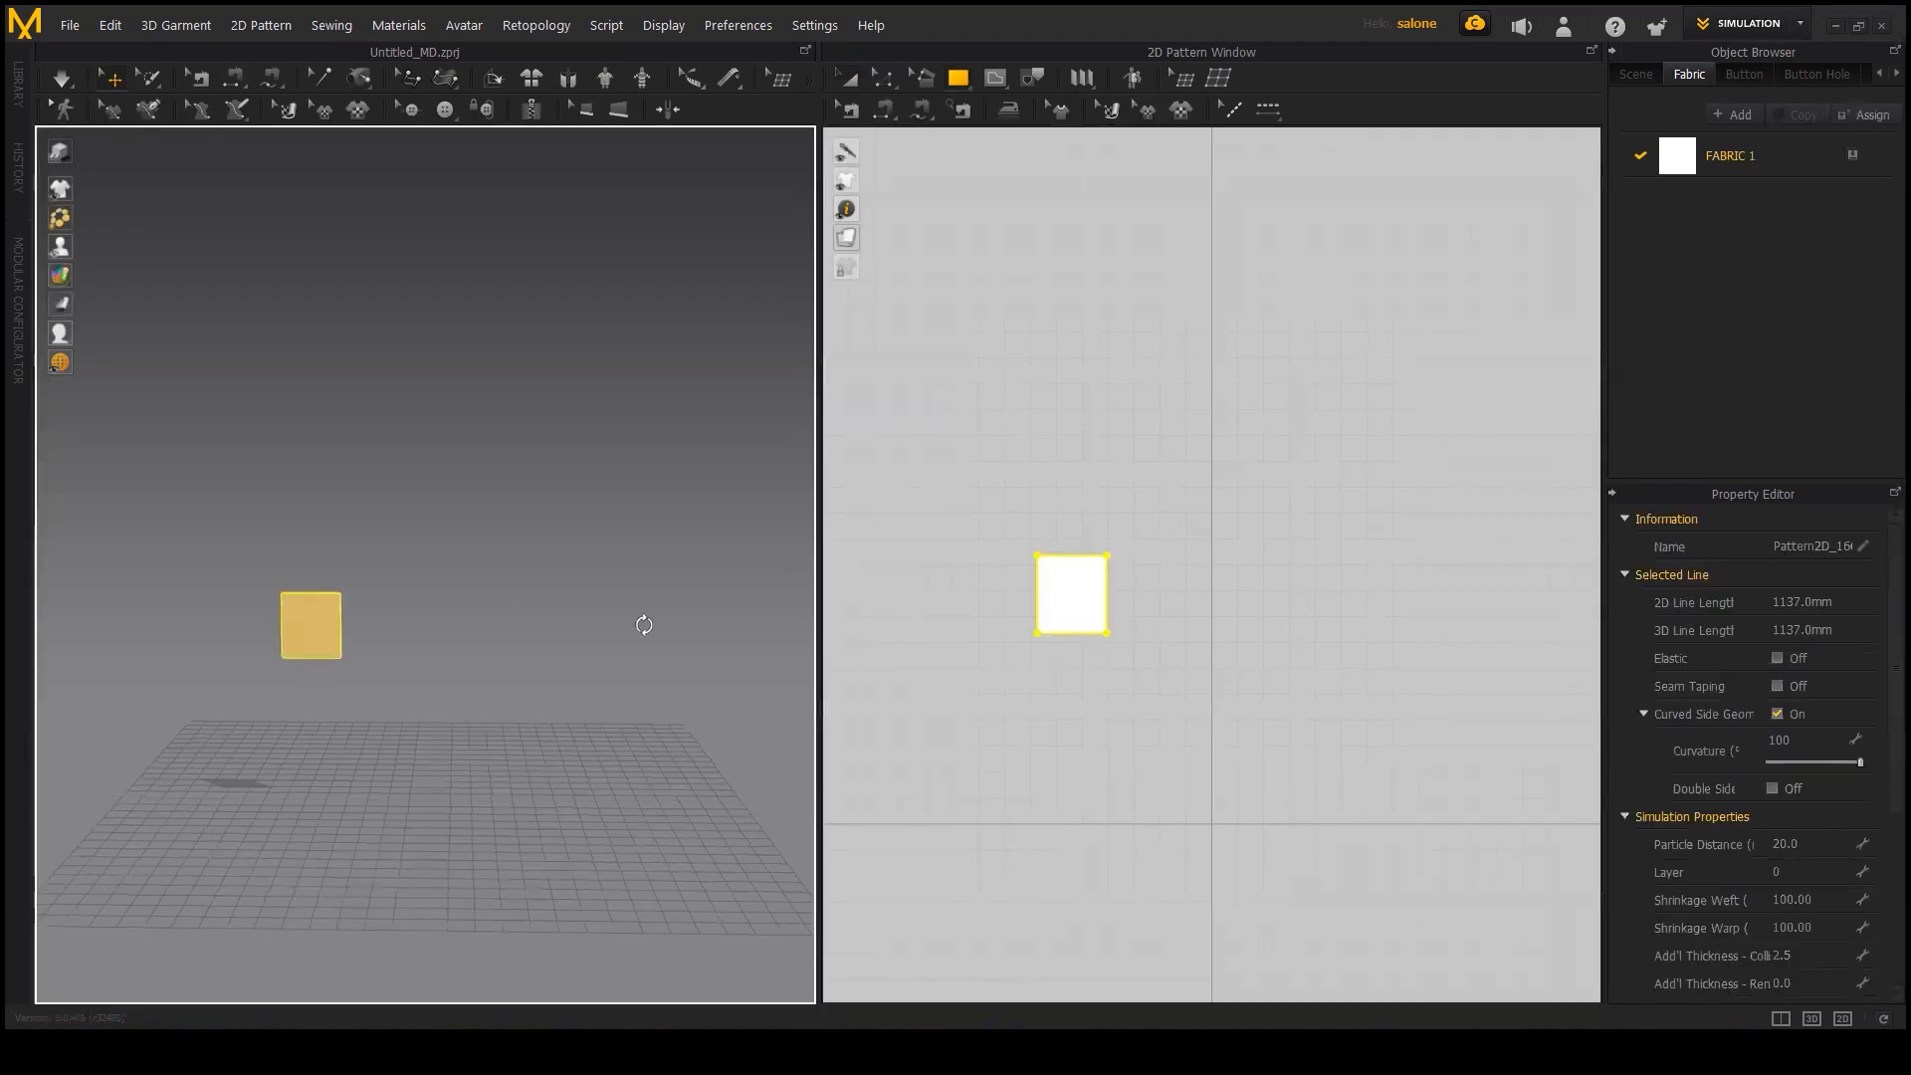
# Step: Simulate the unpinned square so it falls to the ground, then undo the simulation
pyautogui.click(60, 78)
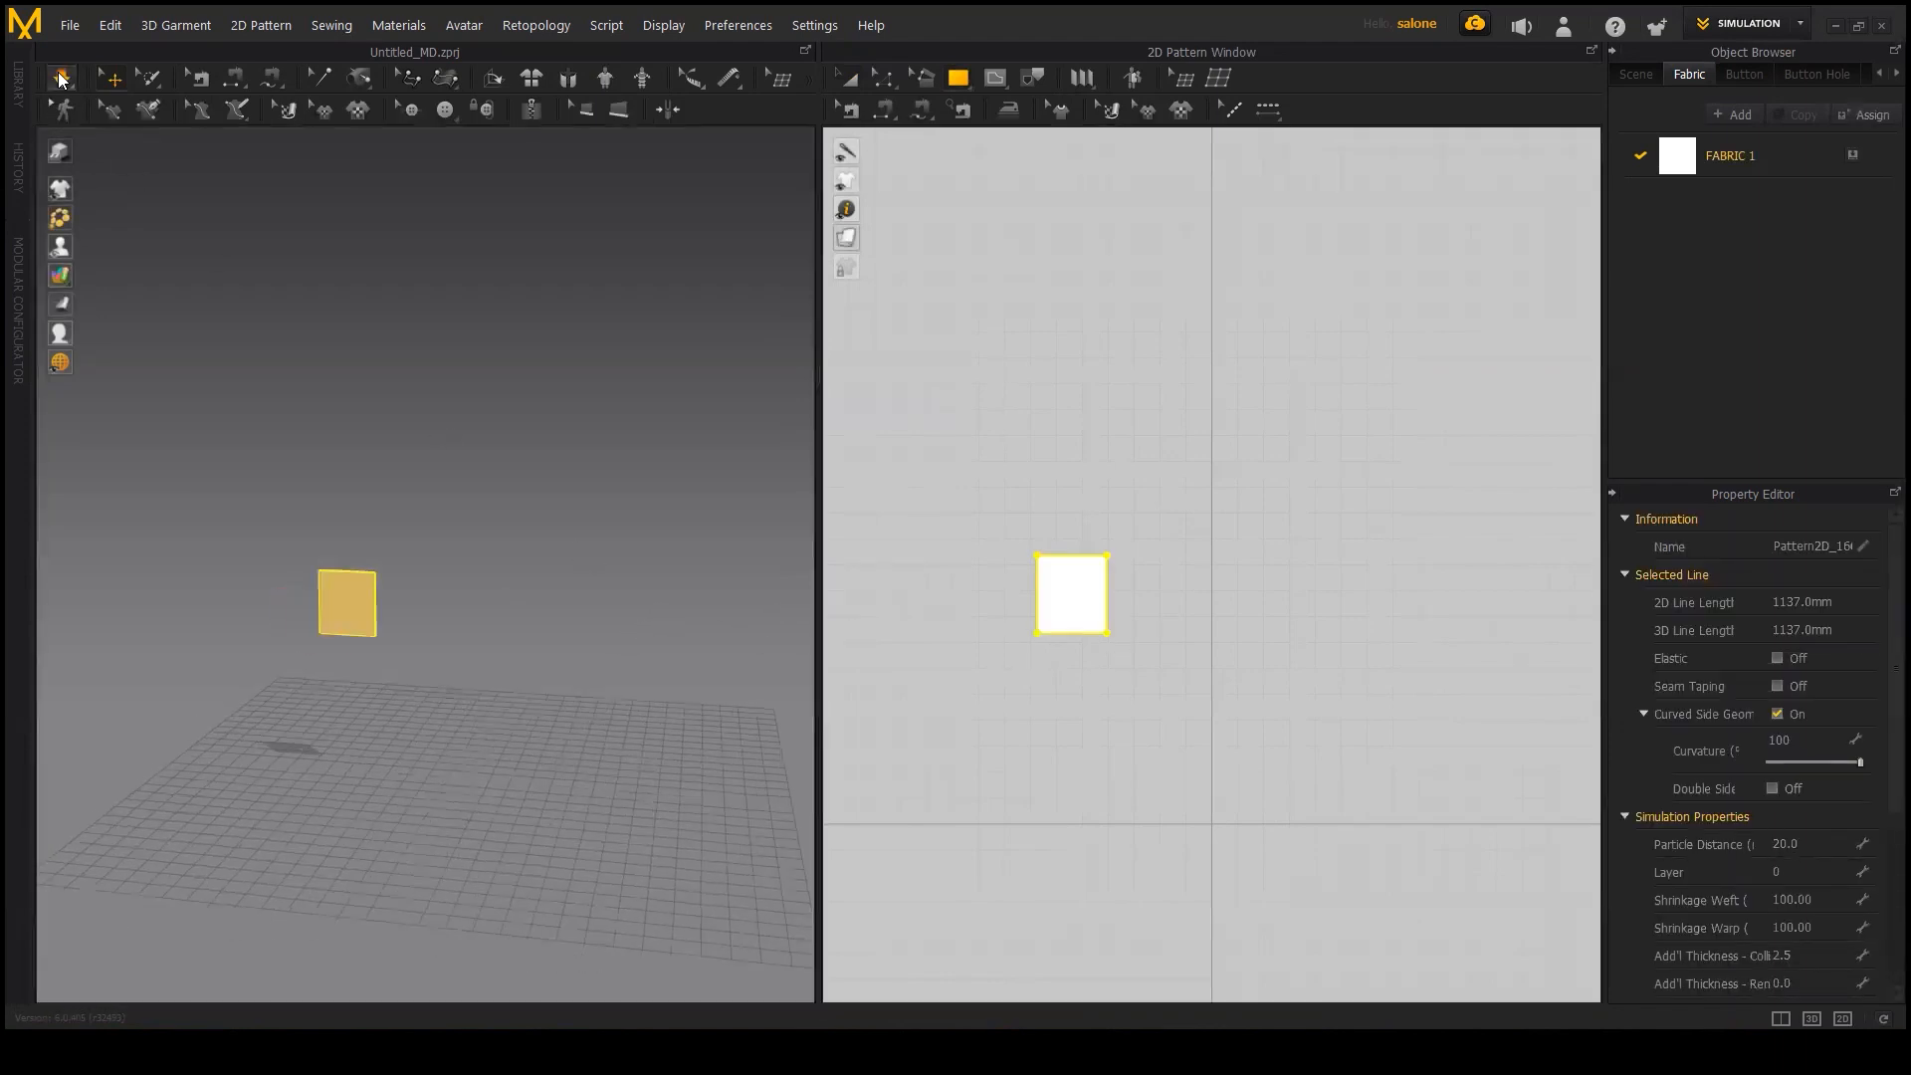
pyautogui.moveTo(465, 649); pyautogui.dragTo(418, 738, button='right')
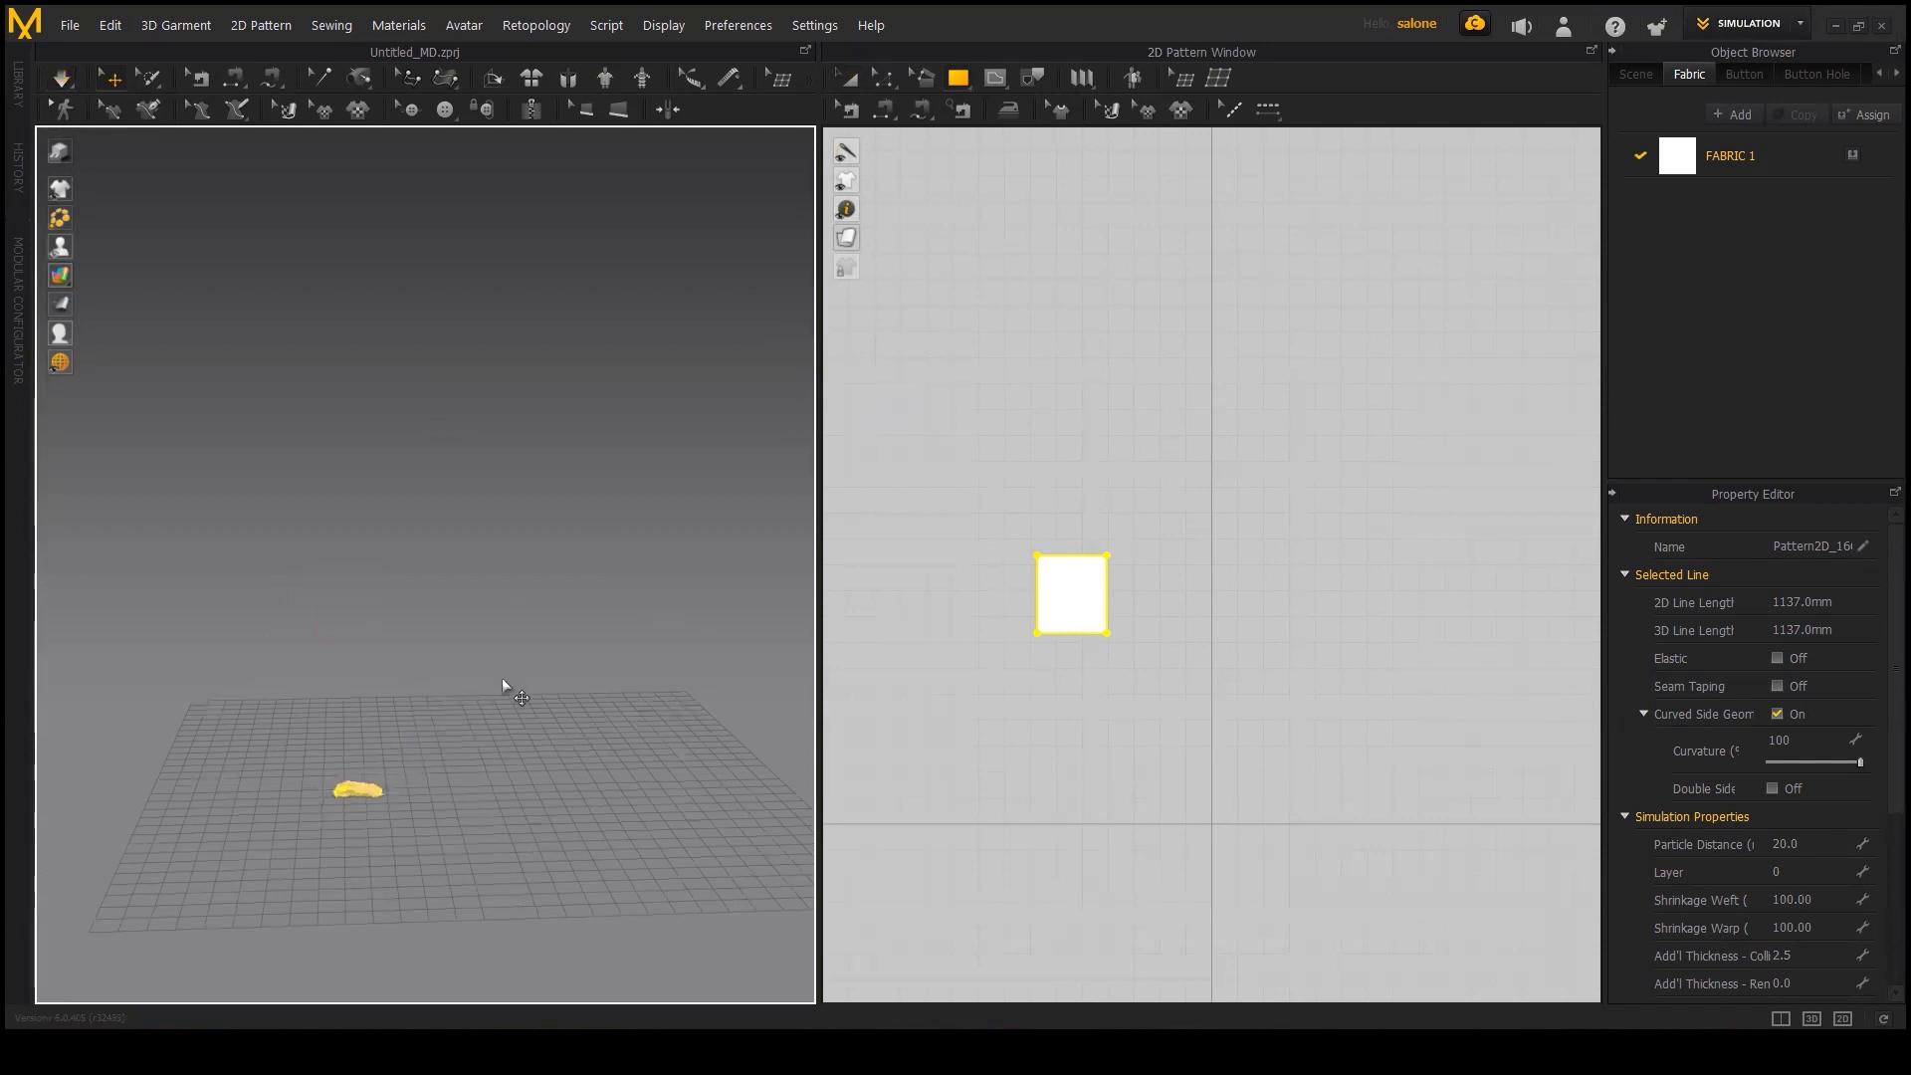
pyautogui.hotkey('ctrl', 'z')
pyautogui.scroll(2, 414, 632)
pyautogui.scroll(2, 416, 635)
pyautogui.moveTo(417, 635); pyautogui.dragTo(584, 653, button='middle')
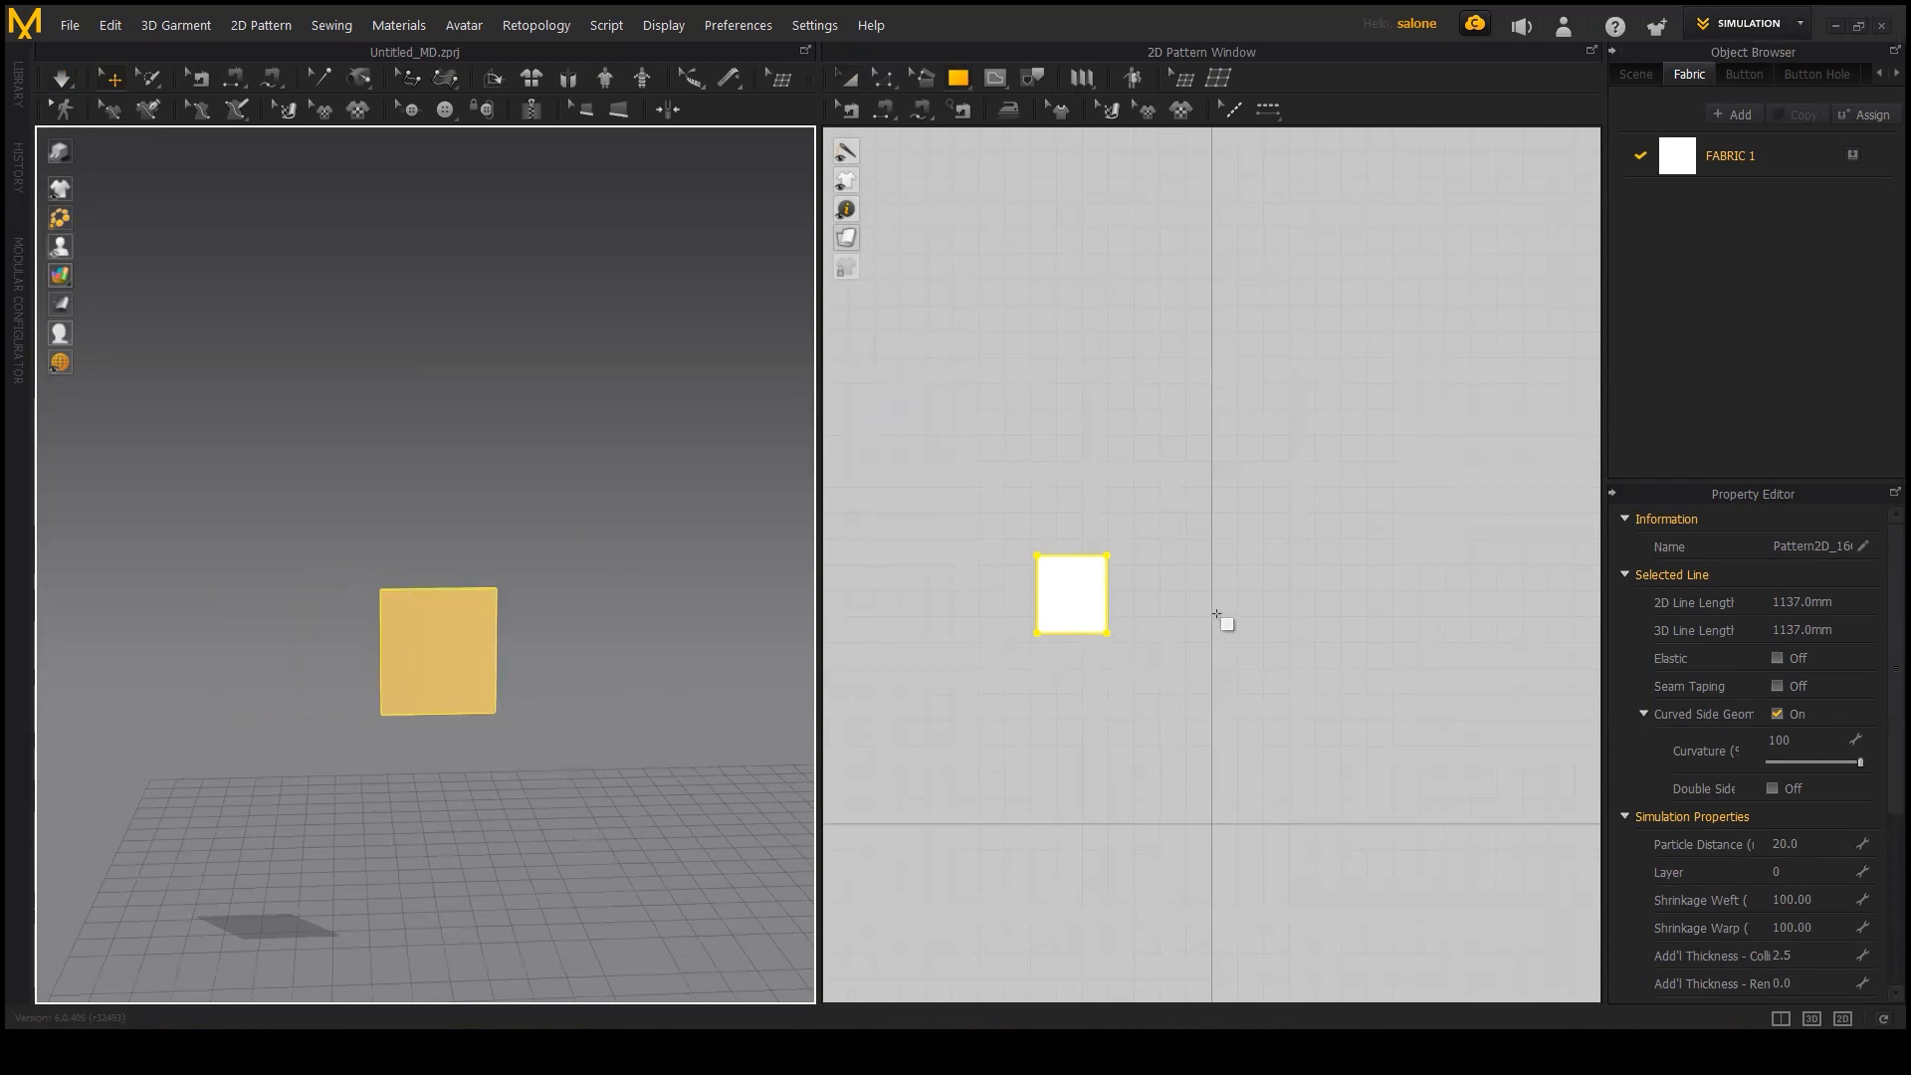
# Step: Brush-select the mesh at the square's upper-left corner, simulate the fall, and undo the test
pyautogui.scroll(-1, 1158, 630)
pyautogui.scroll(3, 1152, 633)
pyautogui.moveTo(1146, 645); pyautogui.dragTo(1170, 573, button='middle')
pyautogui.moveTo(723, 641); pyautogui.dragTo(703, 625, button='right')
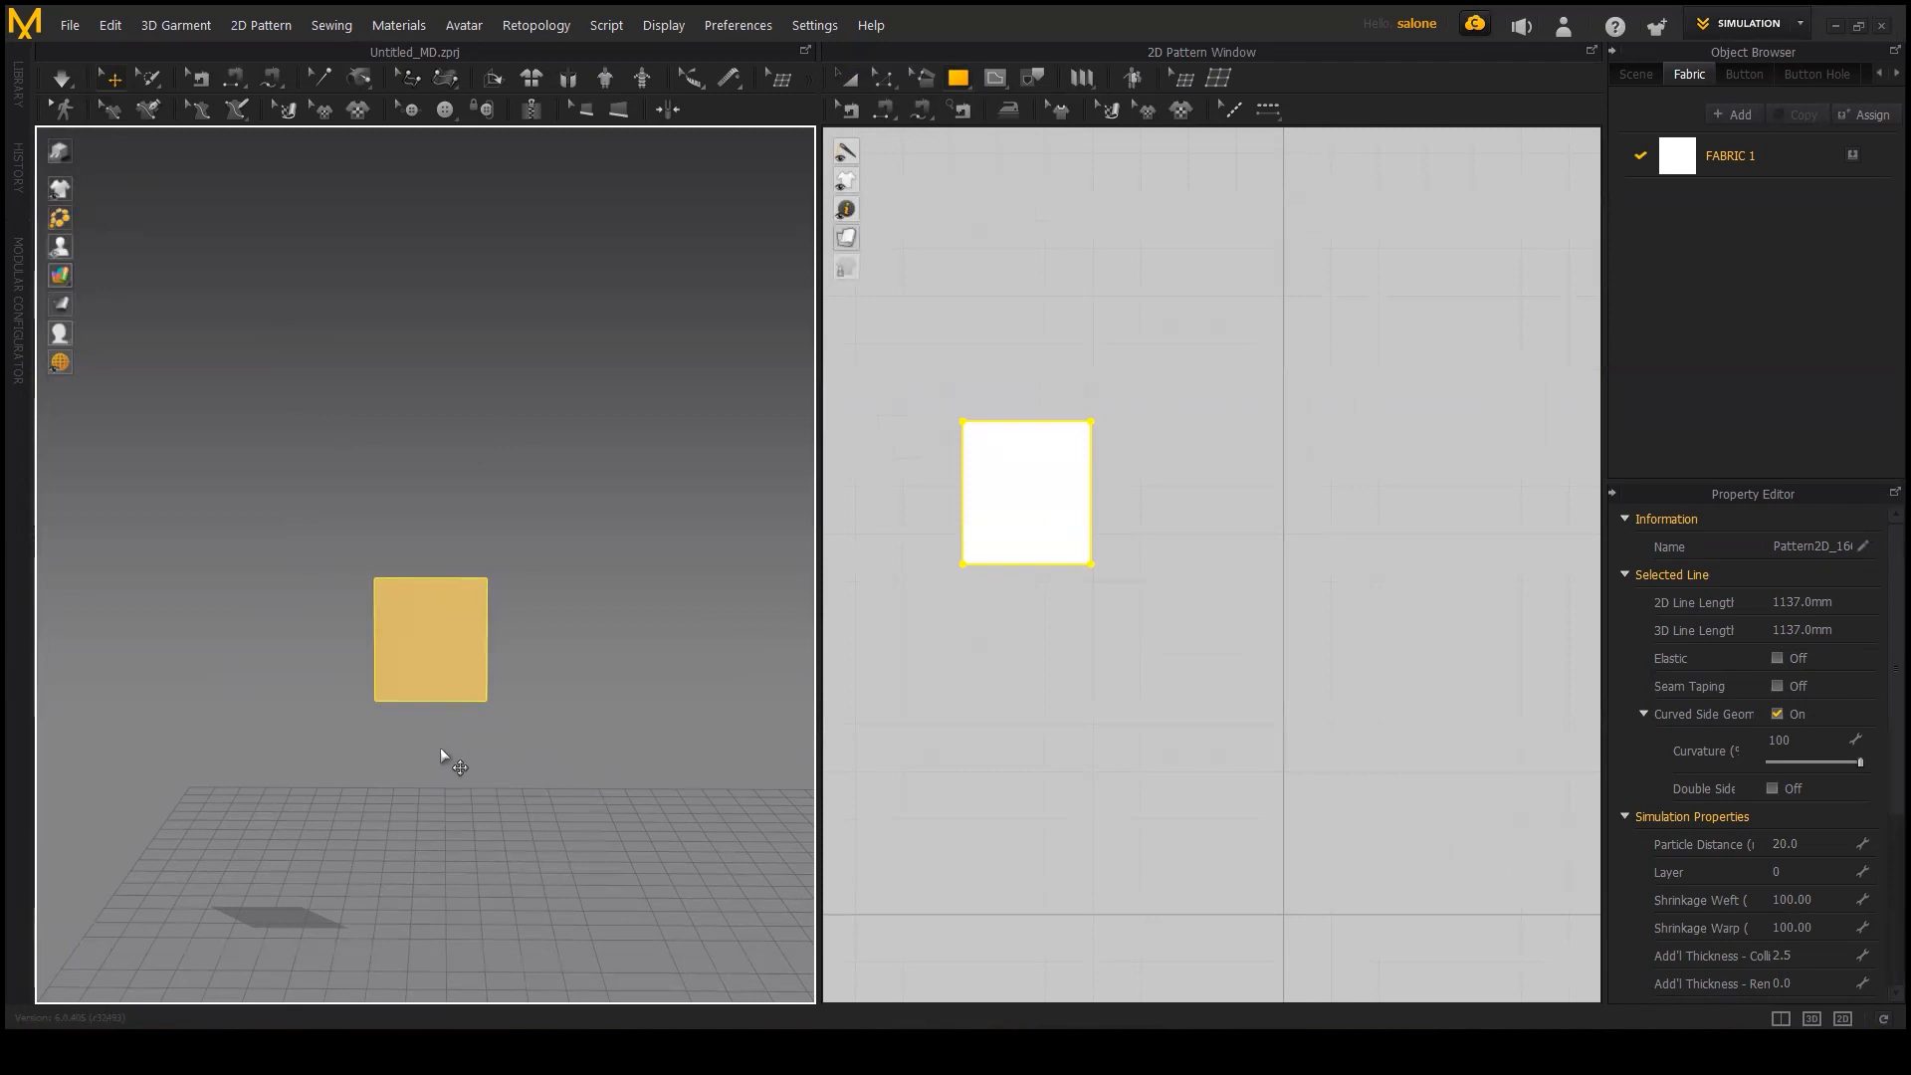
pyautogui.moveTo(442, 755); pyautogui.dragTo(438, 743, button='right')
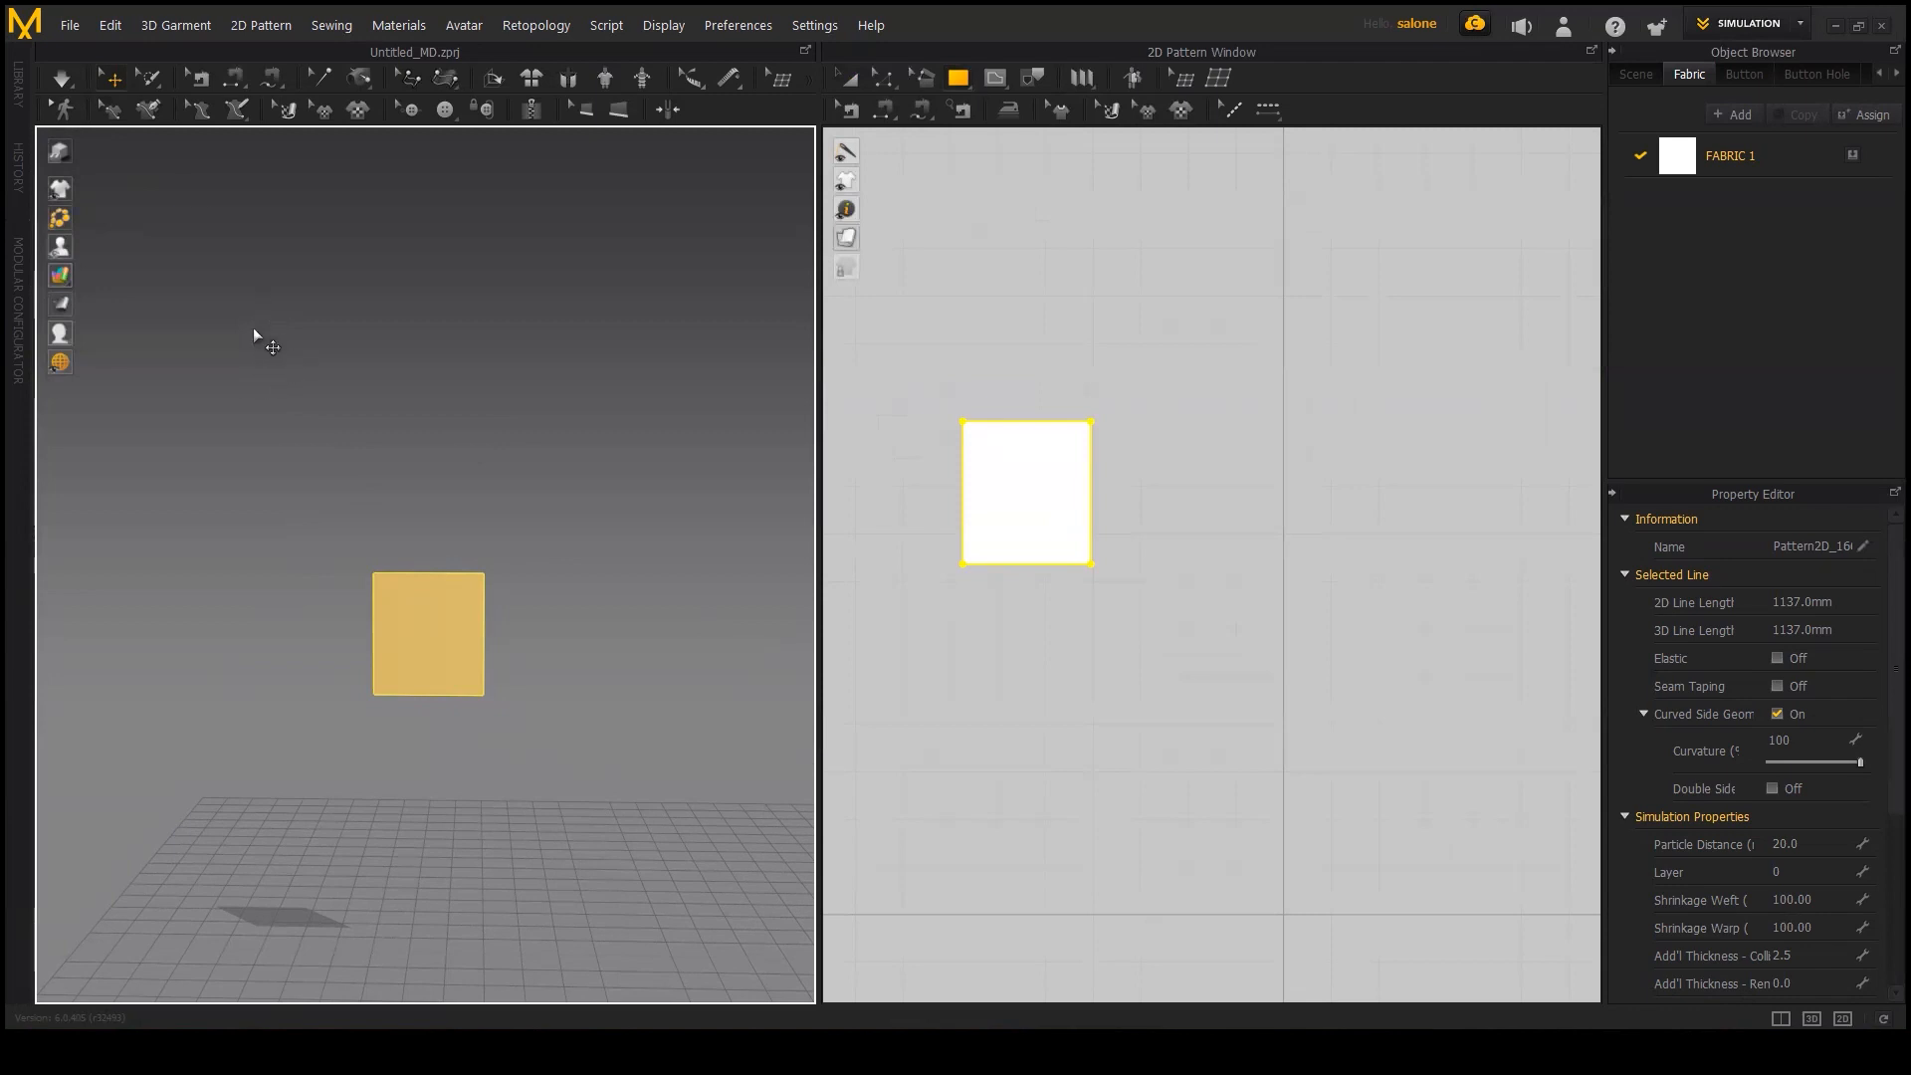
pyautogui.click(150, 82)
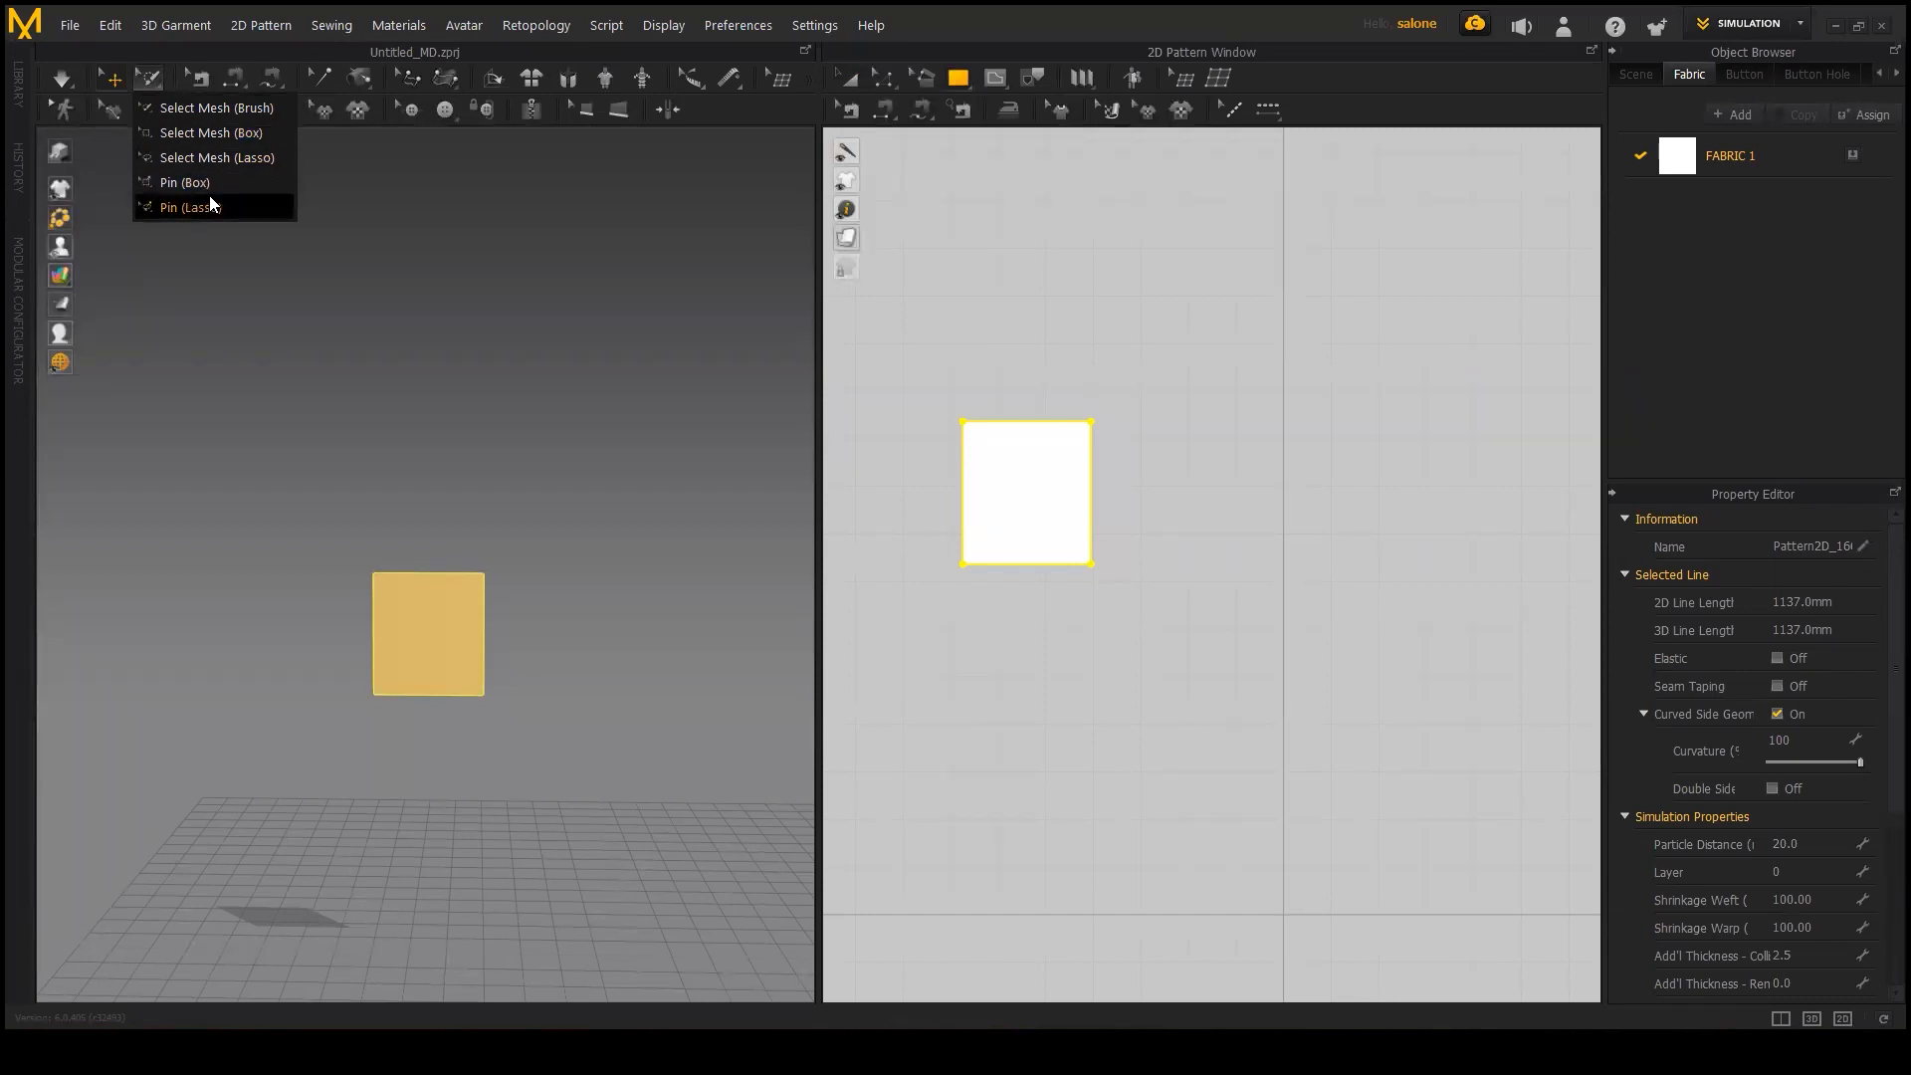
pyautogui.click(212, 114)
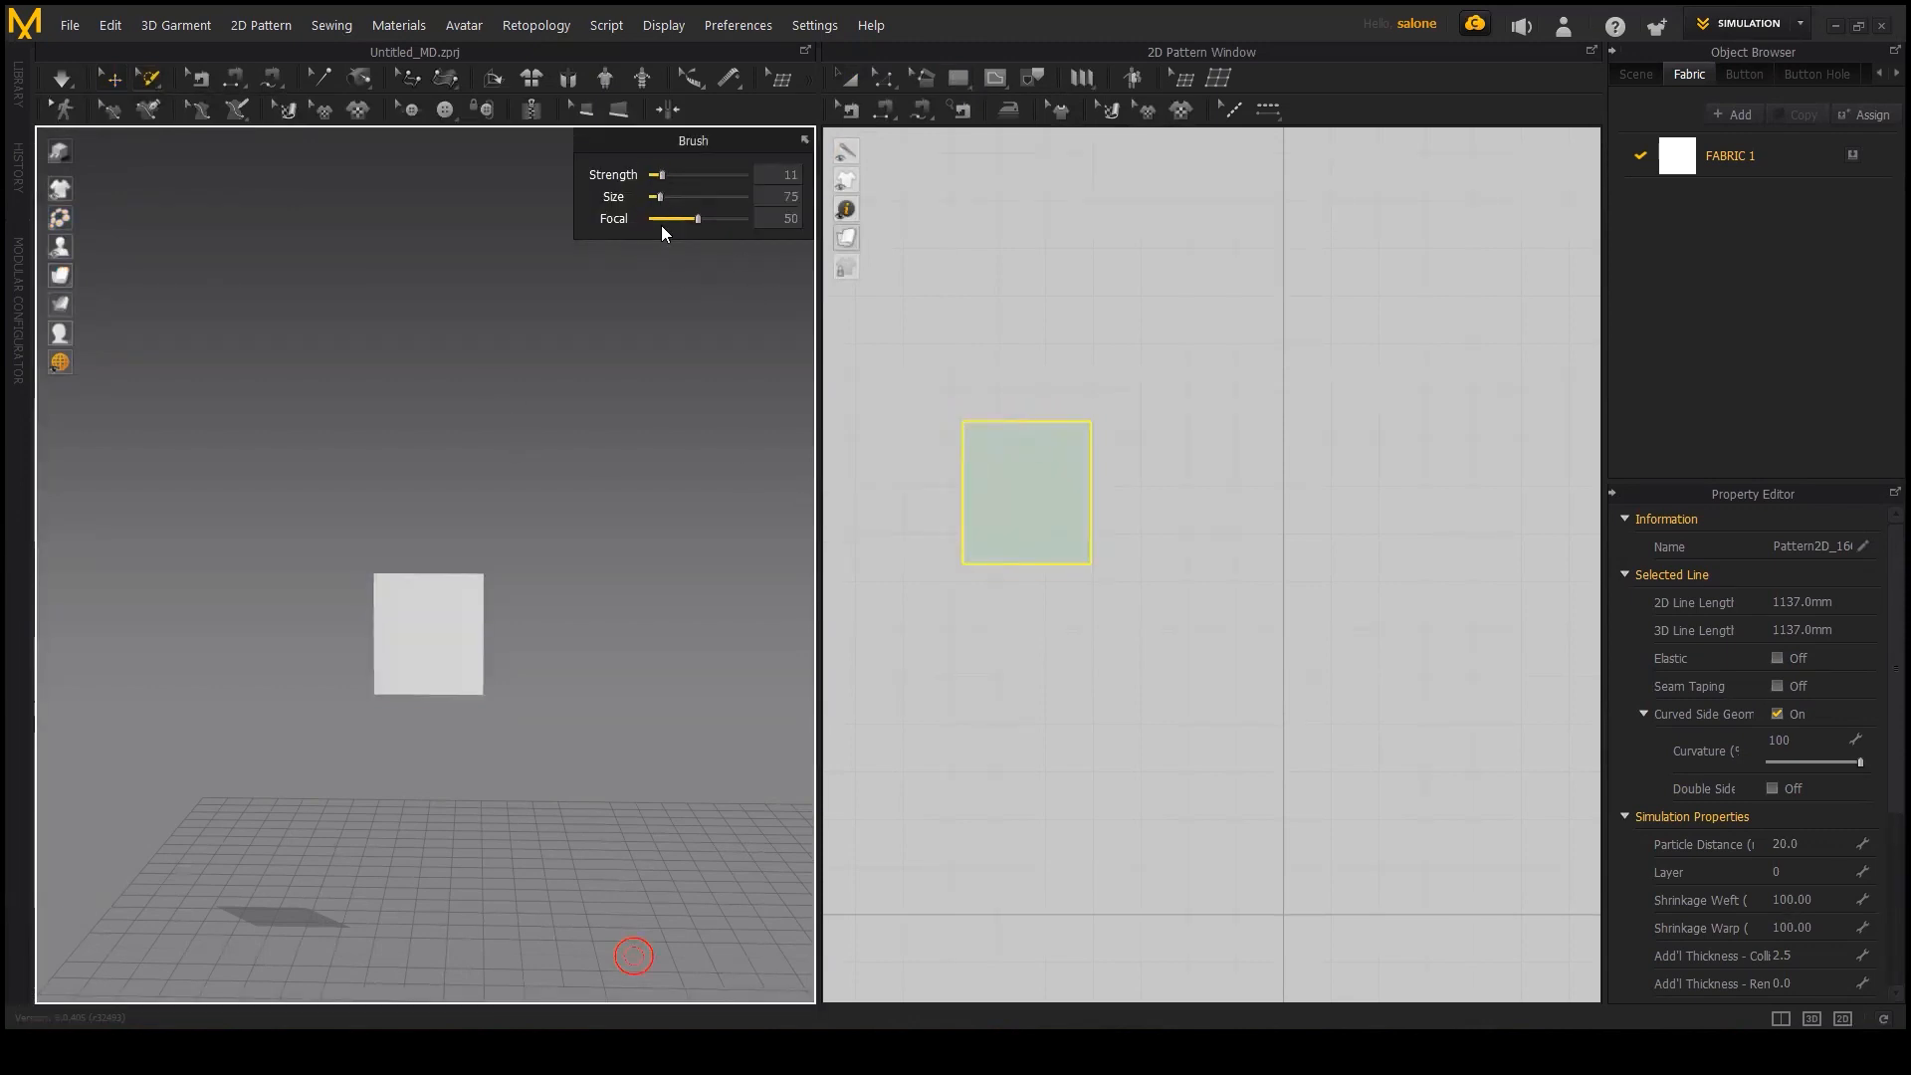
pyautogui.scroll(4, 977, 414)
pyautogui.moveTo(976, 416)
pyautogui.mouseDown()
pyautogui.moveTo(960, 431)
pyautogui.moveTo(985, 416)
pyautogui.mouseUp()
pyautogui.press('space')
pyautogui.moveTo(454, 506); pyautogui.dragTo(528, 401, button='middle')
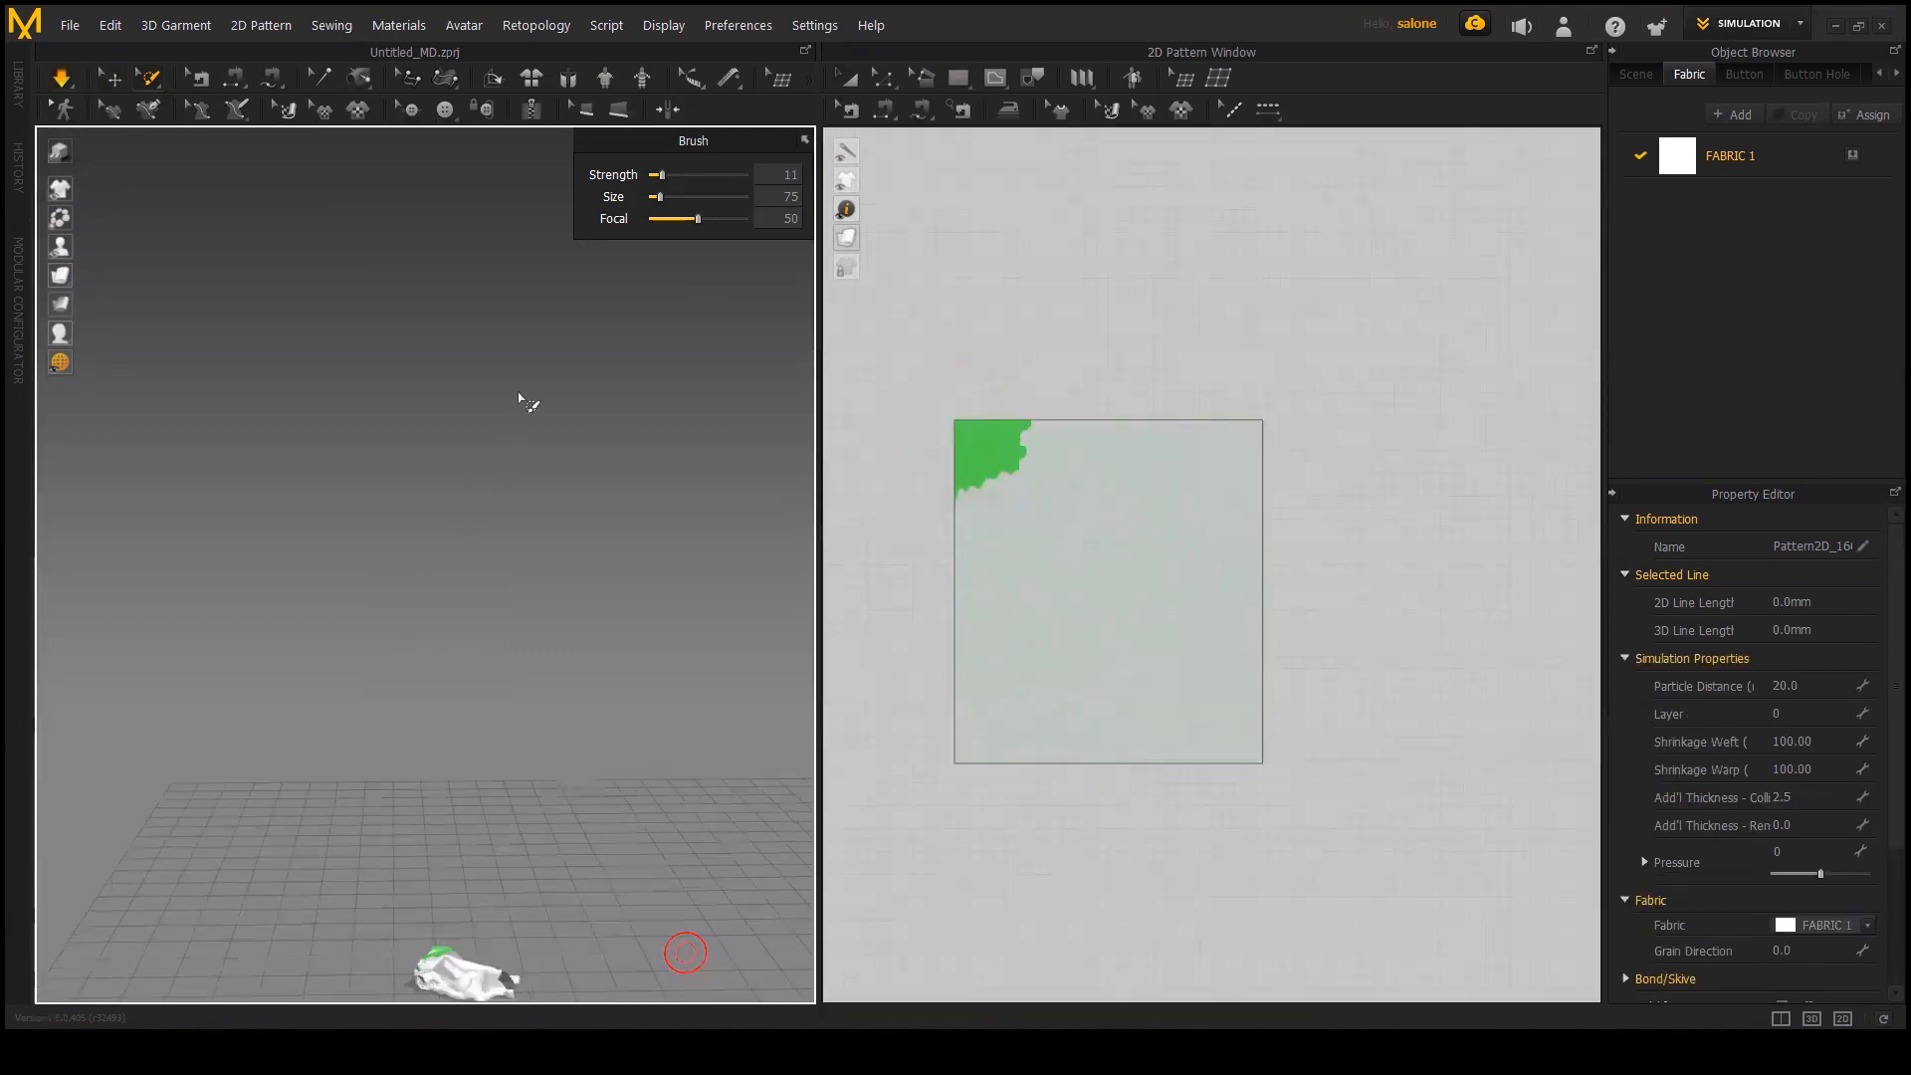
pyautogui.hotkey('ctrl', 'z')
# Step: Select the mesh at the square's upper-left corner with Select Mesh (Box), then with Select Mesh (Lasso)
pyautogui.click(147, 75)
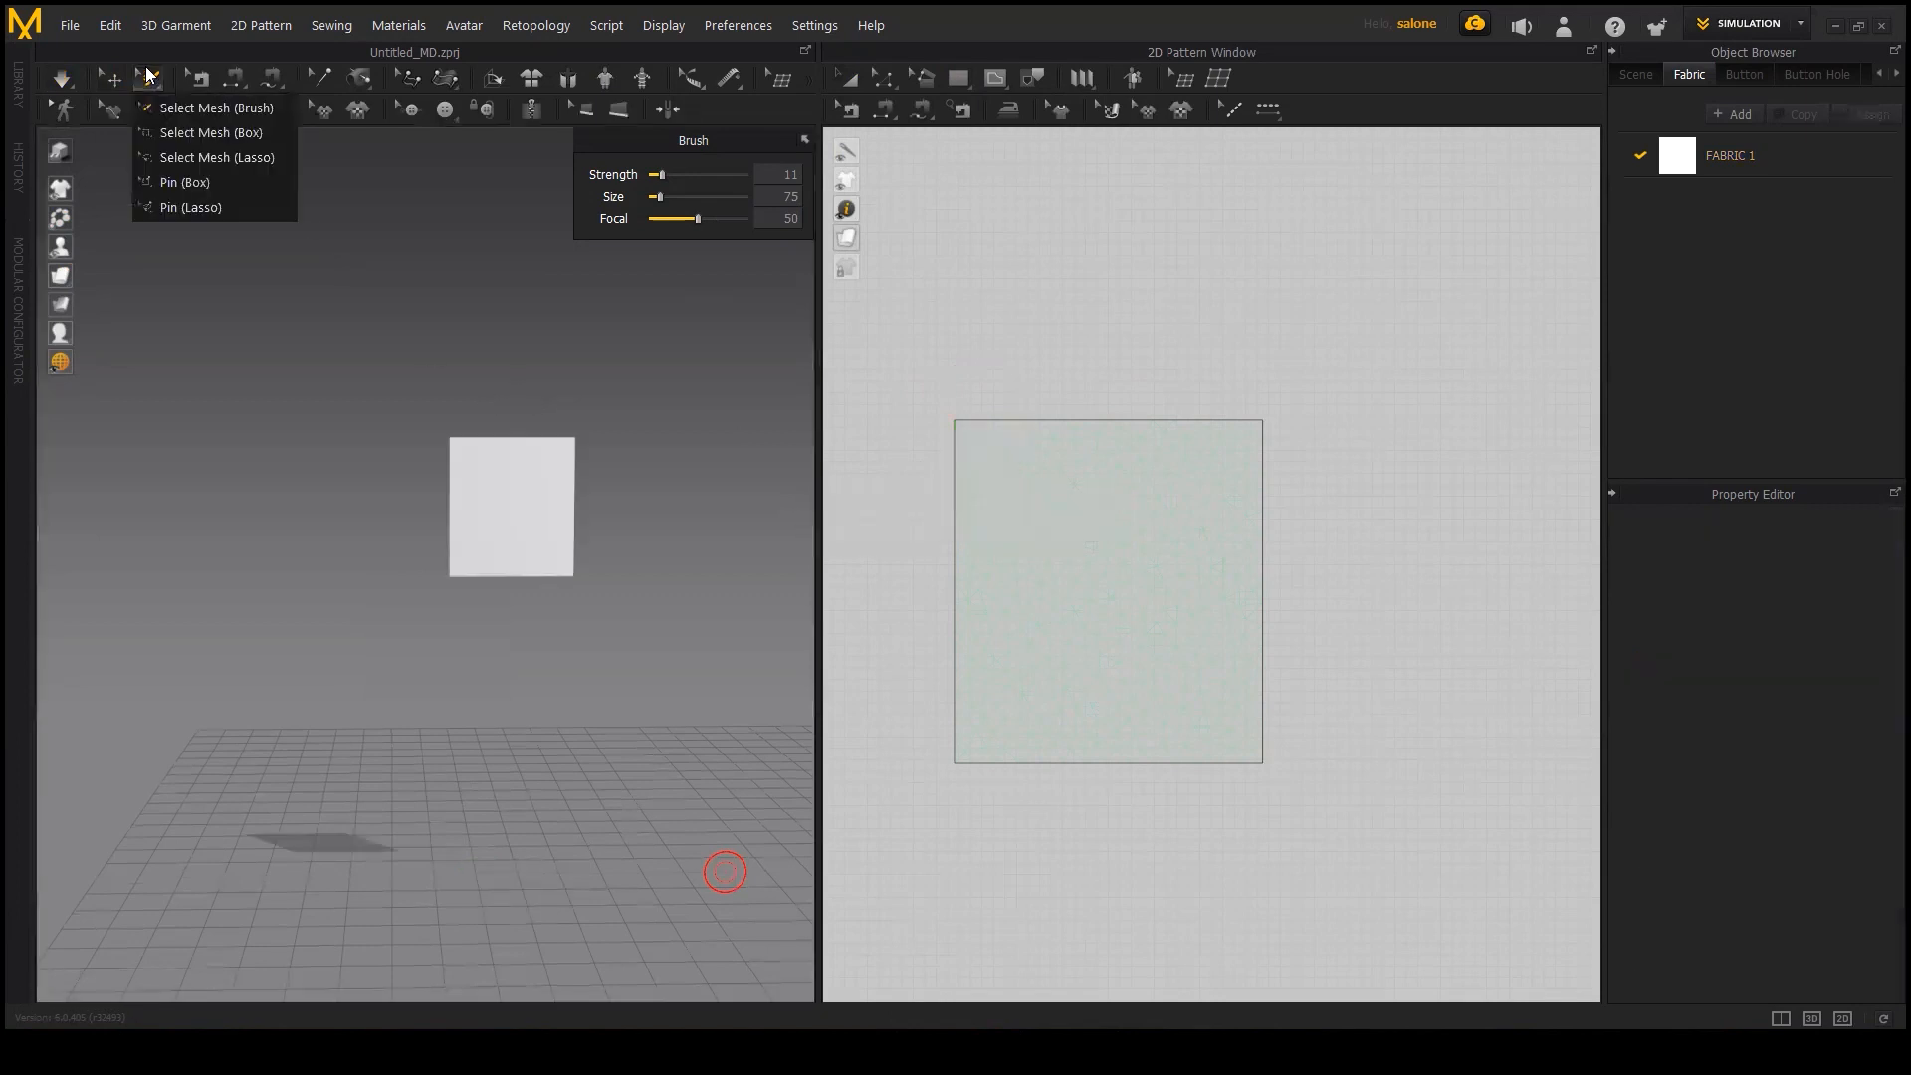
pyautogui.click(200, 133)
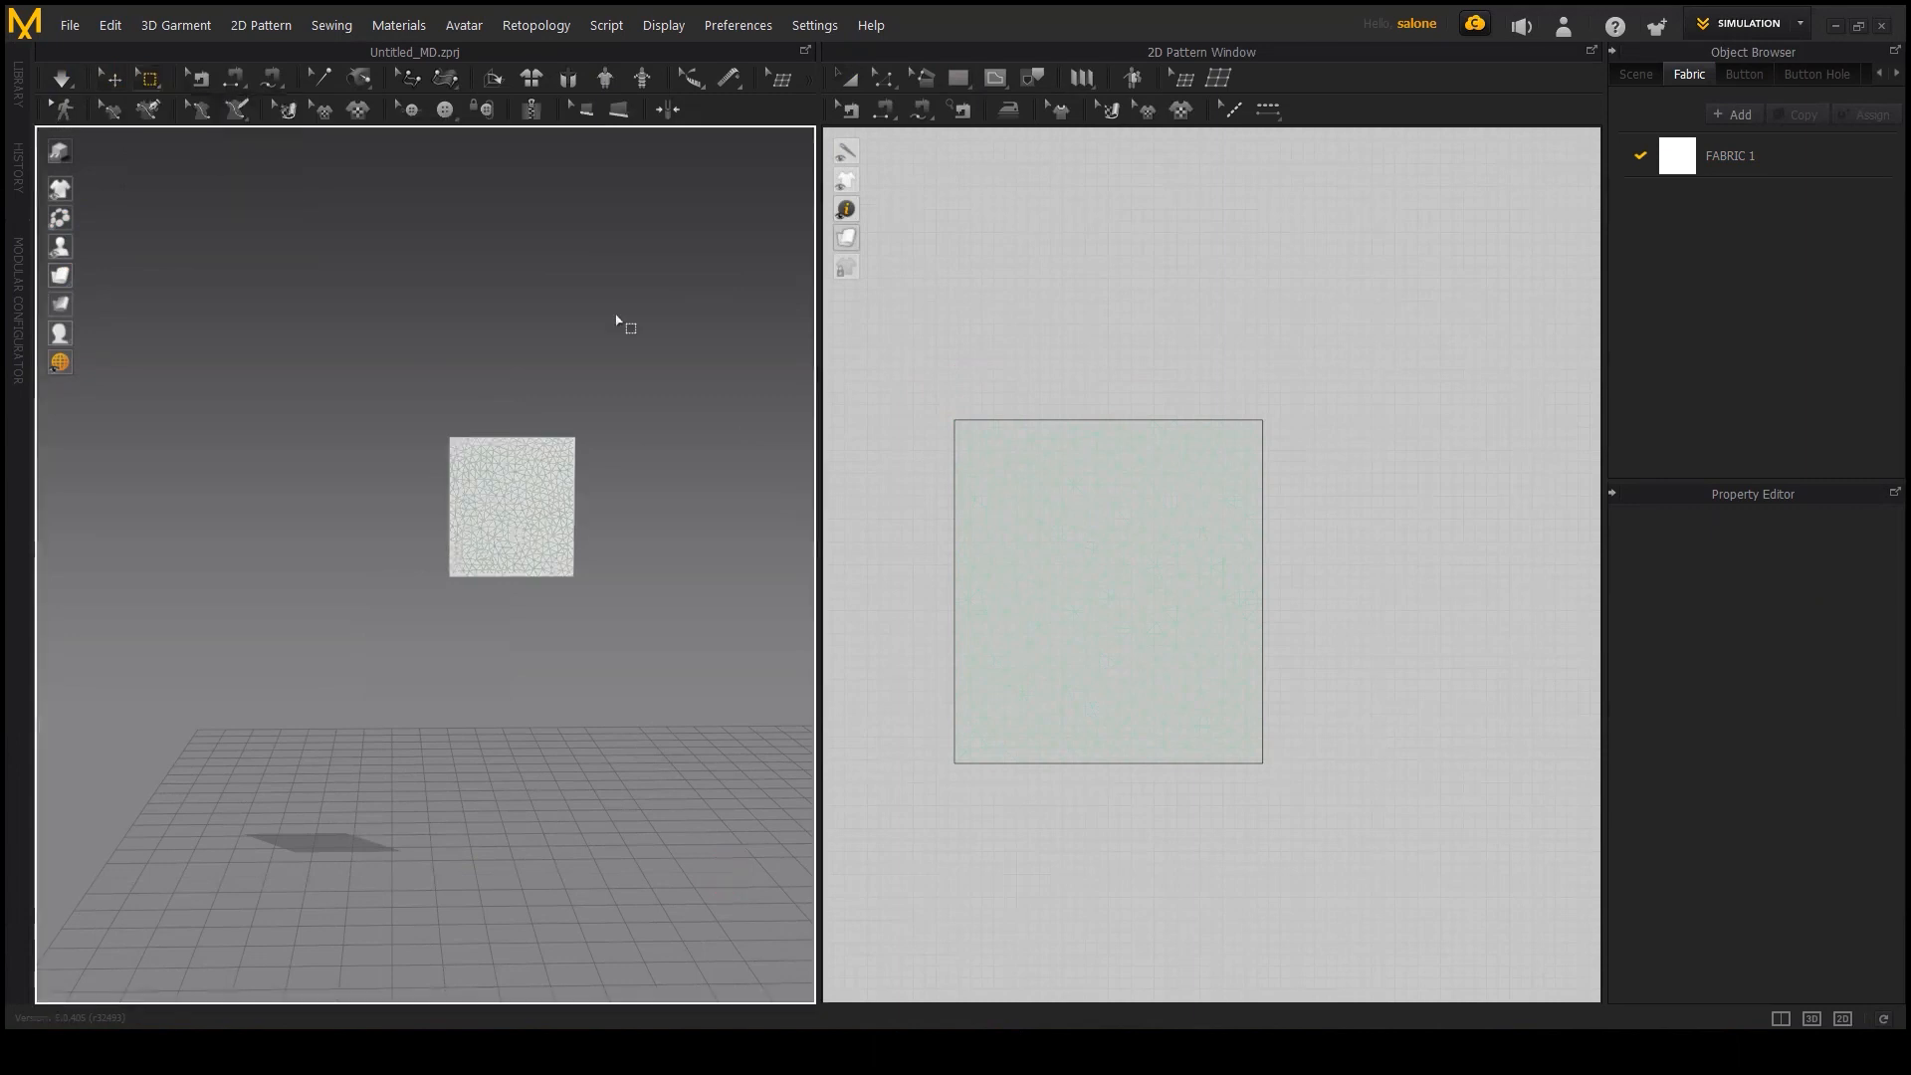
pyautogui.moveTo(930, 376); pyautogui.dragTo(1013, 482)
pyautogui.click(150, 78)
pyautogui.click(200, 156)
pyautogui.moveTo(950, 410)
pyautogui.mouseDown()
pyautogui.moveTo(1031, 527)
pyautogui.moveTo(947, 470)
pyautogui.moveTo(954, 379)
pyautogui.moveTo(910, 431)
pyautogui.moveTo(1012, 440)
pyautogui.moveTo(926, 418)
pyautogui.mouseUp()
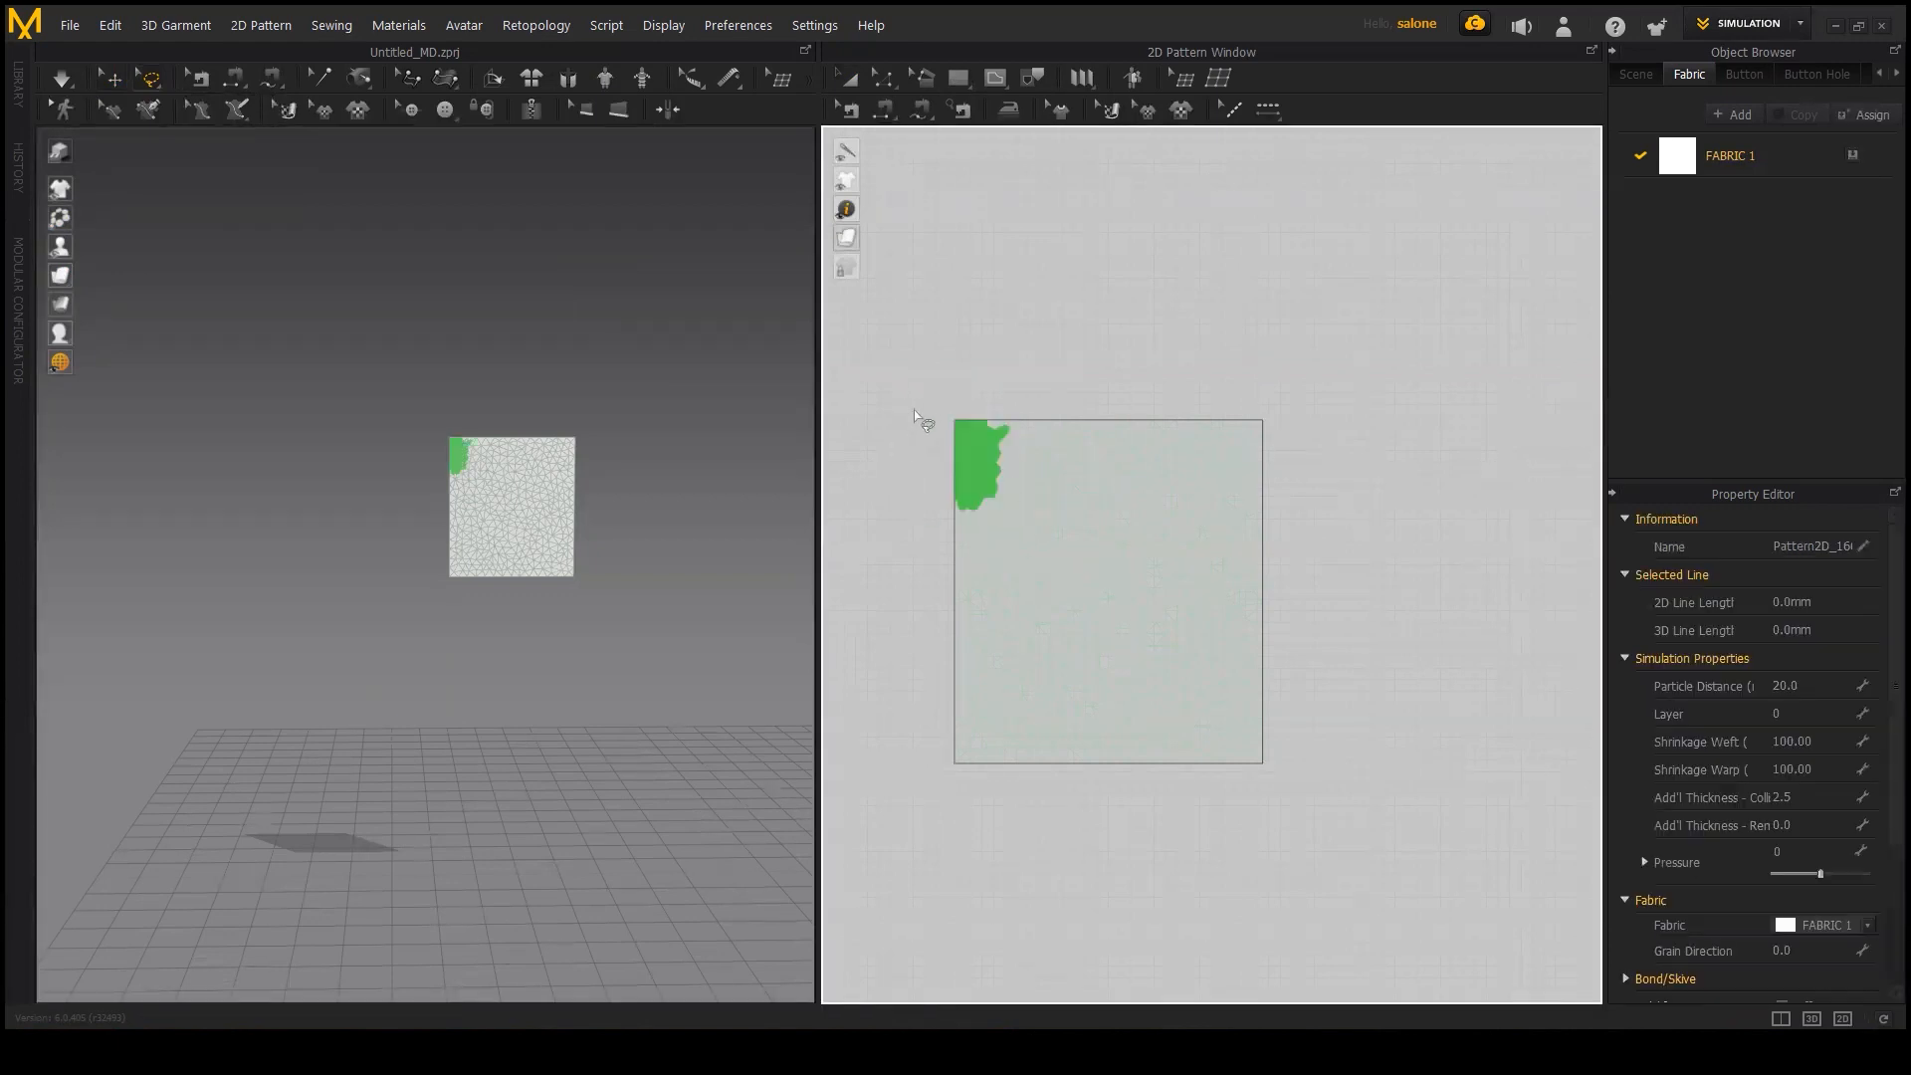
# Step: Pin the upper-left corner of the square using Pin (Box)
pyautogui.click(149, 78)
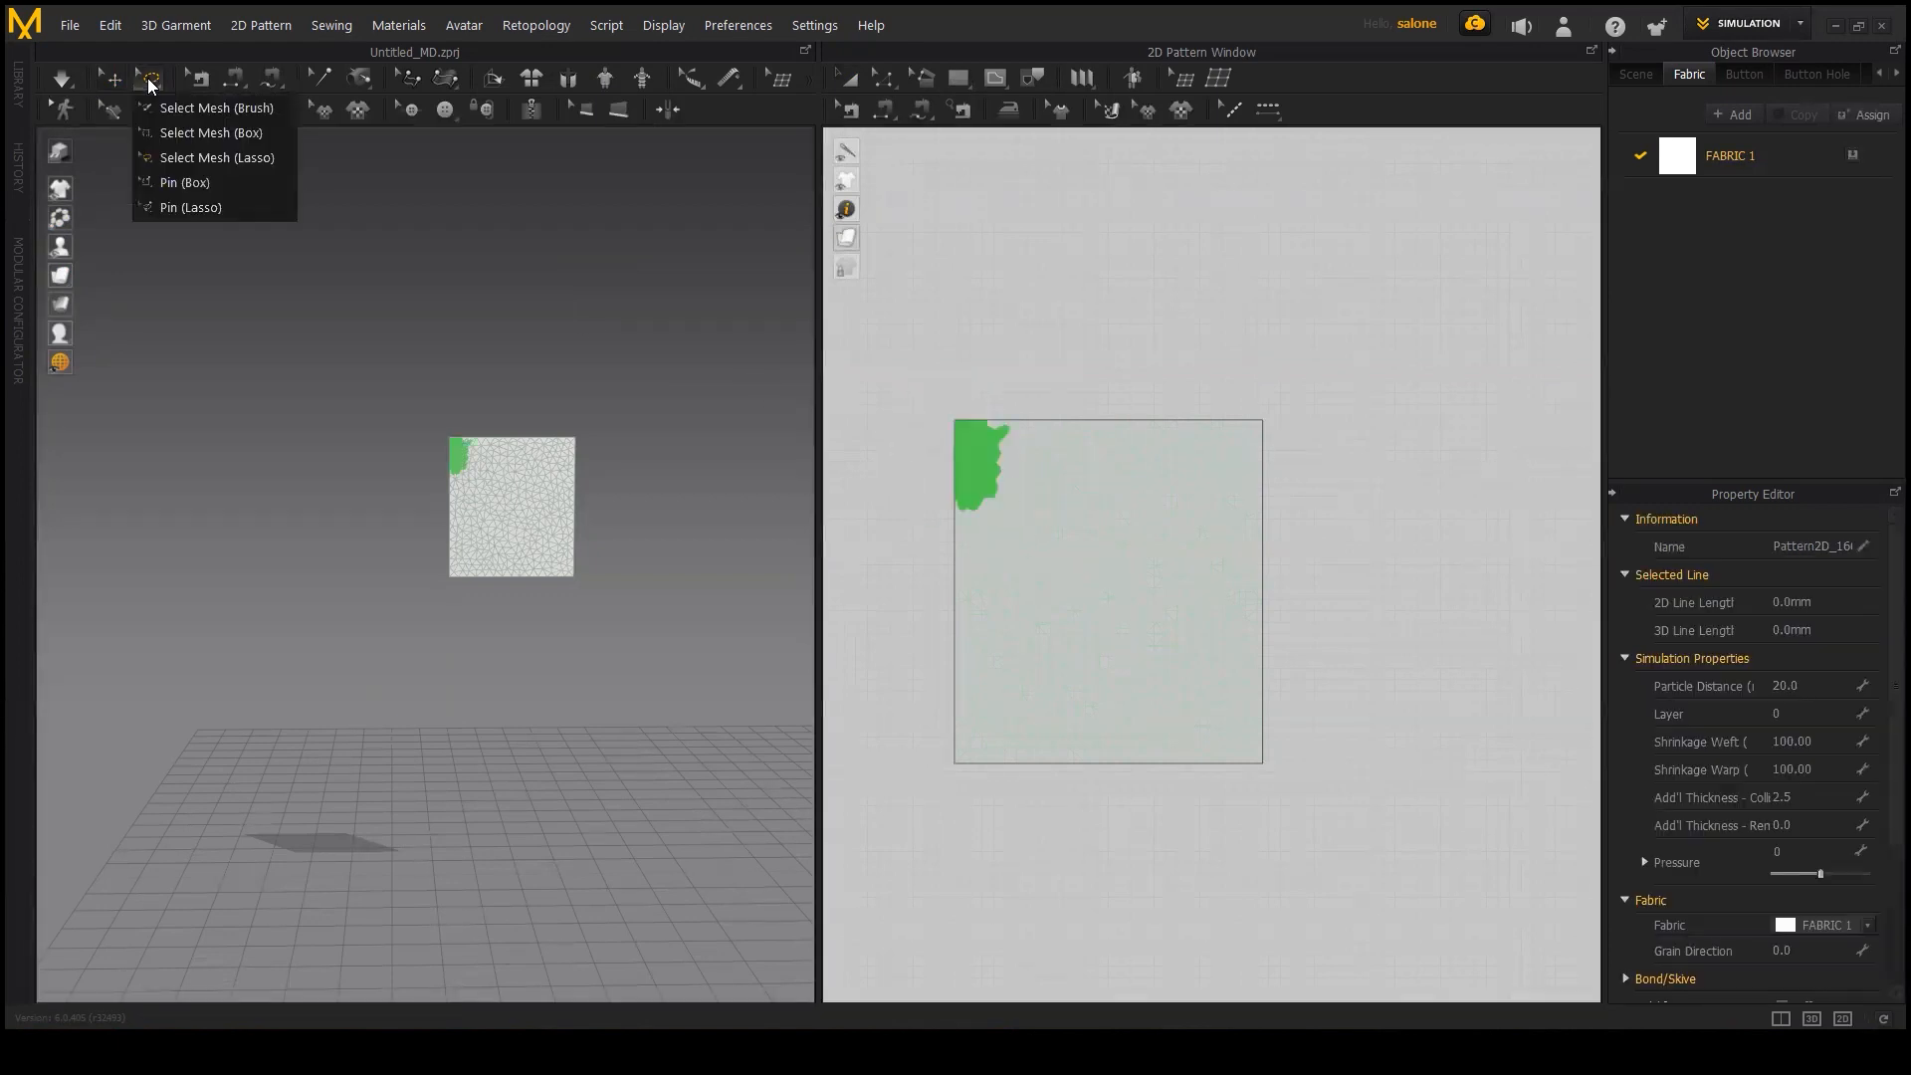
pyautogui.click(207, 183)
pyautogui.moveTo(899, 379); pyautogui.dragTo(971, 435)
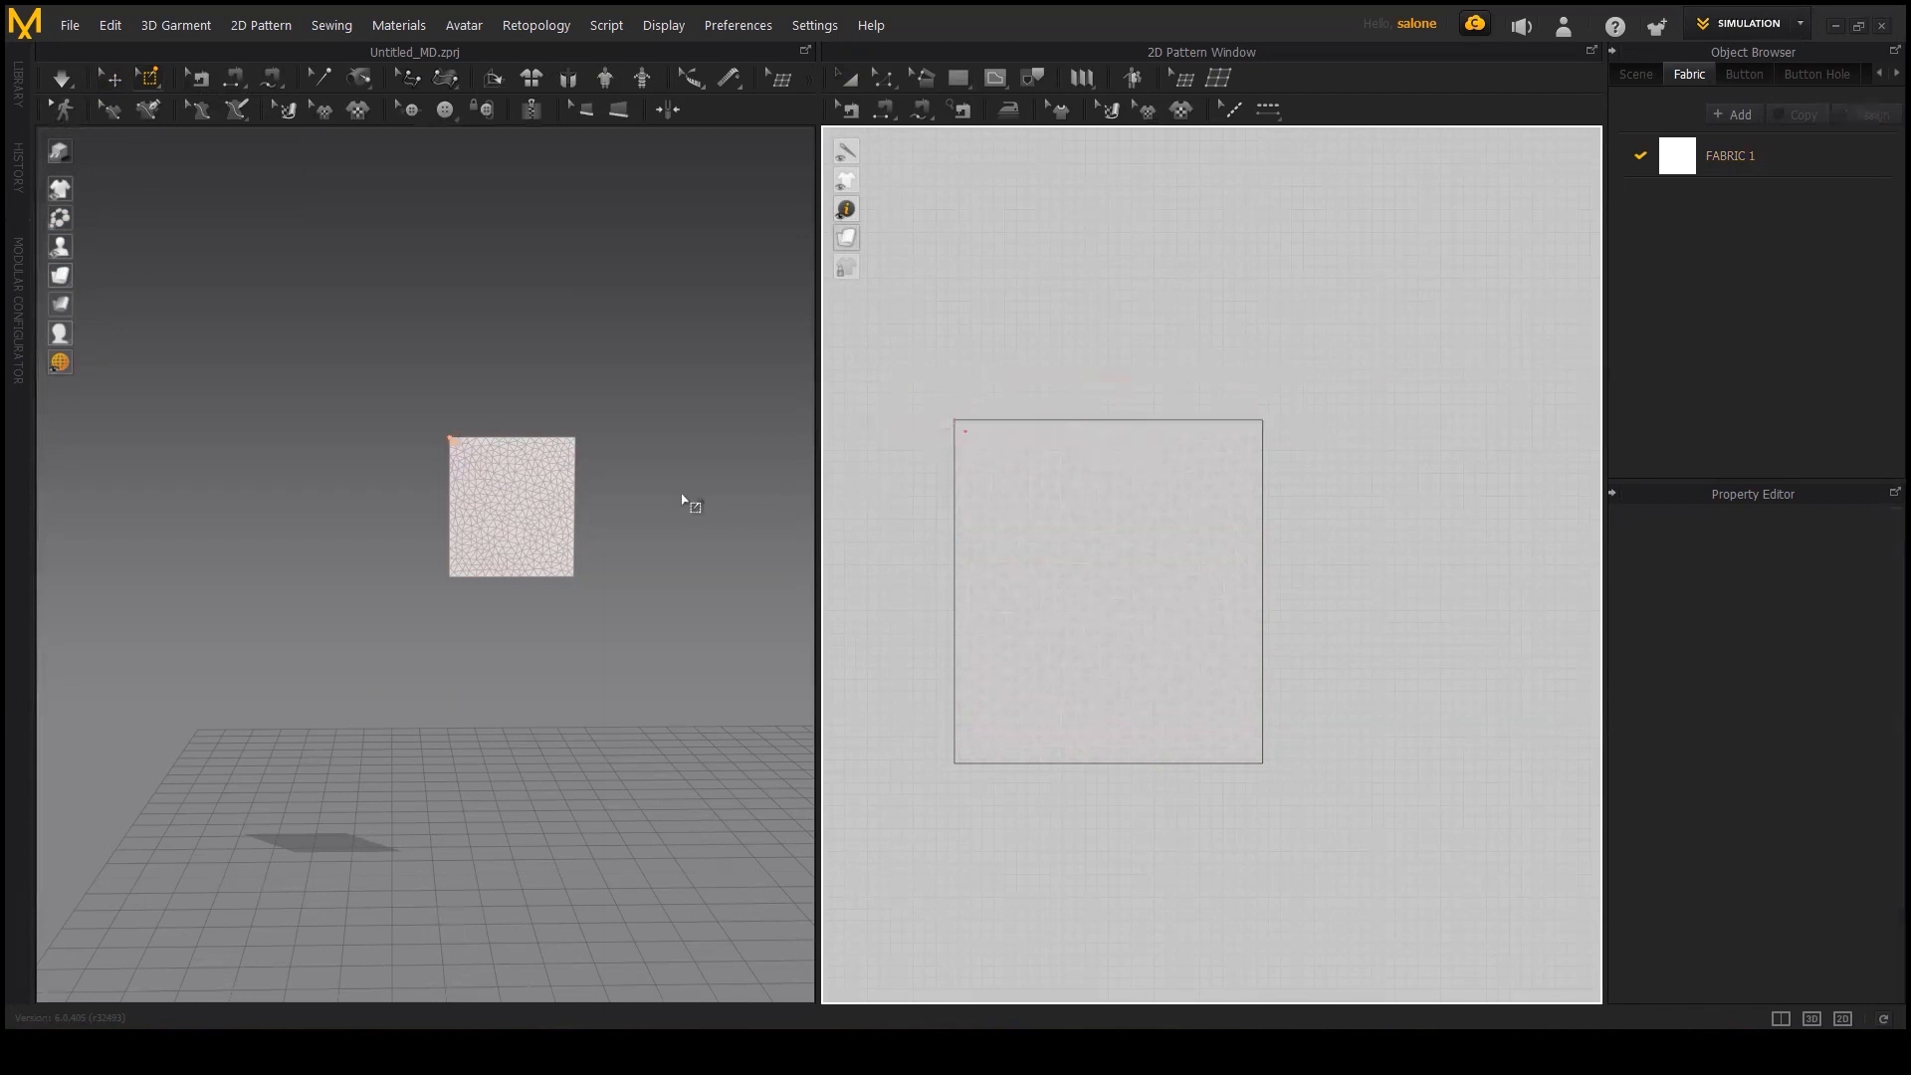
# Step: Simulate the square hanging from its pinned corner, then stop and undo the simulation
pyautogui.press('space')
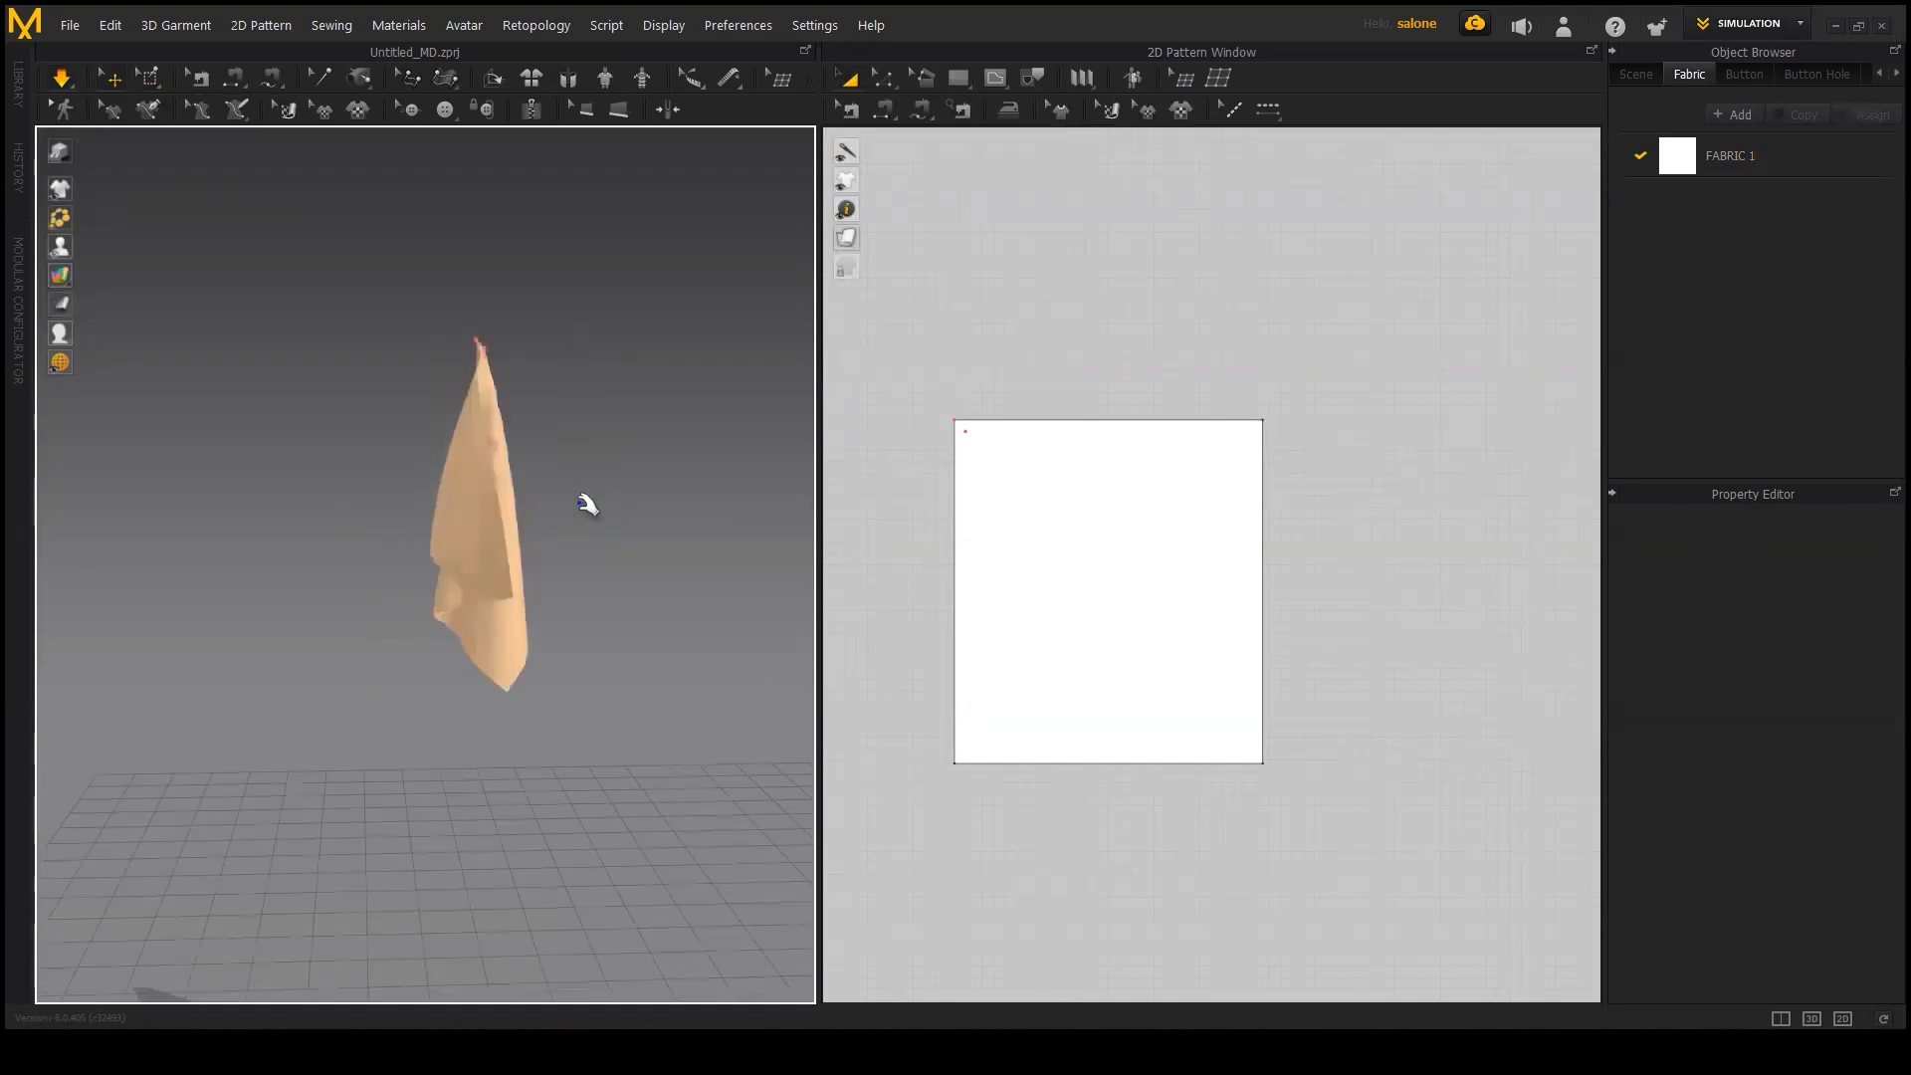
pyautogui.press('space')
pyautogui.hotkey('ctrl', 'z')
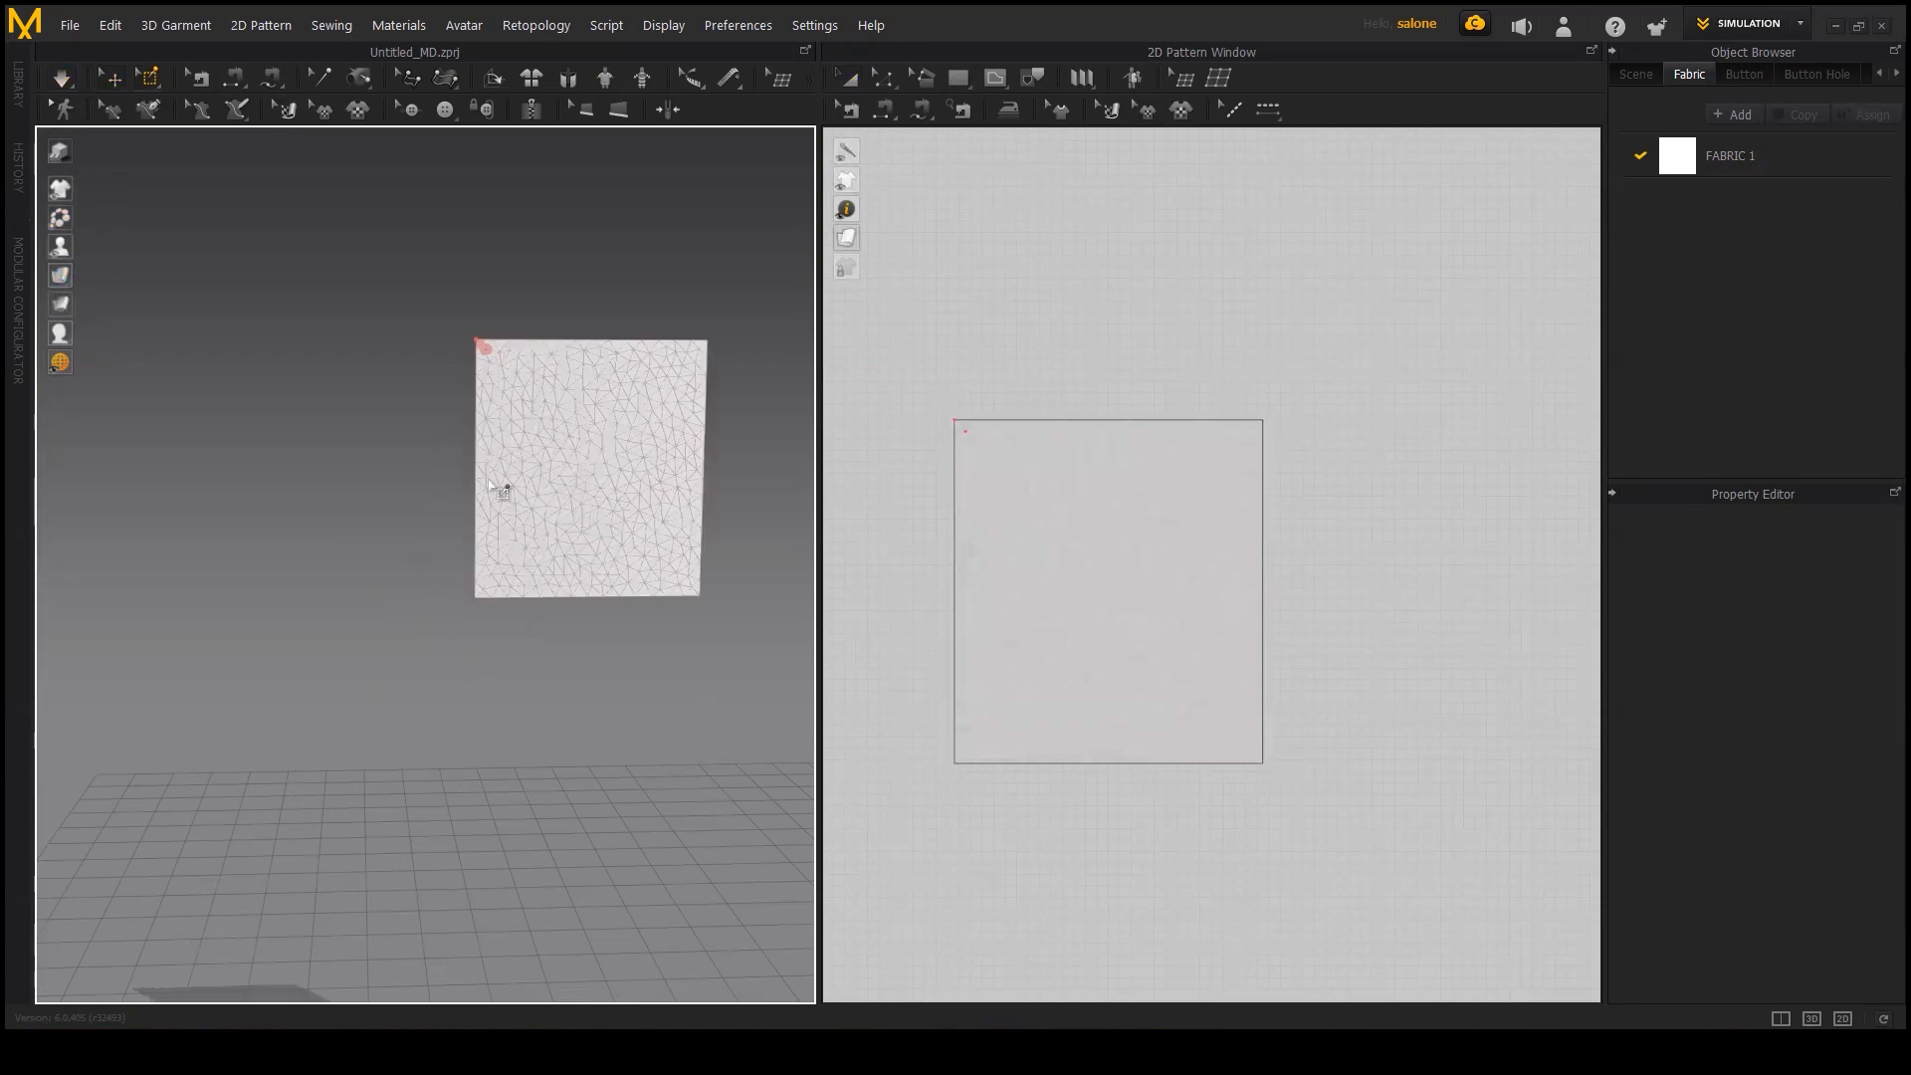
# Step: Switch to Select Mesh (Box) and try to delete the pin at the square's upper-left corner
pyautogui.click(147, 80)
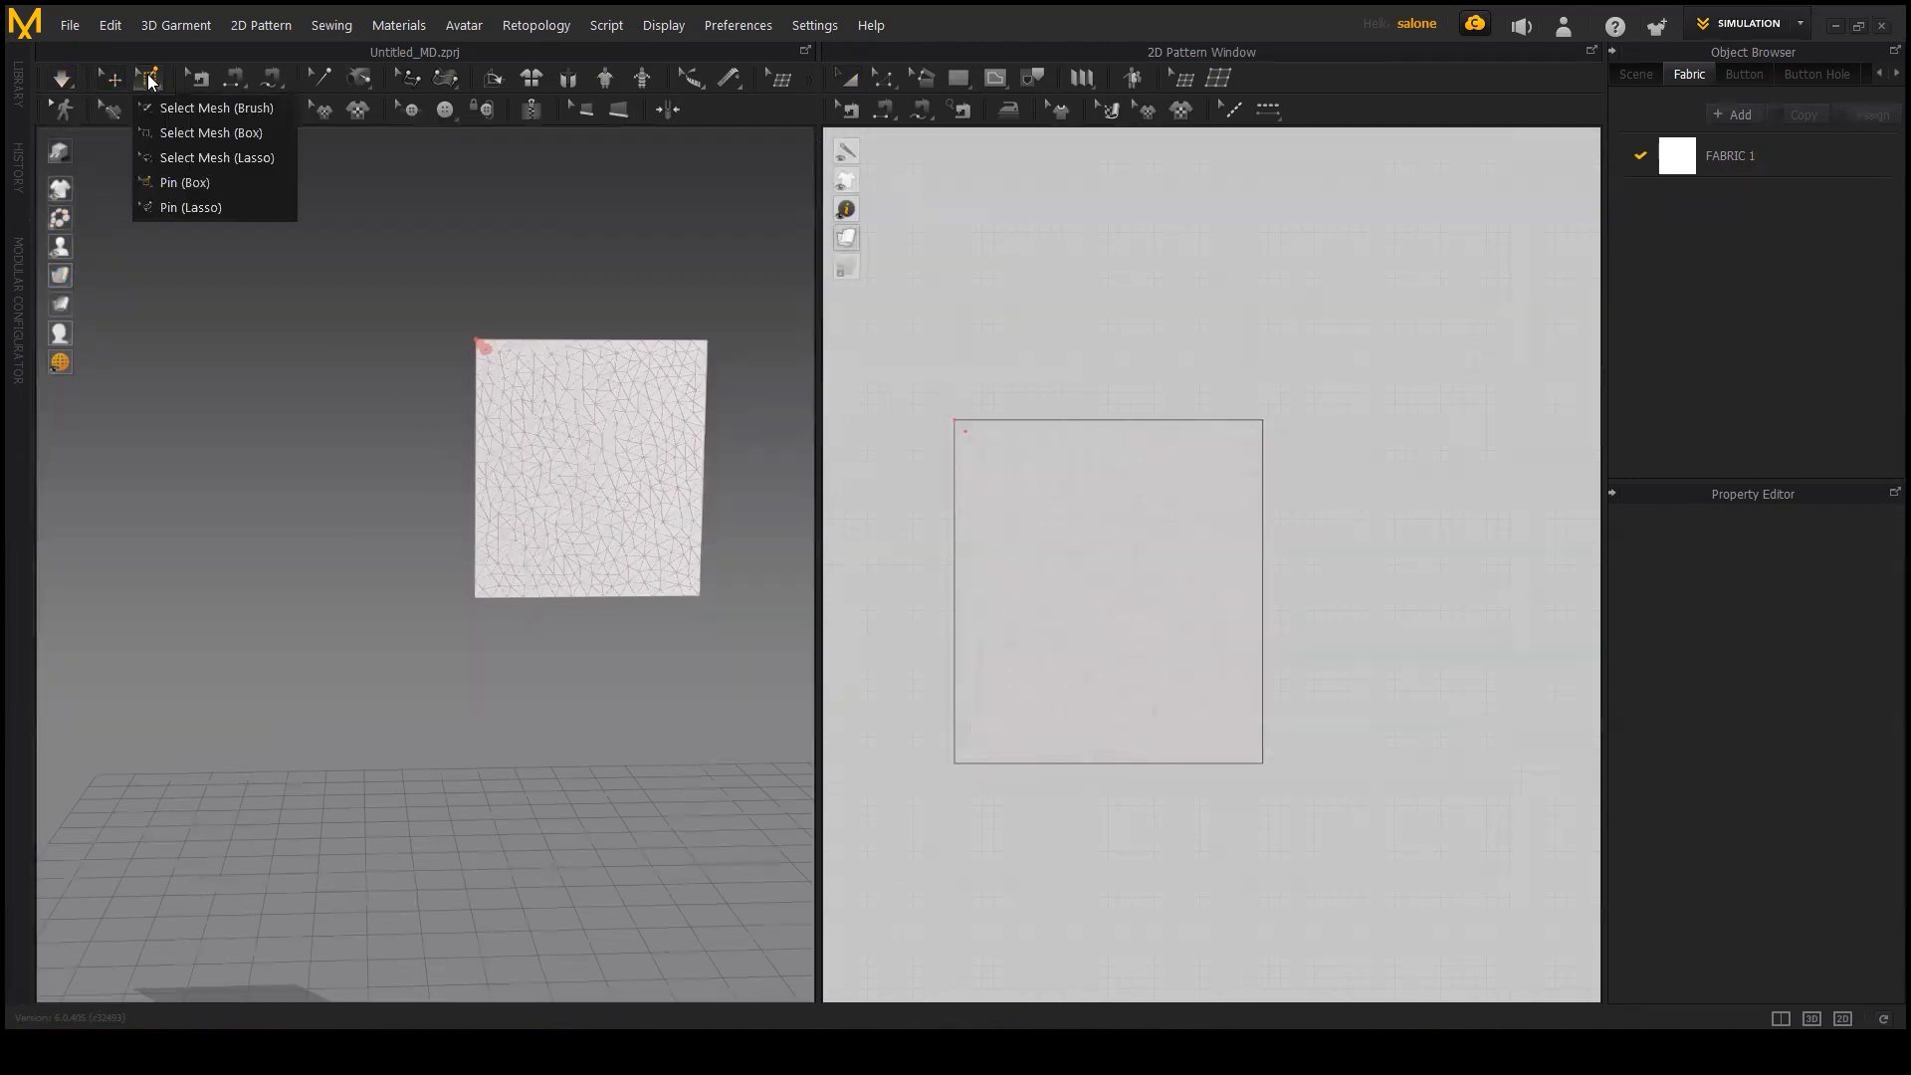
pyautogui.click(149, 97)
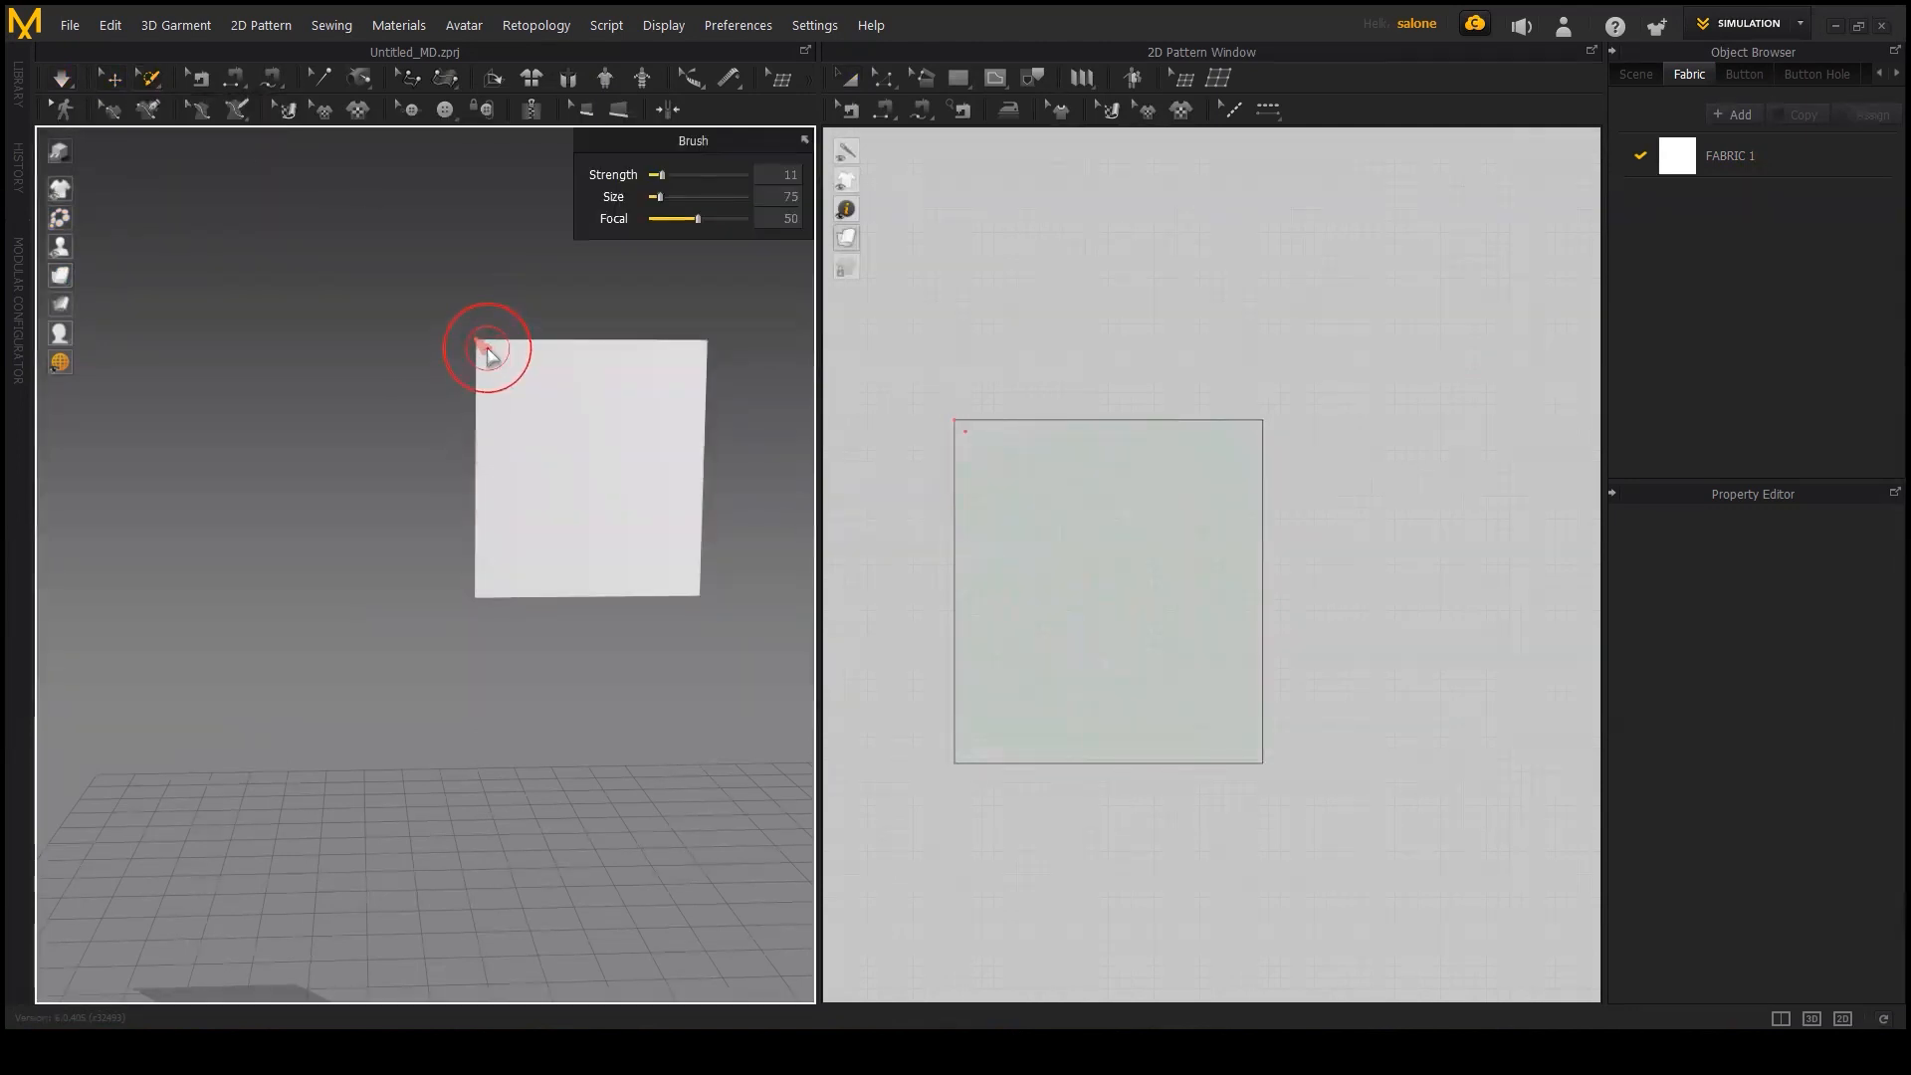
pyautogui.click(147, 80)
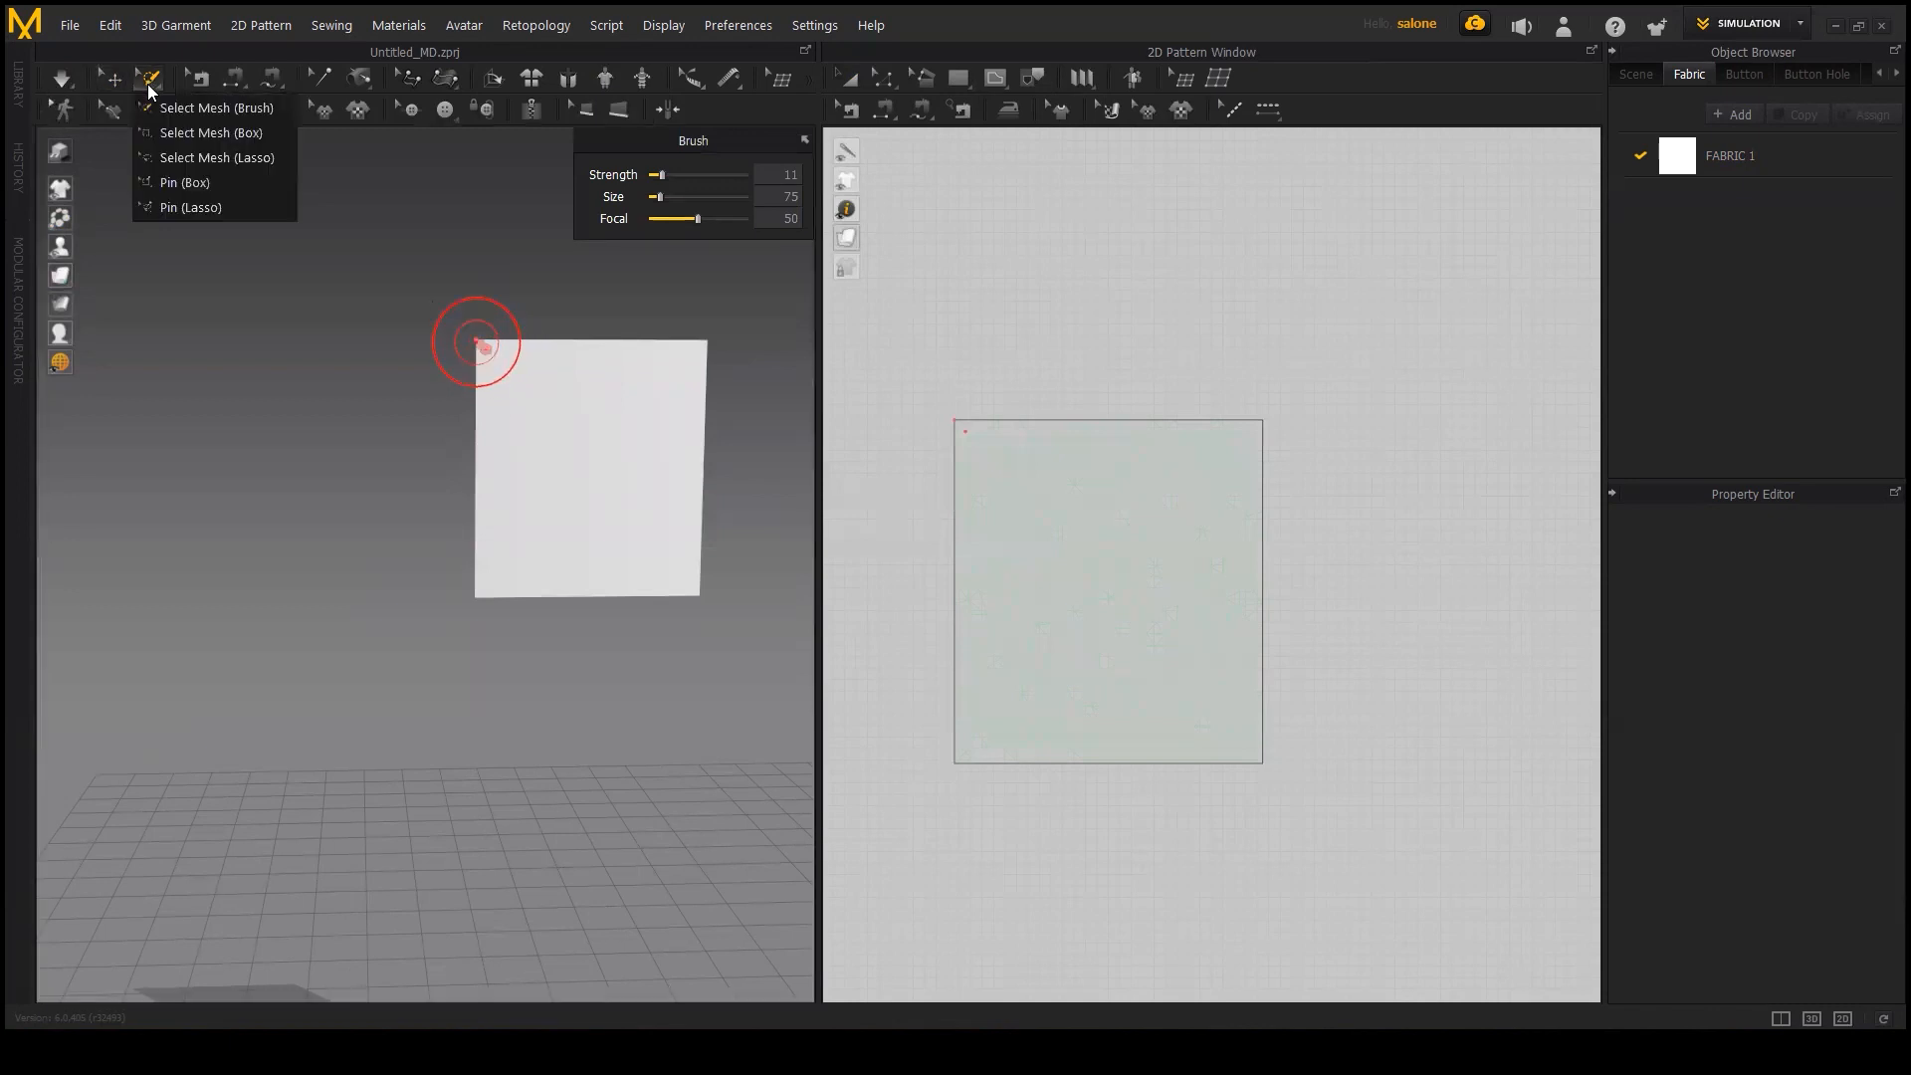
pyautogui.click(165, 114)
pyautogui.rightClick(480, 347)
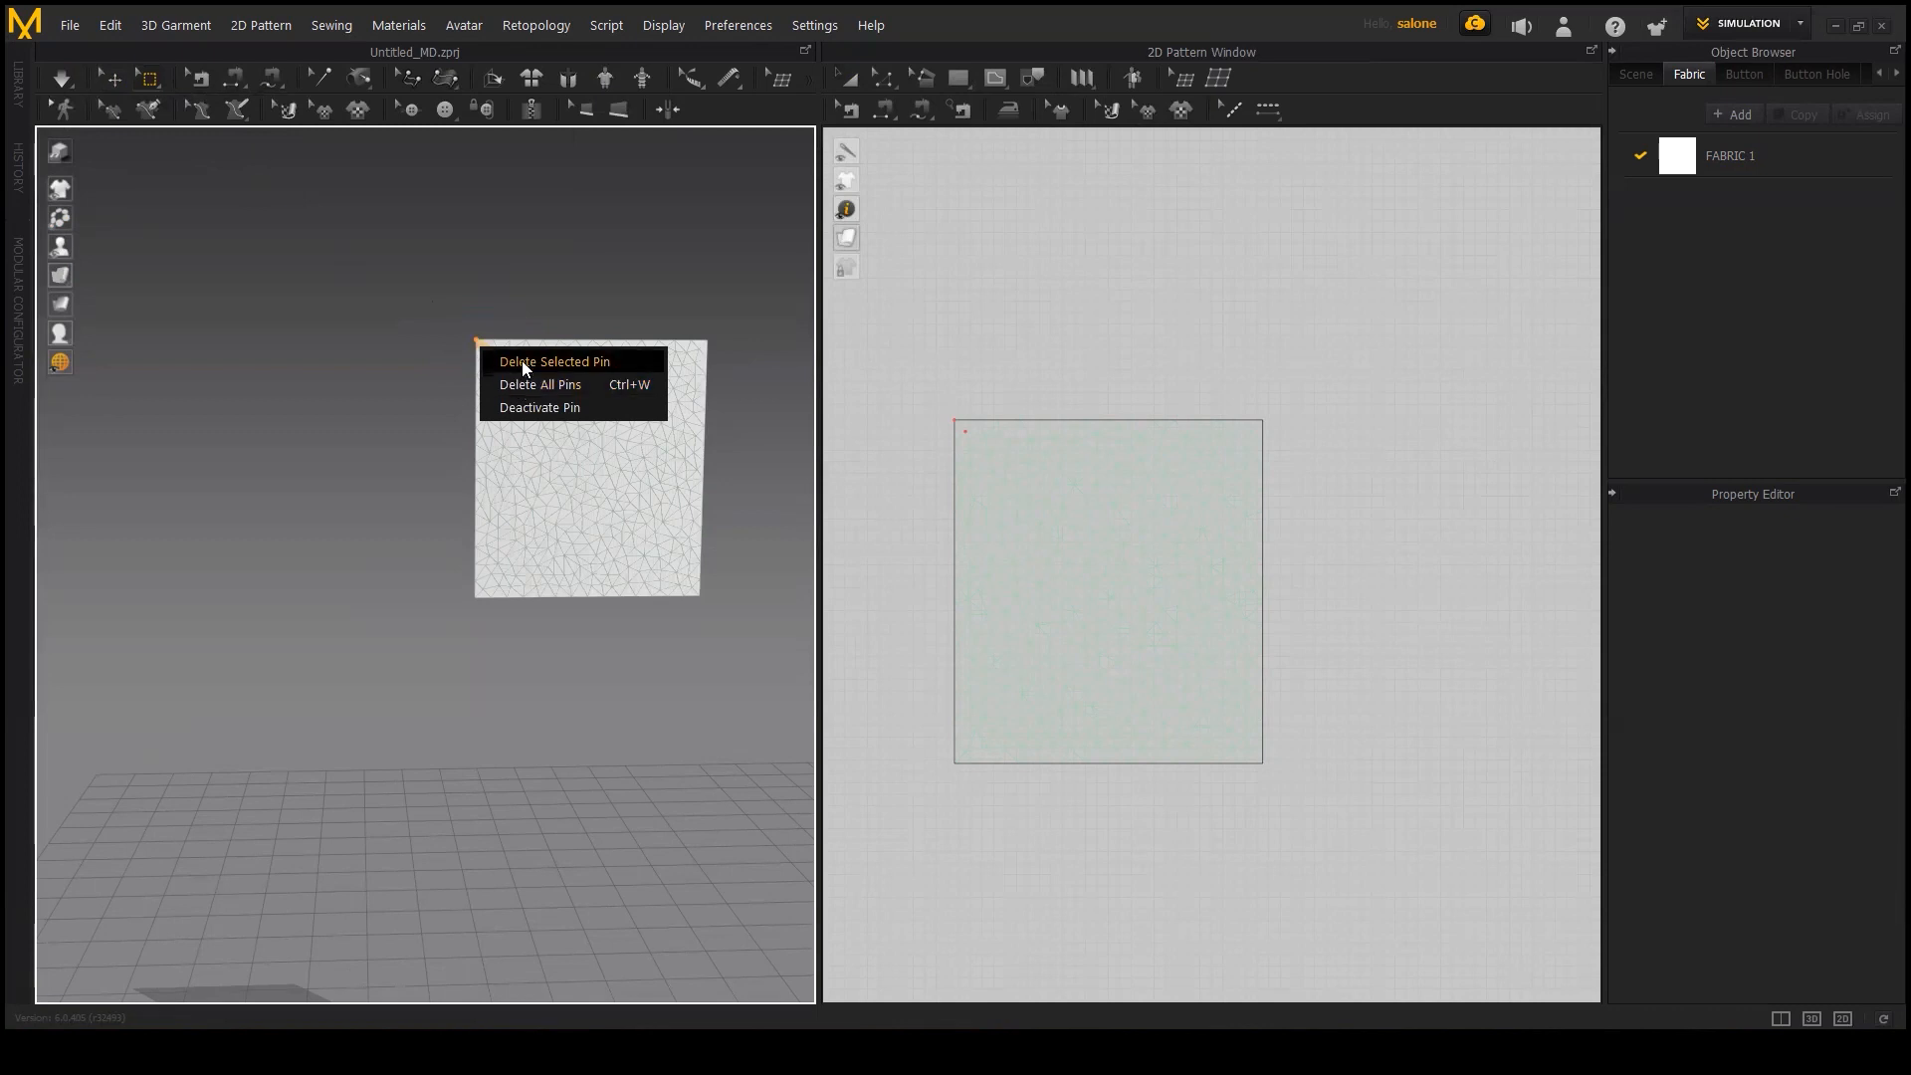
pyautogui.click(522, 361)
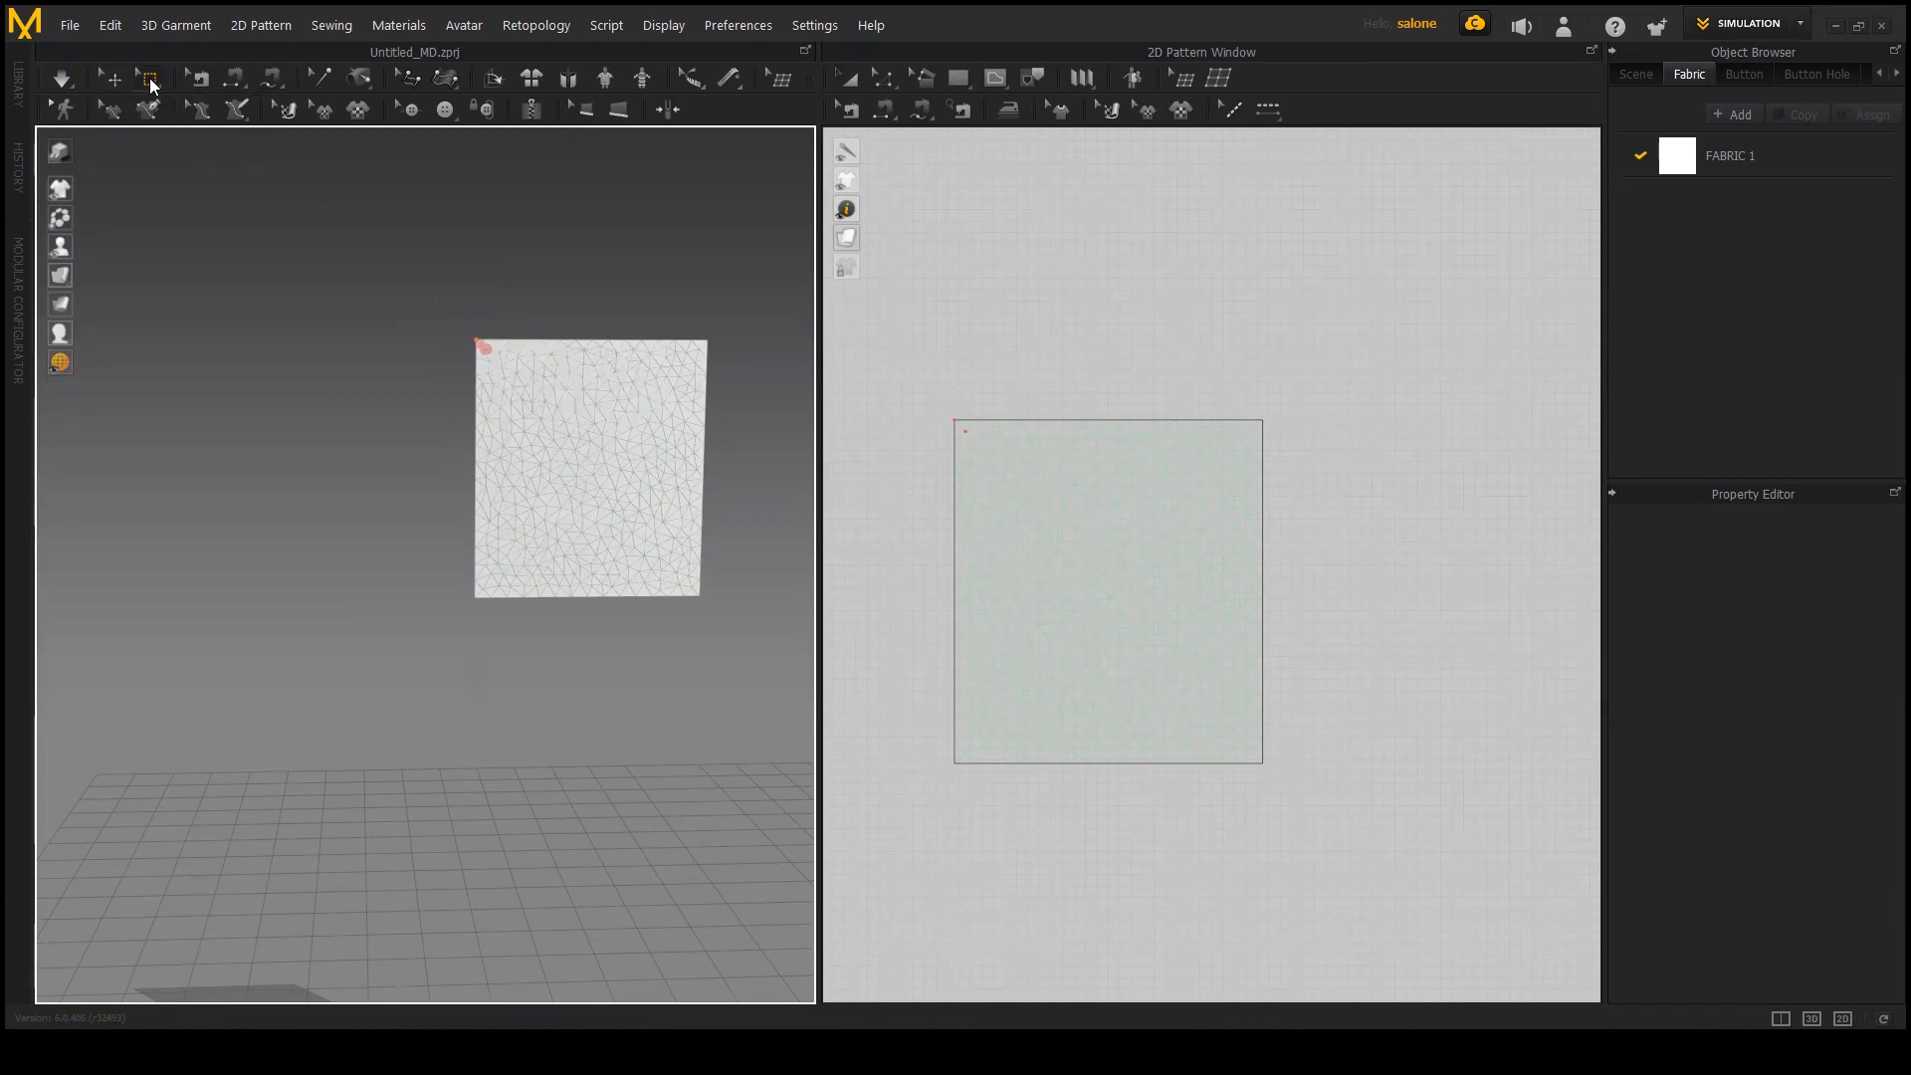
# Step: Add a second group of pins along the middle of the square's top edge using Pin (Box)
pyautogui.click(149, 80)
pyautogui.click(183, 199)
pyautogui.moveTo(1093, 389); pyautogui.dragTo(1160, 440)
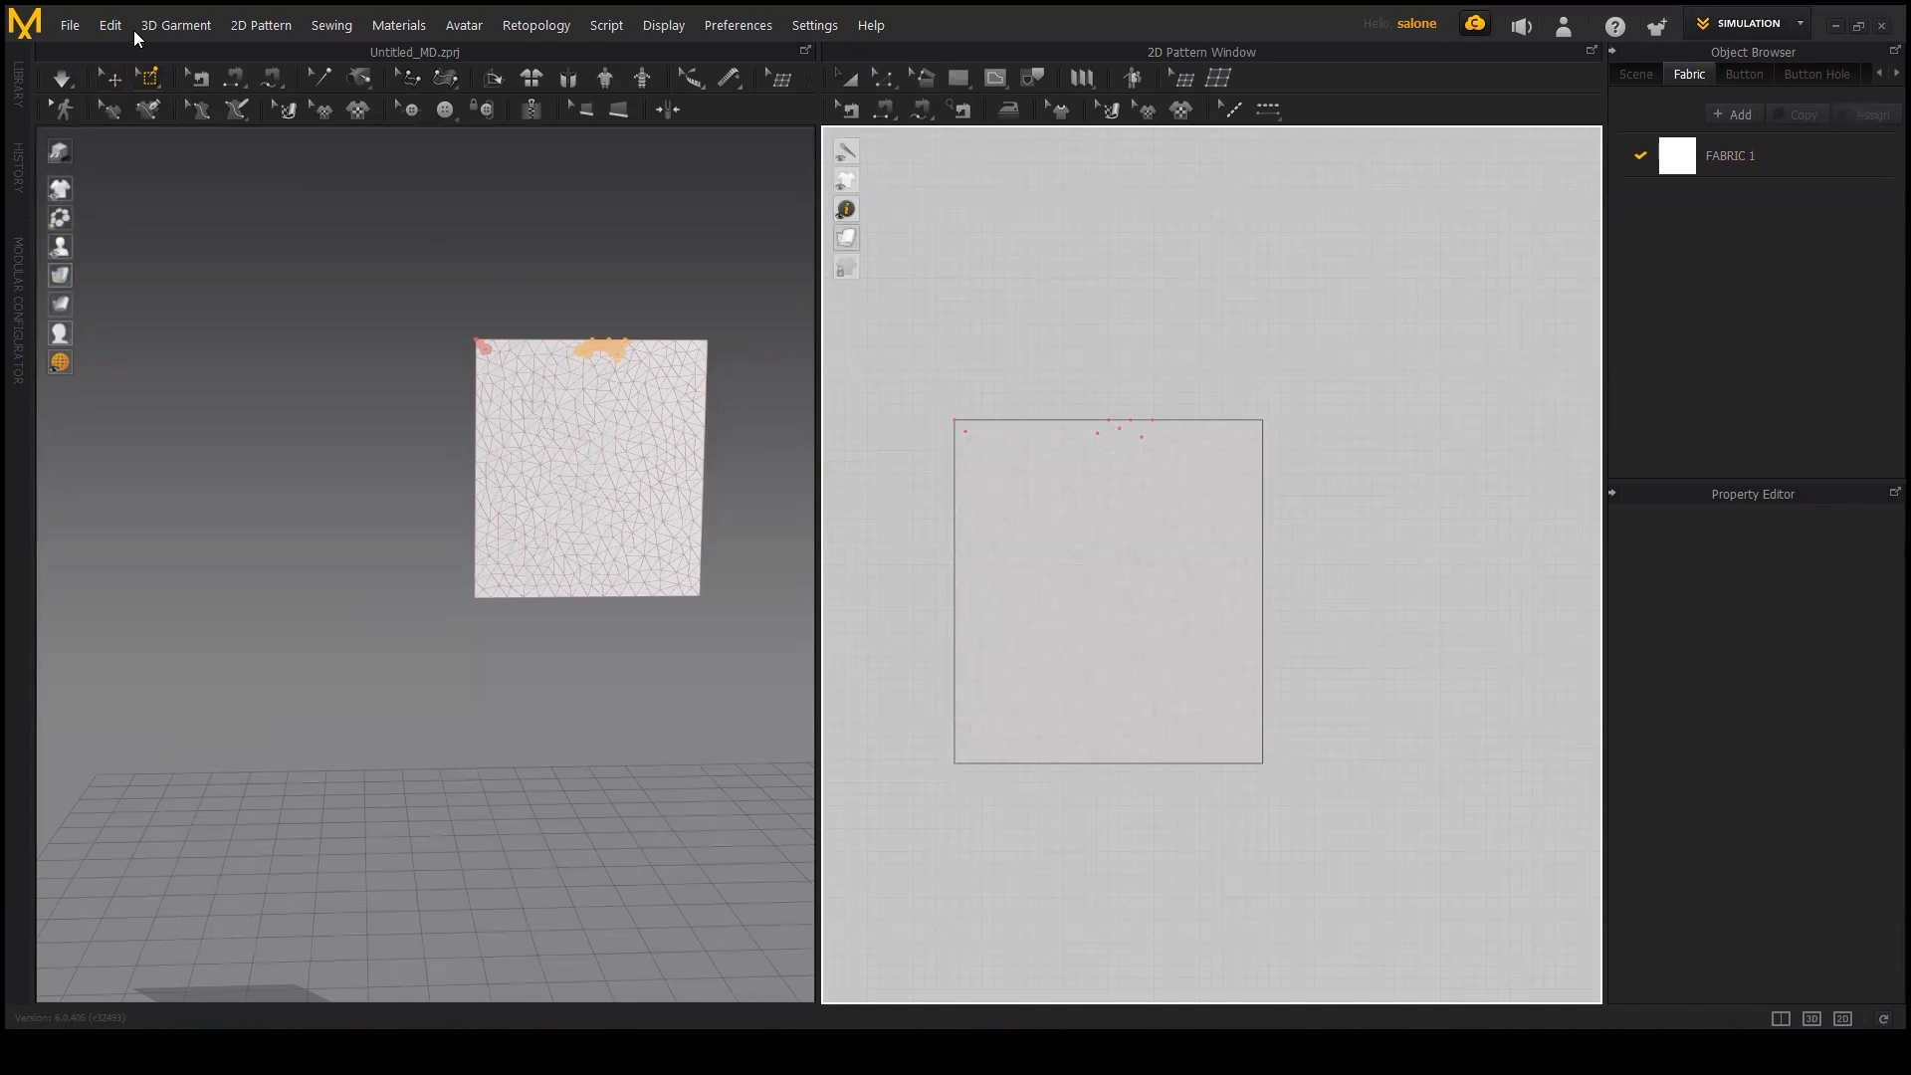
# Step: Deactivate the pin at the square's upper-left corner using Select Mesh (Box)
pyautogui.click(149, 80)
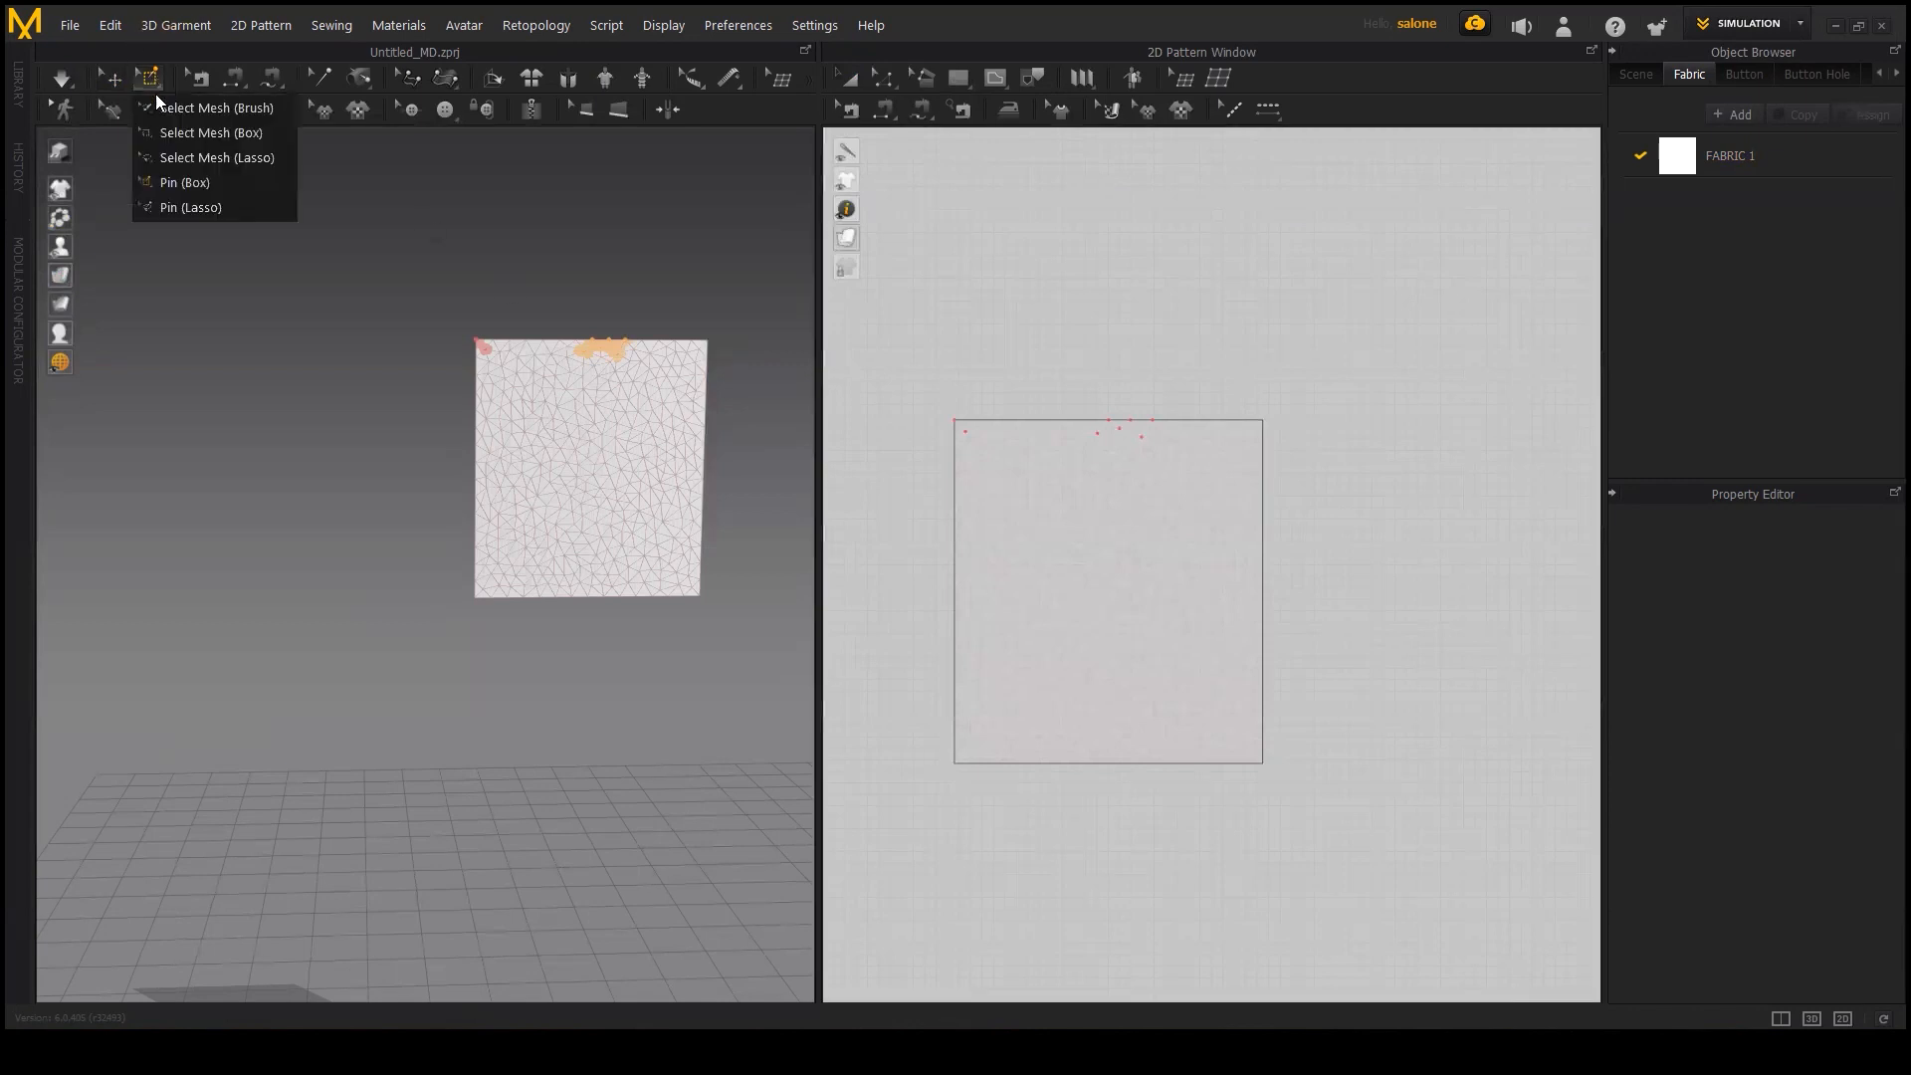
pyautogui.click(189, 133)
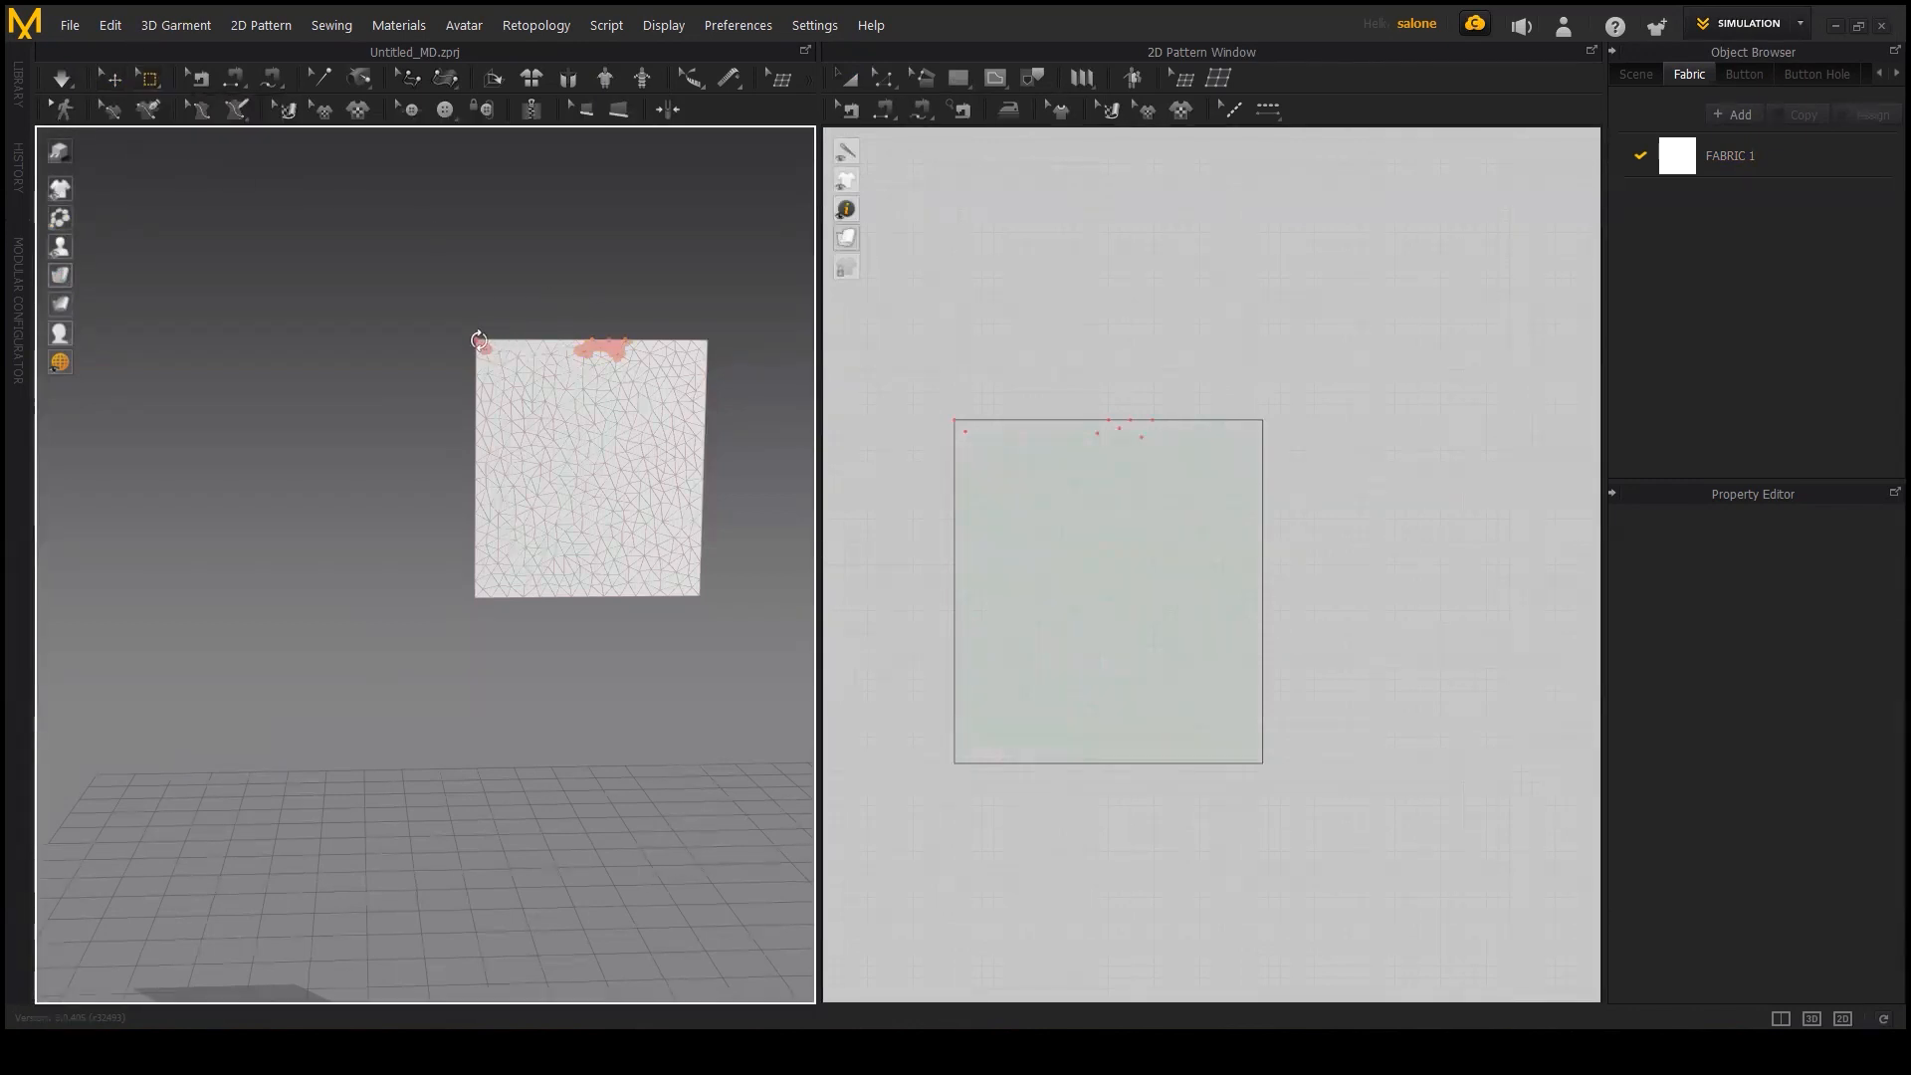
pyautogui.rightClick(482, 344)
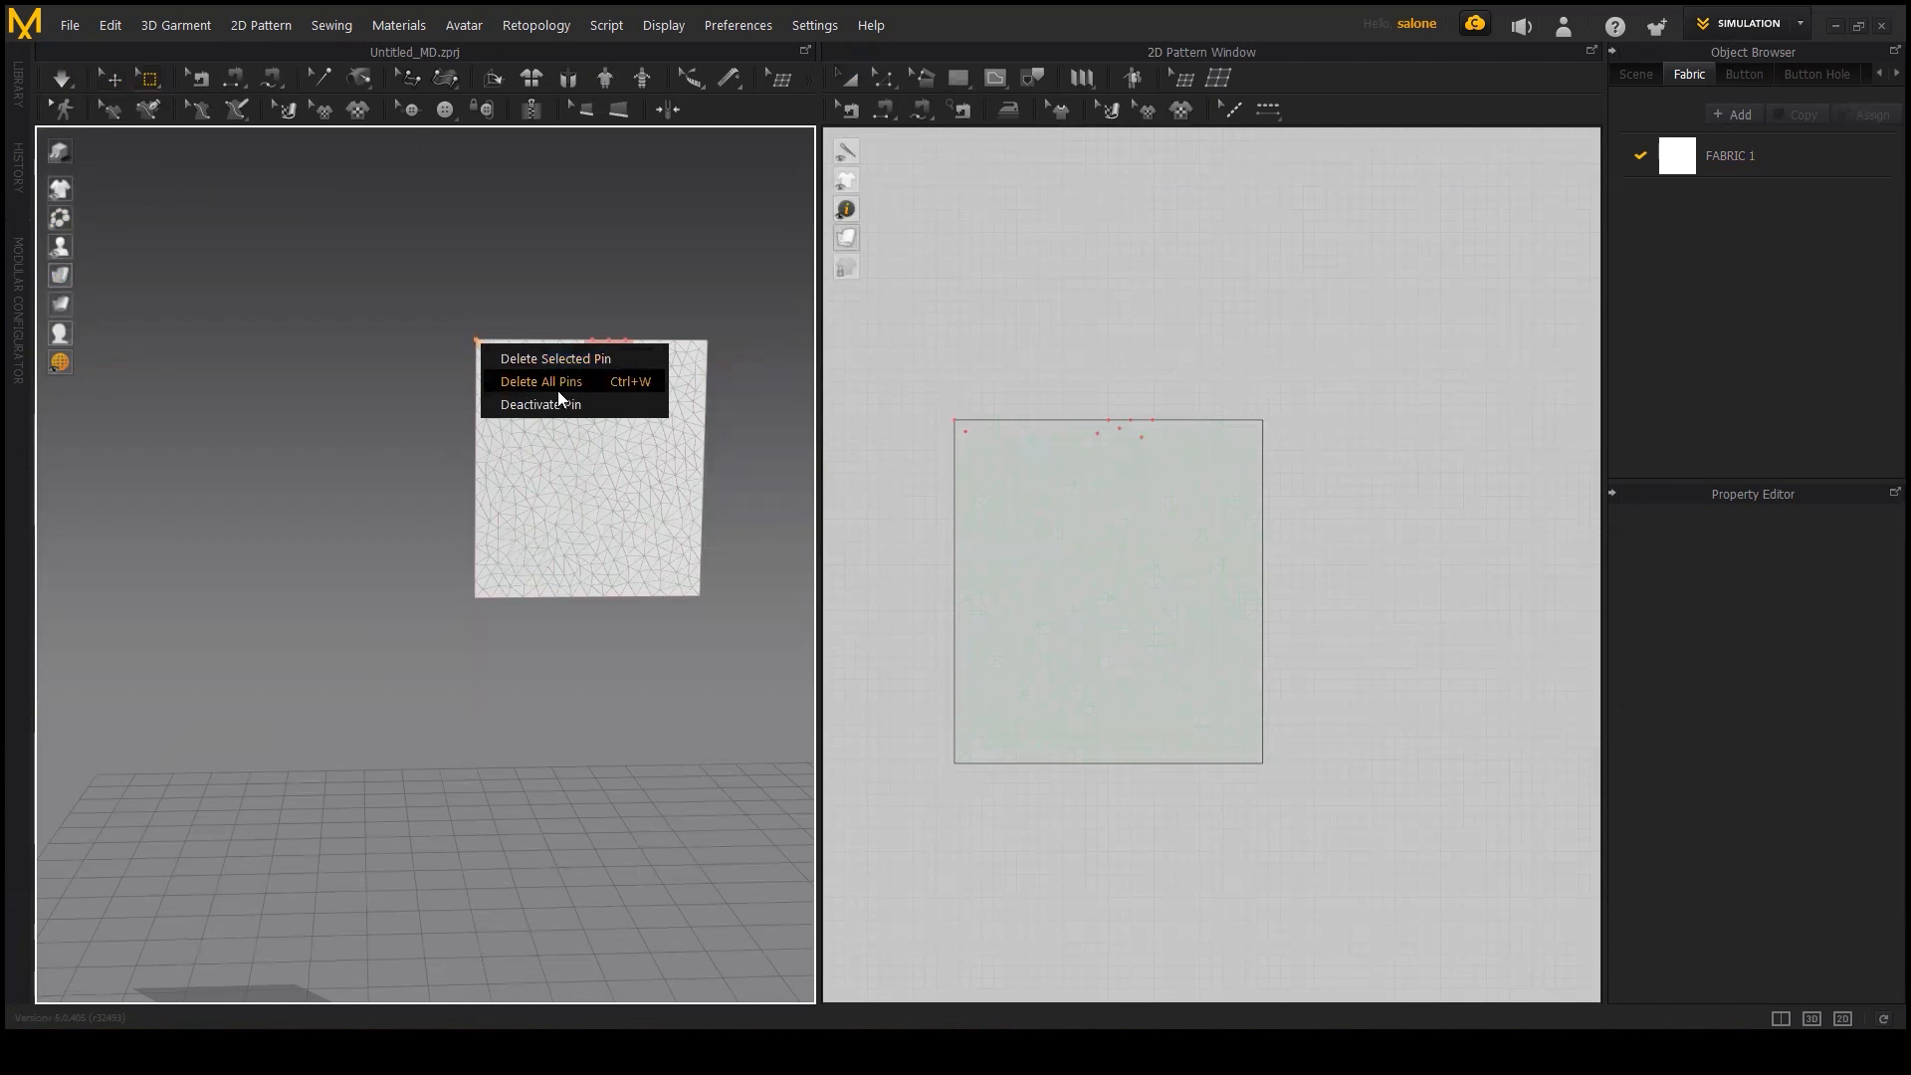
pyautogui.click(542, 404)
# Step: Simulate the drape from the top-edge pins, reactivate the corner pin on the draped cloth, and undo the test
pyautogui.press('space')
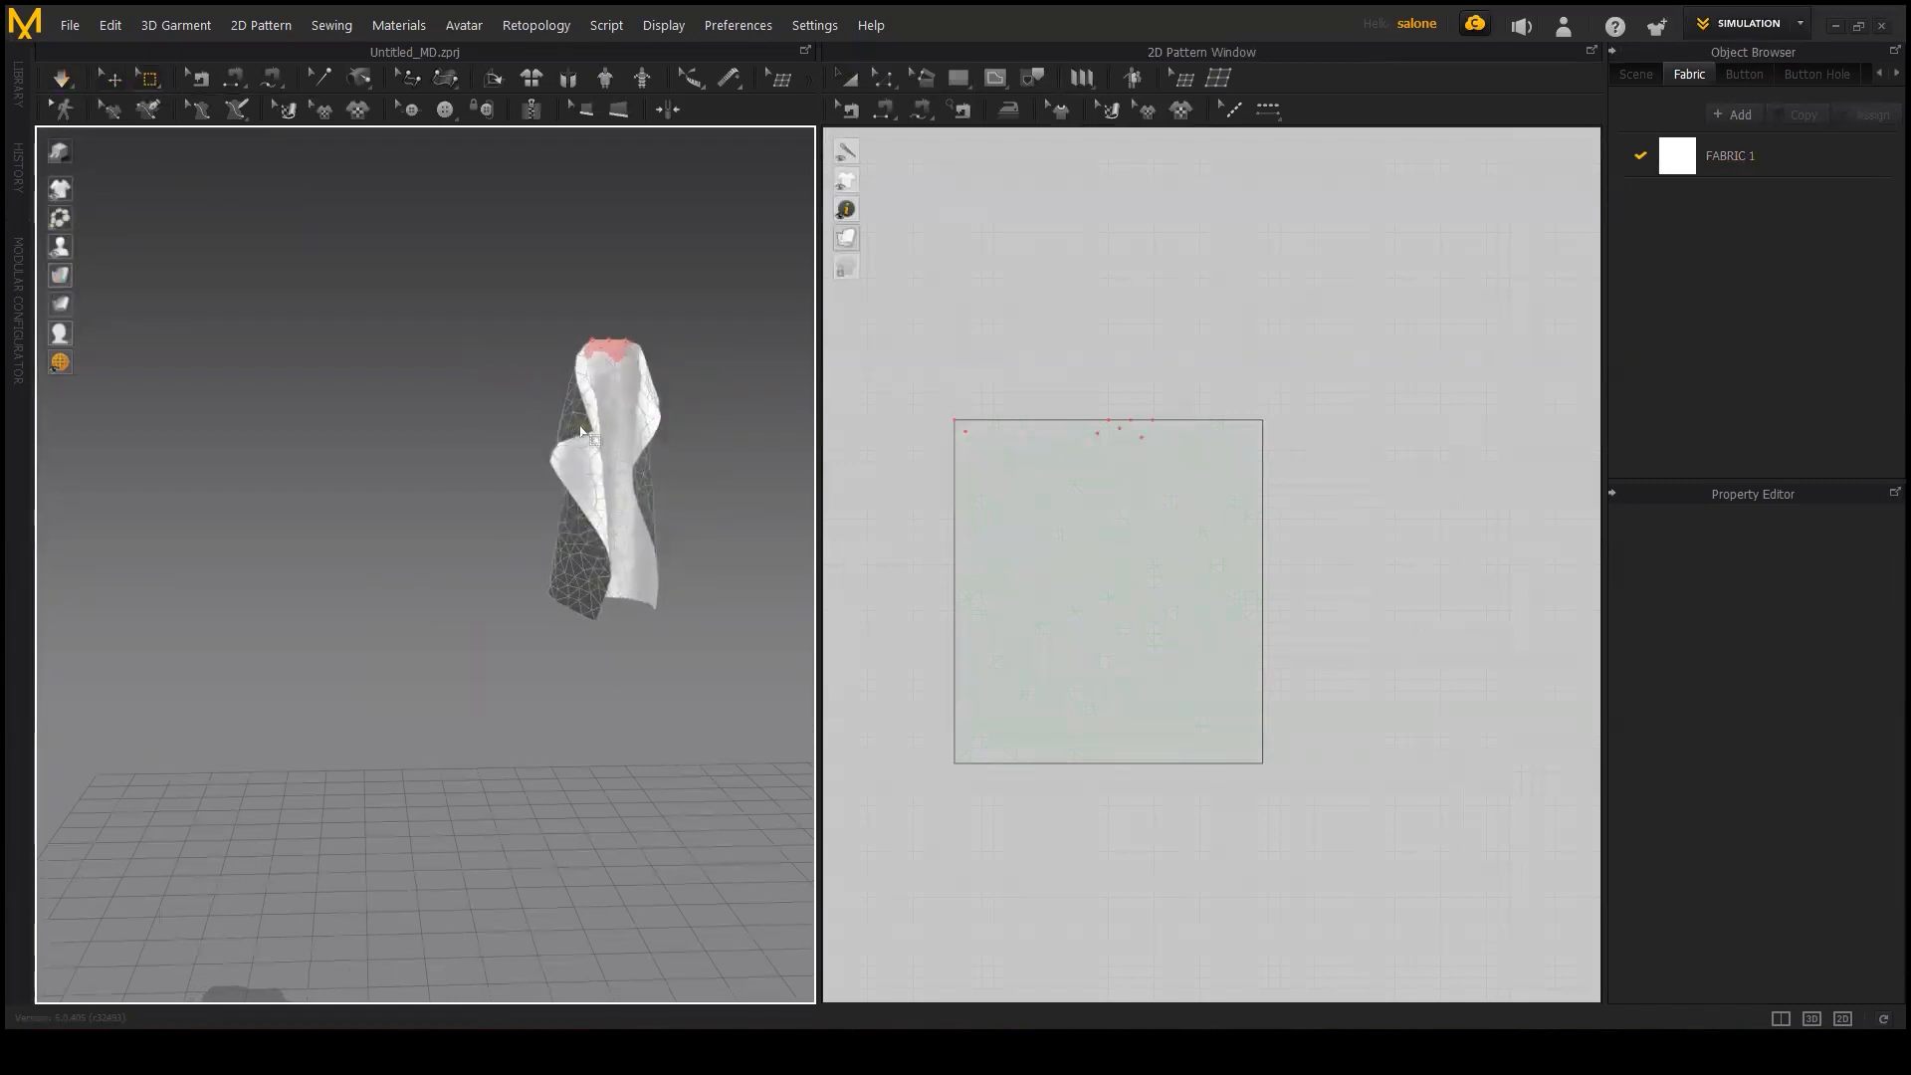
pyautogui.rightClick(585, 432)
pyautogui.click(605, 491)
pyautogui.moveTo(647, 449); pyautogui.dragTo(617, 479, button='right')
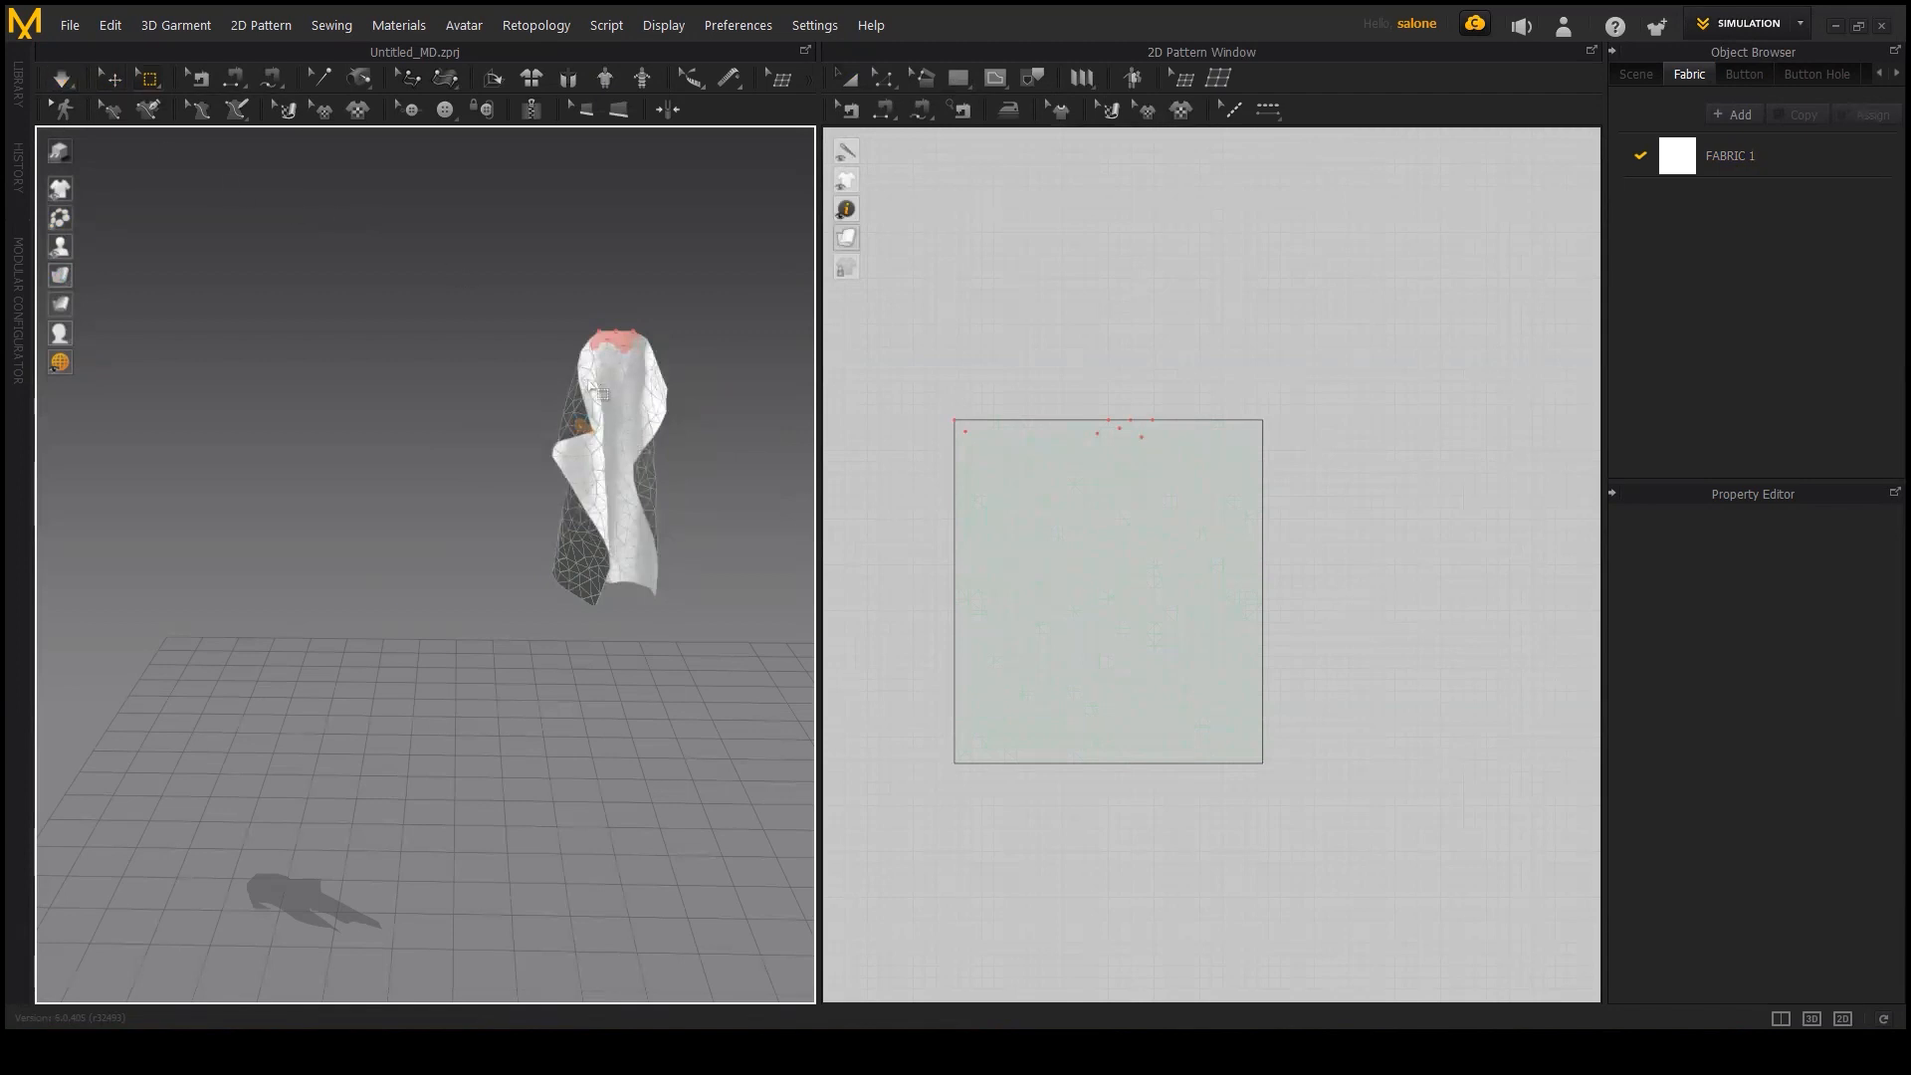
pyautogui.hotkey('ctrl', 'z')
# Step: Delete the deactivated pin at the upper-left corner and check the drape with a simulation that is undone
pyautogui.rightClick(488, 333)
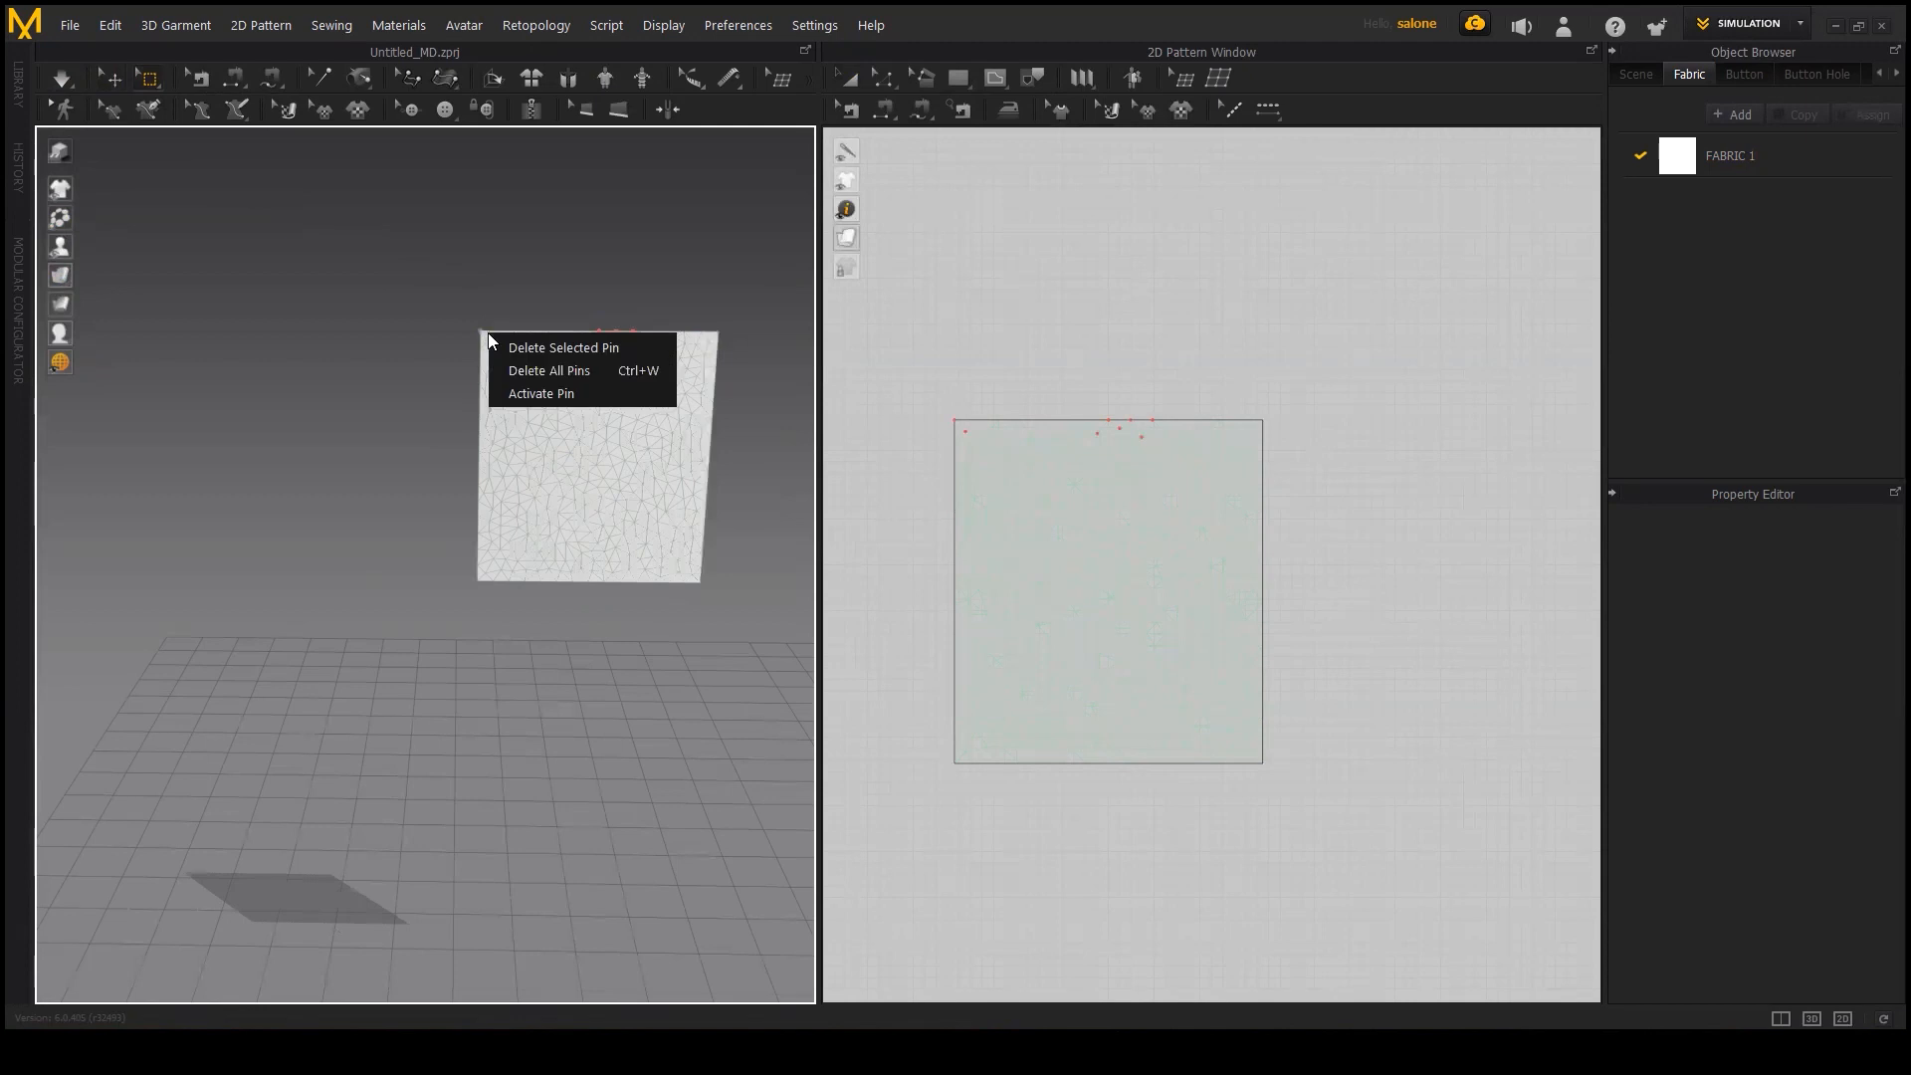
pyautogui.click(539, 346)
pyautogui.press('space')
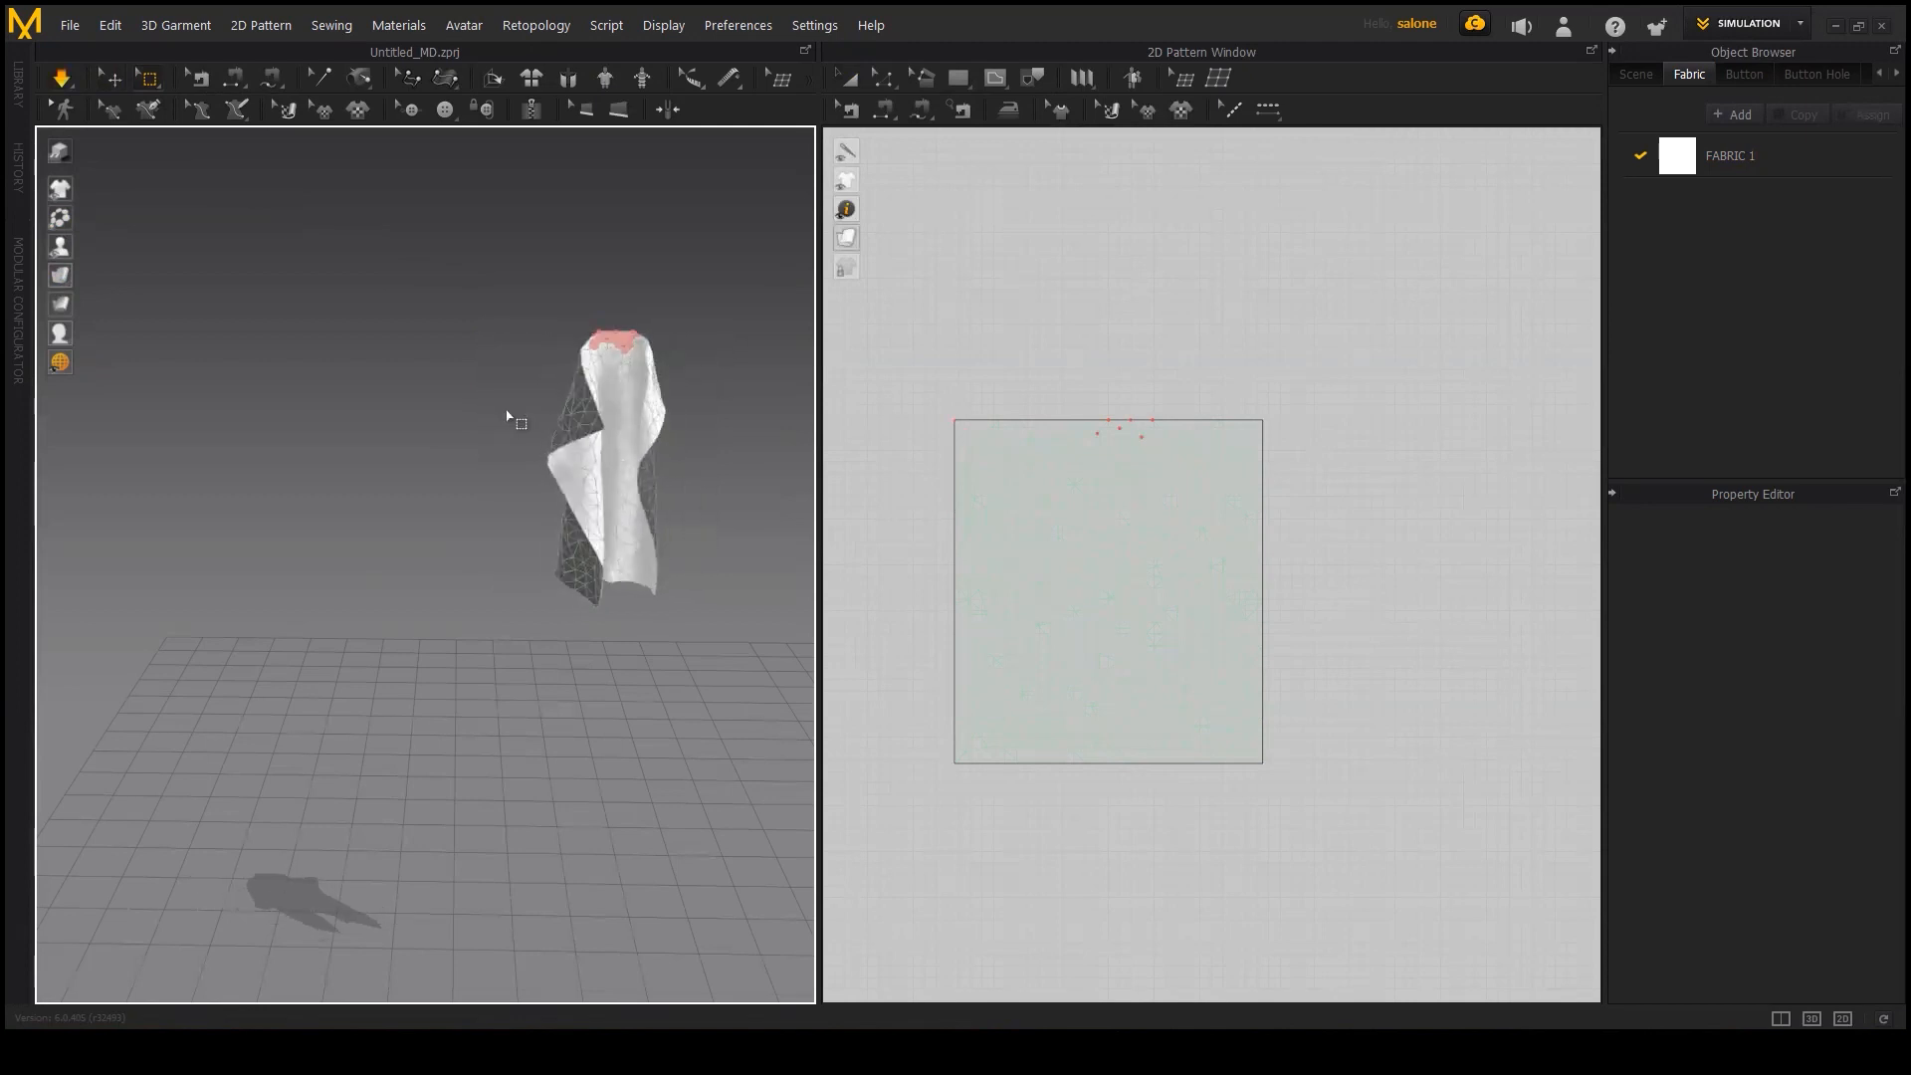
pyautogui.hotkey('ctrl', 'z')
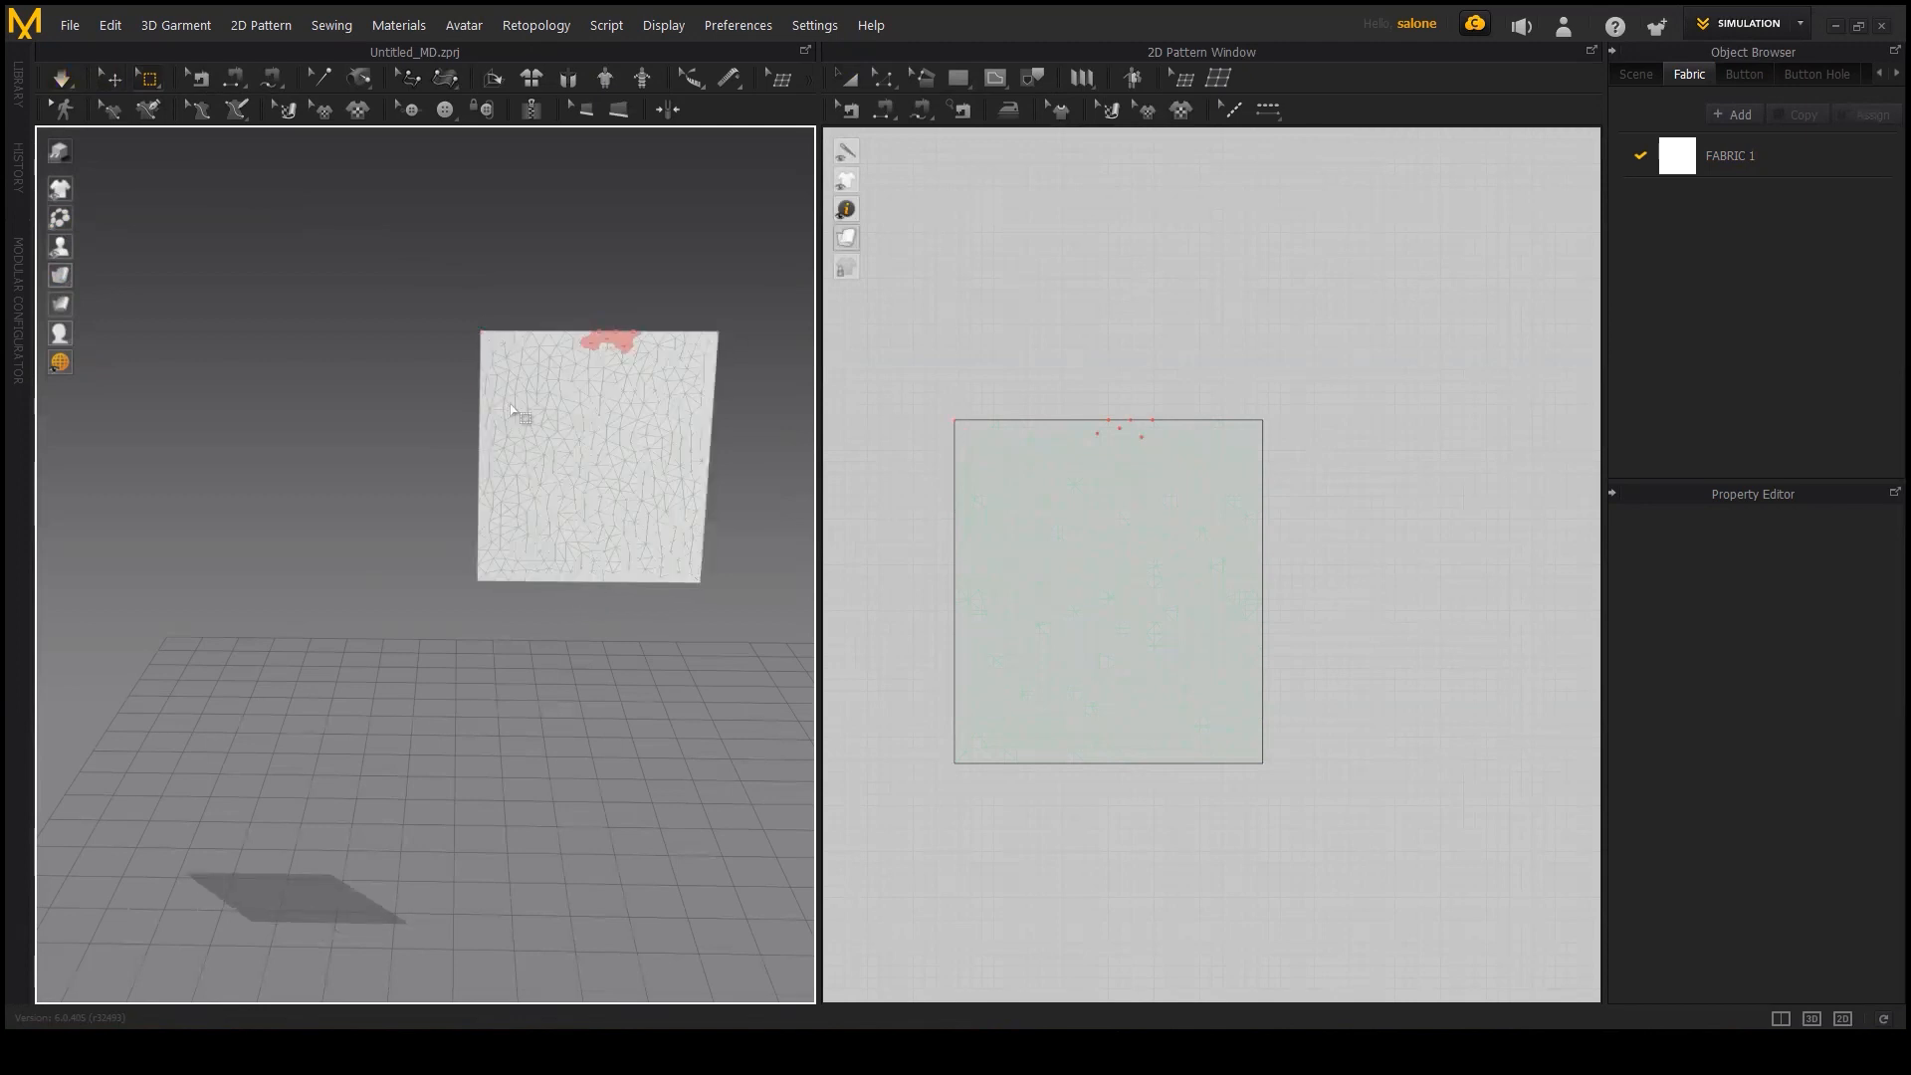
# Step: Delete all remaining pins from the square
pyautogui.rightClick(625, 339)
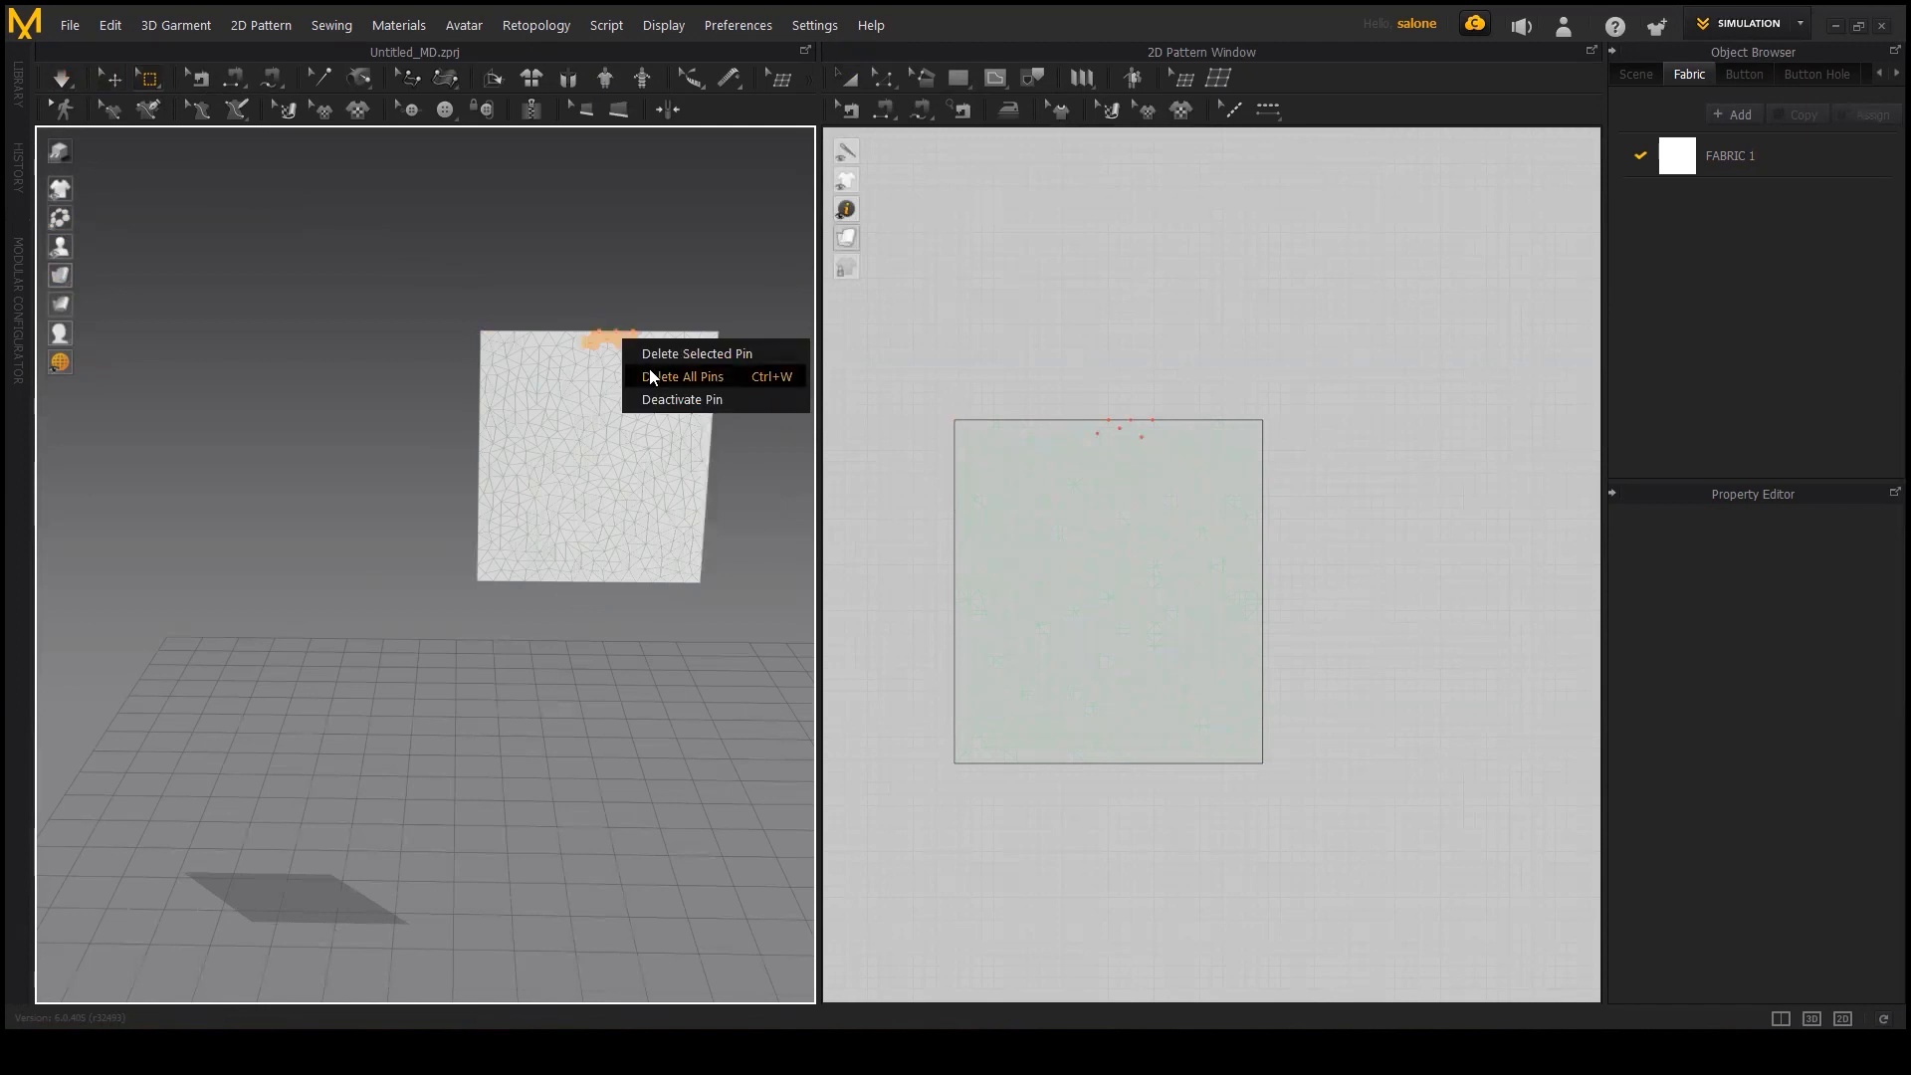
pyautogui.click(649, 373)
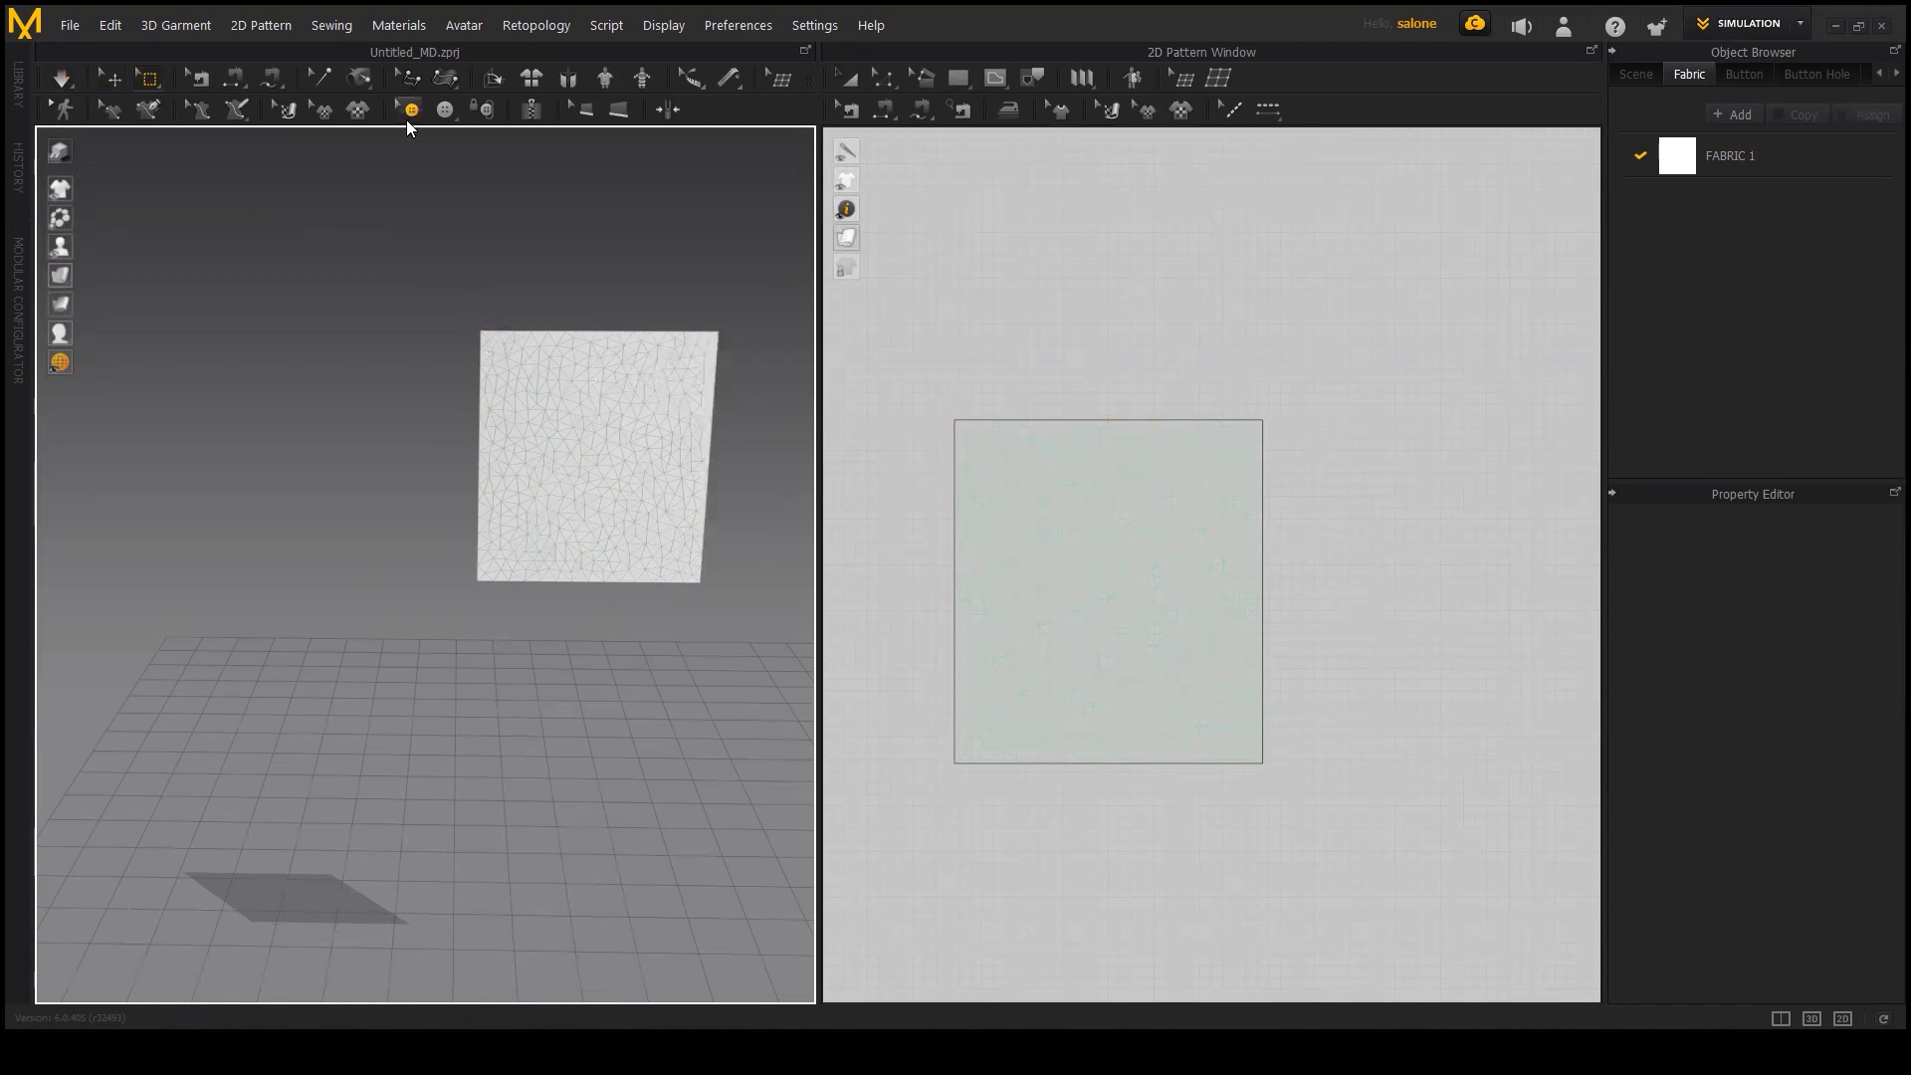
# Step: Pin a large area on the square's left side with Pin (Lasso), simulate the drape, and undo both
pyautogui.click(149, 79)
pyautogui.click(175, 207)
pyautogui.moveTo(932, 498)
pyautogui.mouseDown()
pyautogui.moveTo(1092, 550)
pyautogui.moveTo(900, 588)
pyautogui.moveTo(856, 484)
pyautogui.mouseUp()
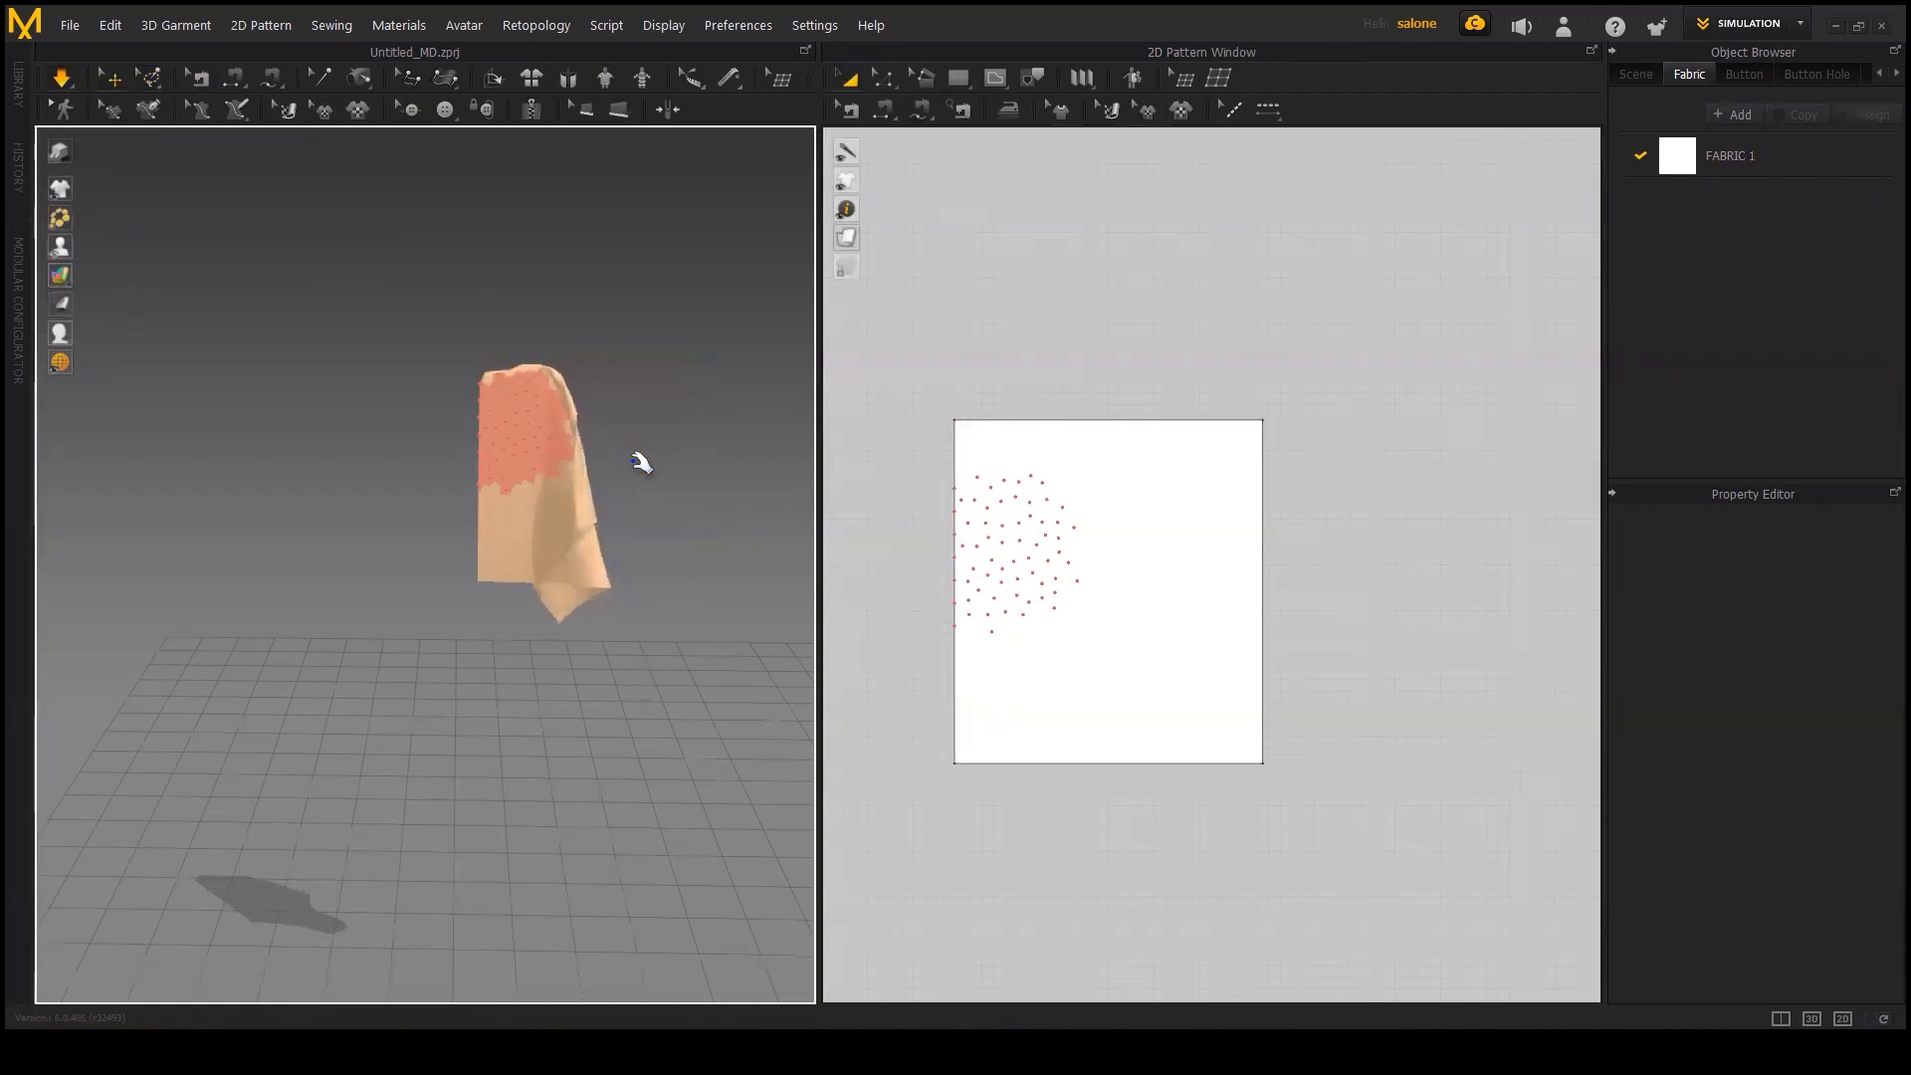
pyautogui.press('space')
pyautogui.hotkey('ctrl', 'z')
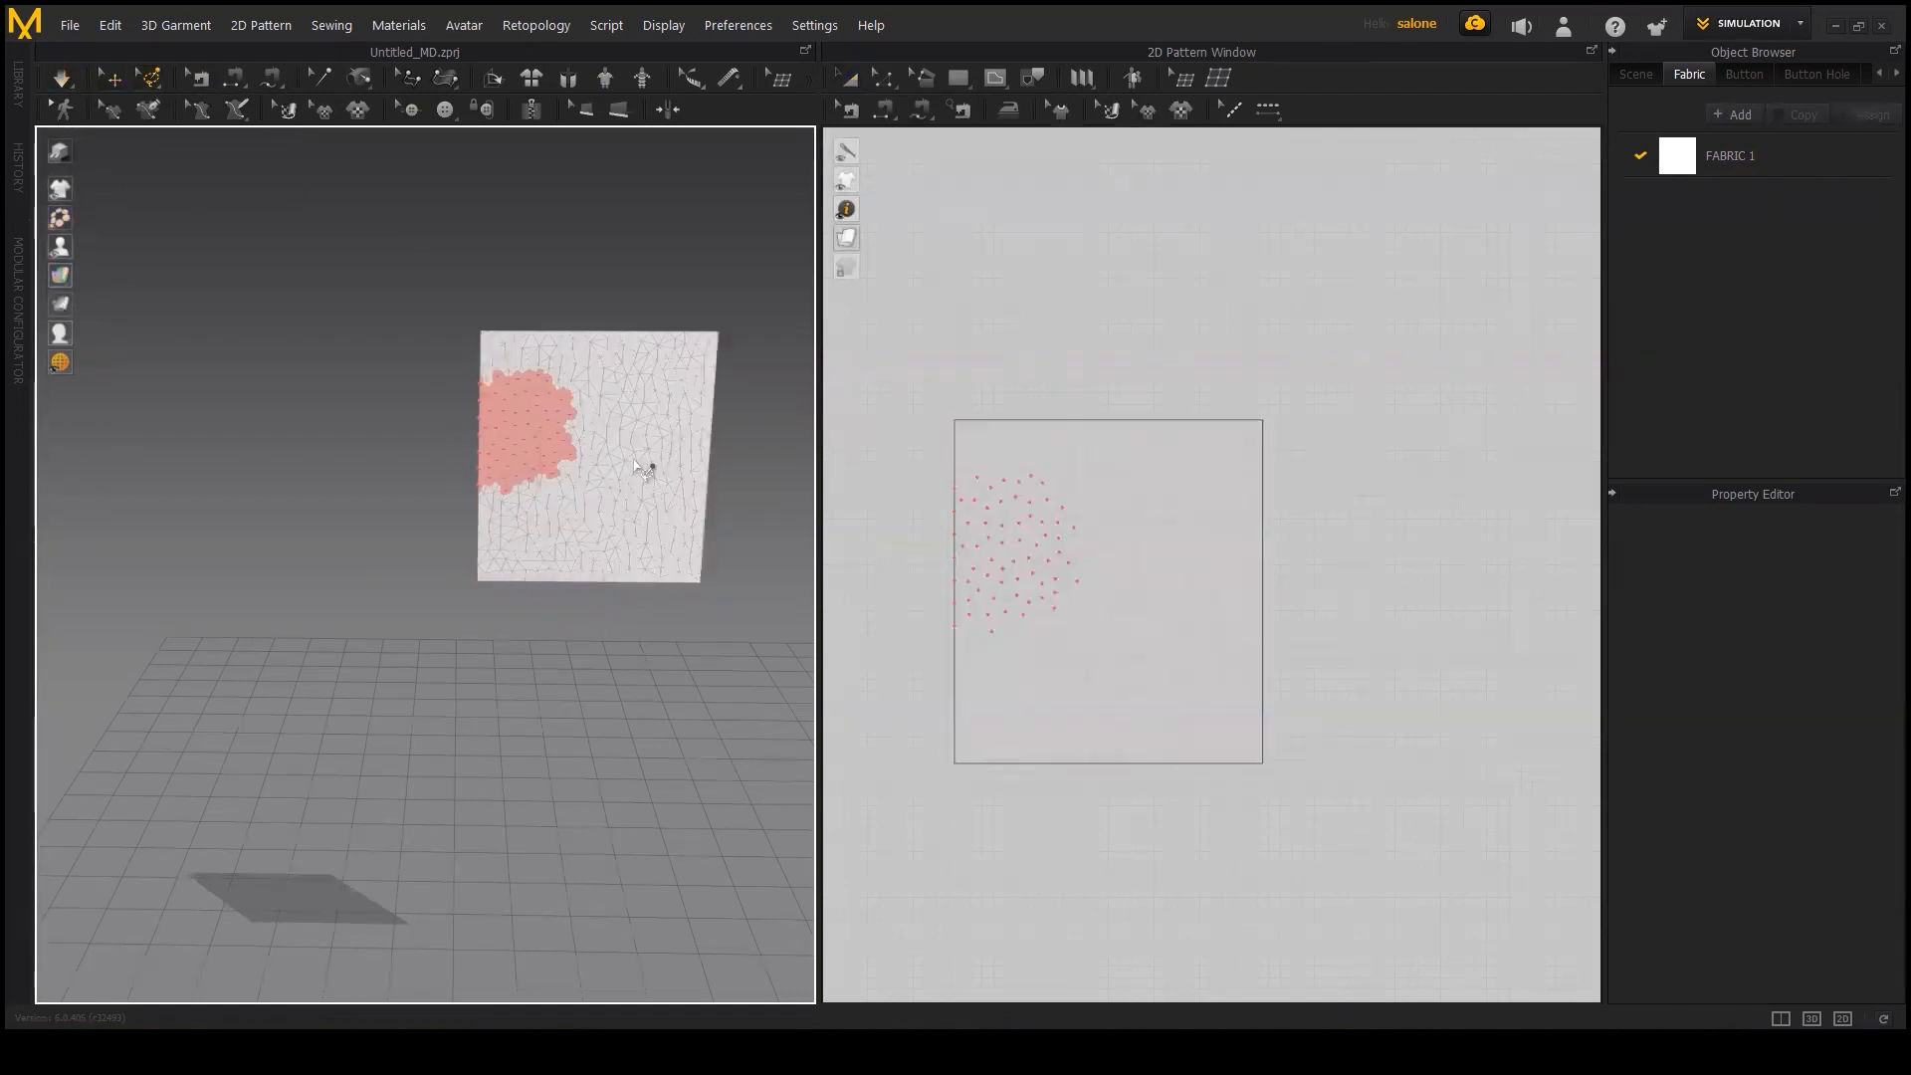
pyautogui.hotkey('ctrl', 'z')
pyautogui.click(150, 78)
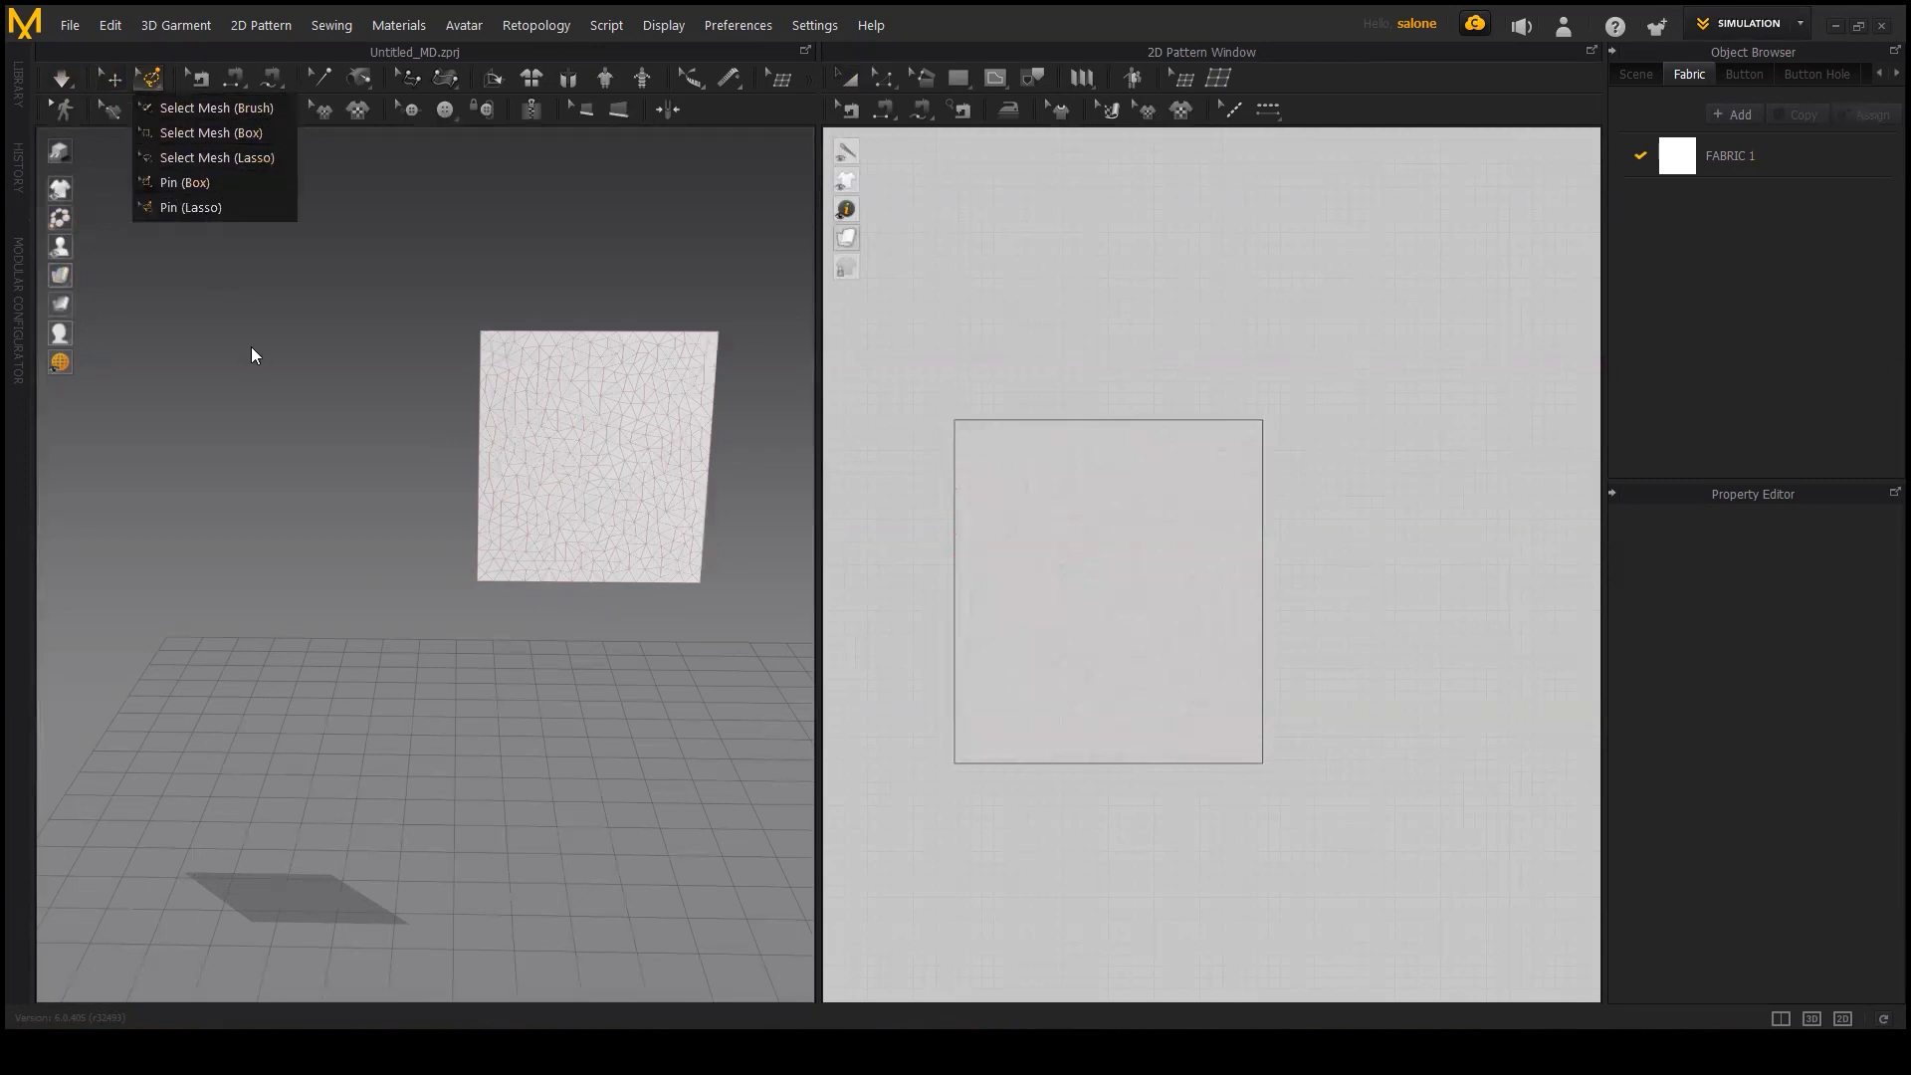
# Step: Show the Select Mesh (Brush) tool on the fabric square, then switch to Select Mesh (Box)
pyautogui.click(152, 84)
pyautogui.click(158, 108)
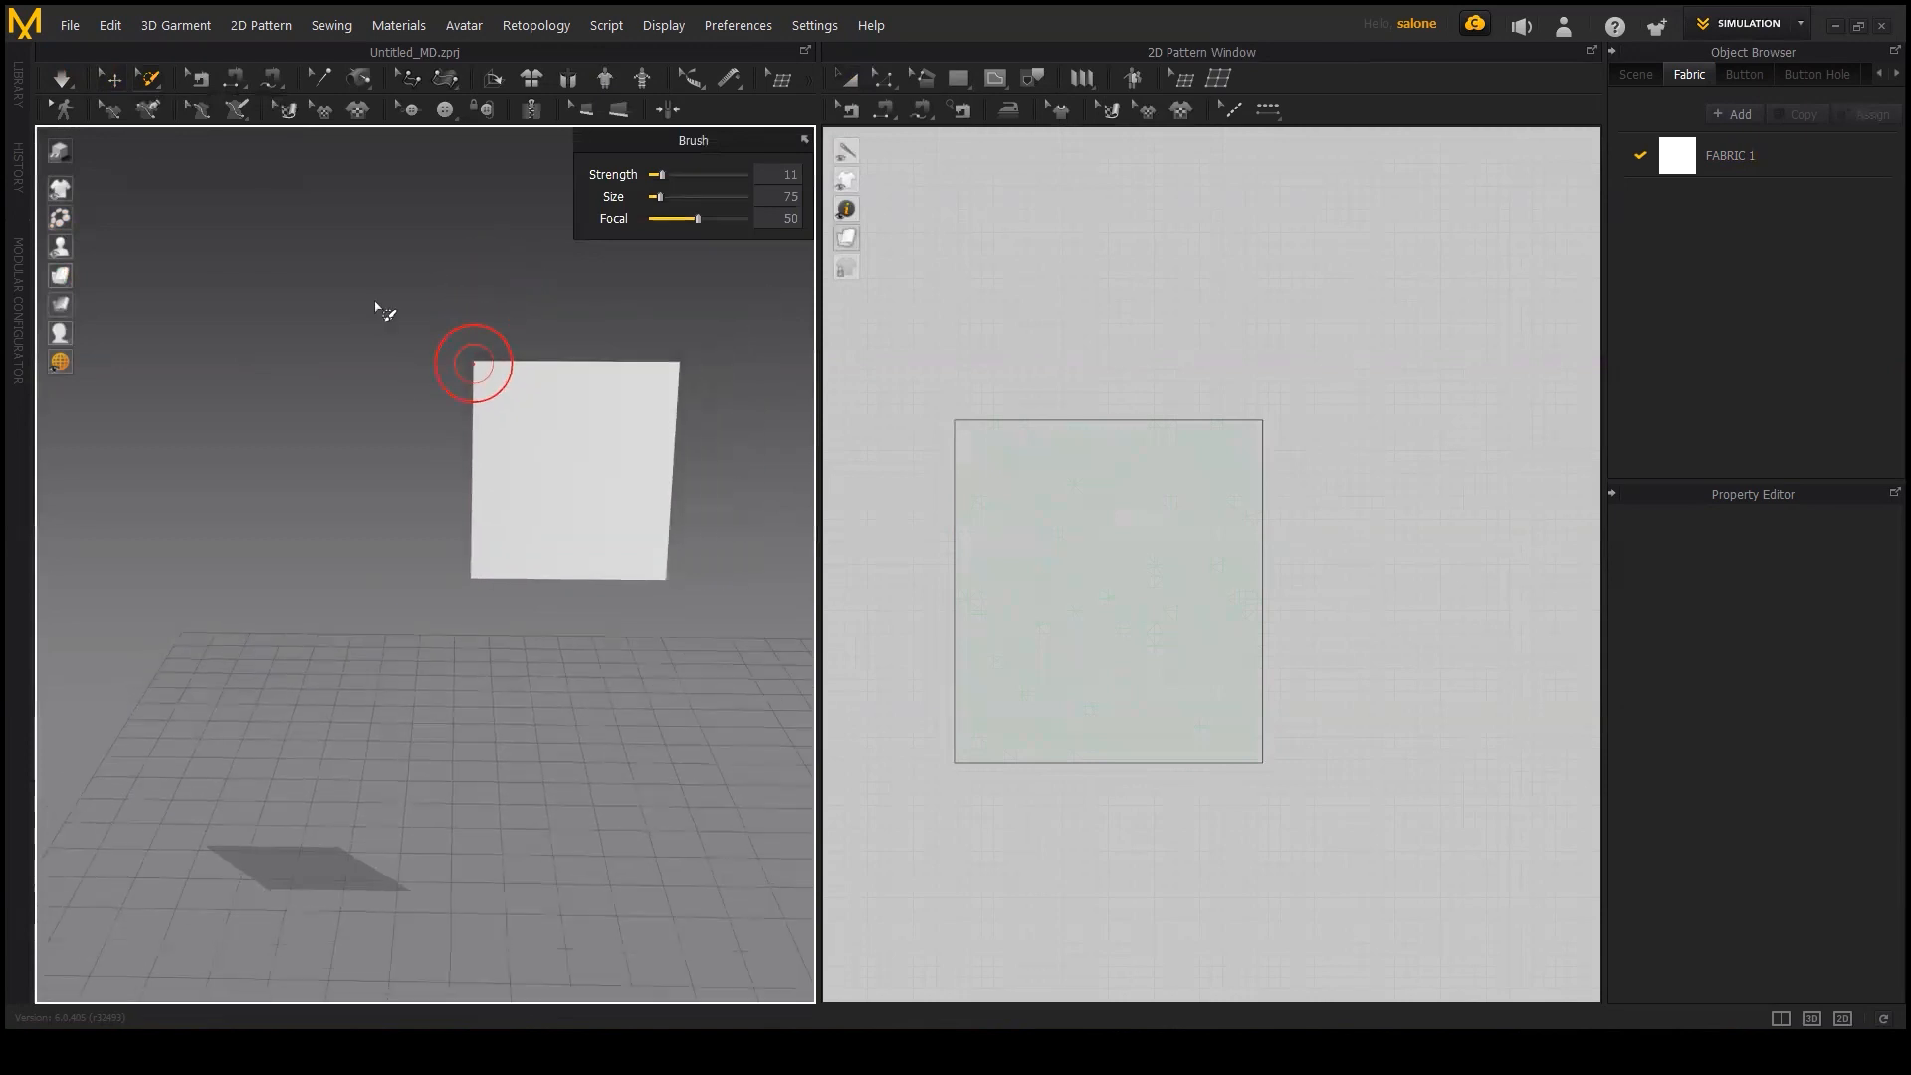
pyautogui.click(152, 84)
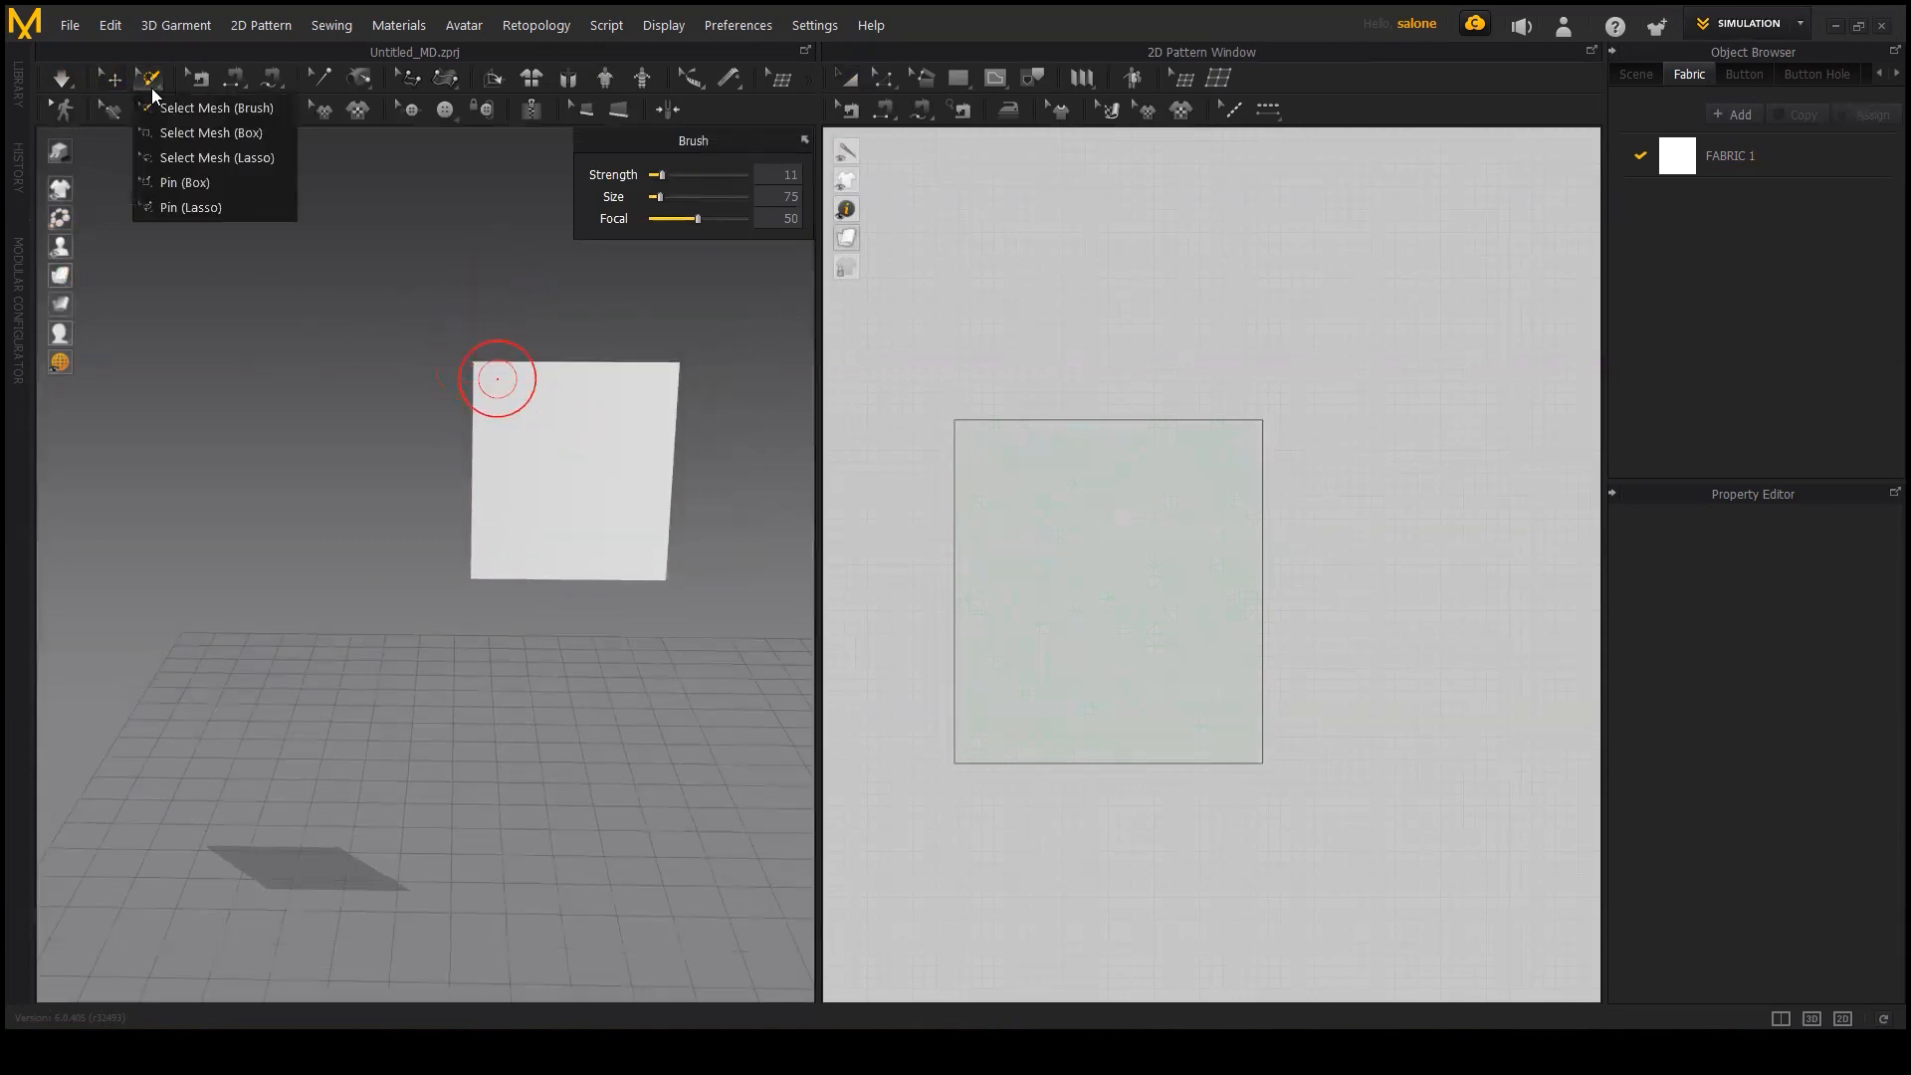
pyautogui.click(160, 133)
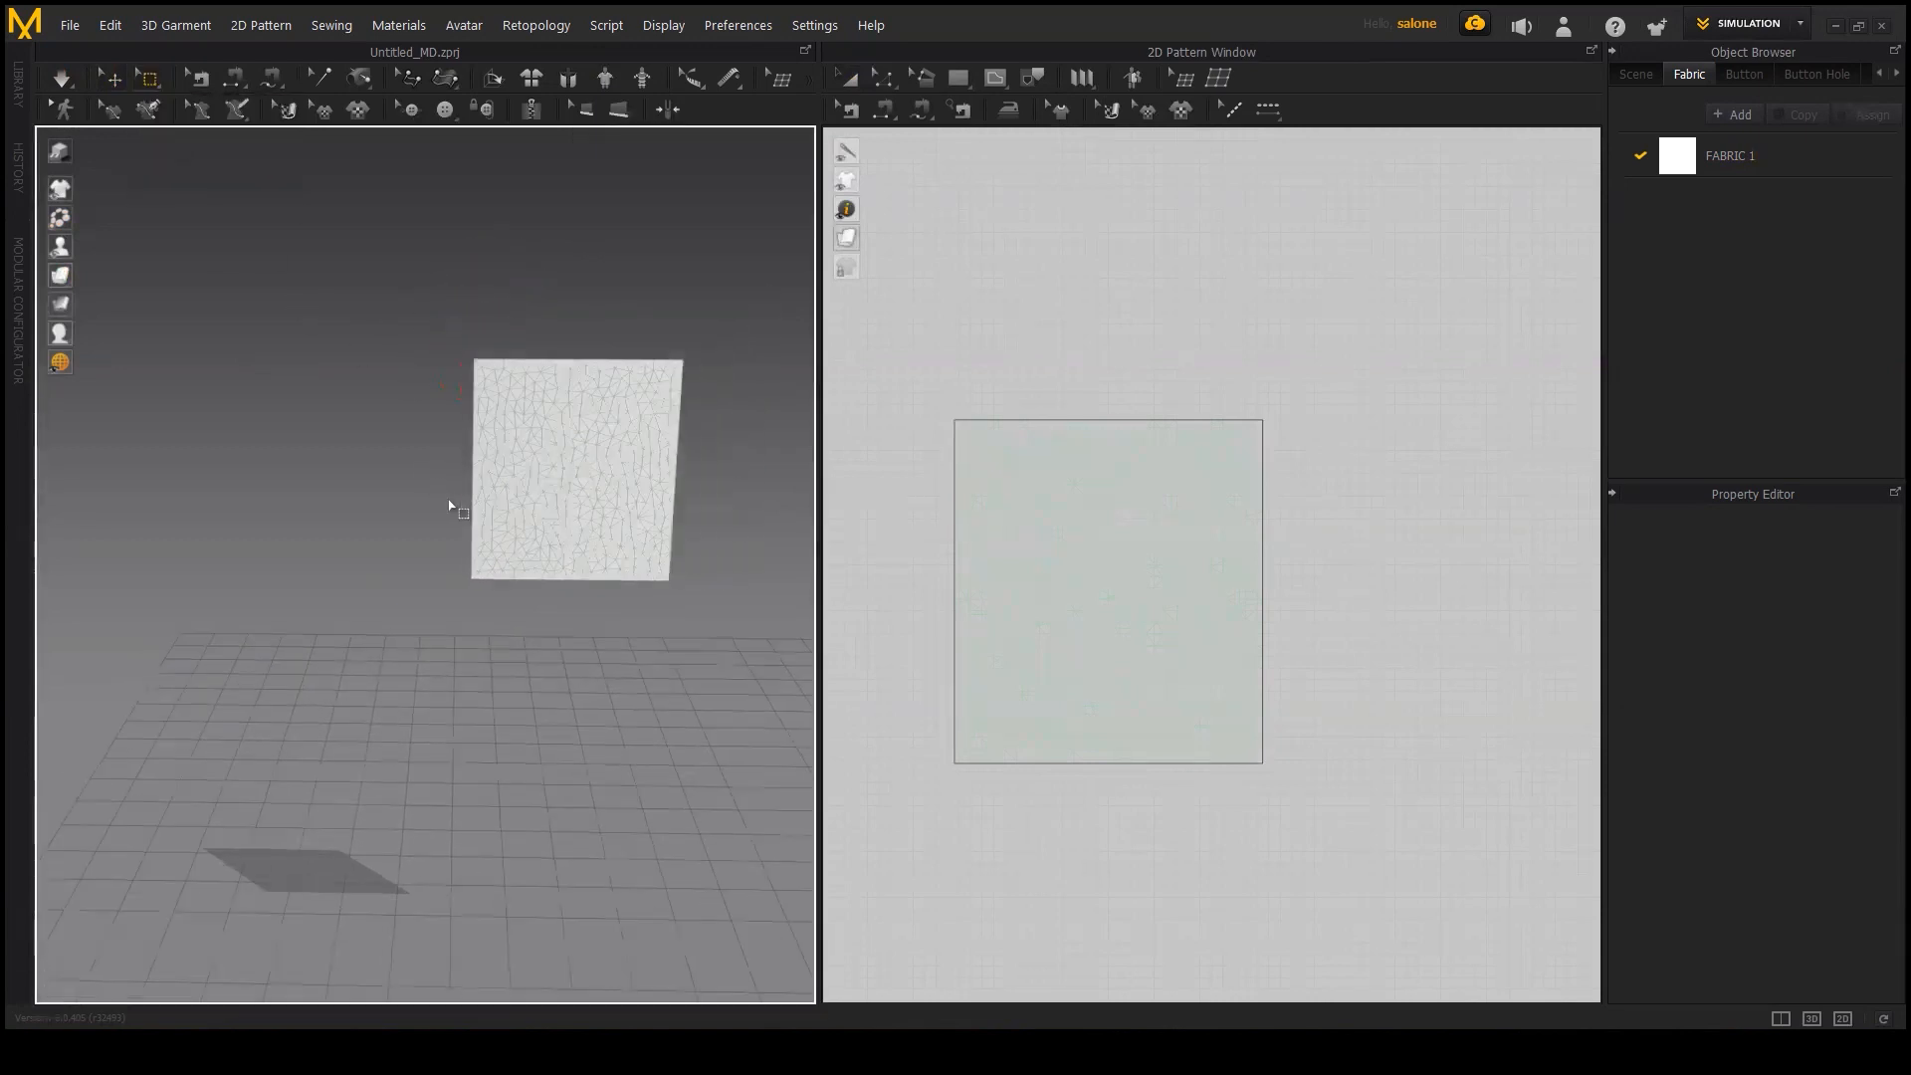
# Step: Simulate the unpinned square's fall to the floor, select a small mesh spot on the crumpled cloth, and clear the selection
pyautogui.scroll(-2, 405, 445)
pyautogui.moveTo(502, 627)
pyautogui.mouseDown(button='right')
pyautogui.moveTo(461, 532)
pyautogui.moveTo(512, 653)
pyautogui.moveTo(435, 324)
pyautogui.moveTo(509, 631)
pyautogui.mouseUp(button='right')
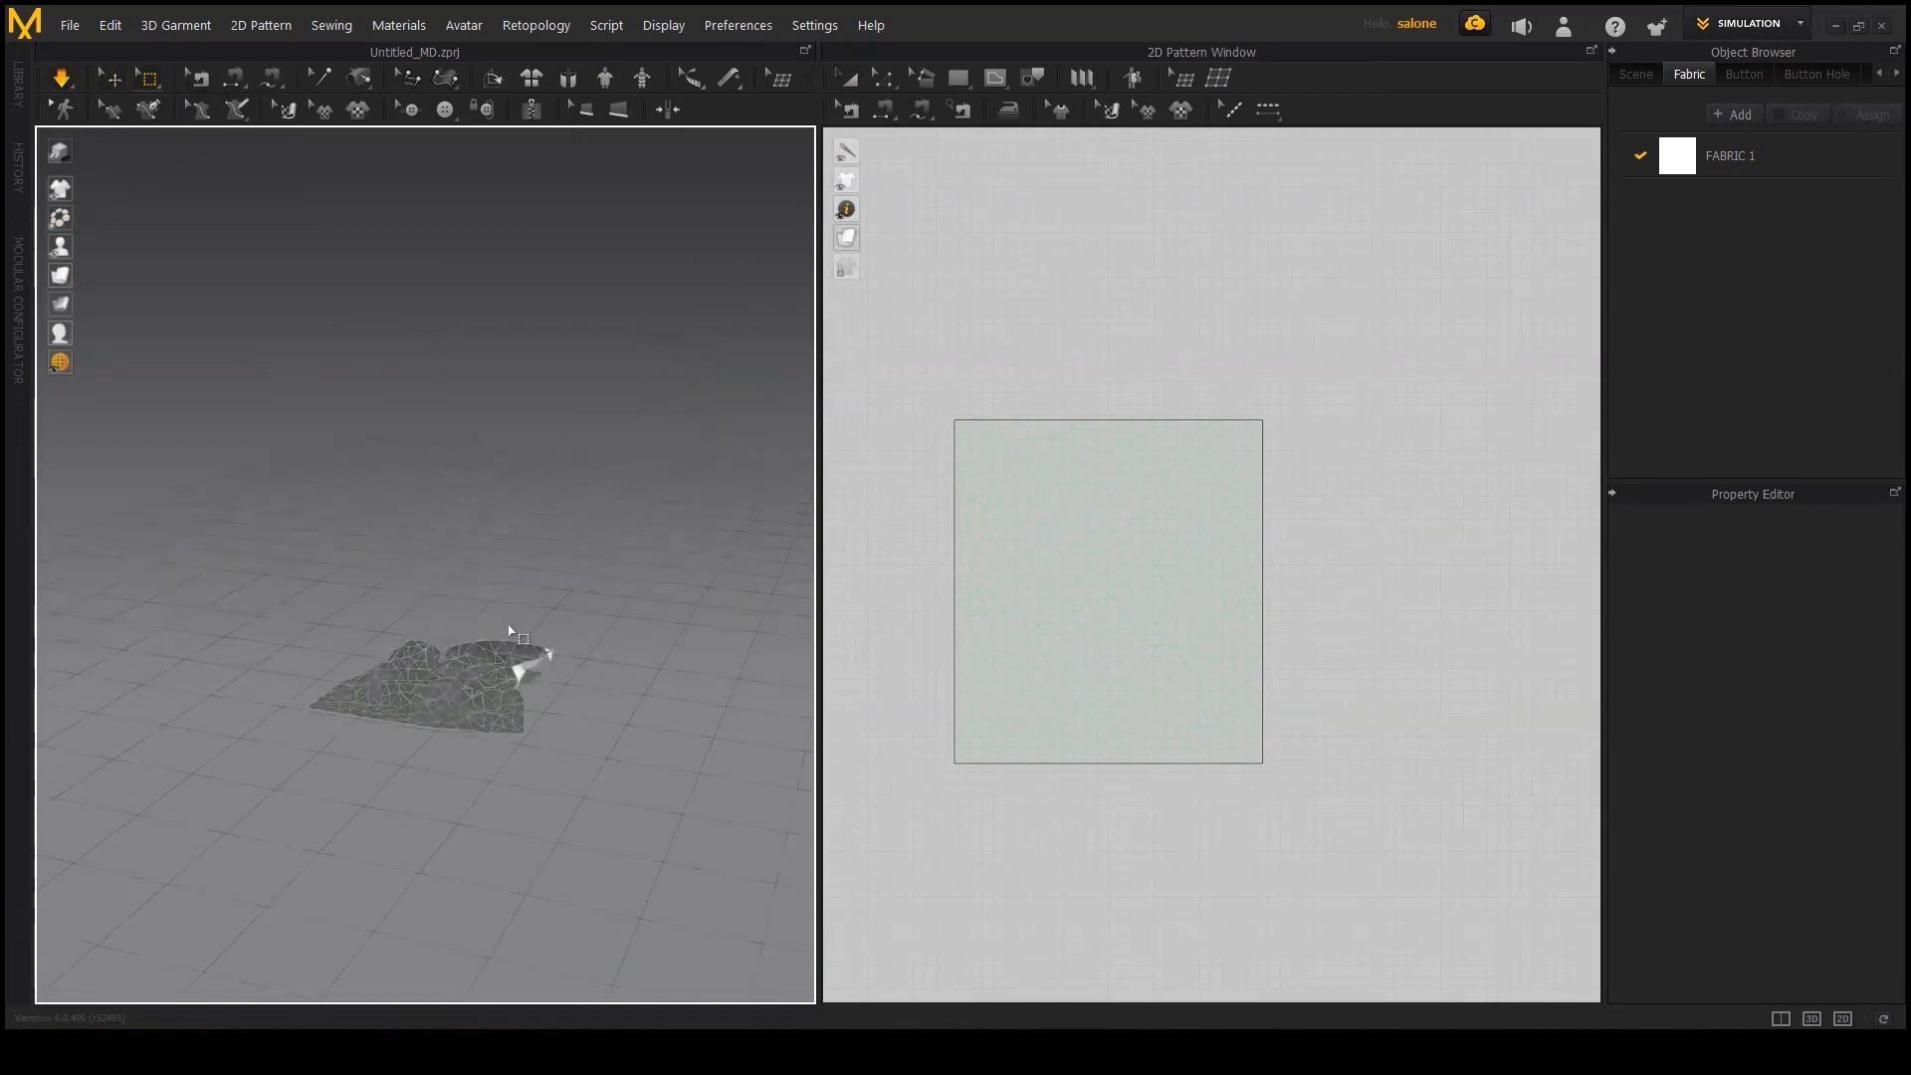
pyautogui.click(450, 671)
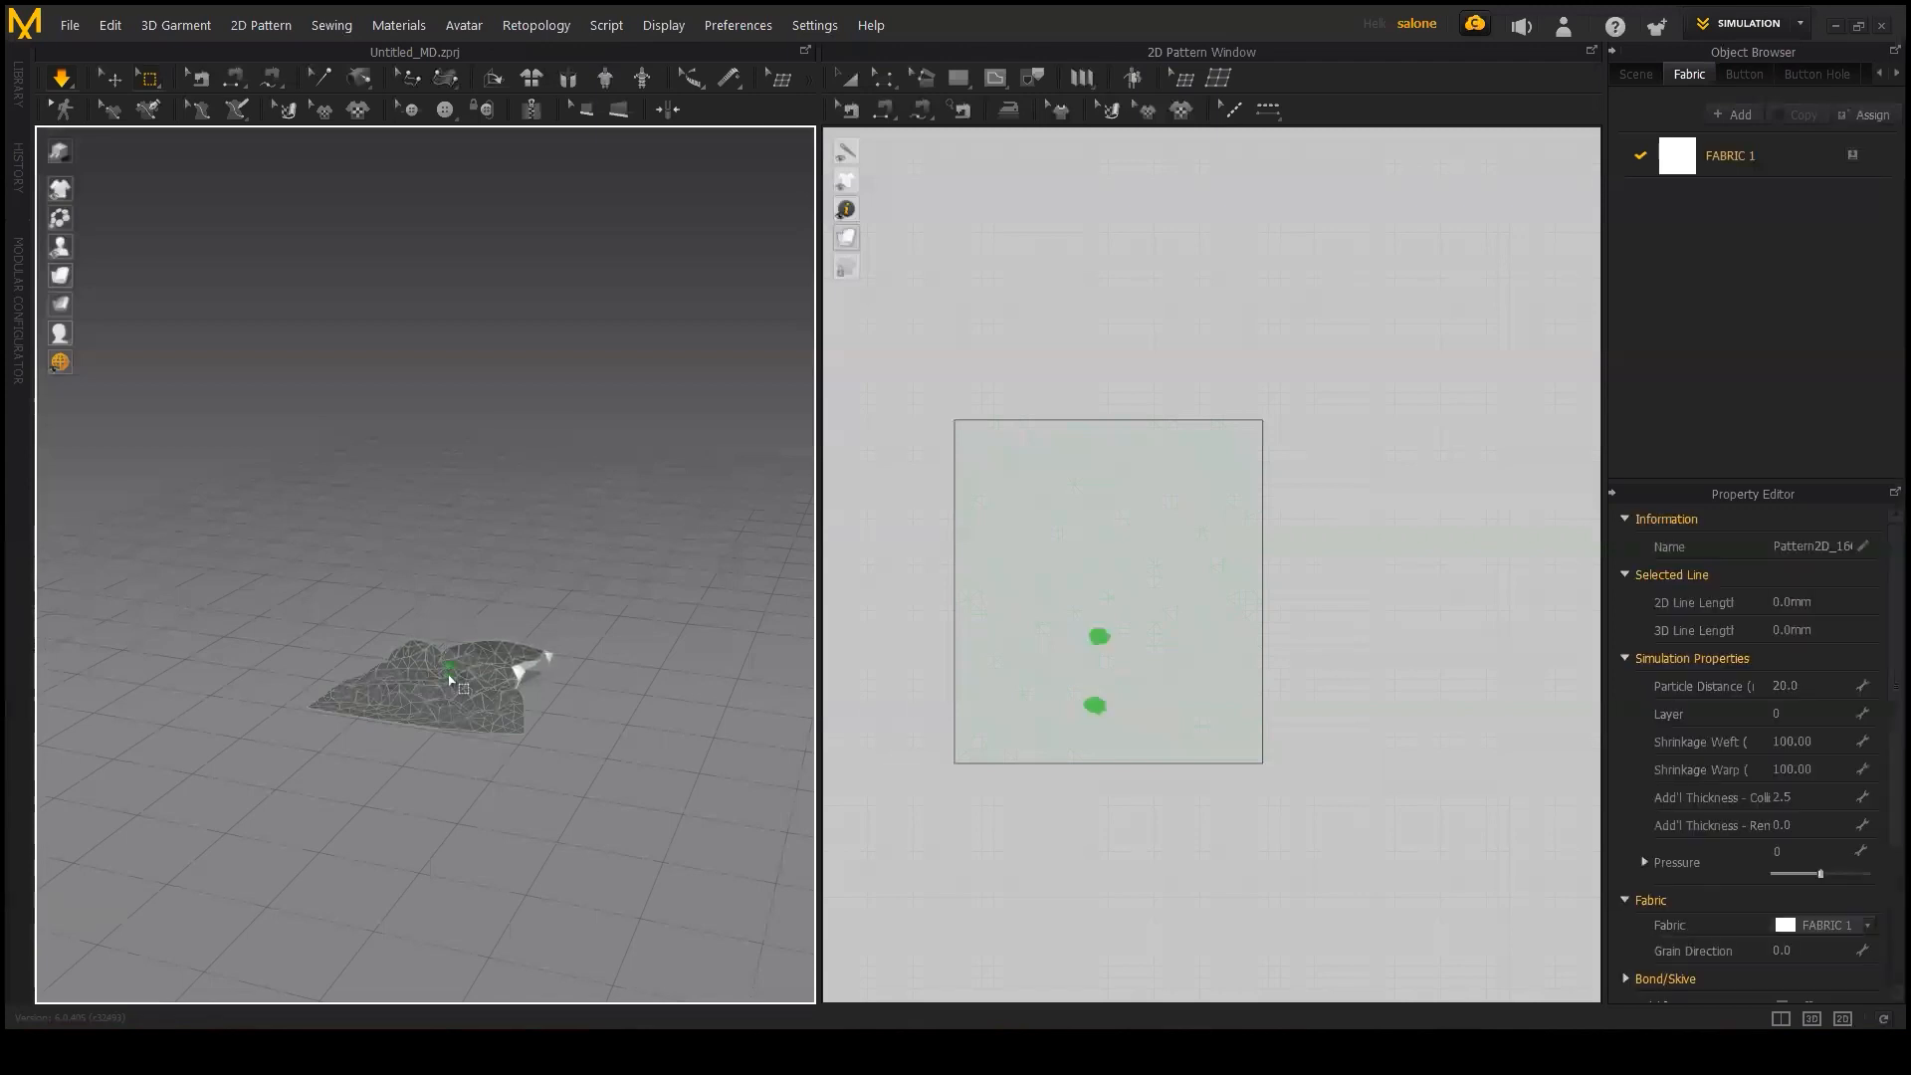
pyautogui.click(523, 544)
# Step: After choosing Pin (Box), return to the Select/Move tool and place two pins by pulling the cloth up from the floor during simulation
pyautogui.click(144, 80)
pyautogui.click(184, 165)
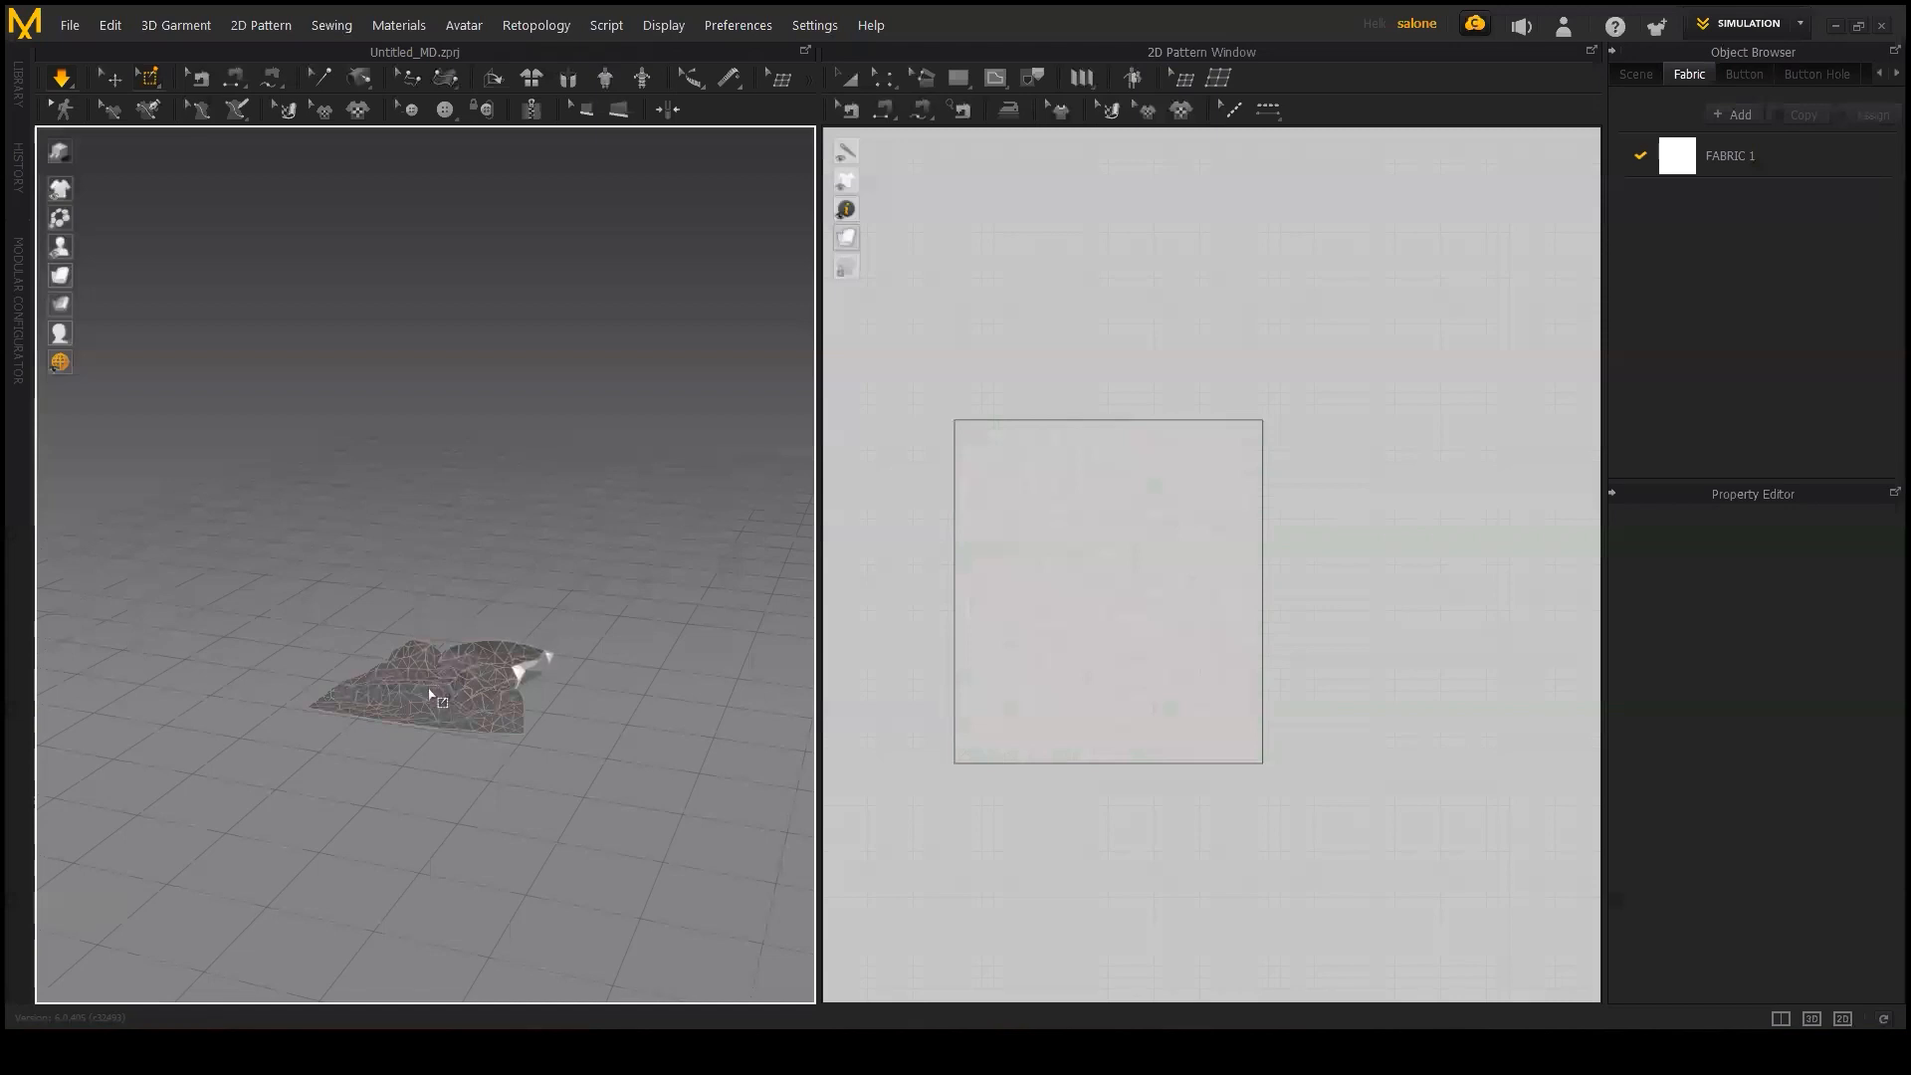
pyautogui.press('q')
pyautogui.moveTo(454, 721); pyautogui.dragTo(433, 547)
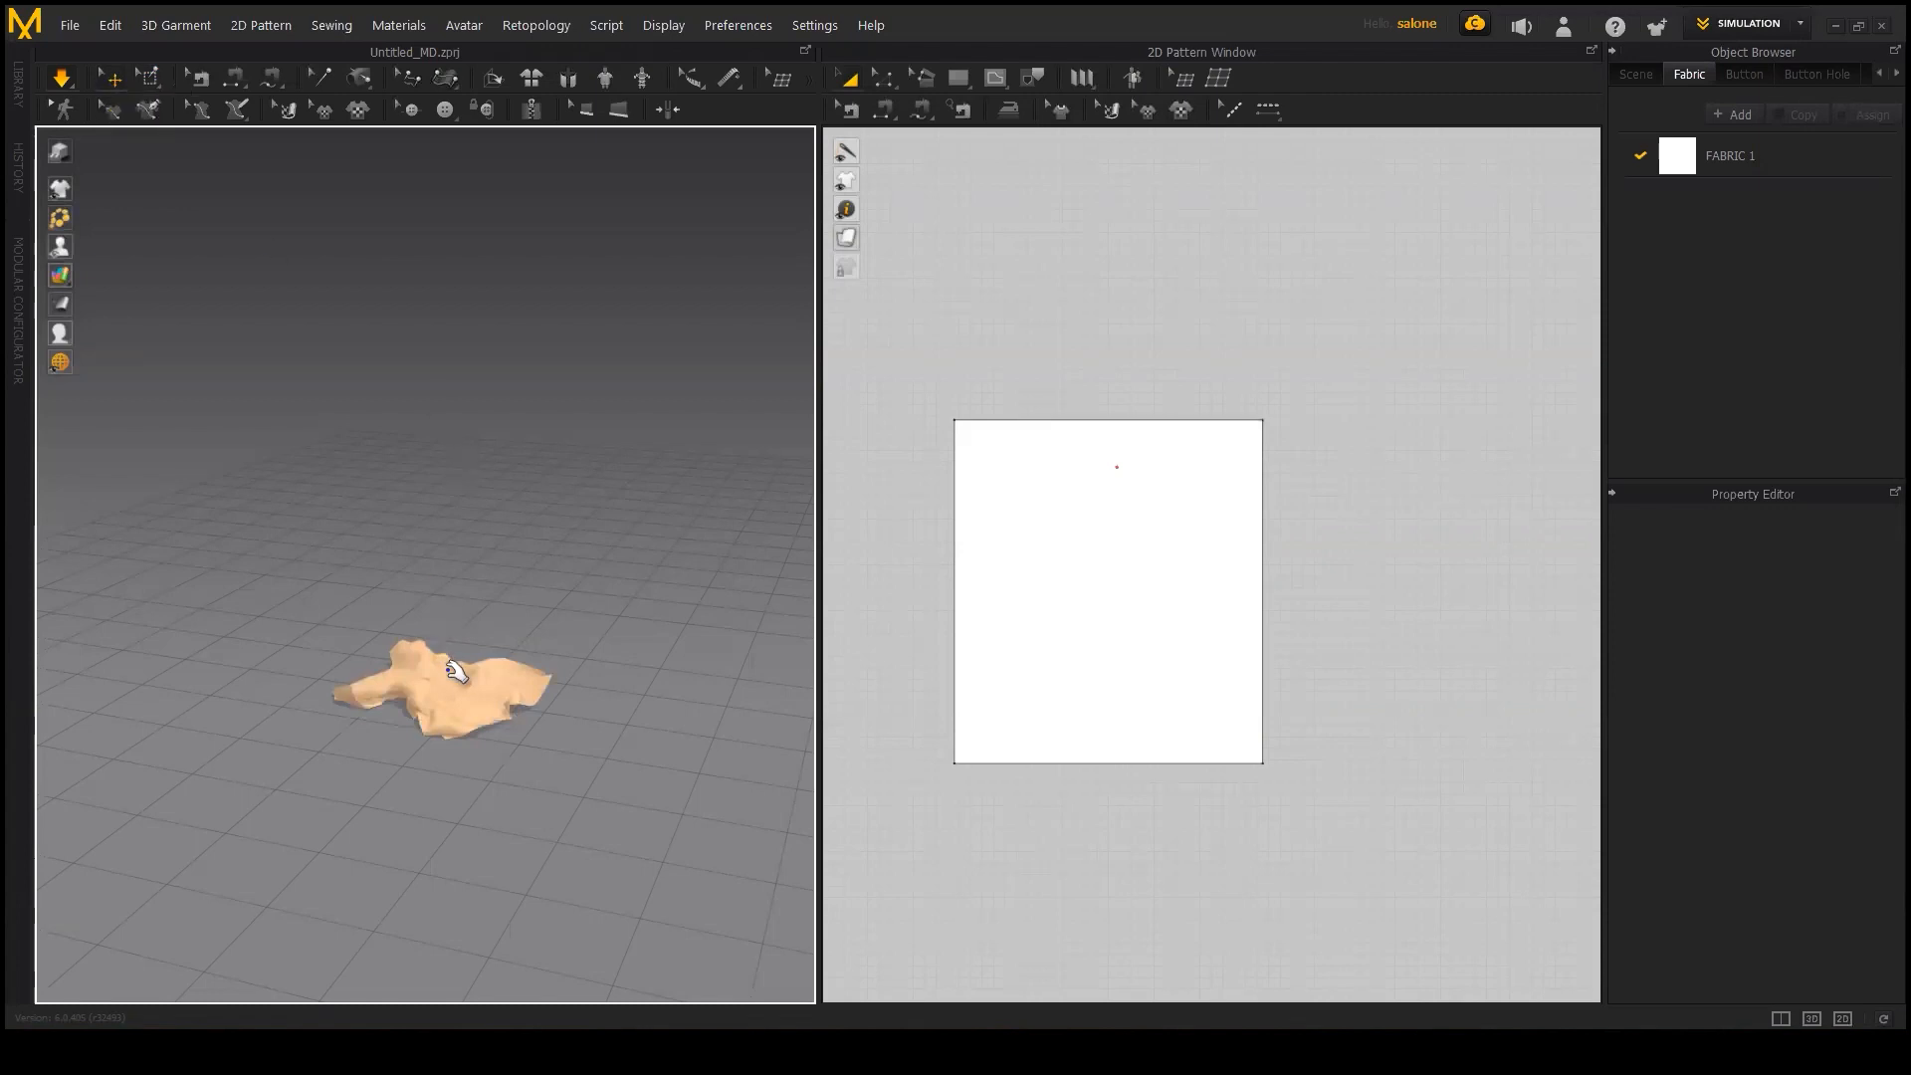
pyautogui.moveTo(448, 679); pyautogui.dragTo(468, 464)
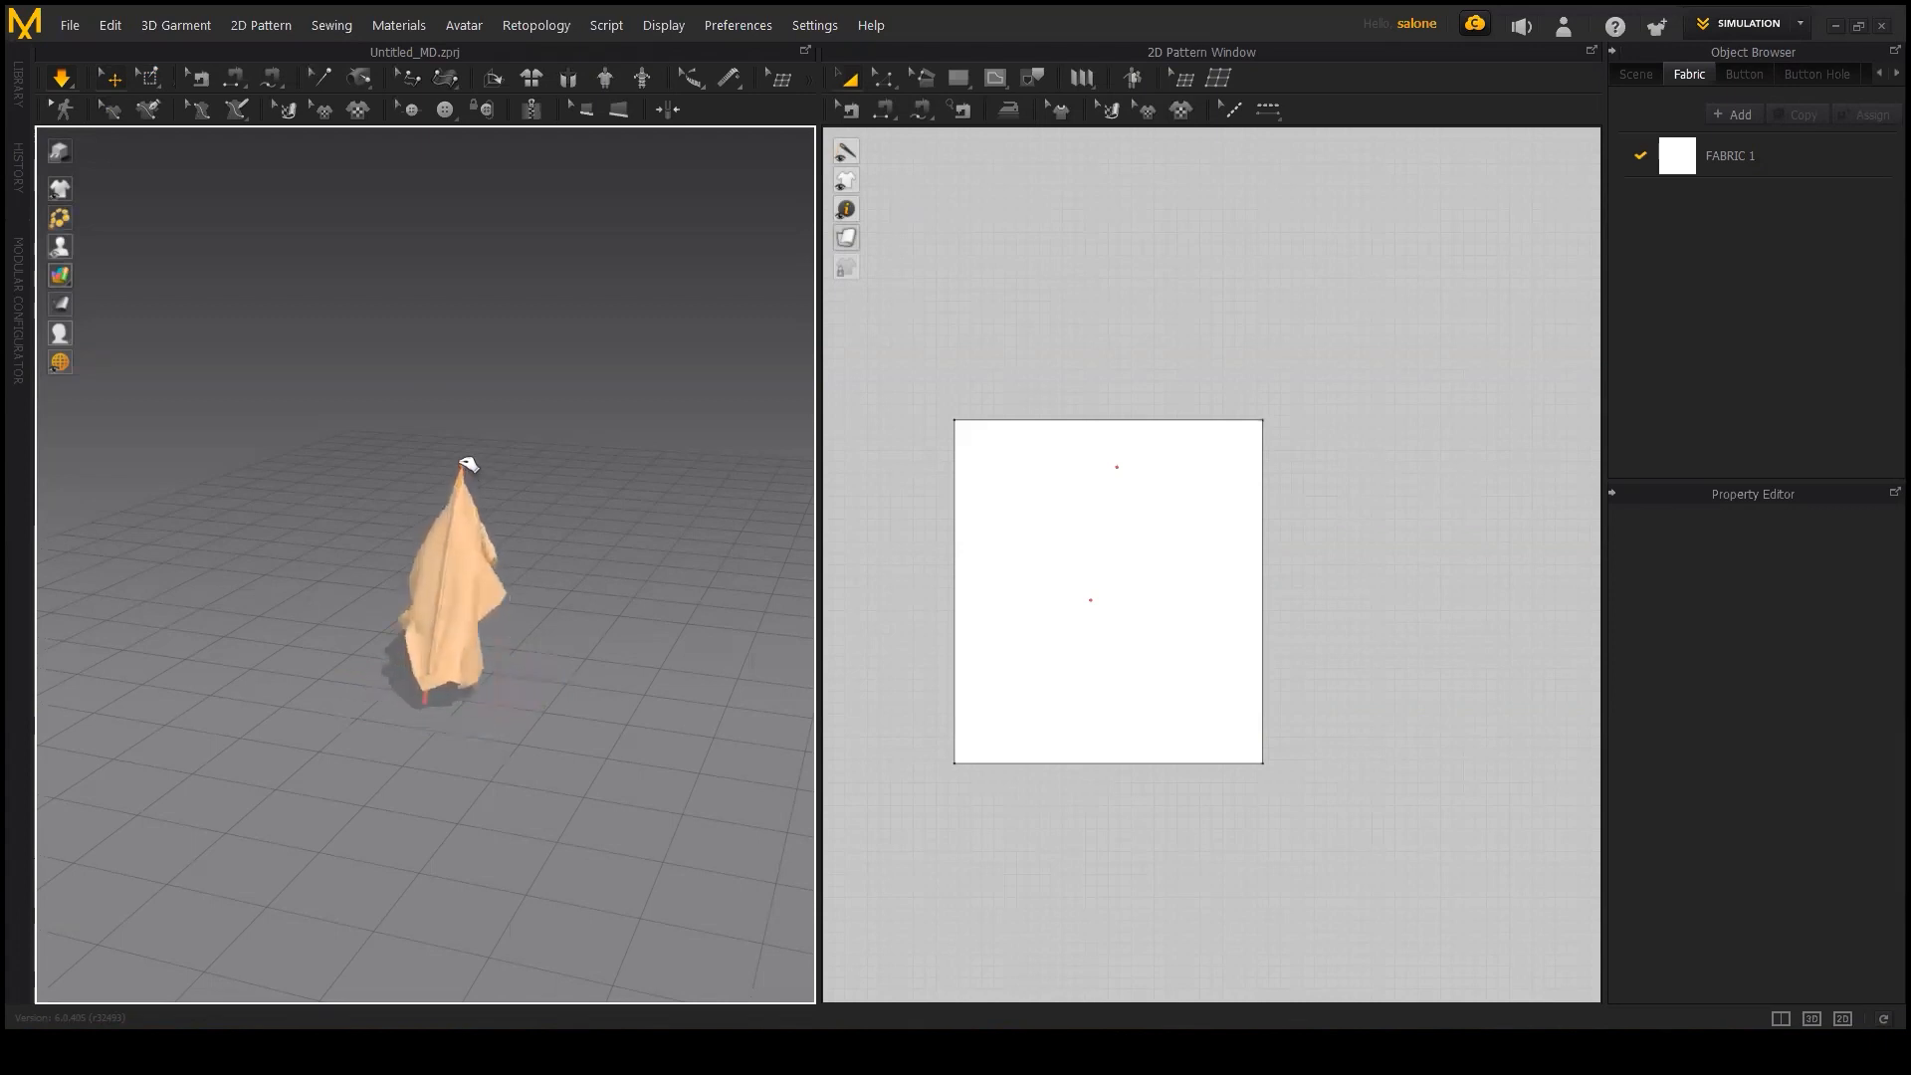
# Step: Delete only the pin at the cloth's lower end and pull on the cloth hanging from the remaining pin
pyautogui.rightClick(426, 700)
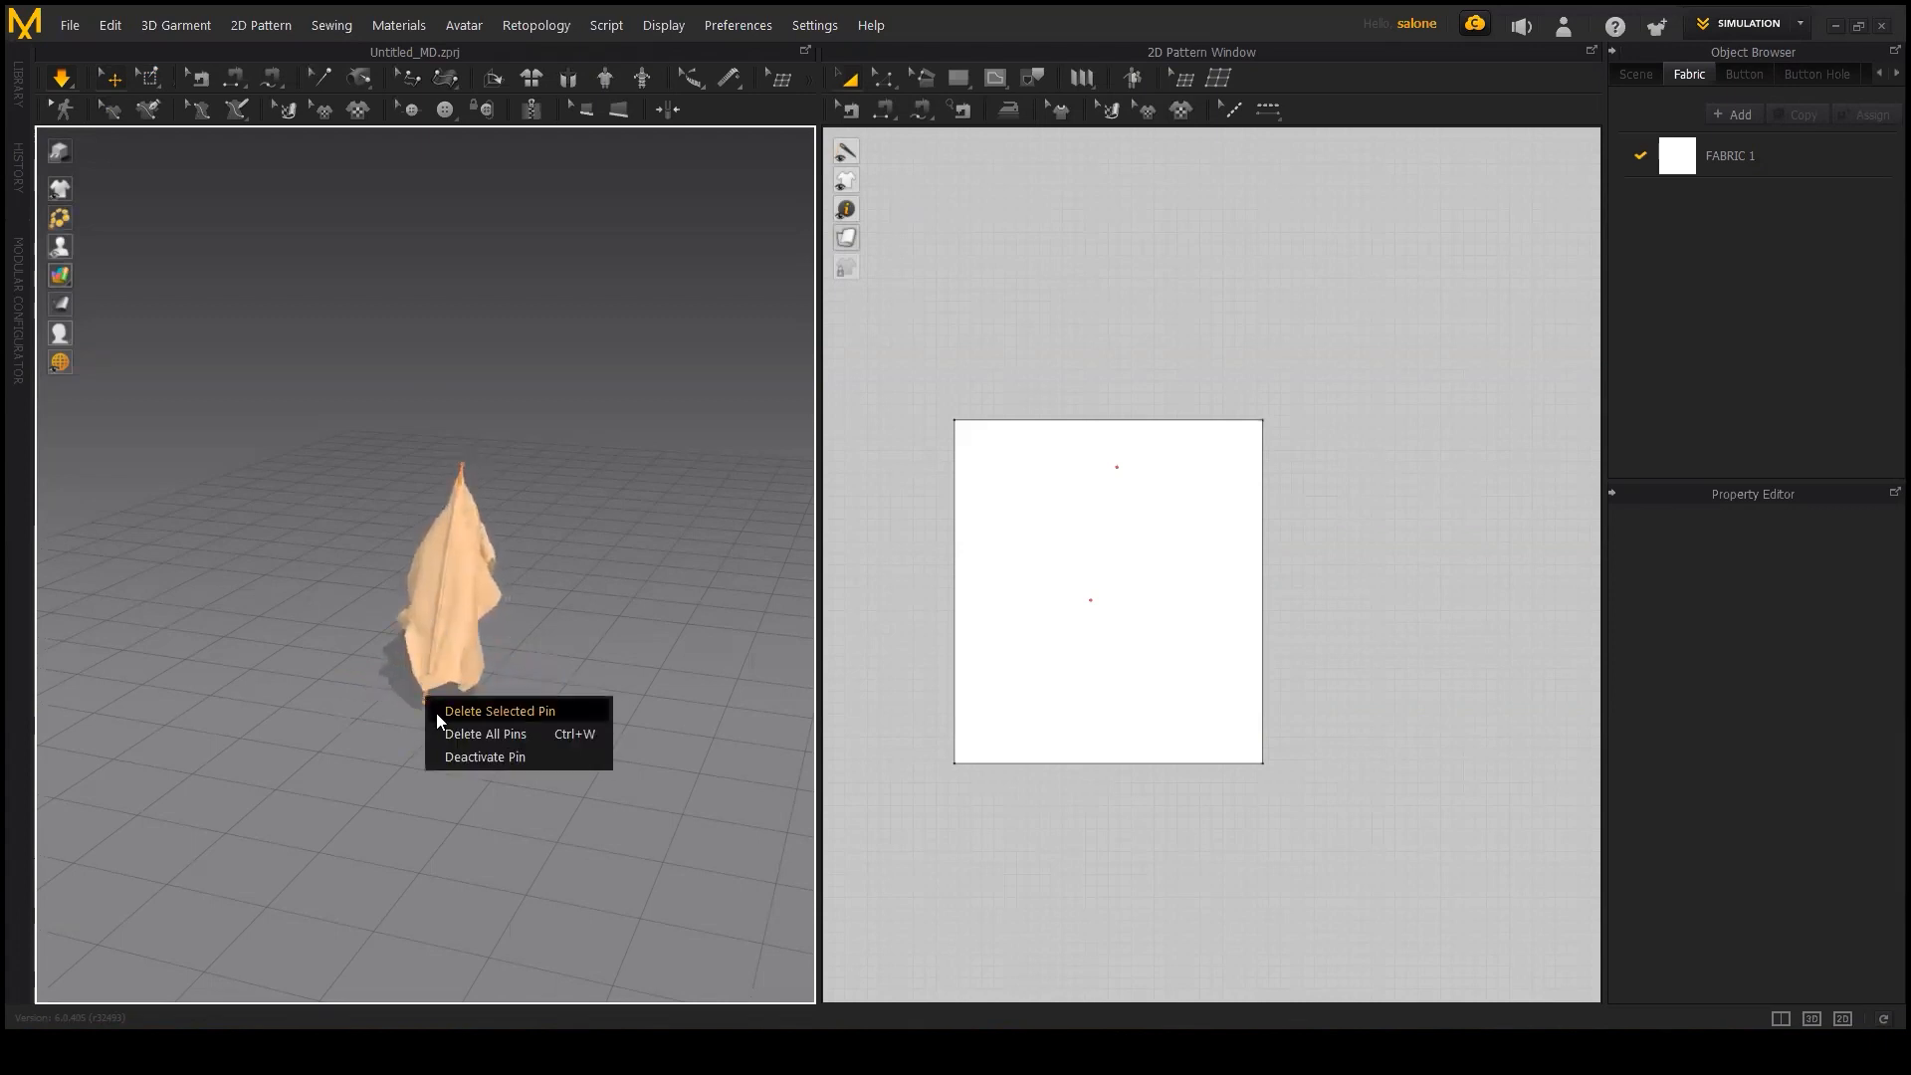
pyautogui.click(443, 711)
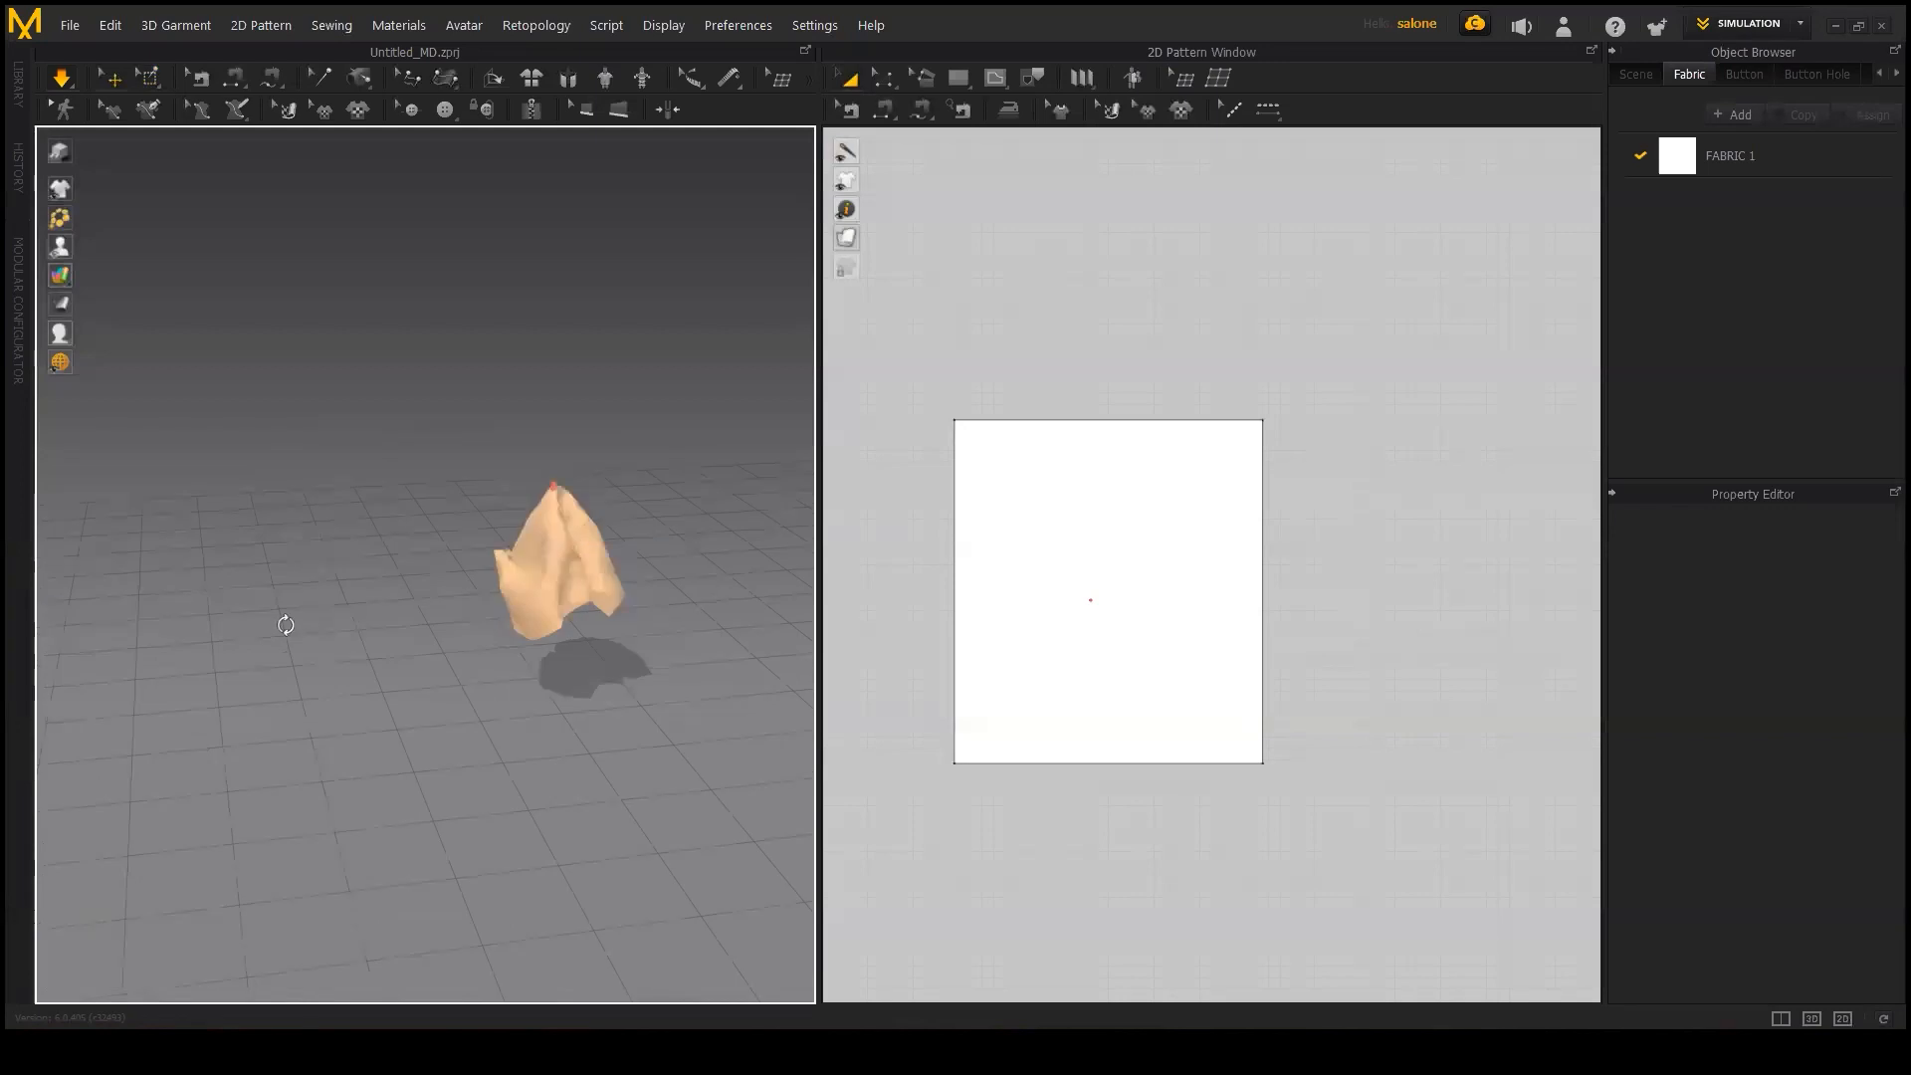
pyautogui.moveTo(519, 595); pyautogui.dragTo(648, 588)
pyautogui.moveTo(562, 535); pyautogui.dragTo(474, 718)
pyautogui.moveTo(474, 717); pyautogui.dragTo(797, 683, button='right')
pyautogui.moveTo(605, 678); pyautogui.dragTo(533, 661, button='right')
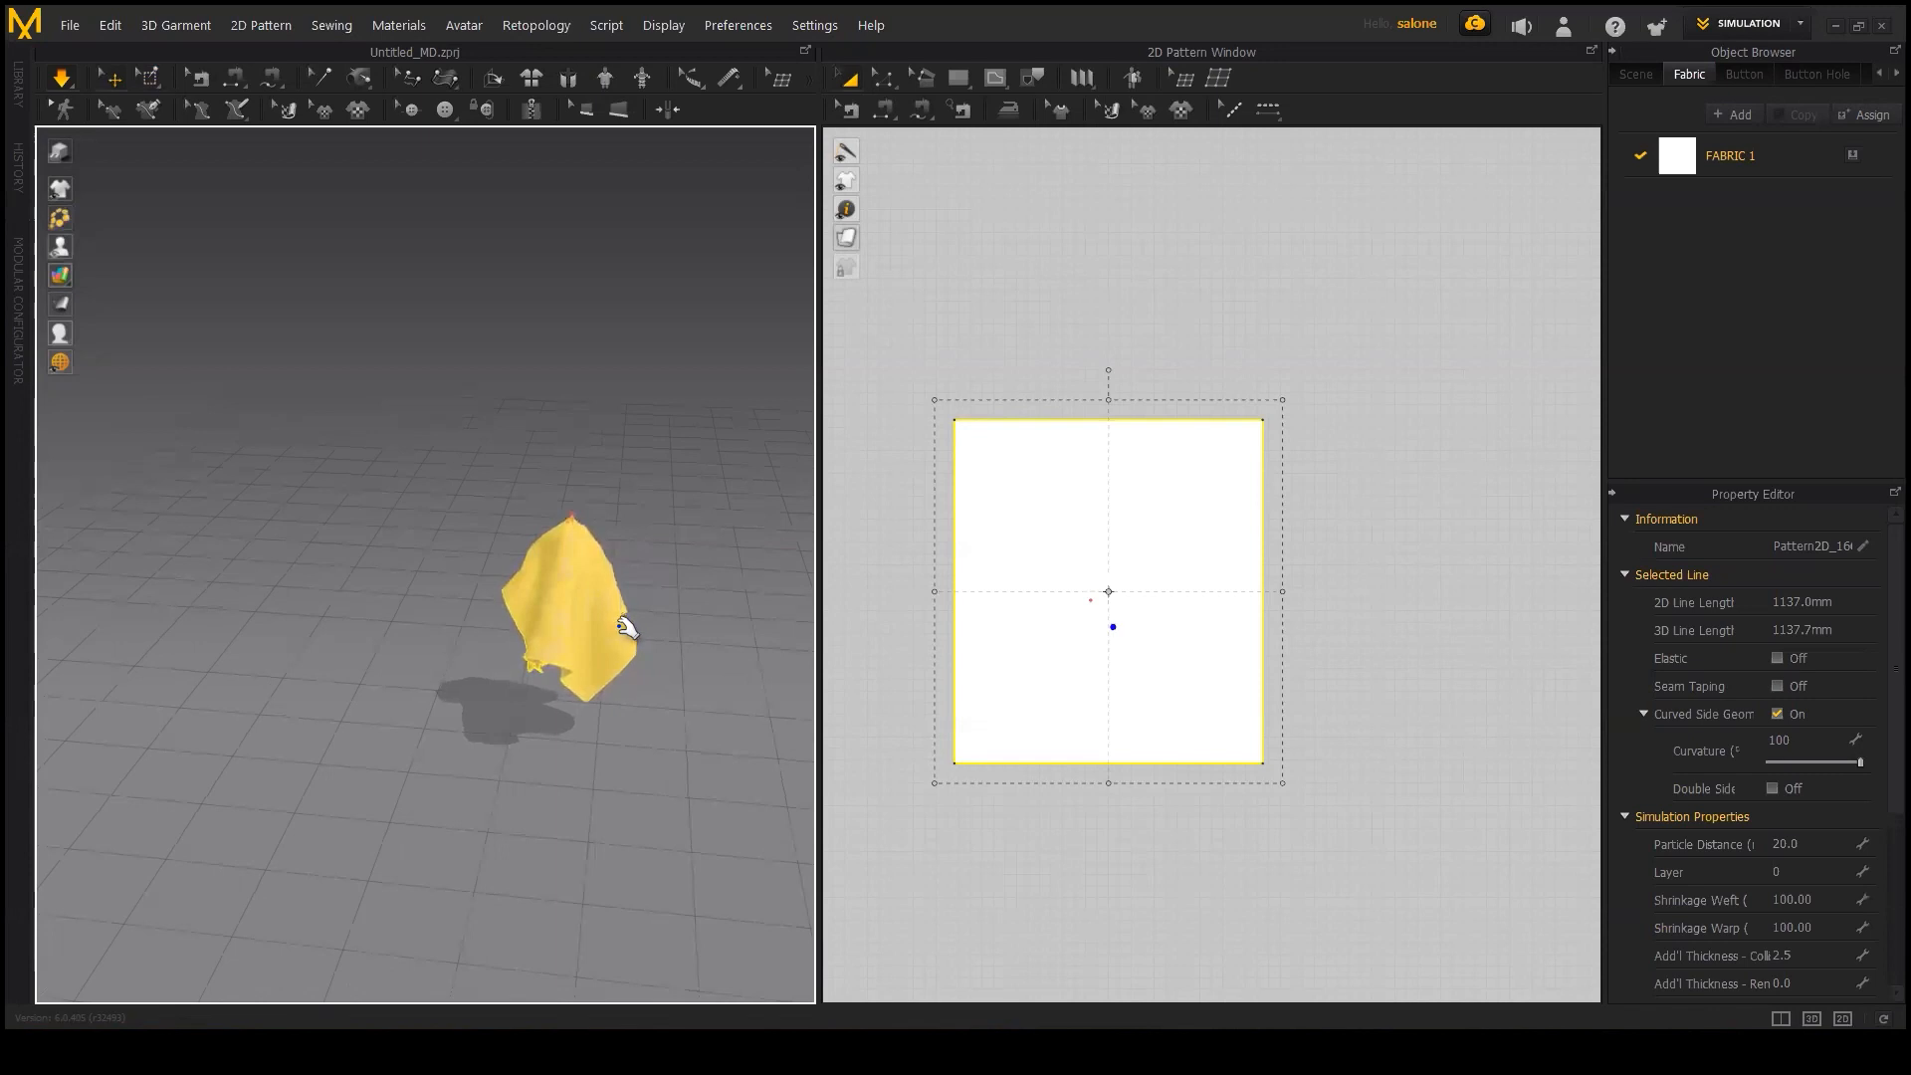
# Step: Pull out both sides of the hanging cloth and pin each one, adding two pins to the center one
pyautogui.click(655, 610)
pyautogui.moveTo(627, 610); pyautogui.dragTo(683, 537)
pyautogui.press('w')
pyautogui.moveTo(631, 705); pyautogui.dragTo(517, 584, button='right')
pyautogui.moveTo(549, 597); pyautogui.dragTo(478, 534)
pyautogui.press('w')
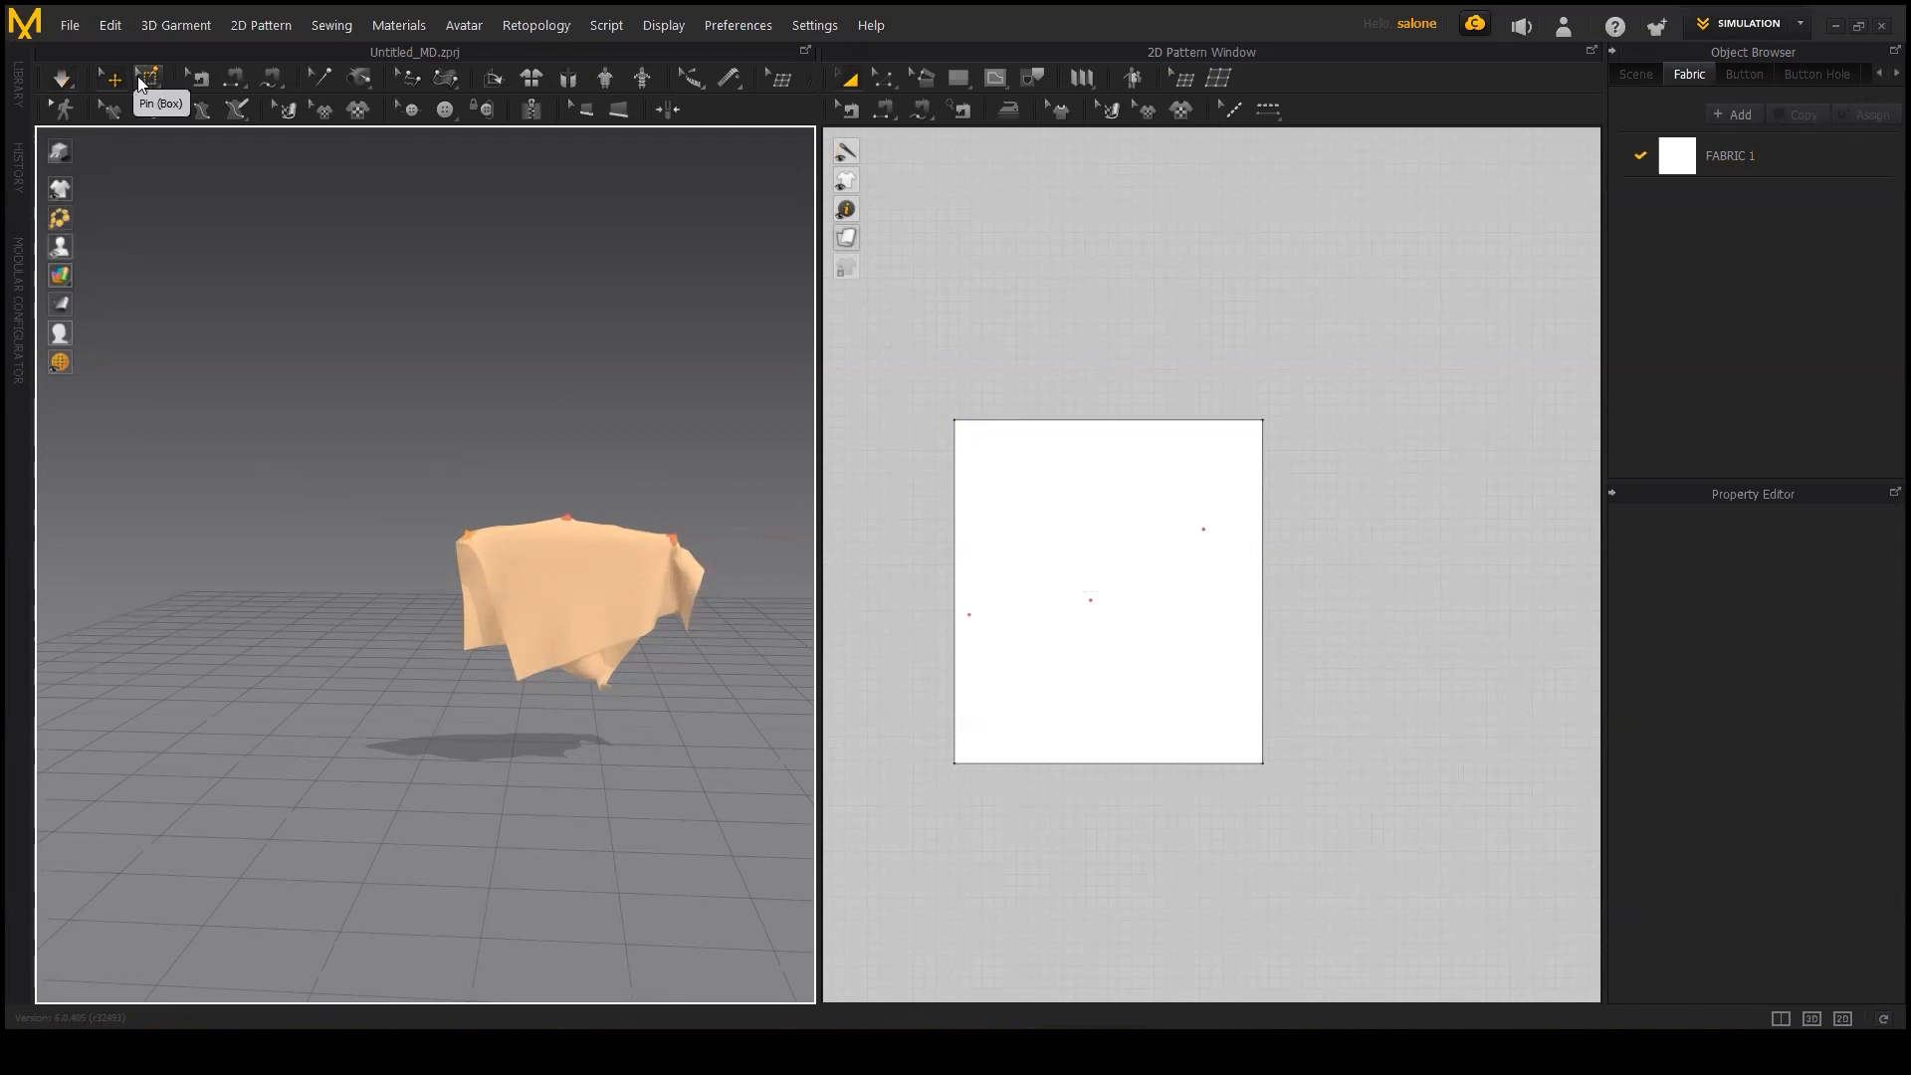
# Step: Start a new project without saving the current one
pyautogui.click(70, 27)
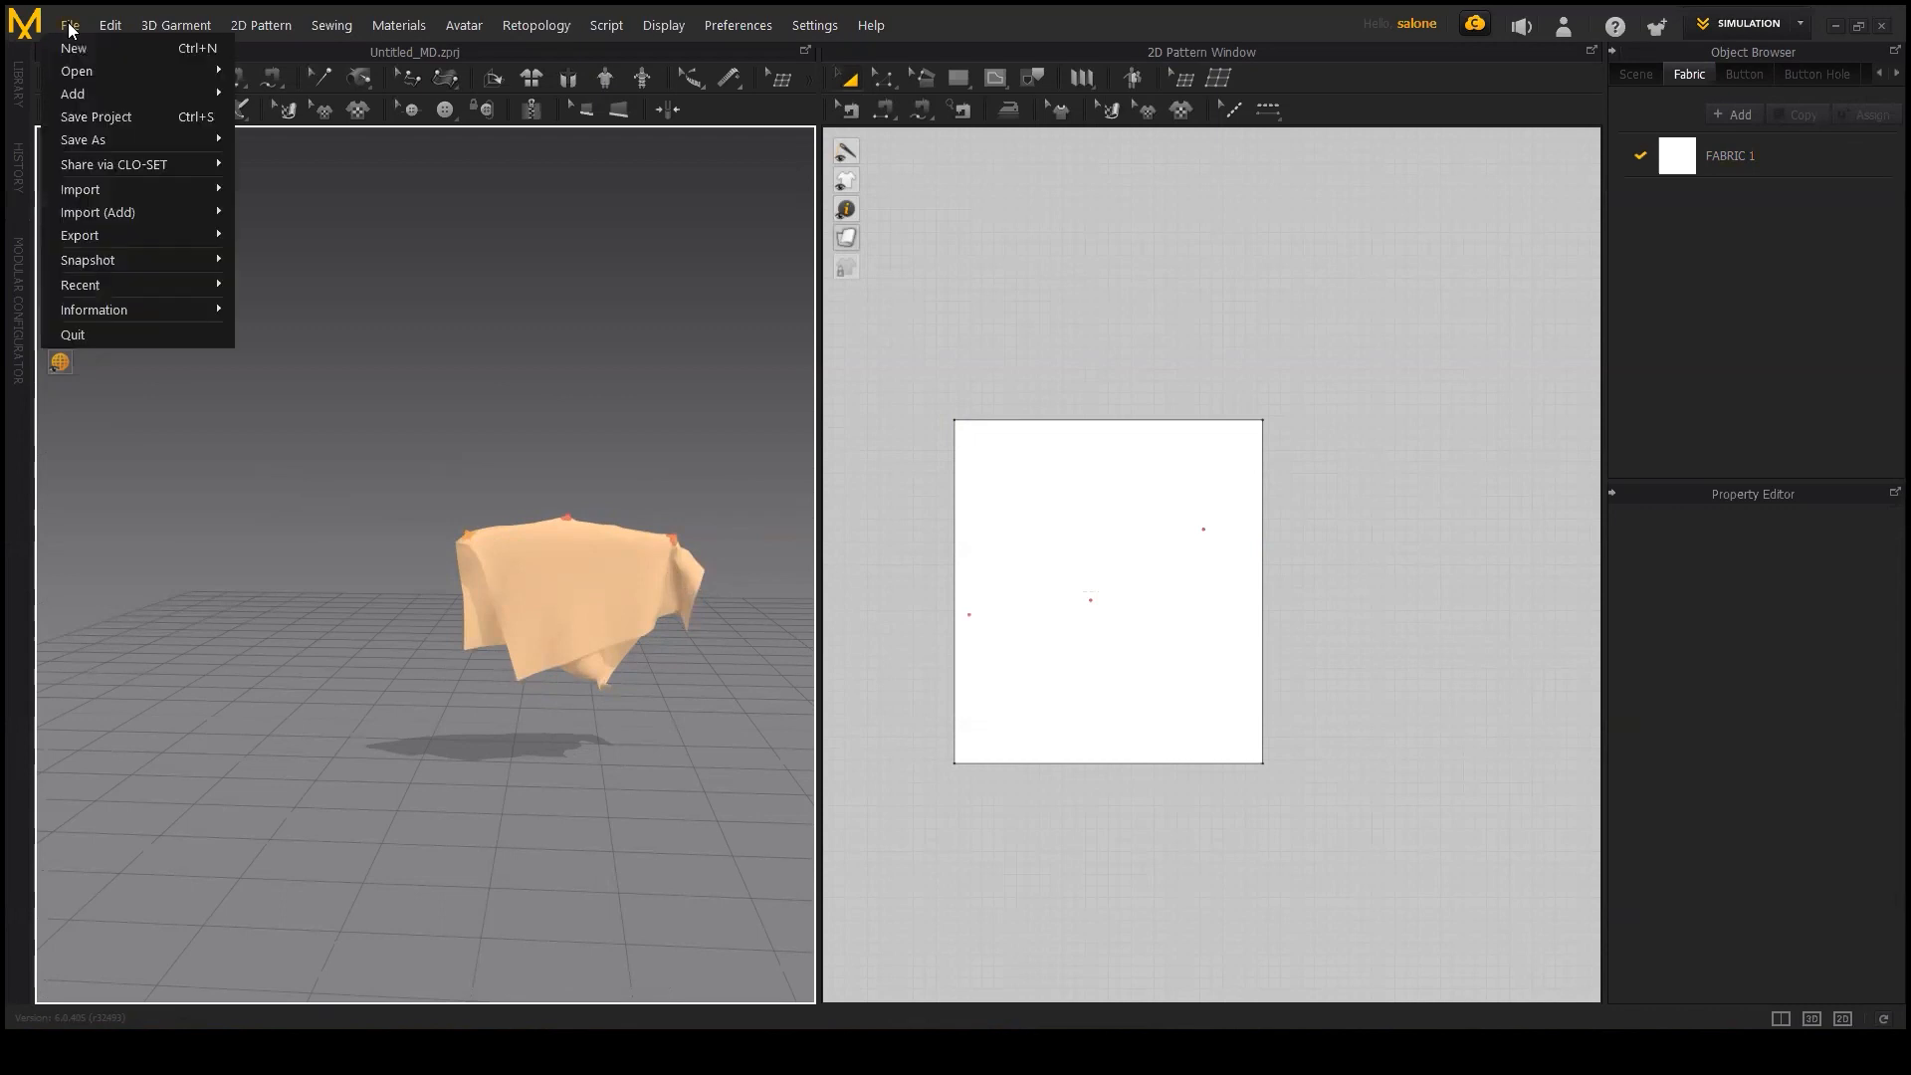
pyautogui.click(74, 50)
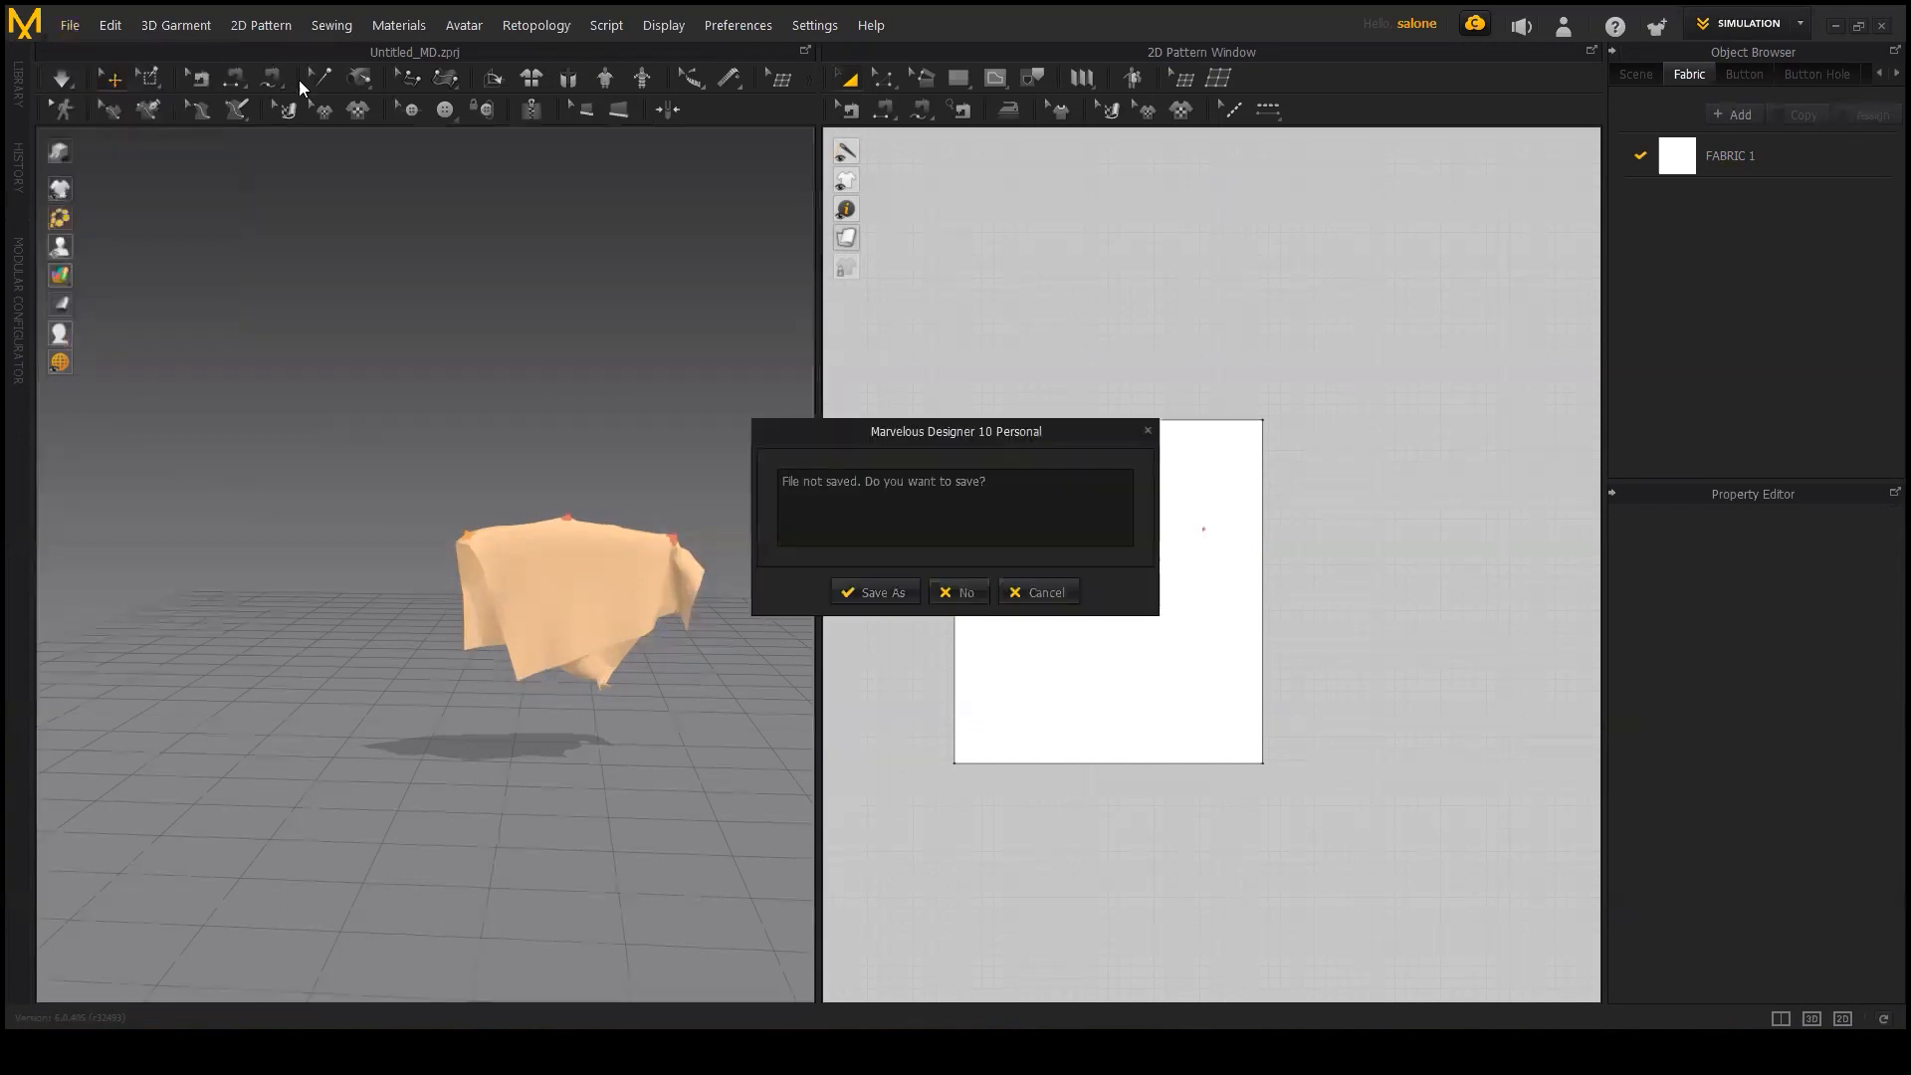
pyautogui.click(968, 593)
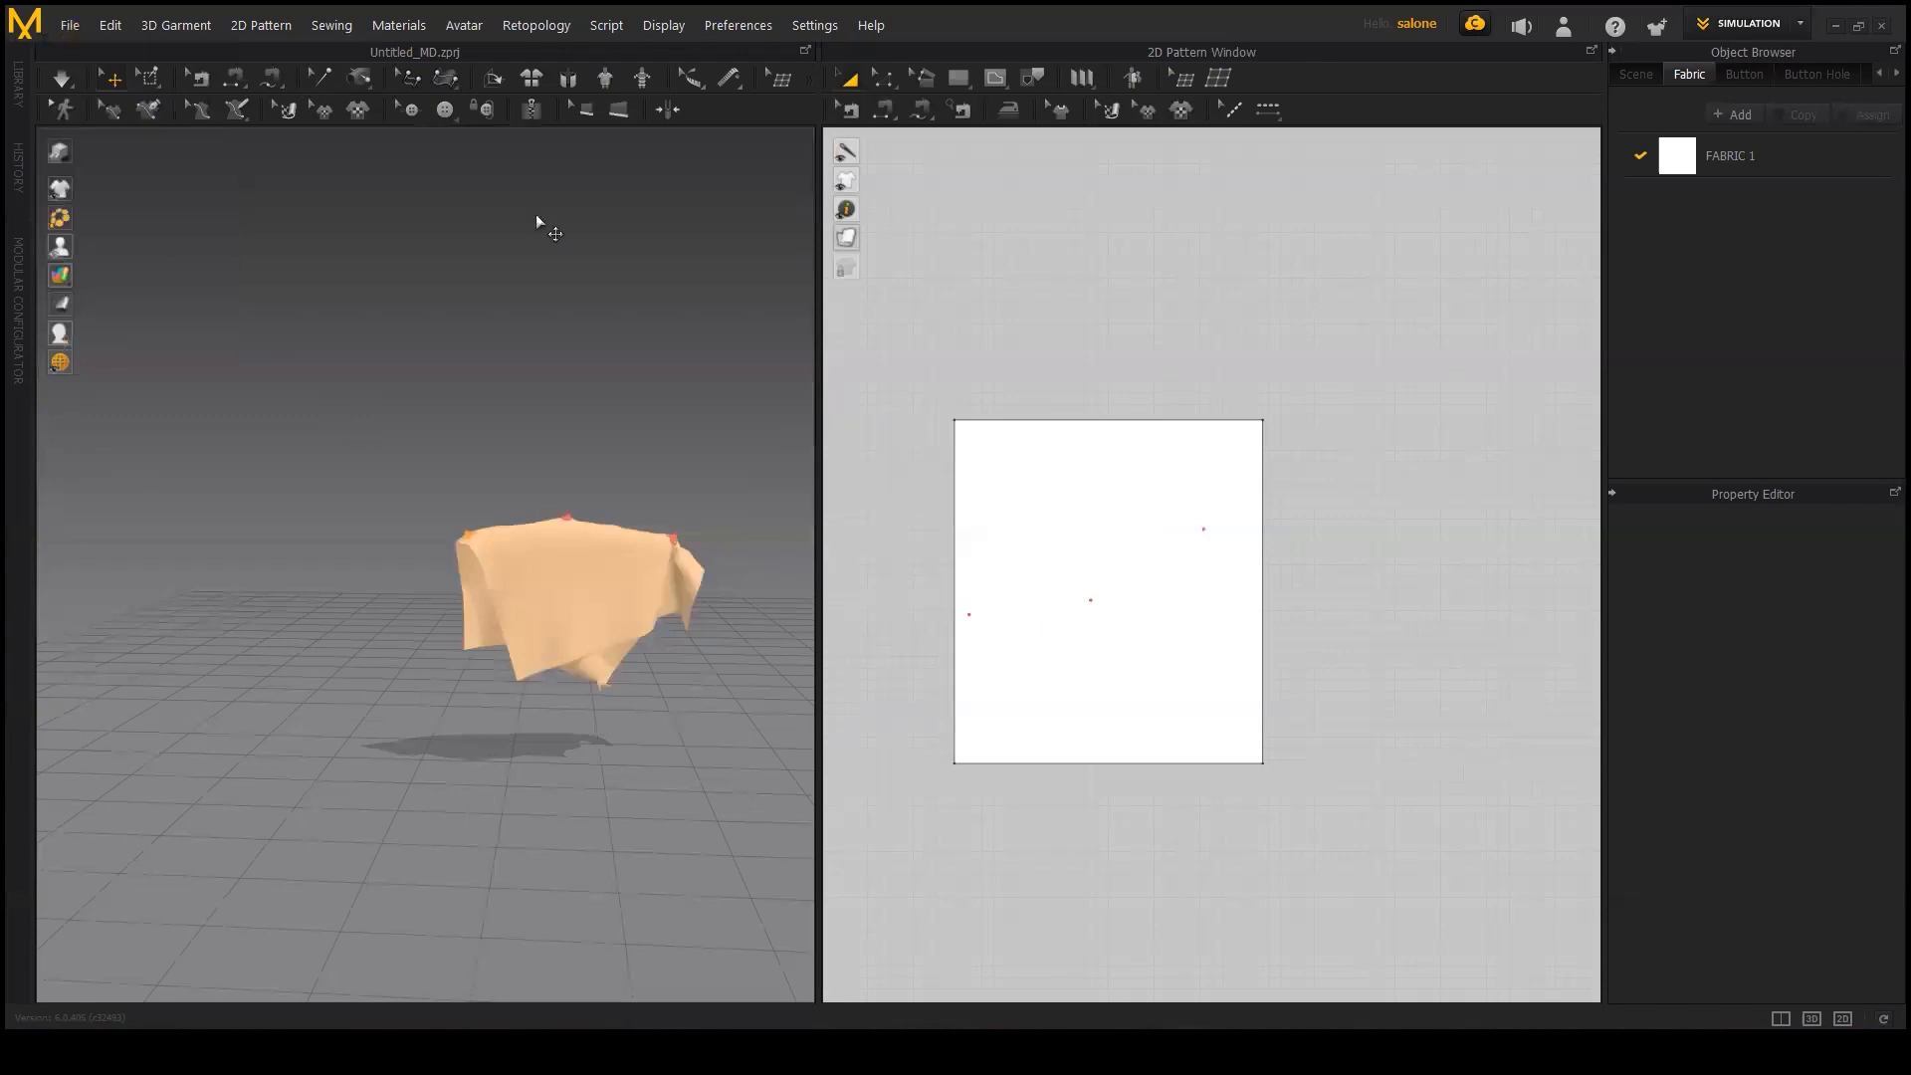
# Step: Import the flagpole FBX model from the desktop with its scale set to inches
pyautogui.click(69, 25)
pyautogui.moveTo(149, 189)
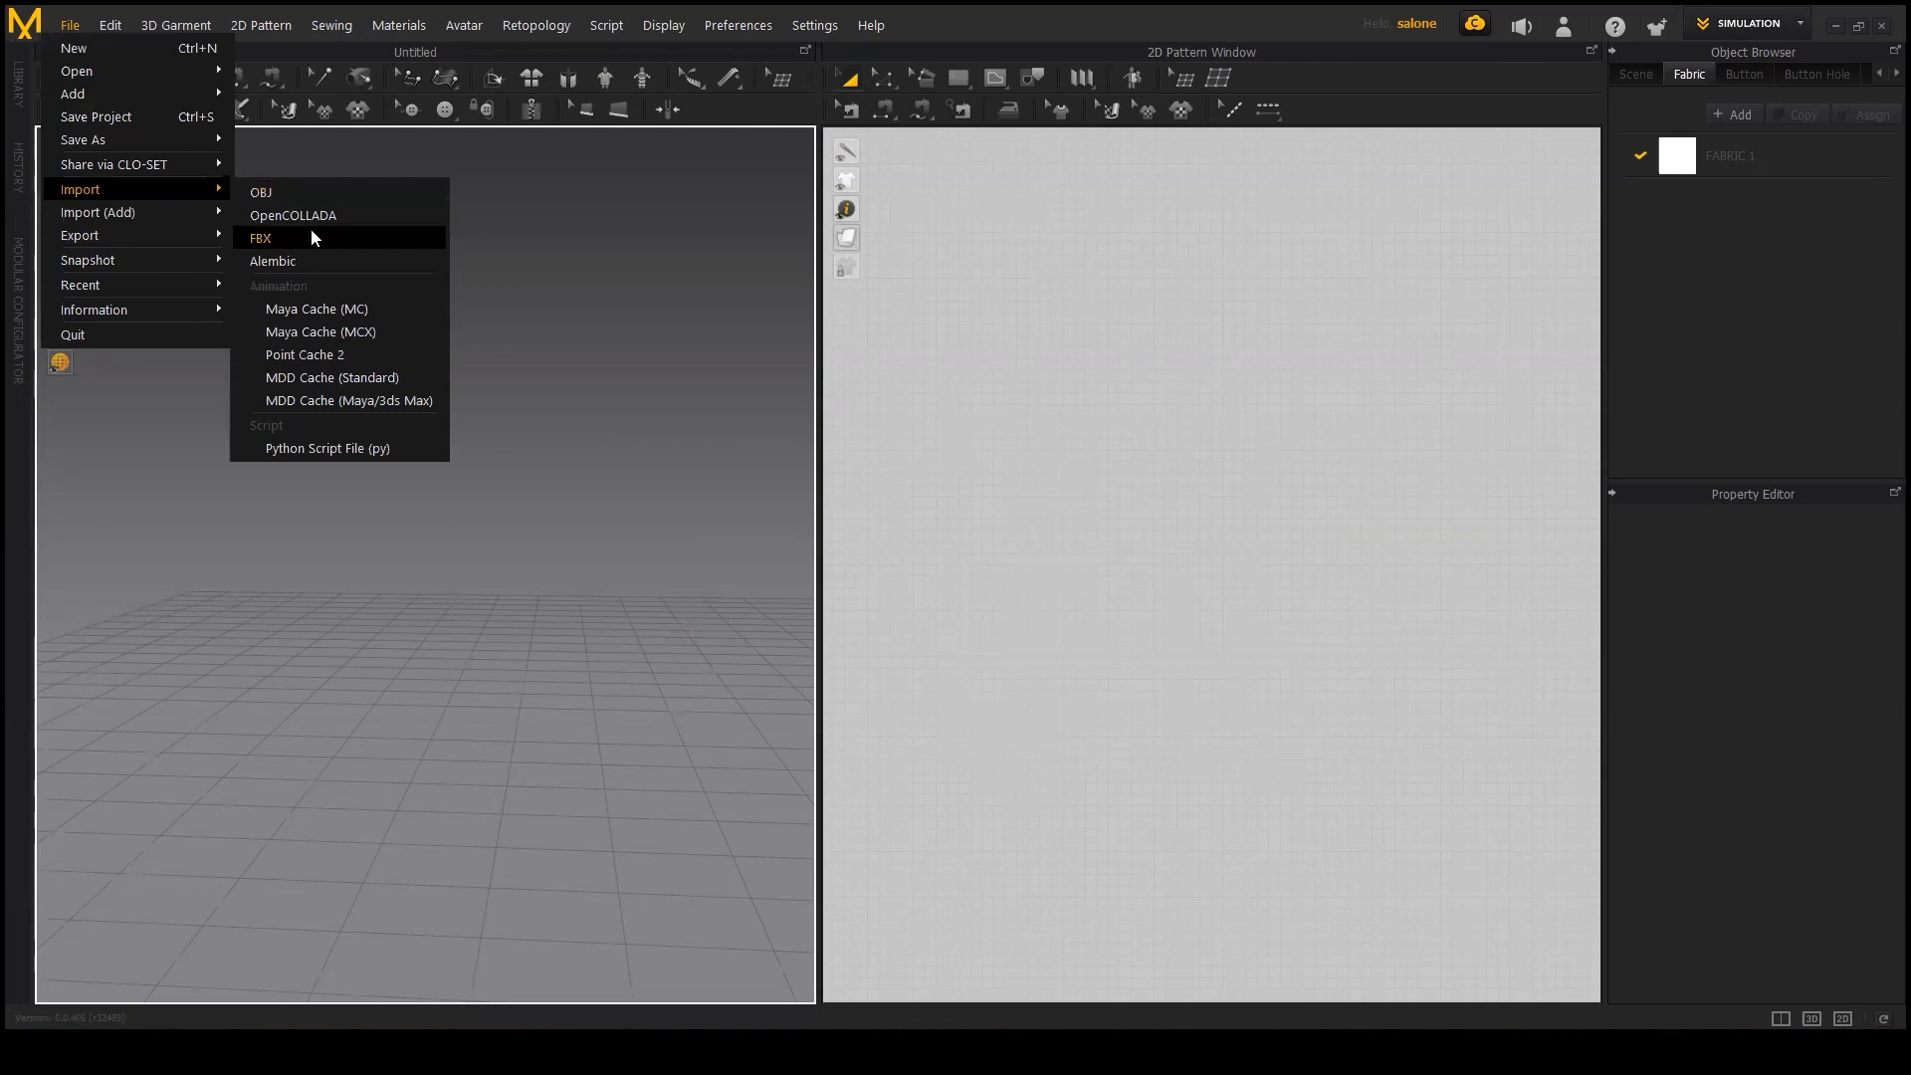
pyautogui.click(310, 236)
pyautogui.click(84, 159)
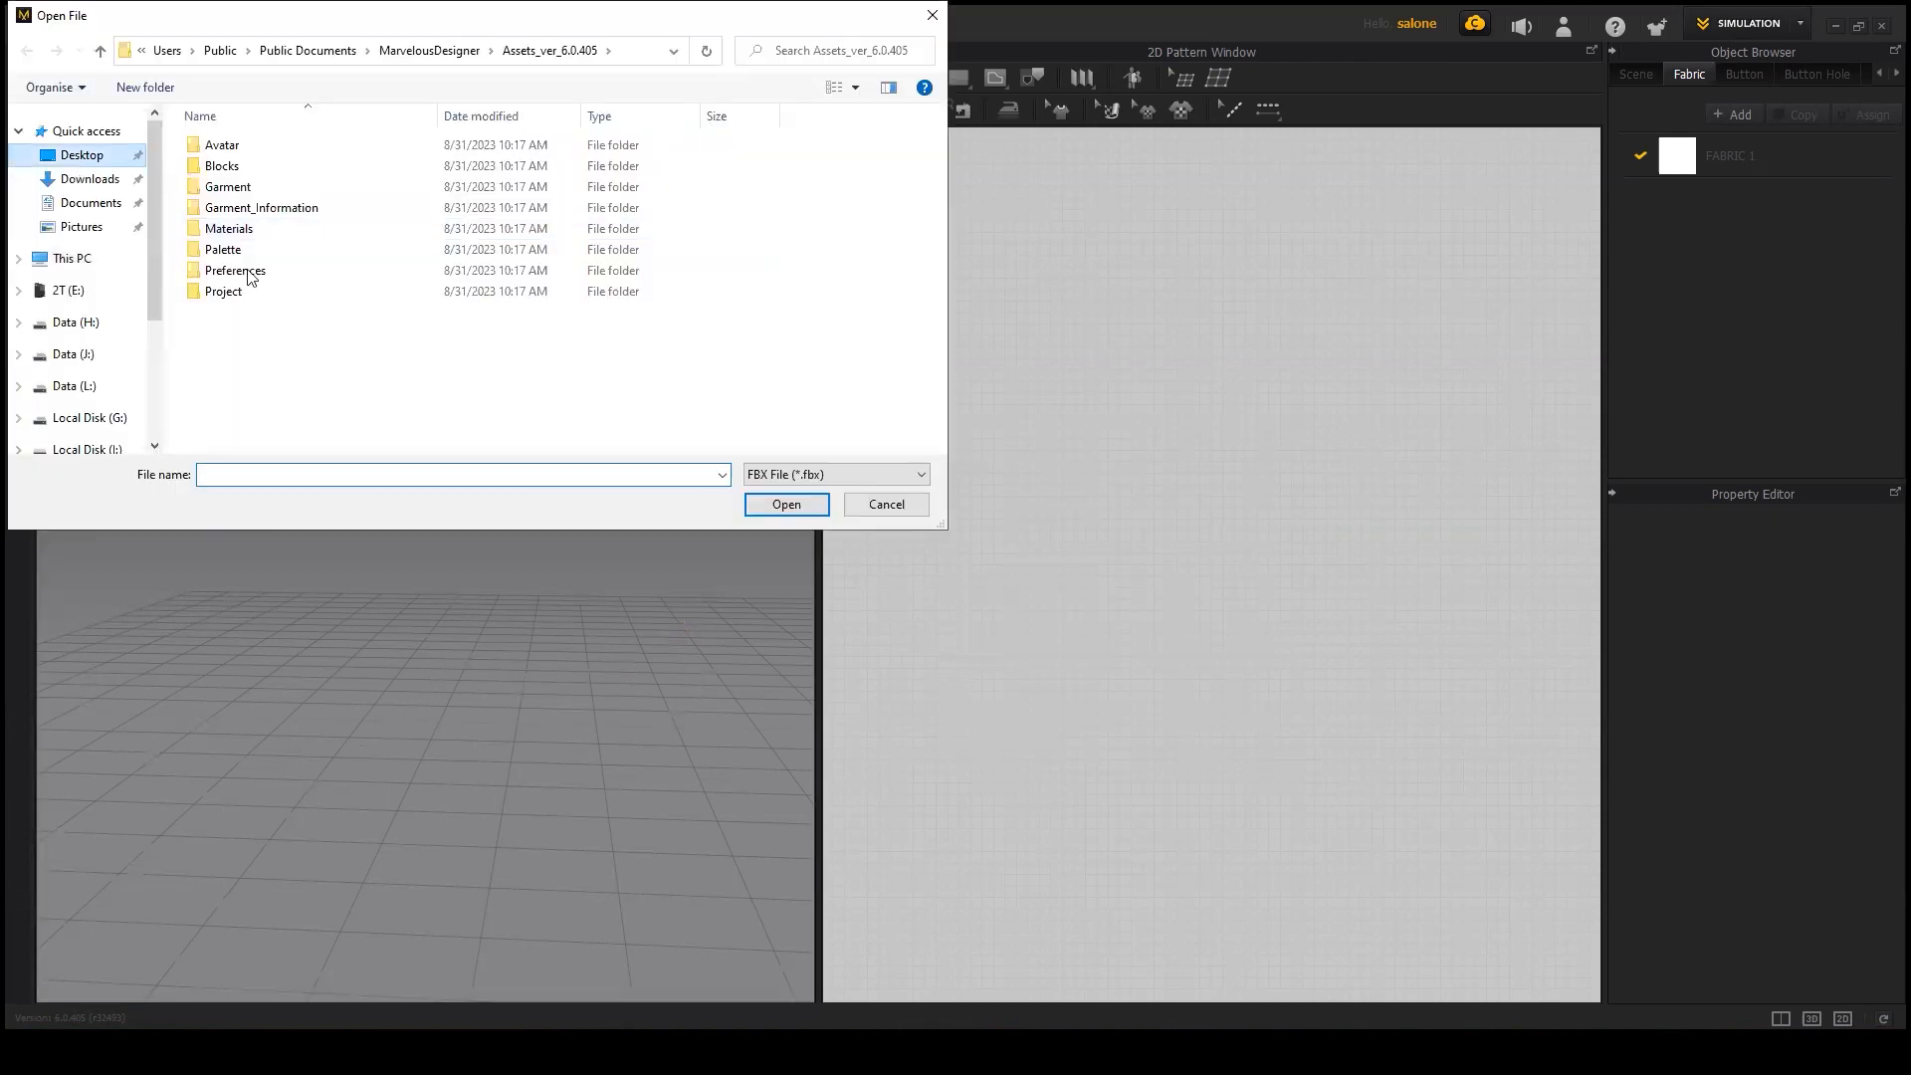
pyautogui.click(245, 168)
pyautogui.click(756, 510)
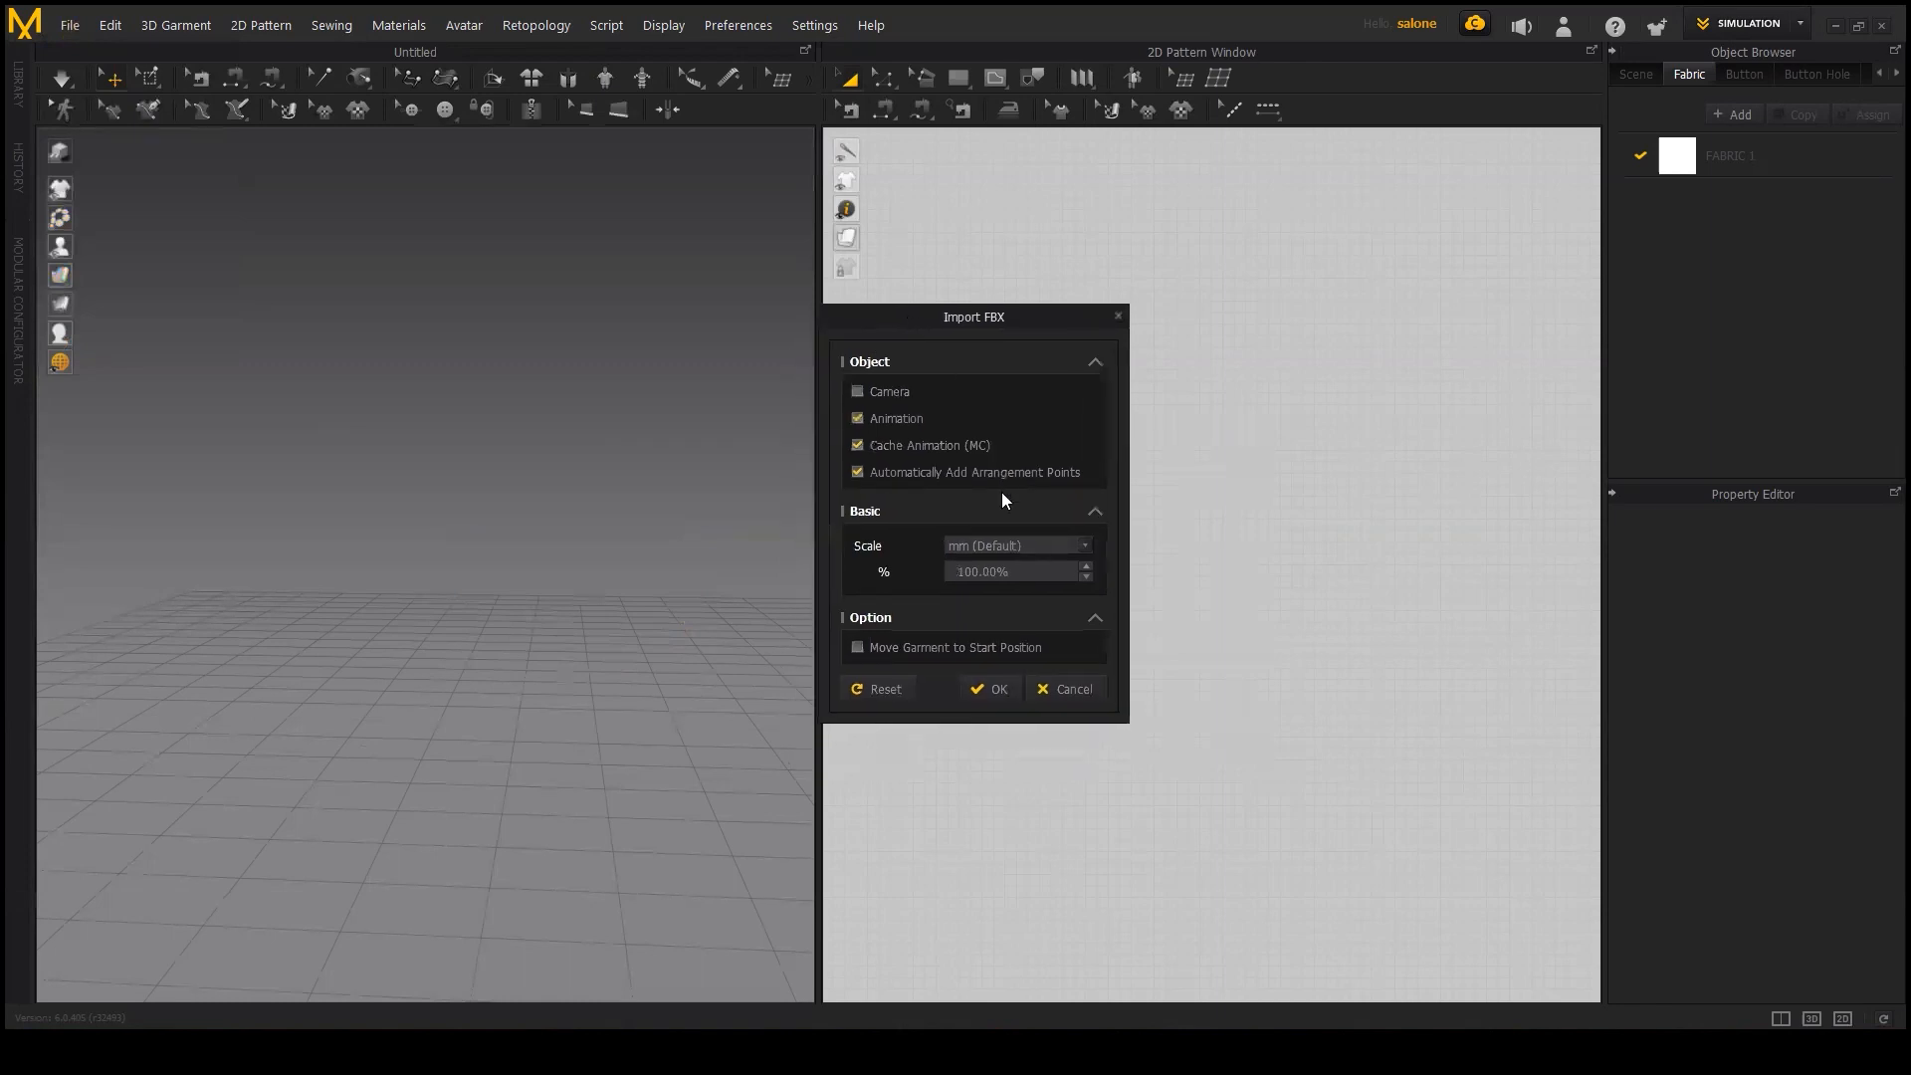
pyautogui.click(1007, 547)
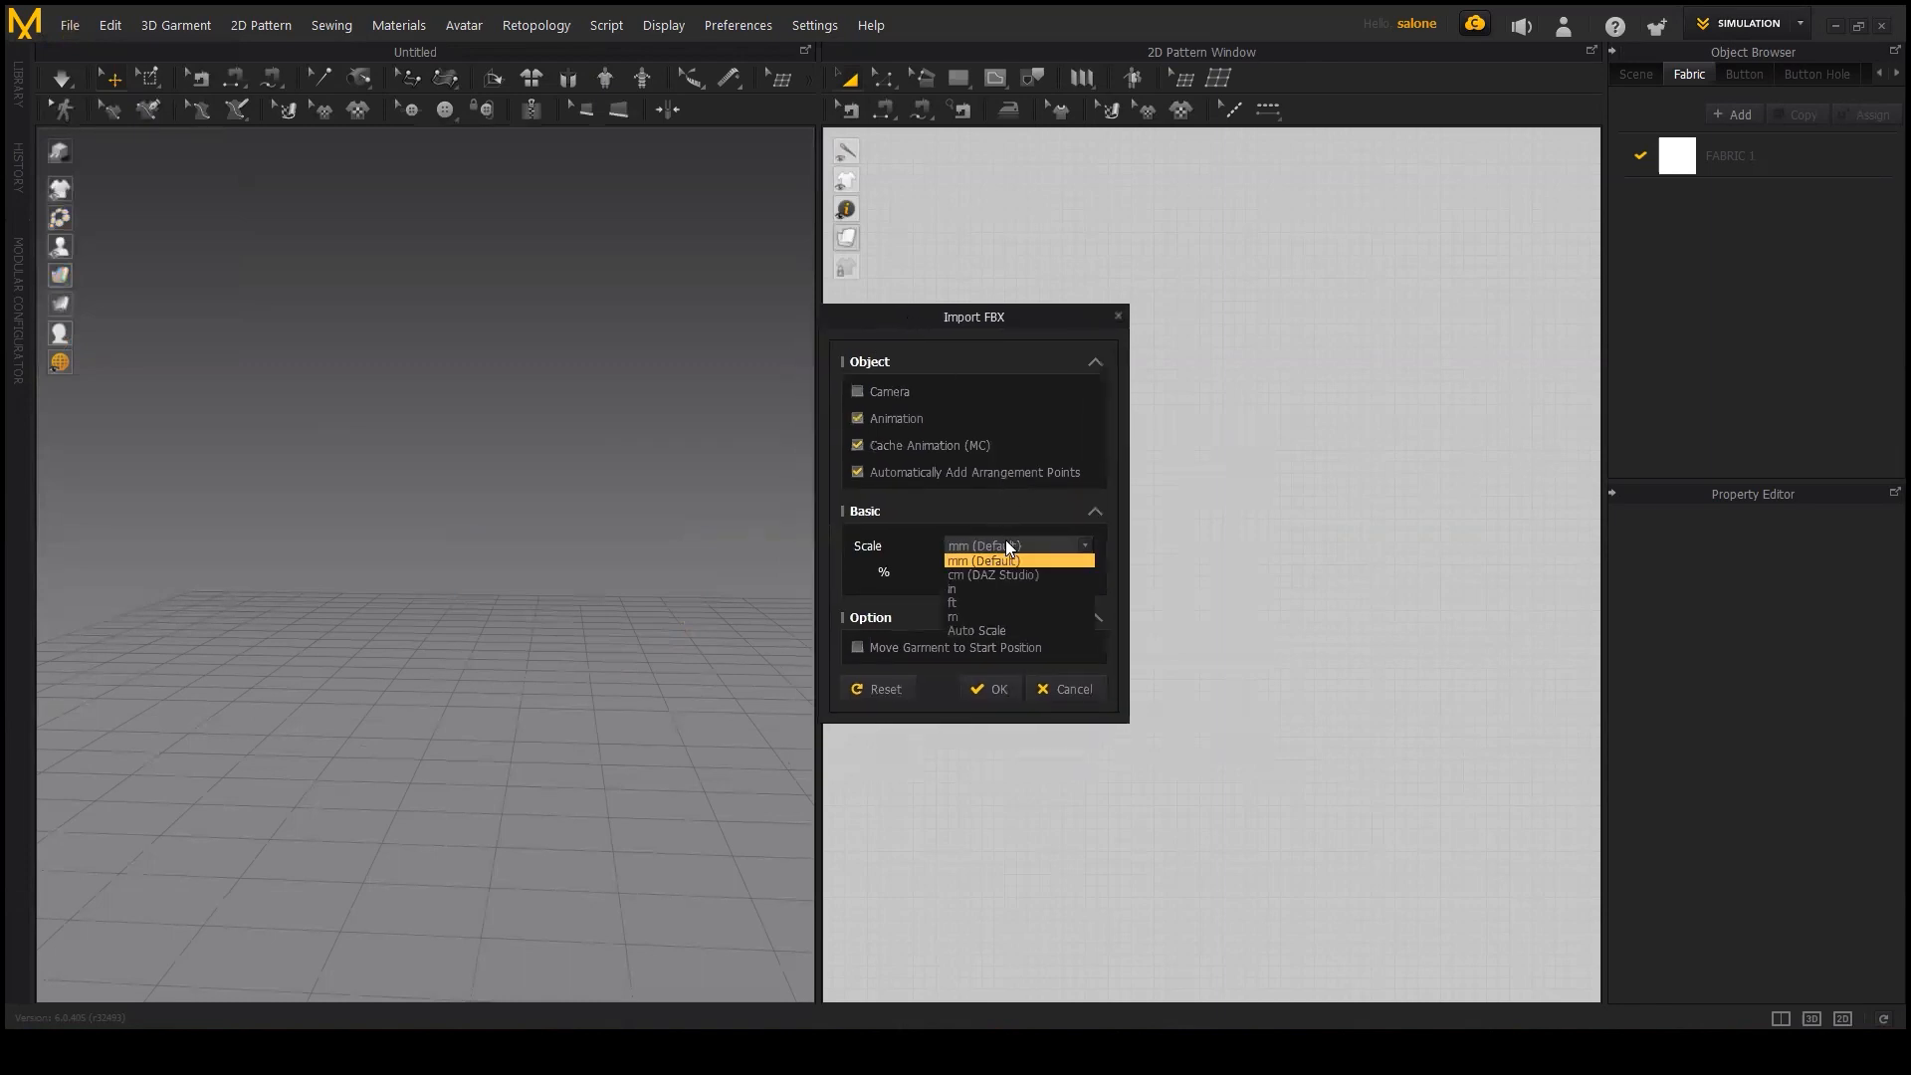
pyautogui.click(1002, 589)
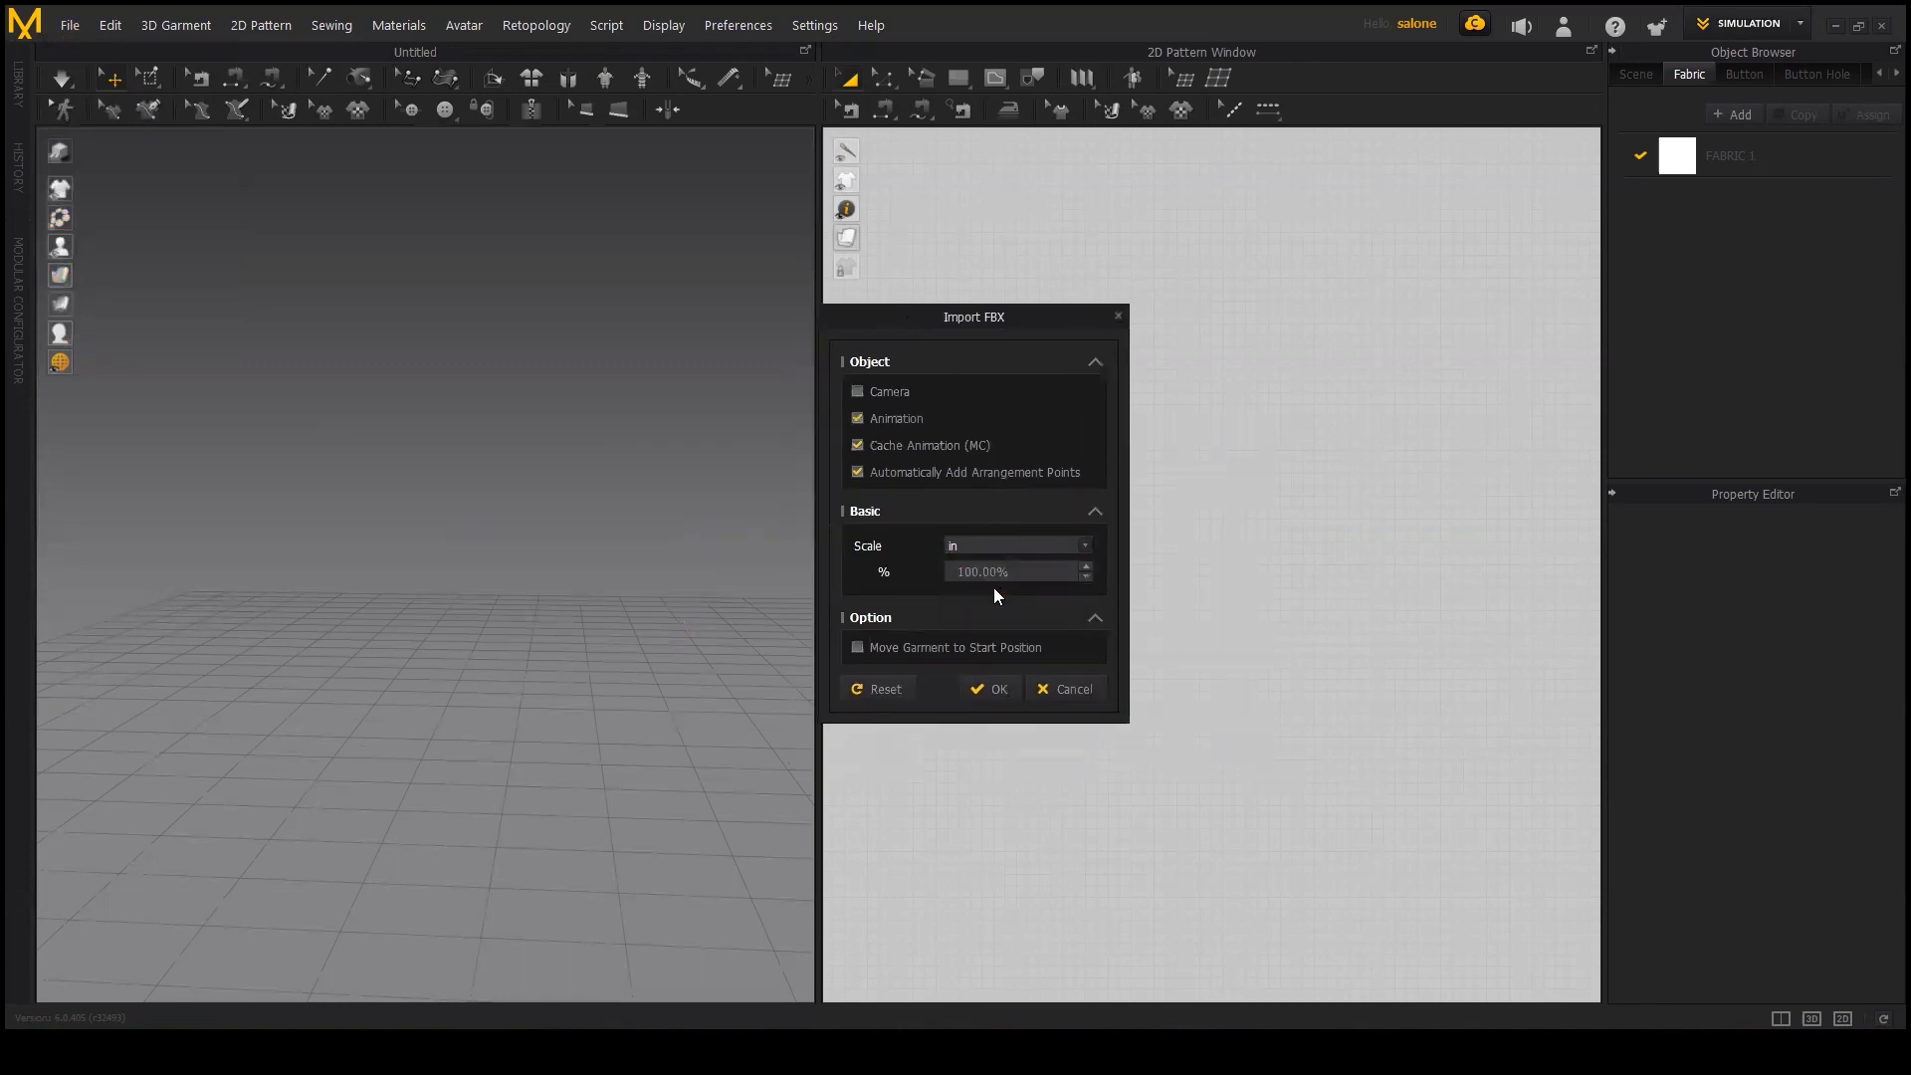
pyautogui.click(992, 691)
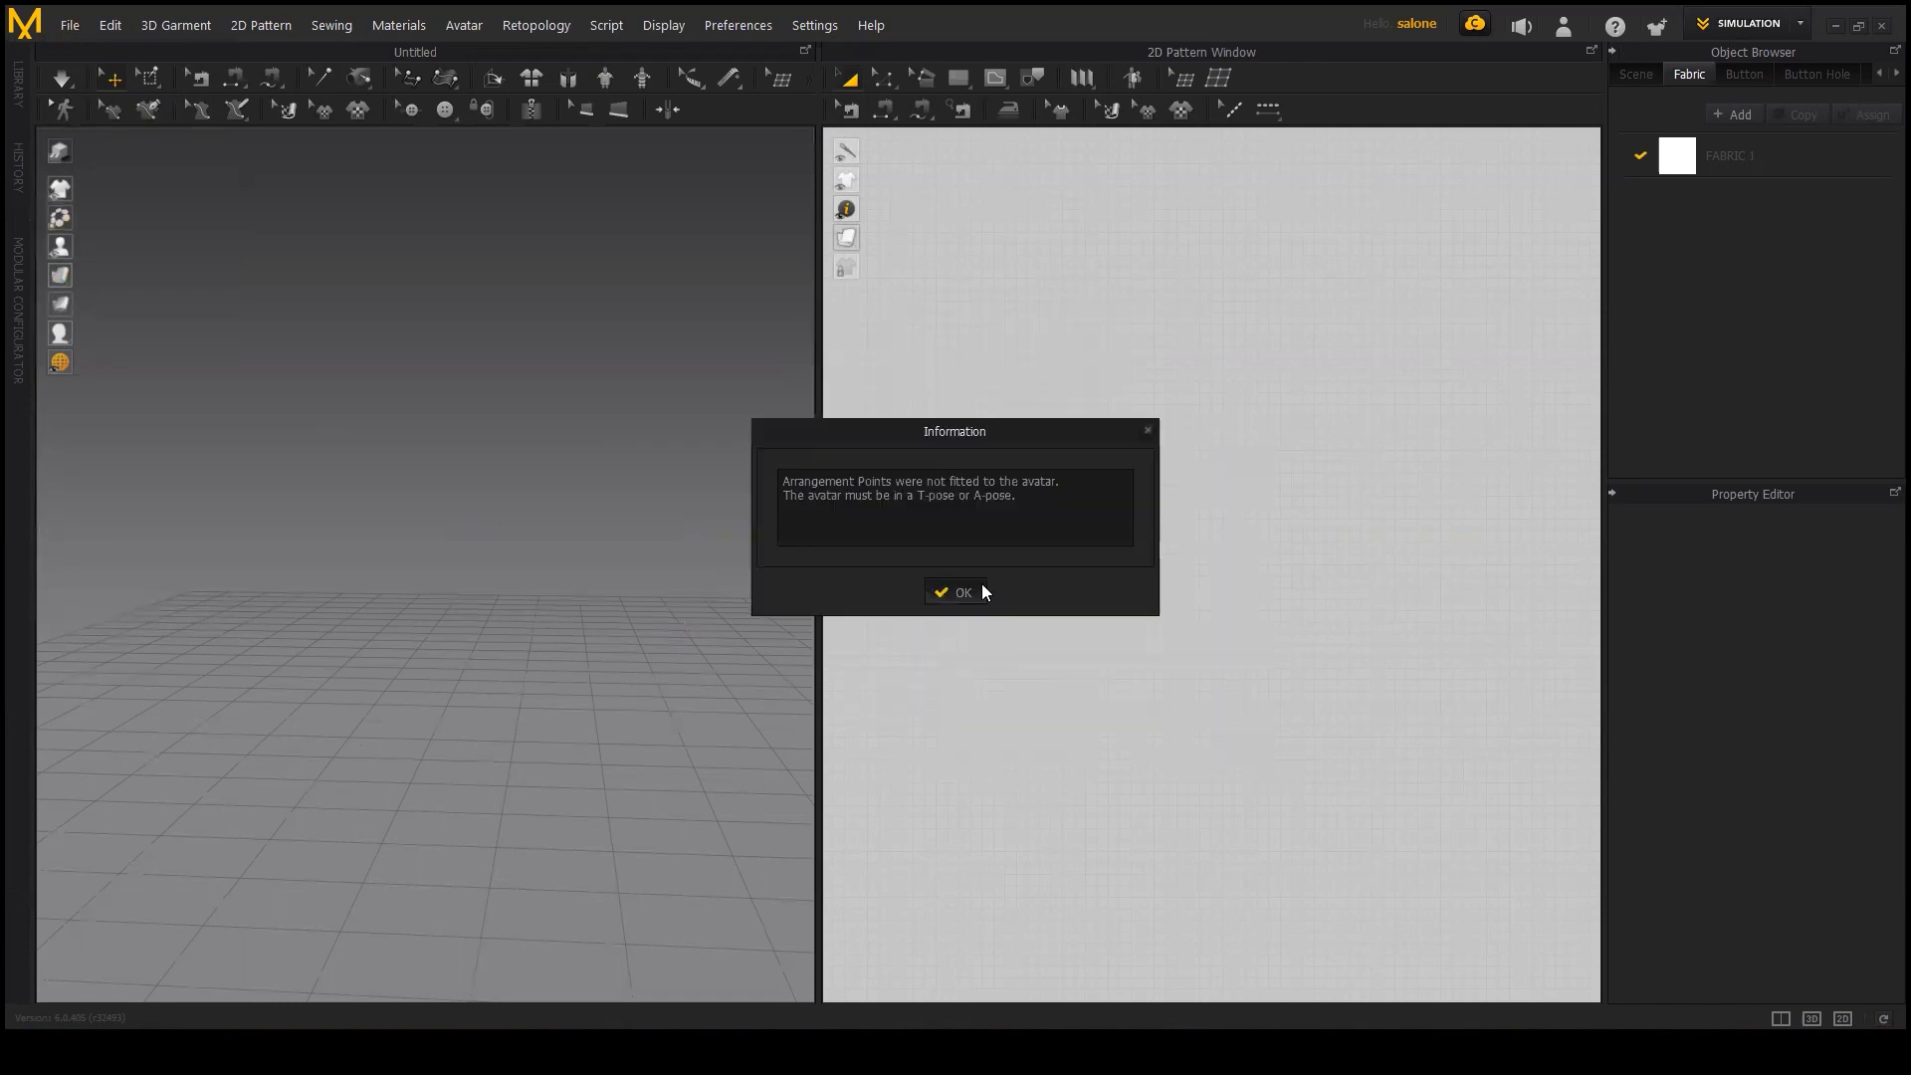
pyautogui.click(981, 592)
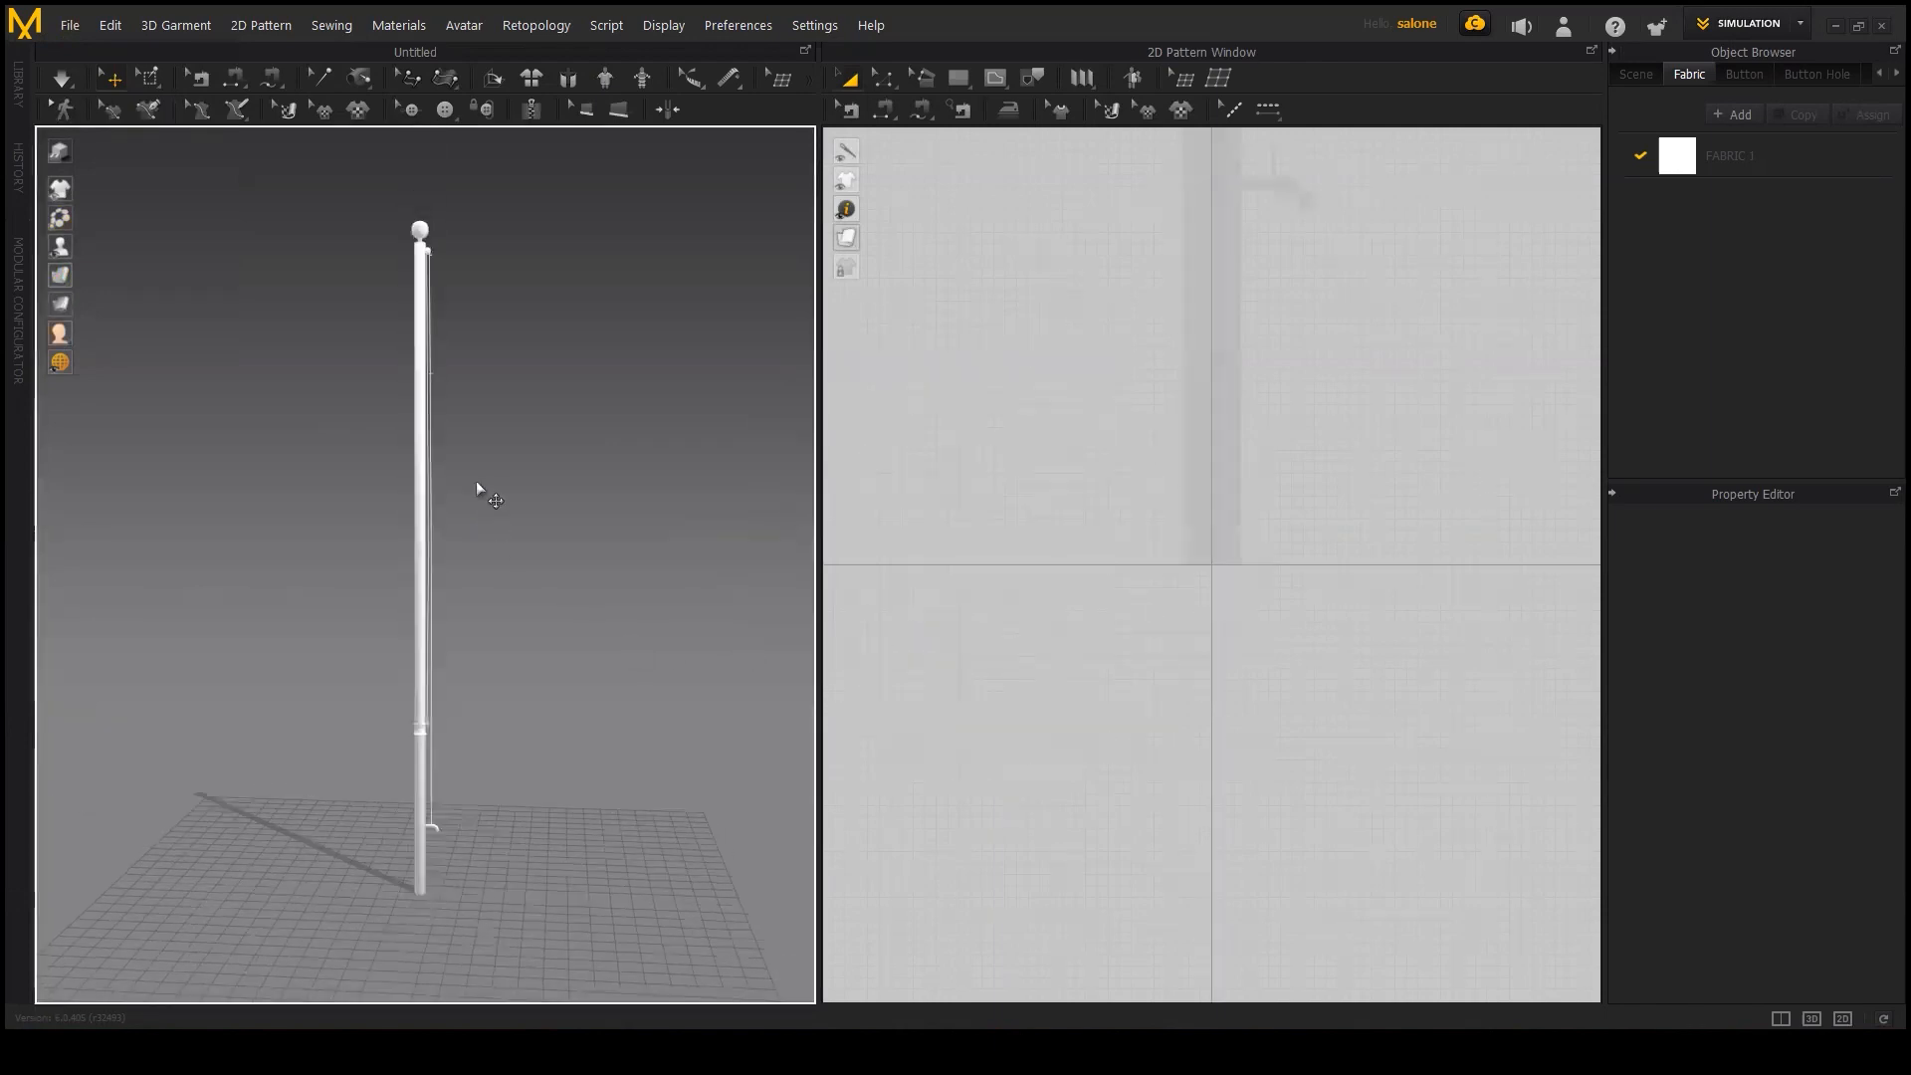
# Step: Draw a rectangular flag pattern with an outline of about 2526 mm beside the upper end of the pole's silhouette
pyautogui.moveTo(476, 482); pyautogui.dragTo(500, 736, button='middle')
pyautogui.moveTo(1046, 481); pyautogui.dragTo(1052, 778, button='middle')
pyautogui.scroll(-6, 1084, 677)
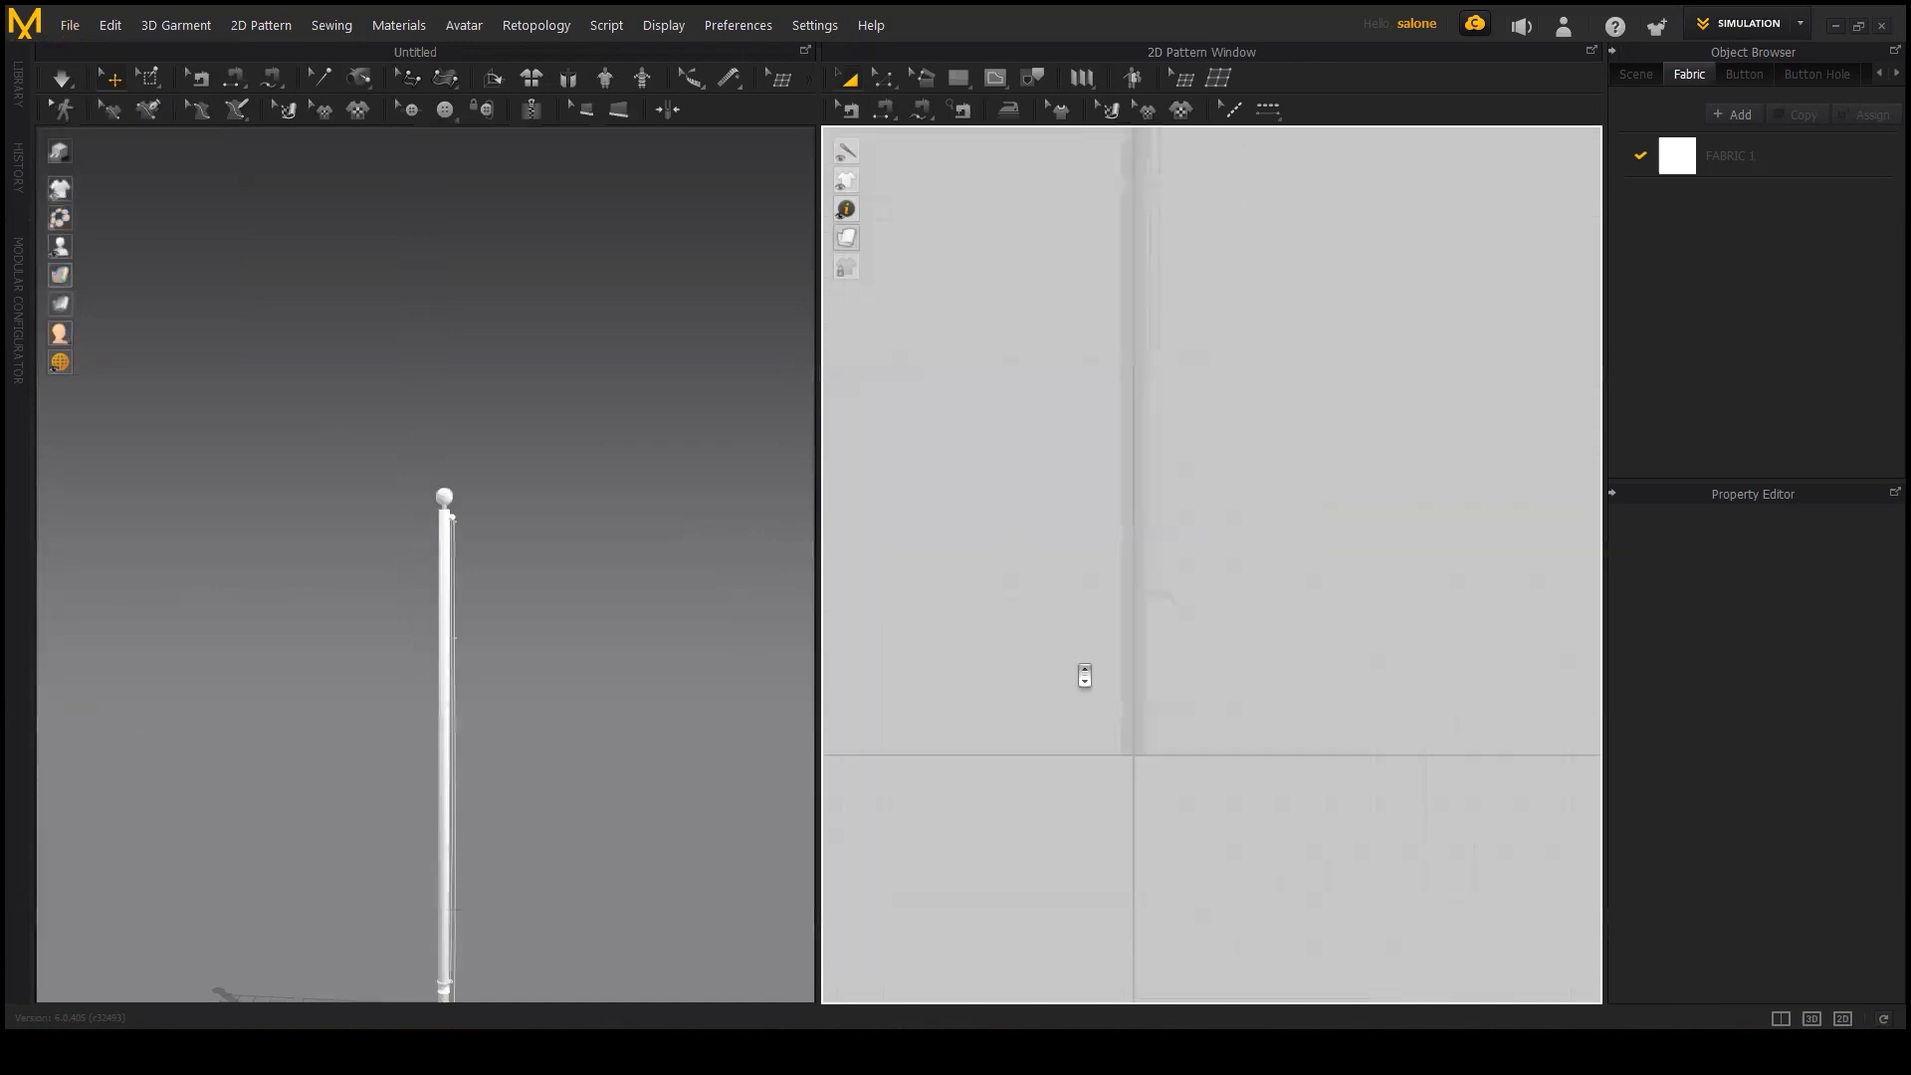
pyautogui.moveTo(1132, 533); pyautogui.dragTo(1062, 485, button='middle')
pyautogui.scroll(5, 1102, 453)
pyautogui.scroll(1, 1140, 597)
pyautogui.scroll(2, 1049, 403)
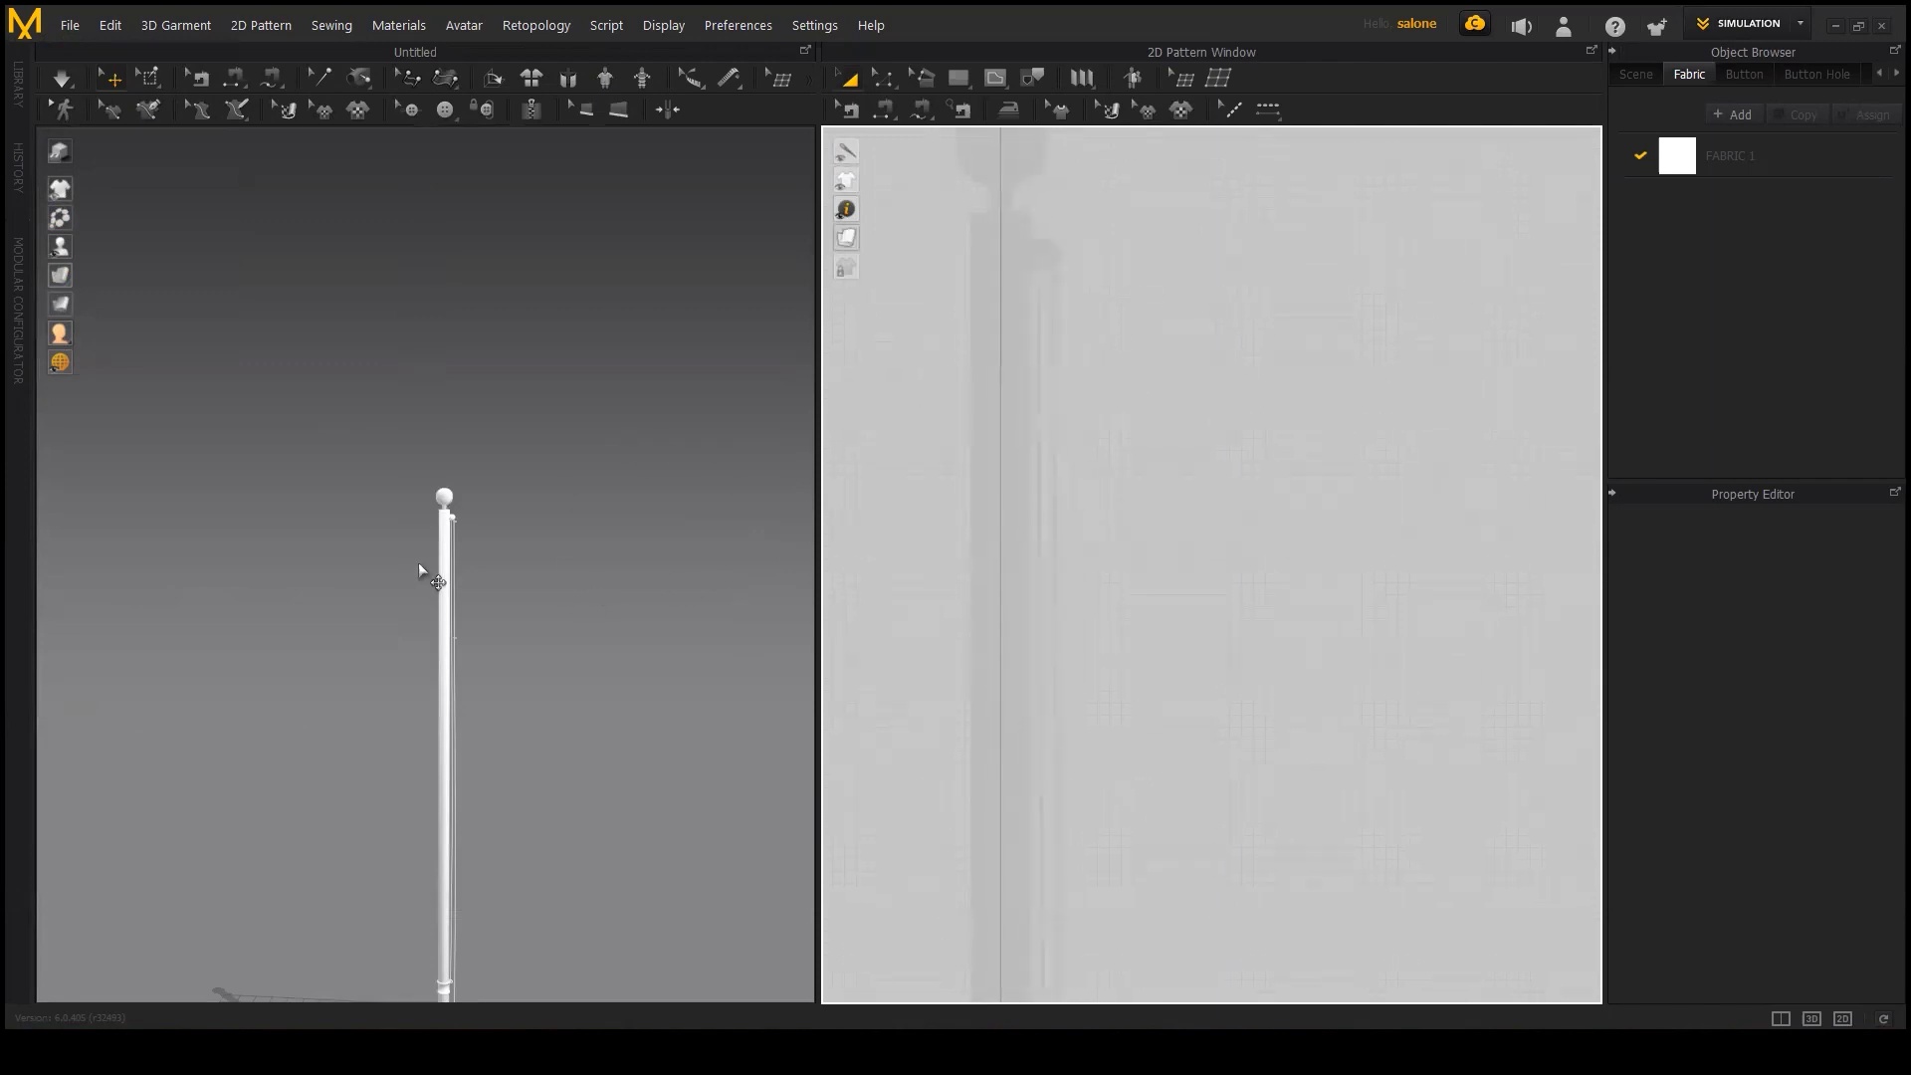
pyautogui.moveTo(1194, 546); pyautogui.dragTo(1142, 551, button='middle')
pyautogui.scroll(-2, 1126, 551)
pyautogui.scroll(-1, 1141, 550)
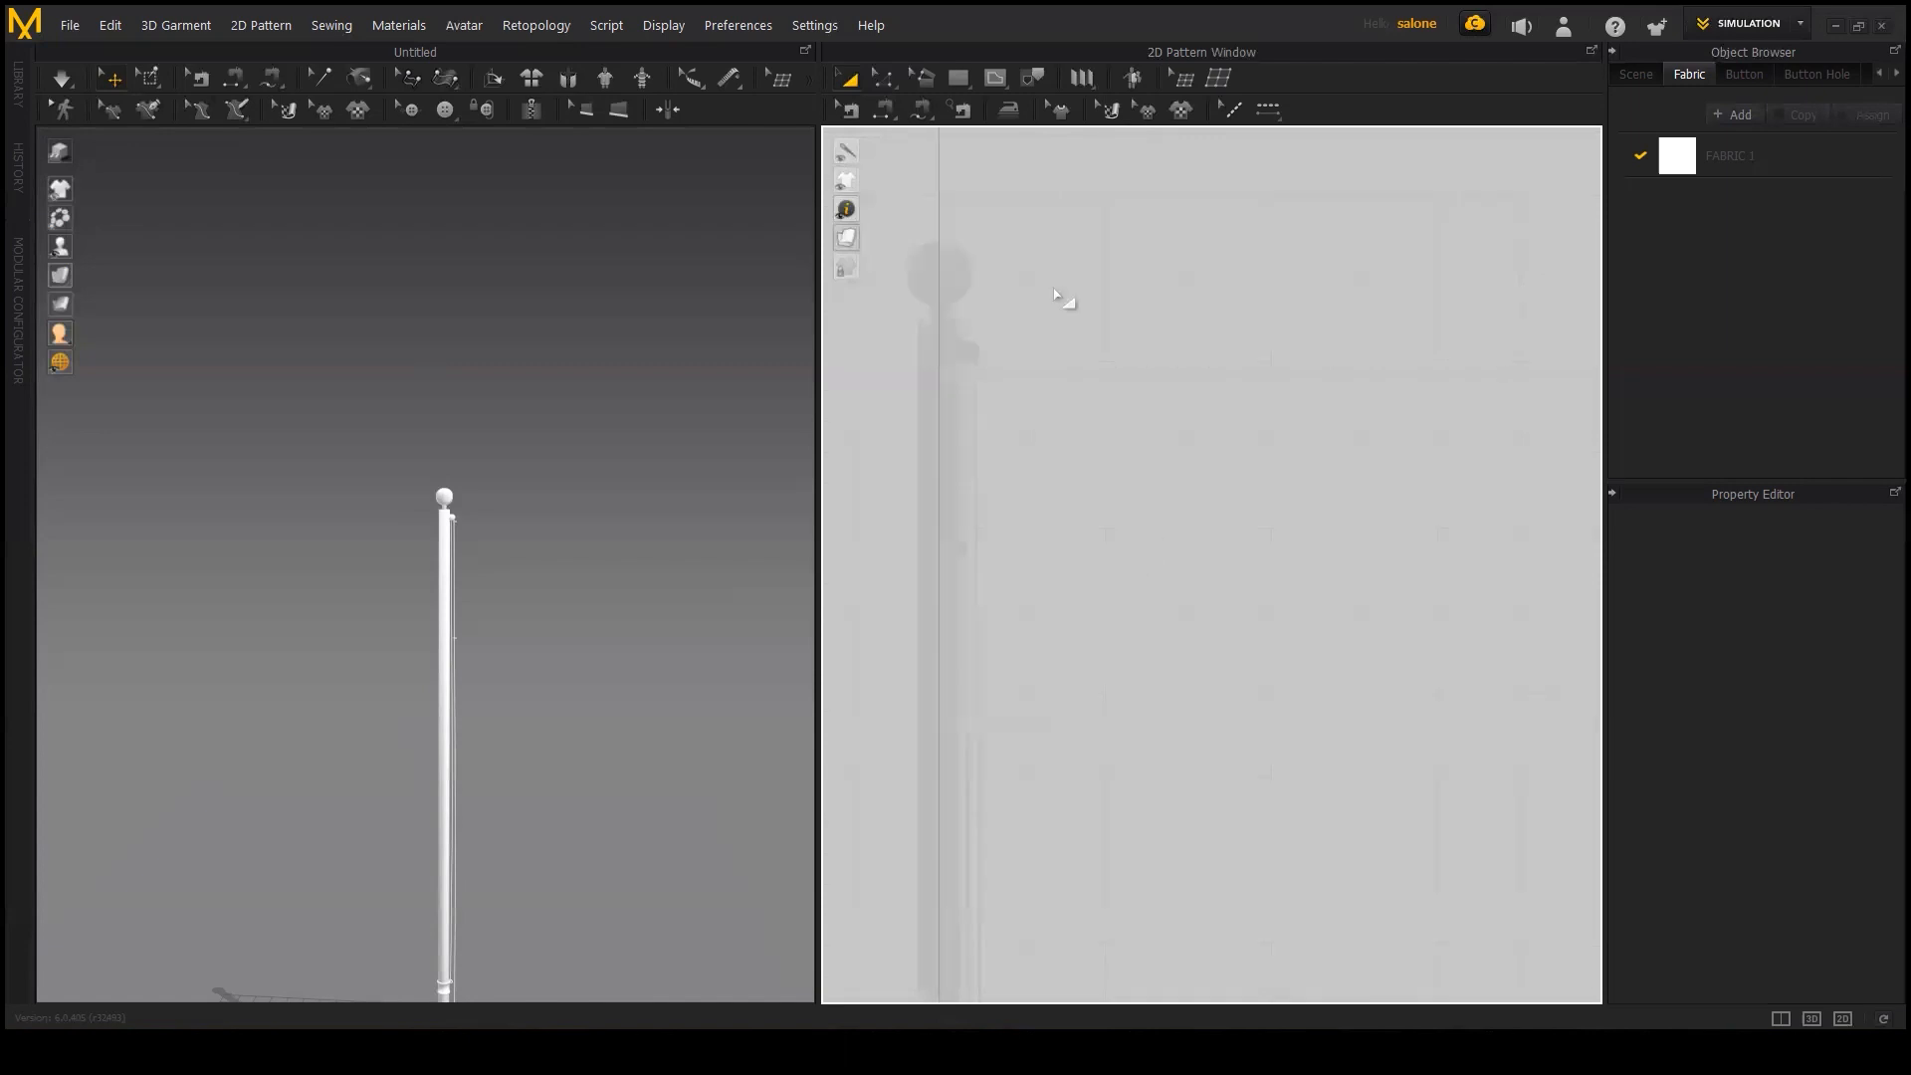
pyautogui.click(958, 78)
pyautogui.moveTo(981, 366); pyautogui.dragTo(1561, 808)
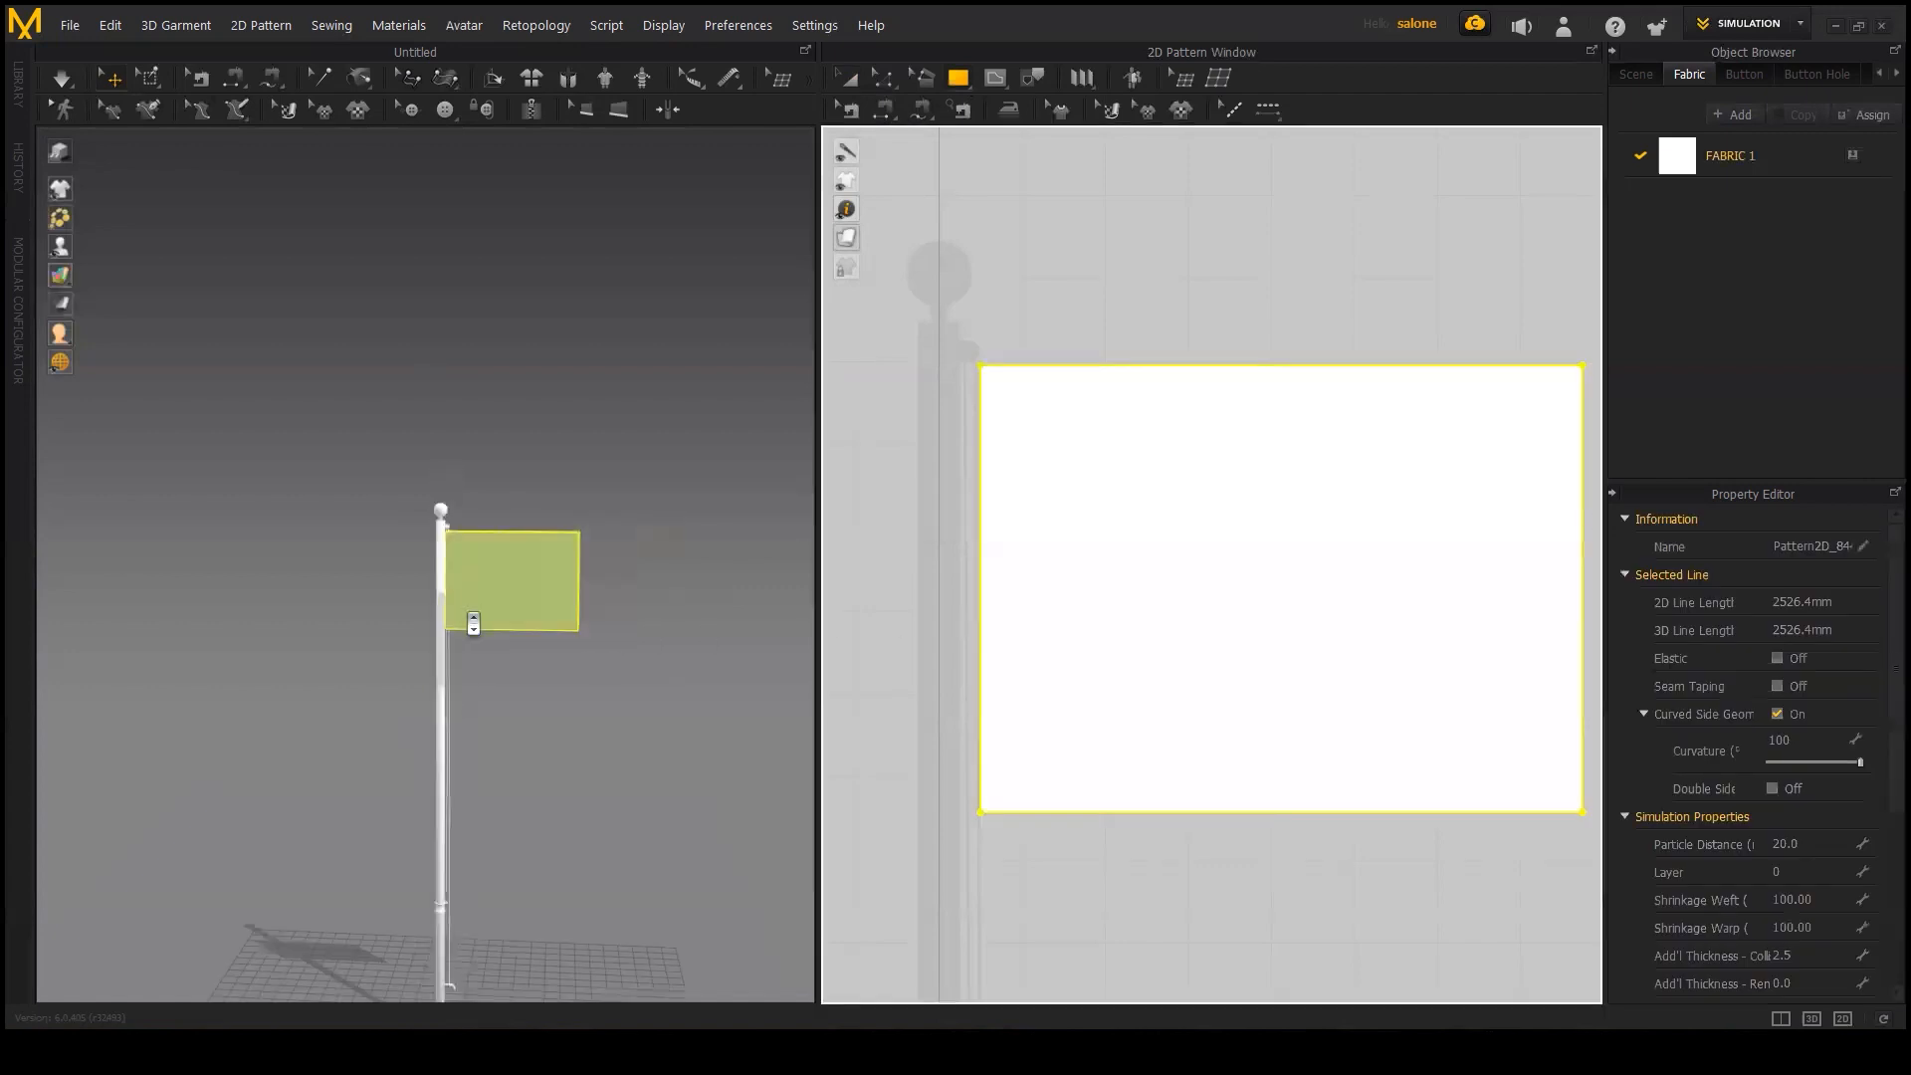
# Step: Stretch the flag pattern horizontally away from the pole until its outline measures about 2924 mm
pyautogui.moveTo(1233, 634); pyautogui.dragTo(1101, 603, button='right')
pyautogui.scroll(-1, 1101, 609)
pyautogui.click(848, 77)
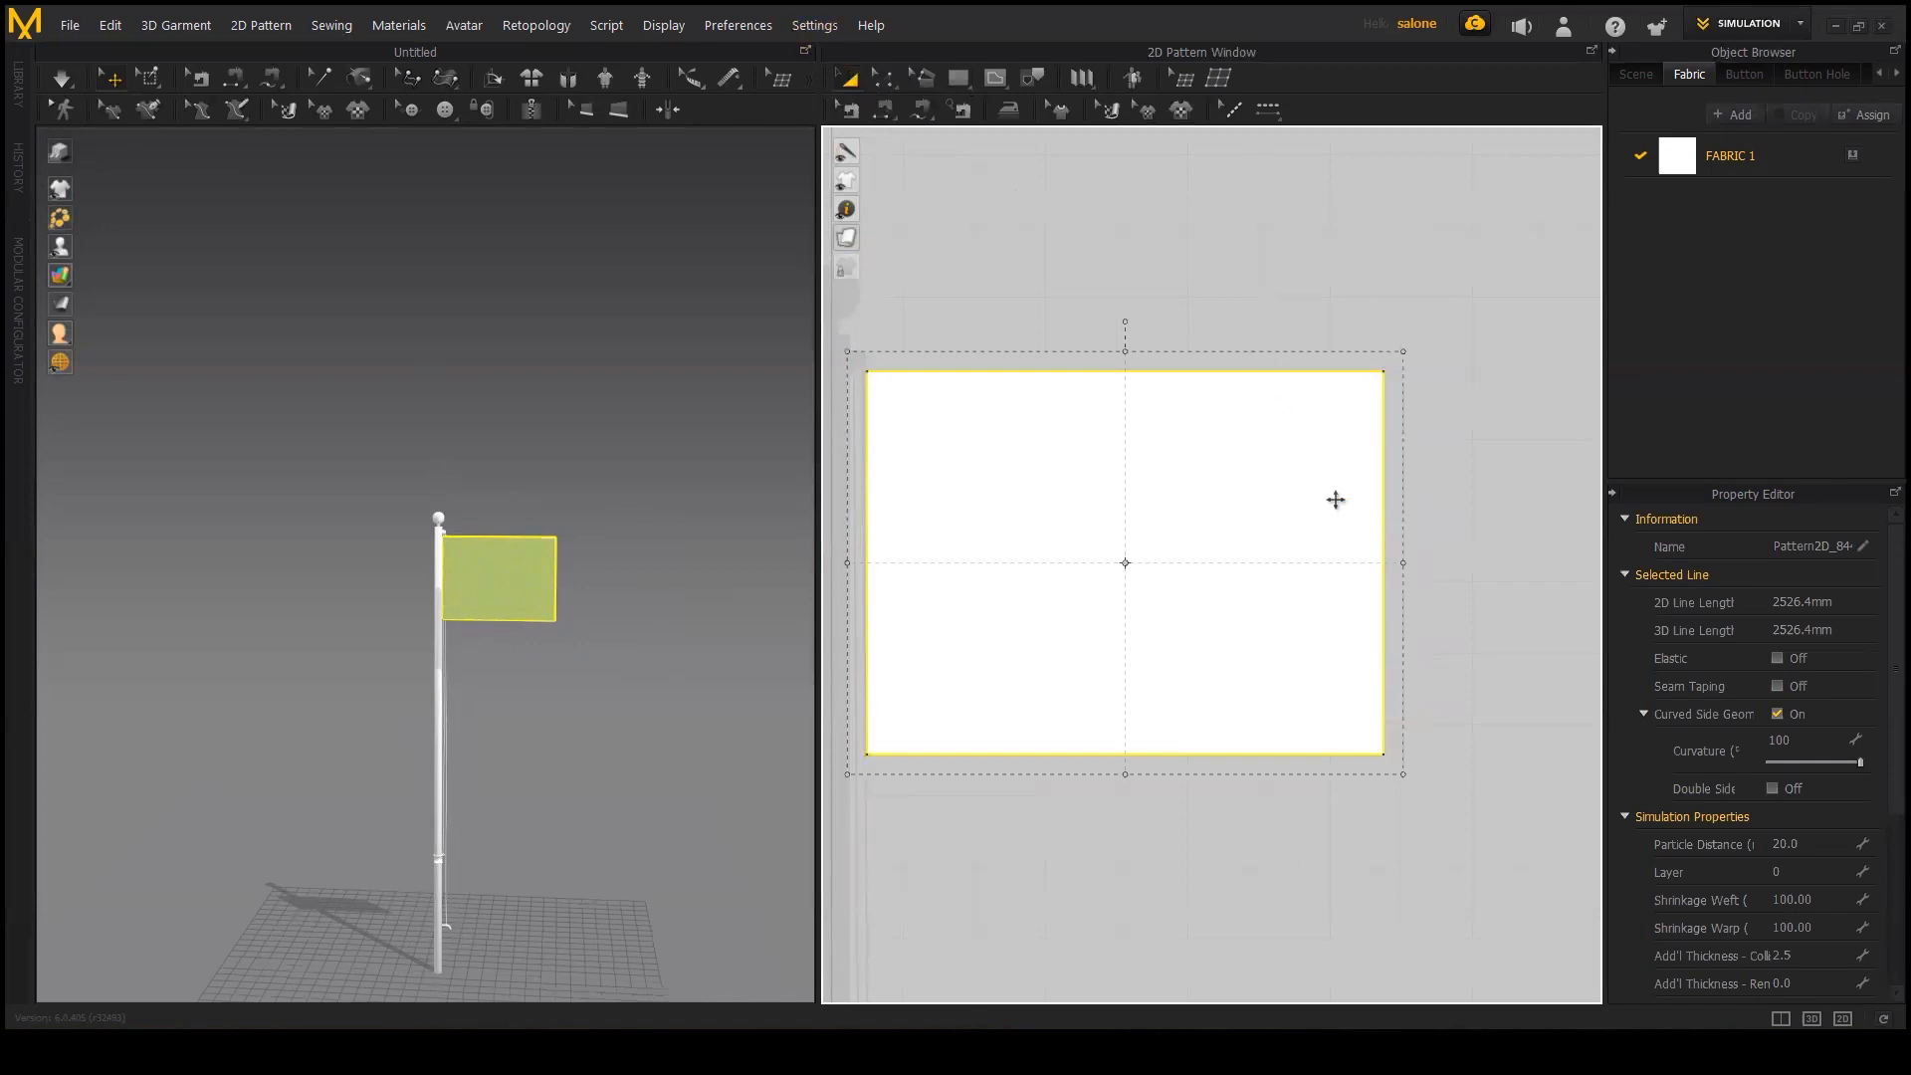
pyautogui.moveTo(1406, 575); pyautogui.dragTo(1546, 565)
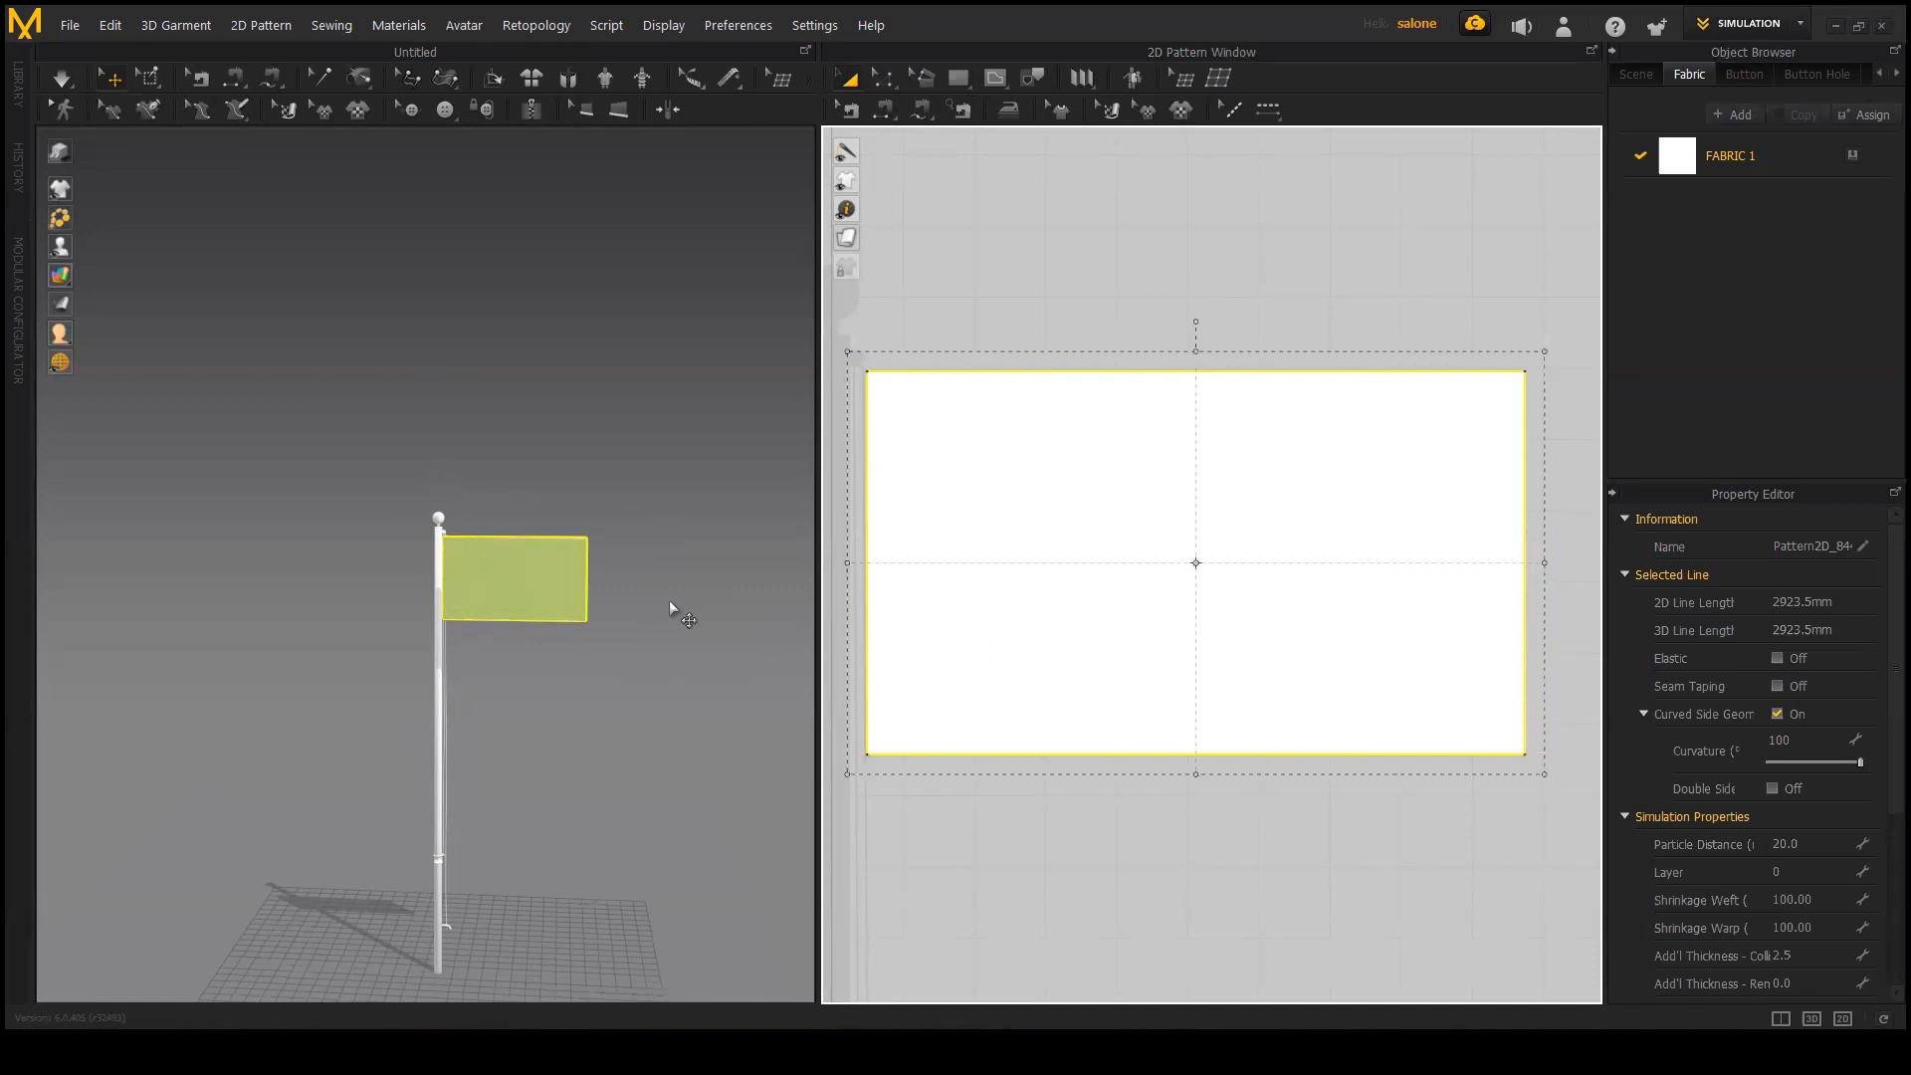
# Step: Set the 3D gizmo to Local Coordinate for positioning the flag beside the pole
pyautogui.moveTo(941, 388); pyautogui.dragTo(1019, 384, button='middle')
pyautogui.click(984, 302)
pyautogui.scroll(4, 923, 342)
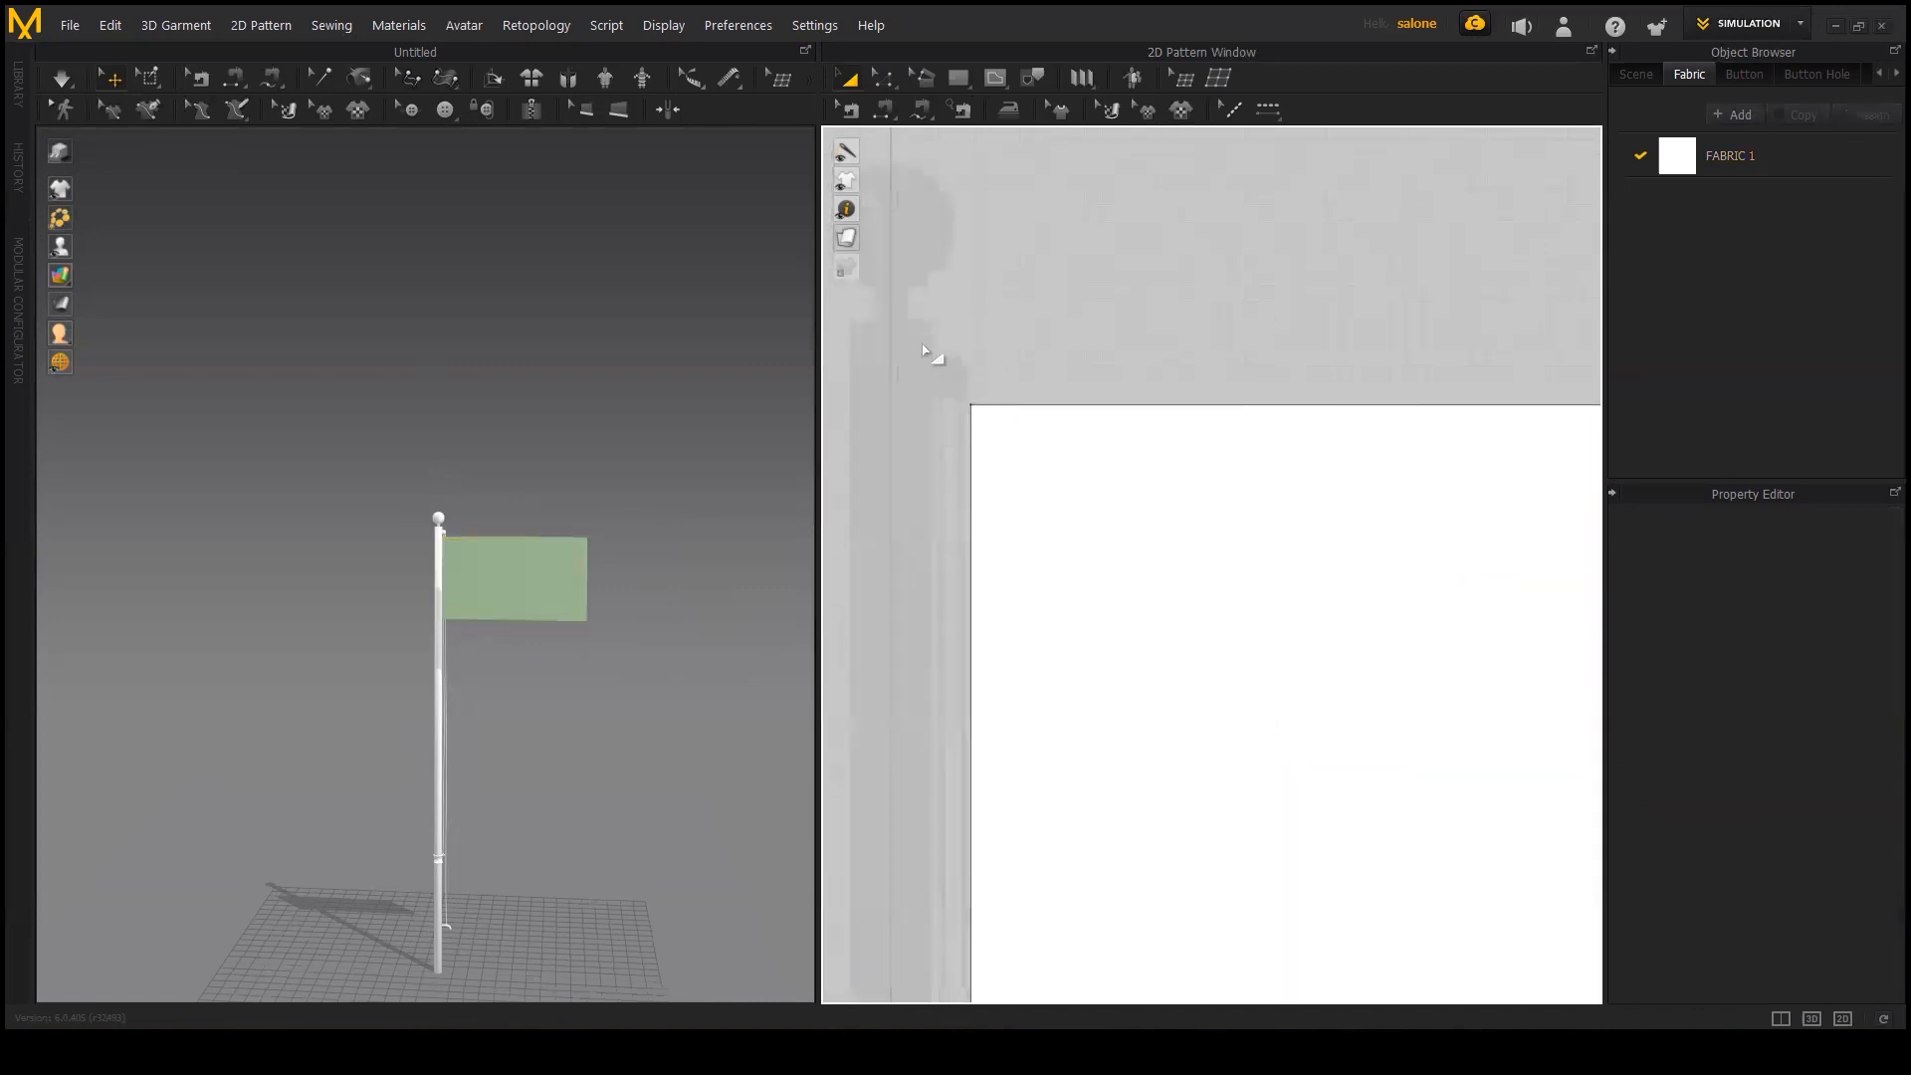
pyautogui.scroll(-3, 458, 542)
pyautogui.scroll(10, 478, 529)
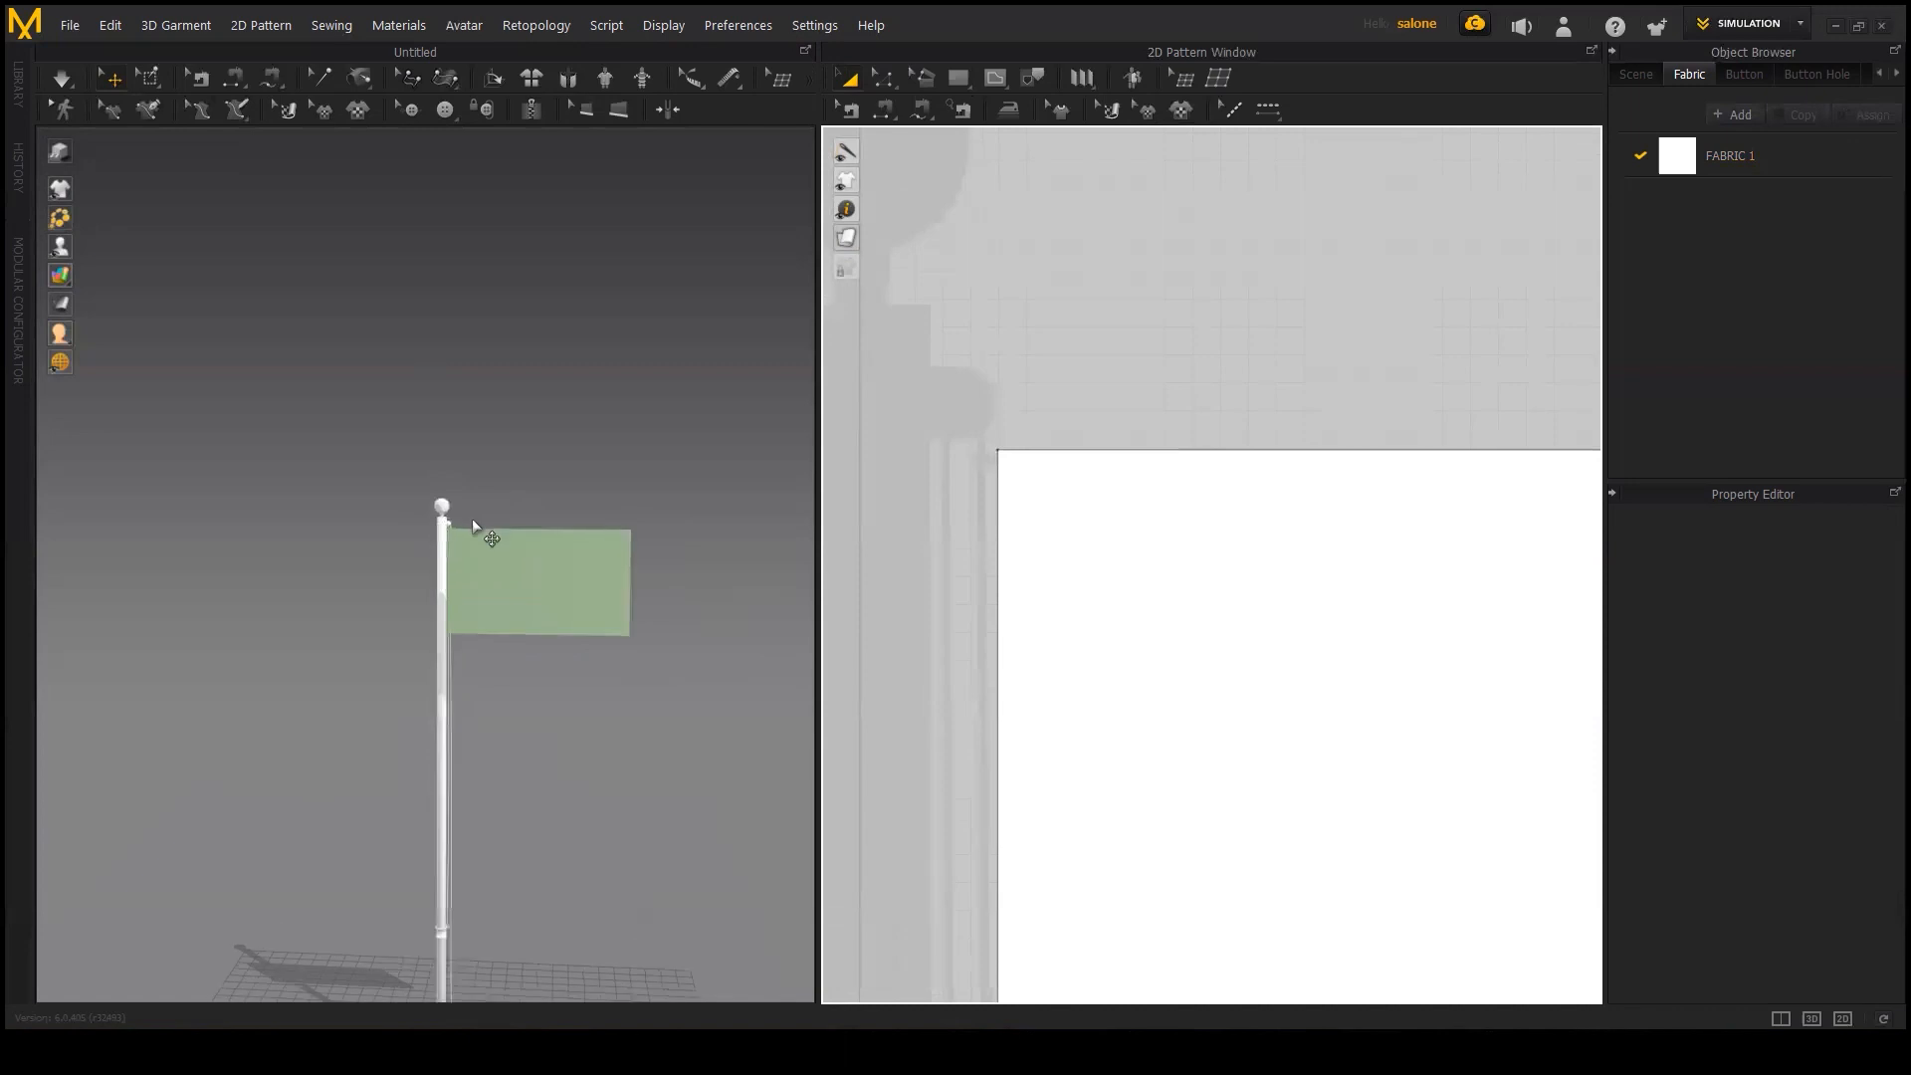
pyautogui.moveTo(545, 557); pyautogui.dragTo(602, 448, button='right')
pyautogui.click(424, 613)
pyautogui.click(601, 448)
pyautogui.rightClick(608, 461)
pyautogui.moveTo(696, 673)
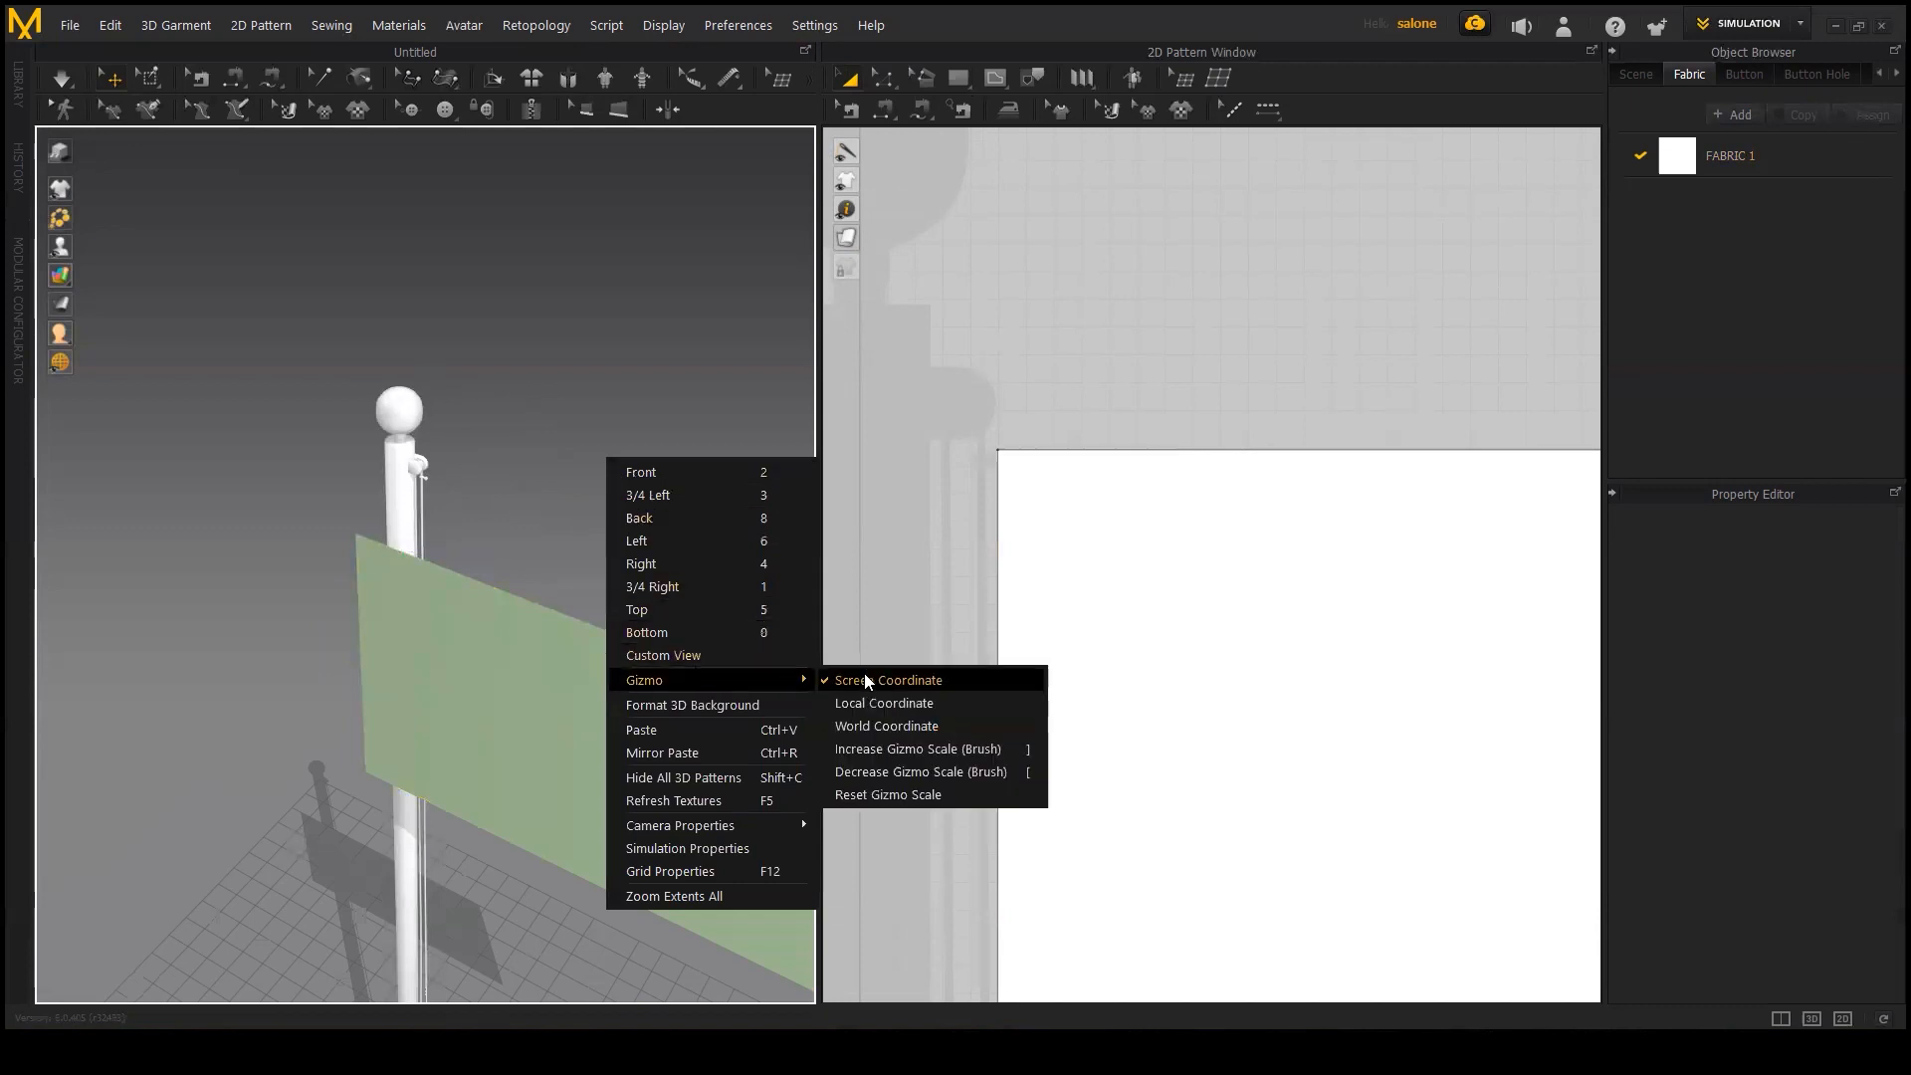
pyautogui.click(883, 708)
# Step: Select the flag in the 3D view and move it so its short edge lines up with the pole's rope
pyautogui.click(656, 702)
pyautogui.moveTo(640, 568); pyautogui.dragTo(504, 637, button='right')
pyautogui.moveTo(504, 637); pyautogui.dragTo(638, 619)
pyautogui.moveTo(637, 620); pyautogui.dragTo(382, 491, button='right')
pyautogui.scroll(4, 366, 472)
pyautogui.scroll(1, 376, 487)
pyautogui.scroll(-4, 376, 487)
pyautogui.moveTo(492, 518); pyautogui.dragTo(392, 446, button='right')
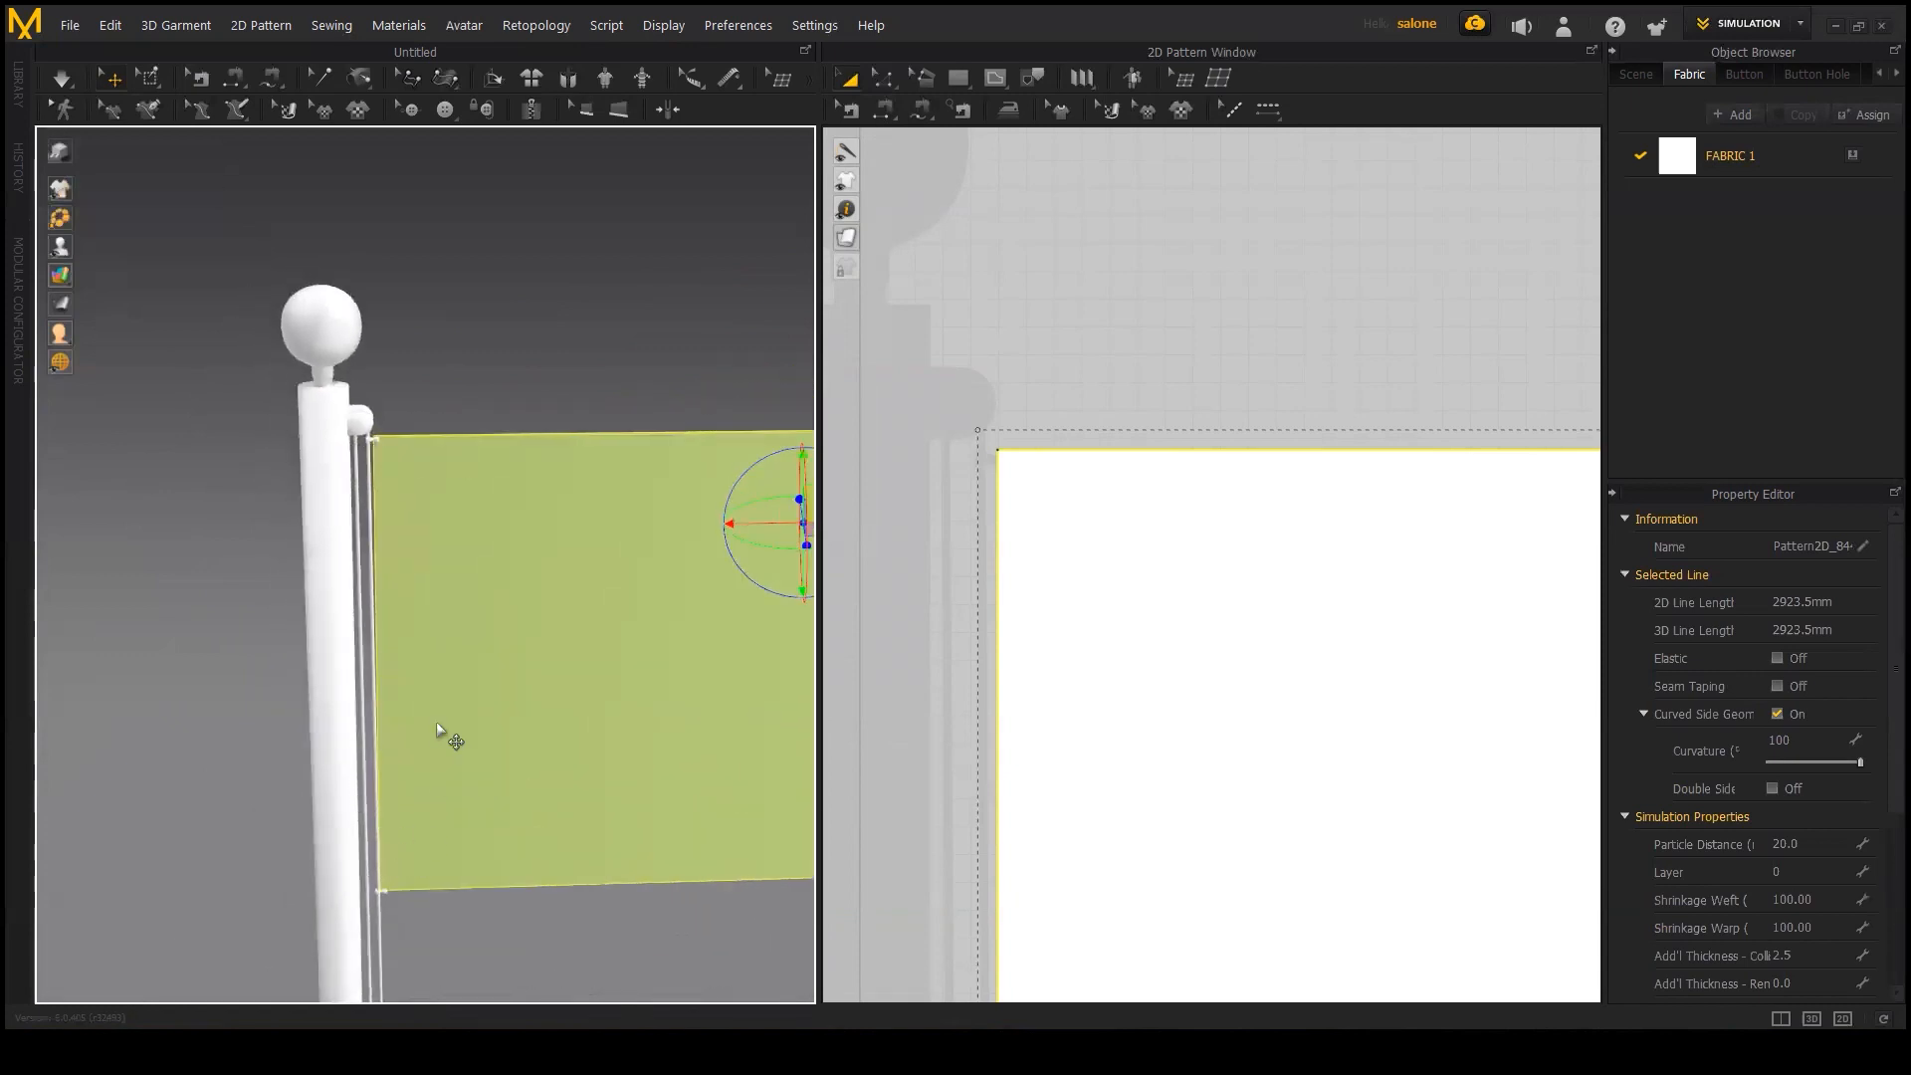
# Step: Fine-tune the flag's rotation and nudge it slightly away from the pole along its horizontal axis
pyautogui.moveTo(654, 598); pyautogui.dragTo(581, 533, button='middle')
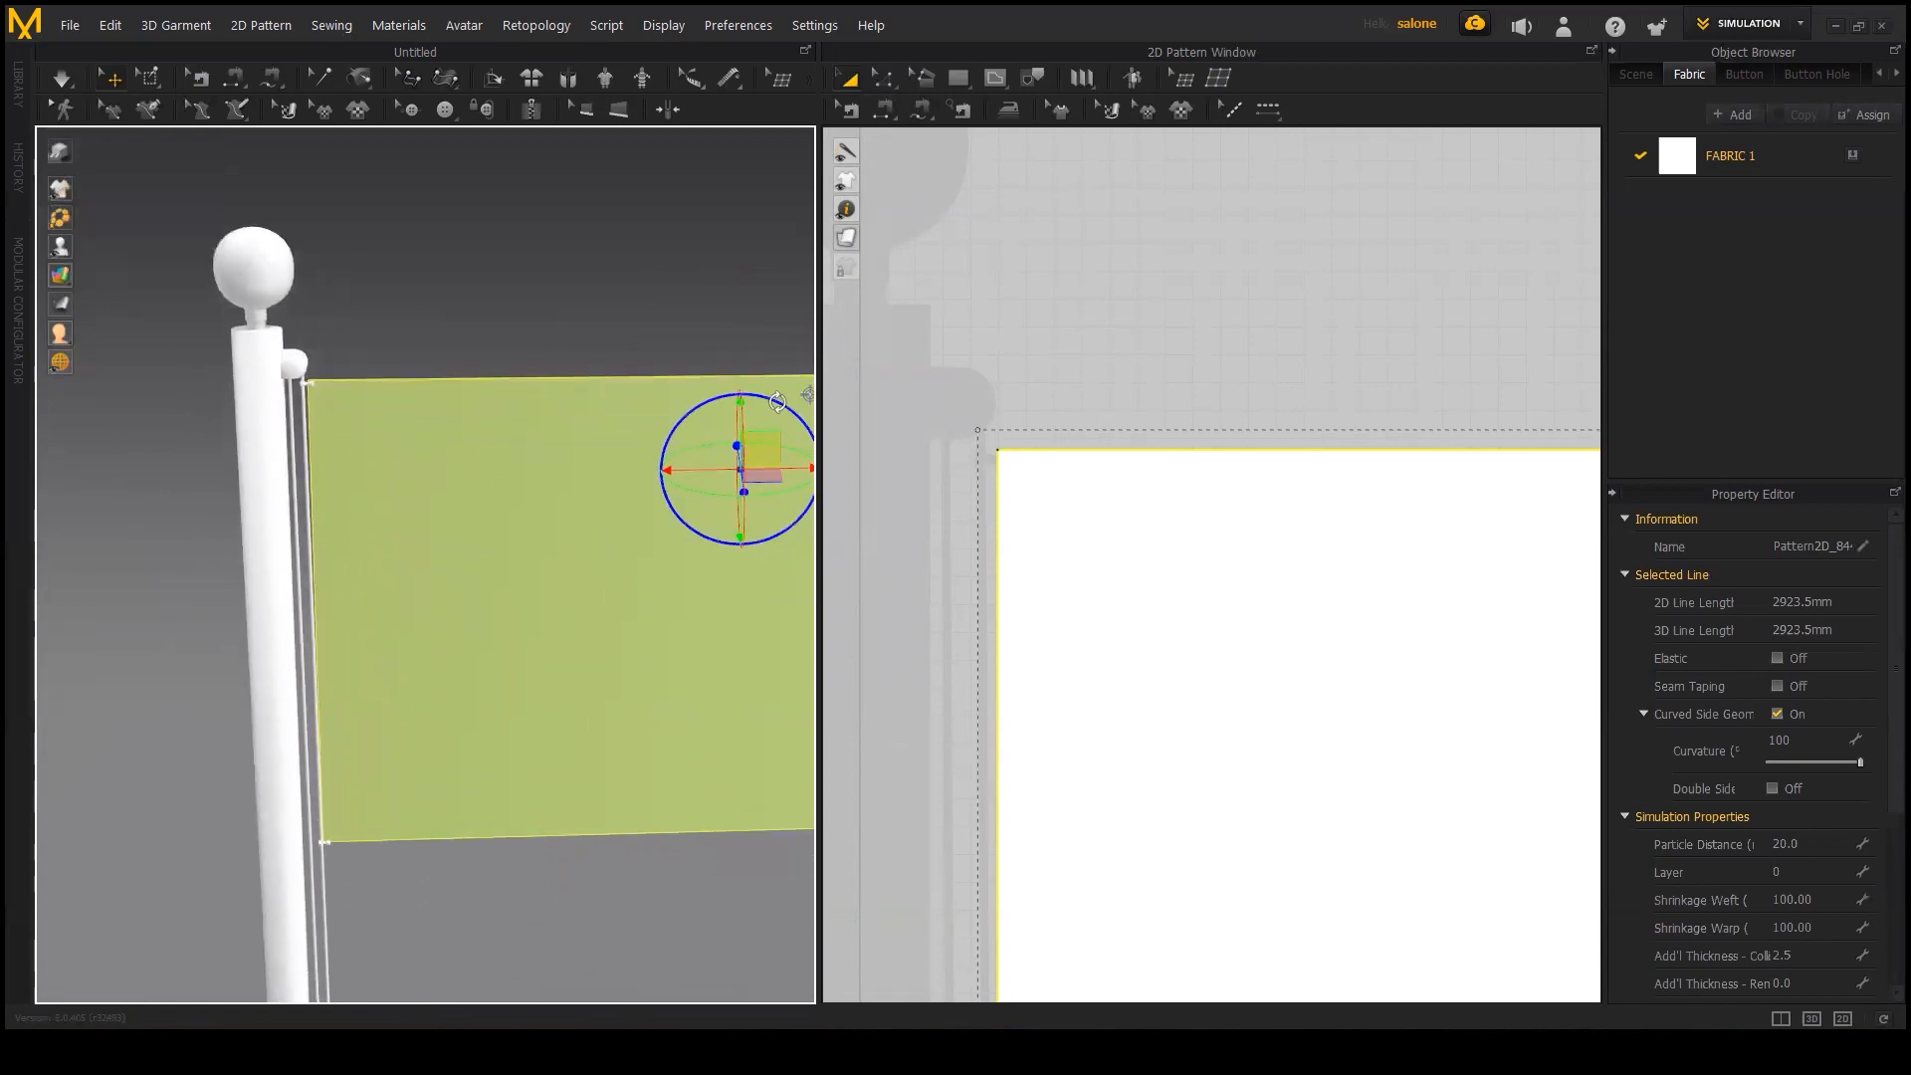
pyautogui.moveTo(778, 401); pyautogui.dragTo(782, 395)
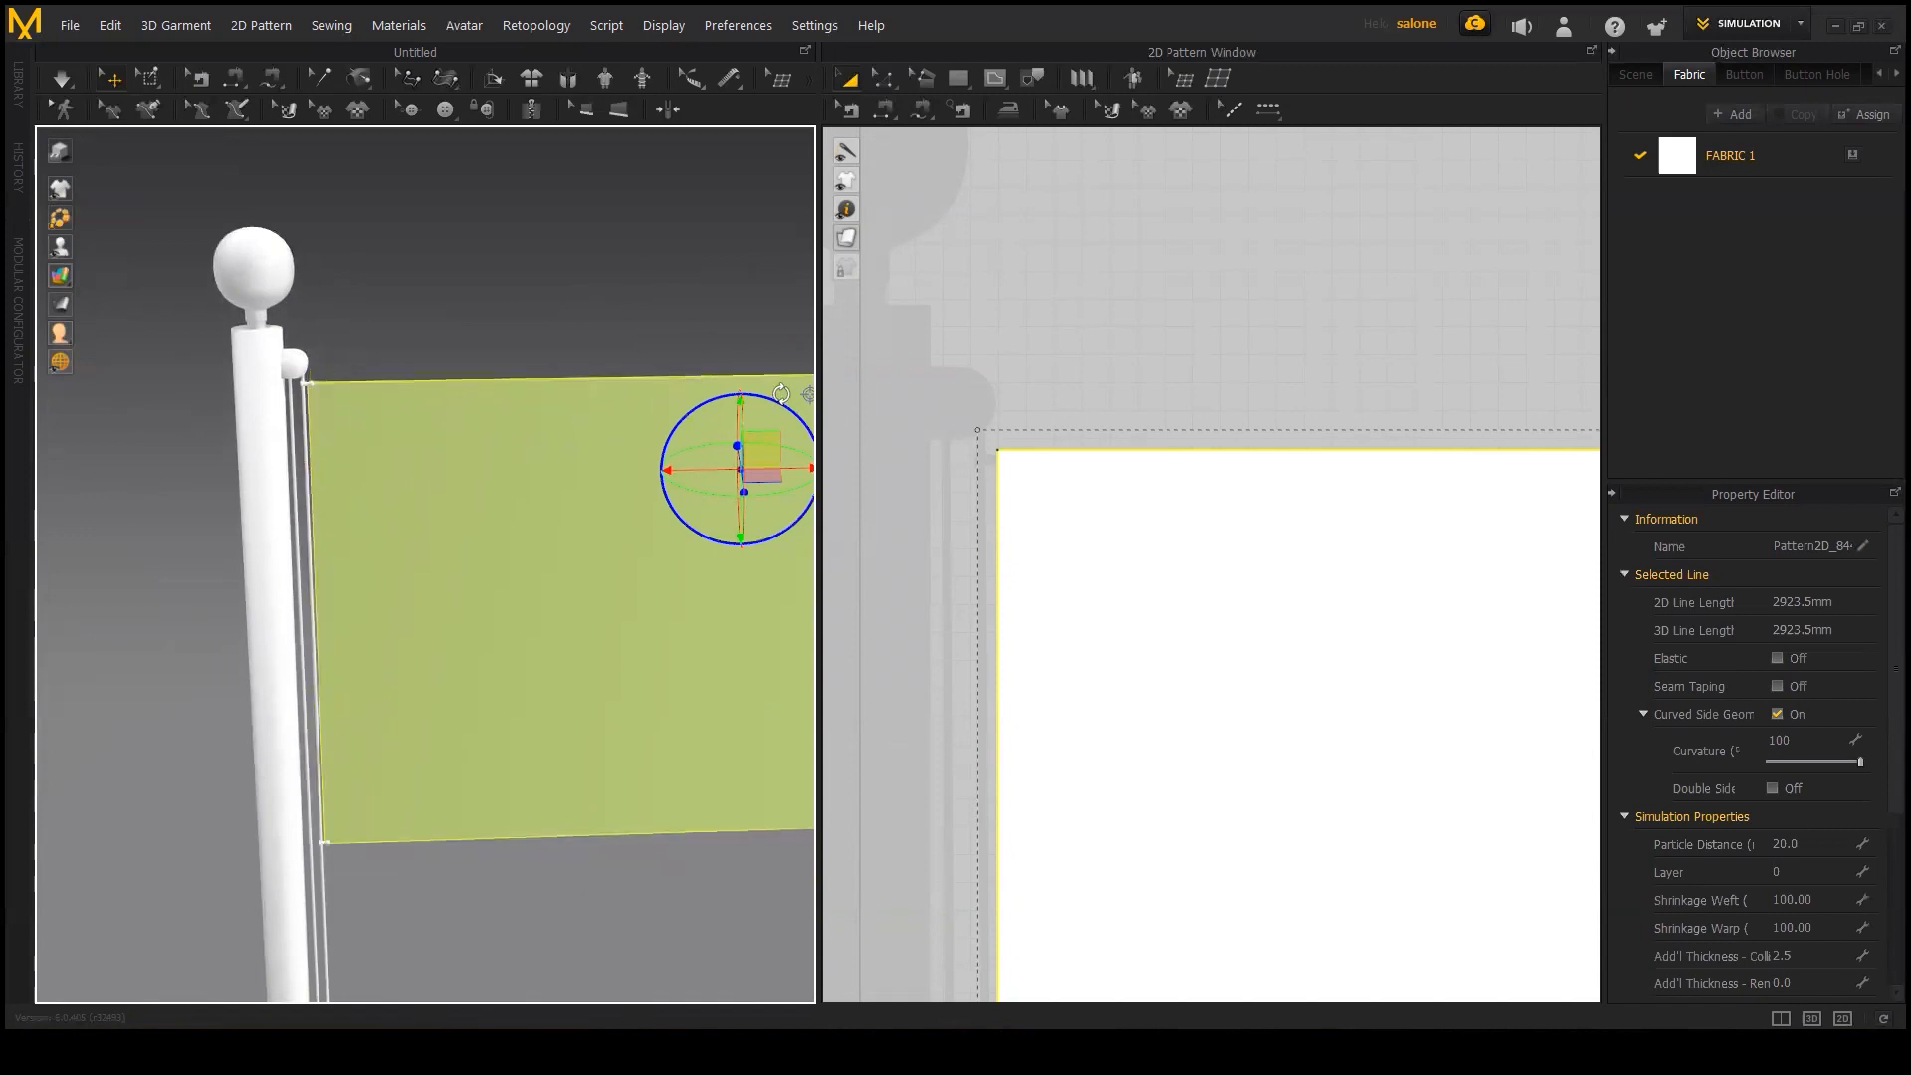
pyautogui.moveTo(702, 468); pyautogui.dragTo(709, 466)
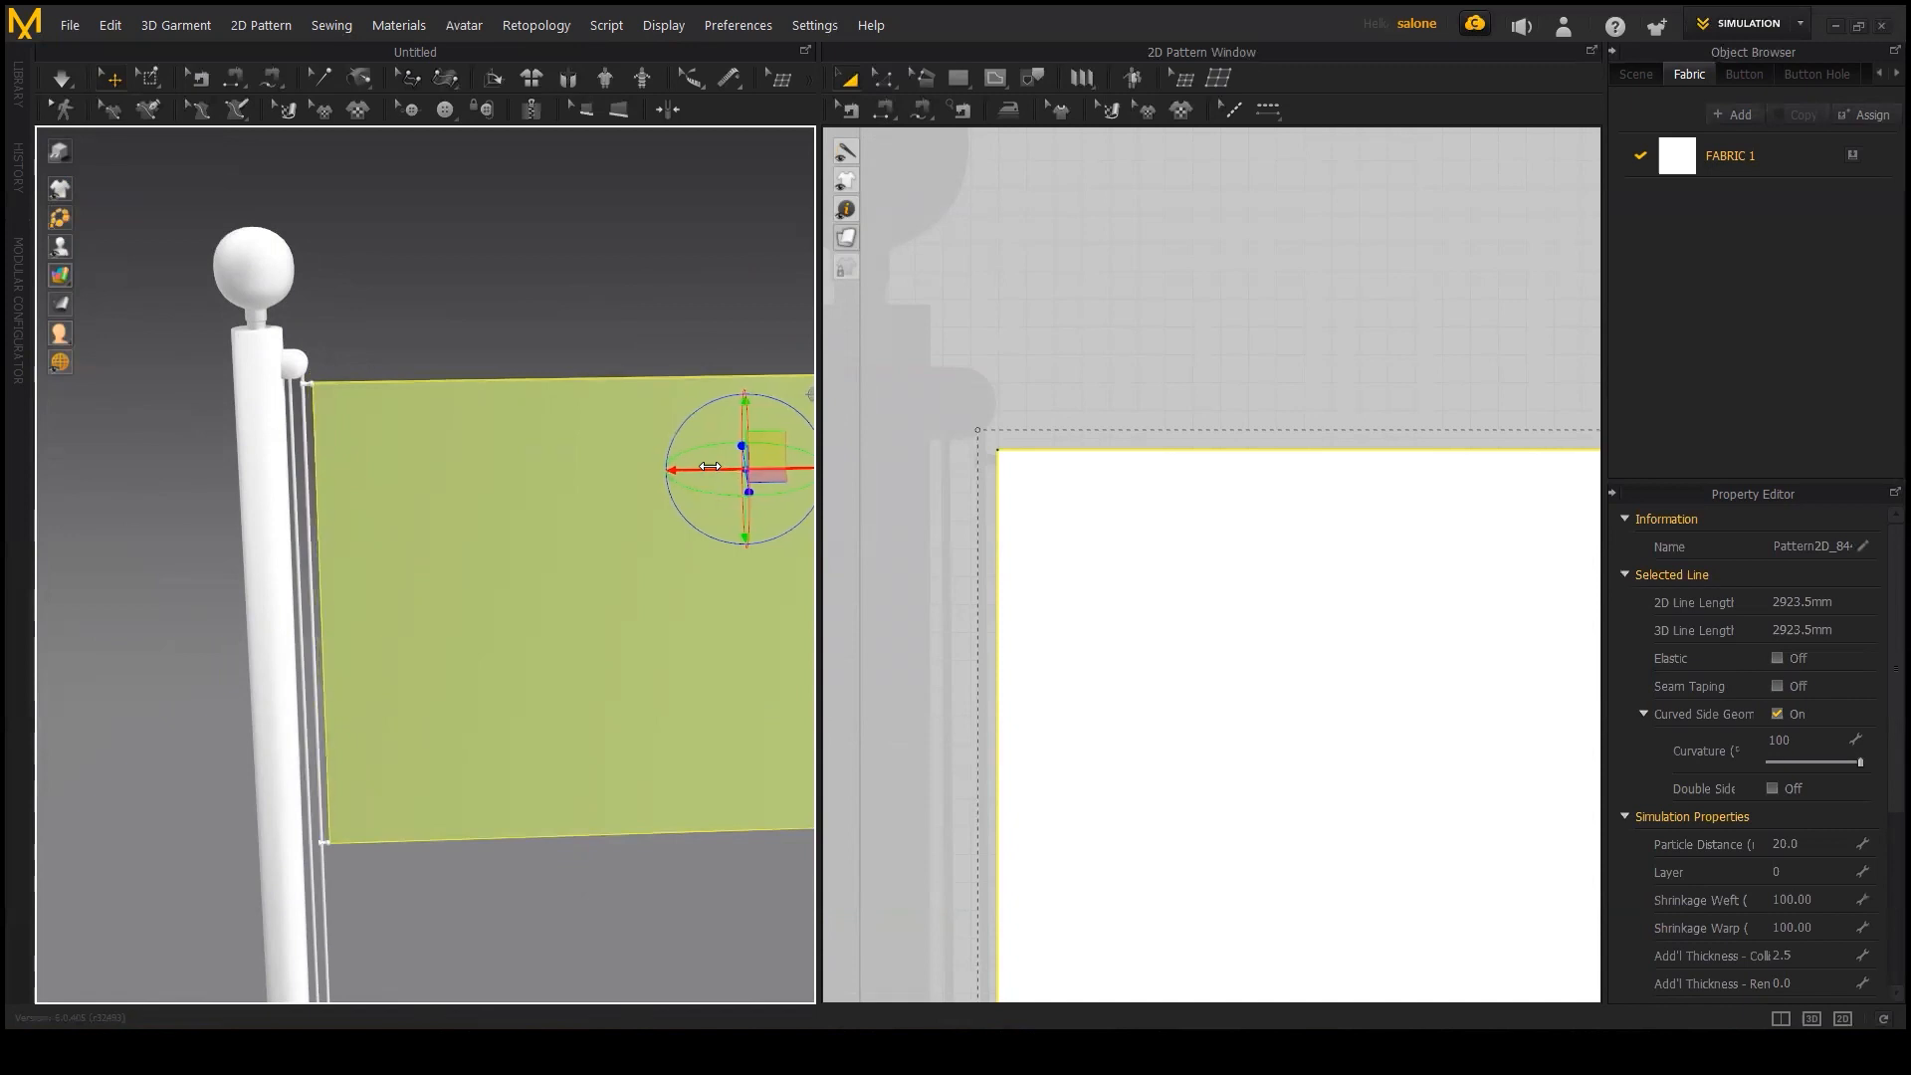
# Step: Select the flag pattern and turn on Remesh for it
pyautogui.press('Escape')
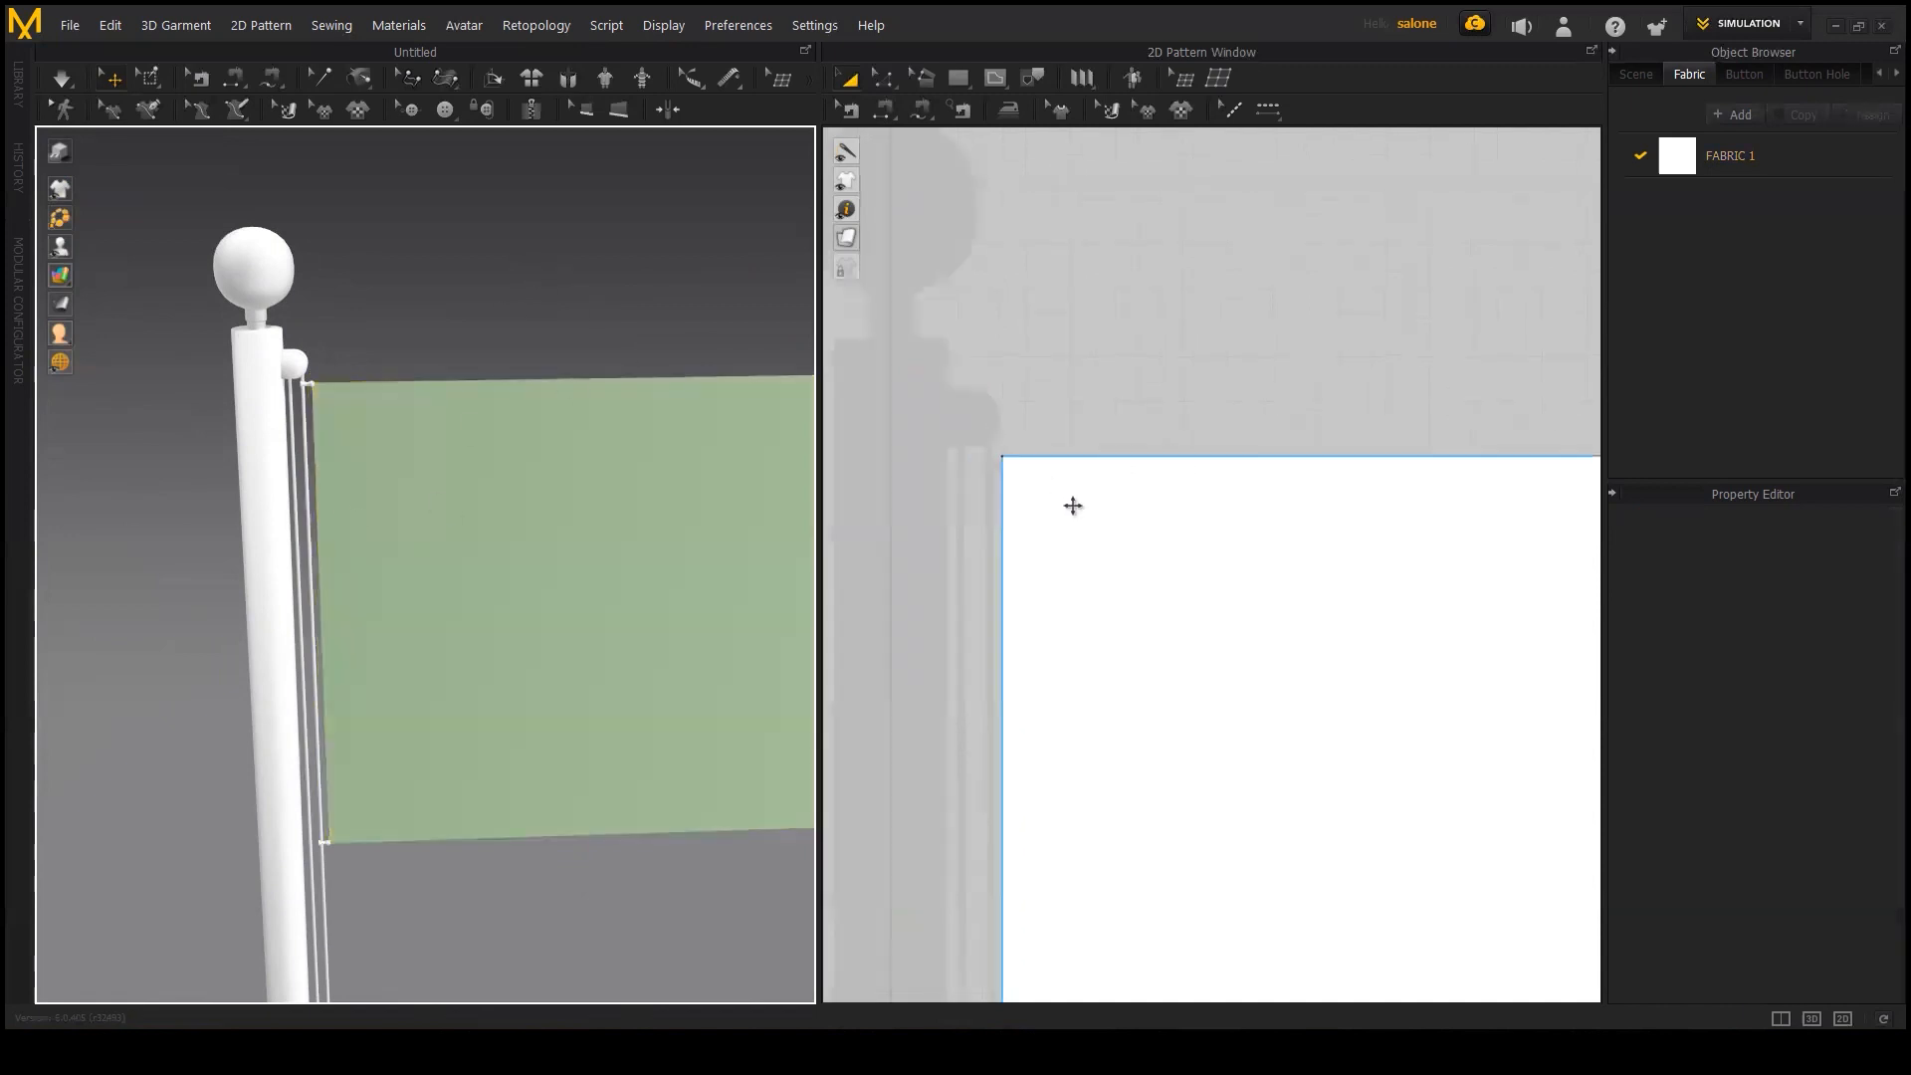
pyautogui.click(1071, 508)
pyautogui.scroll(-3, 1079, 481)
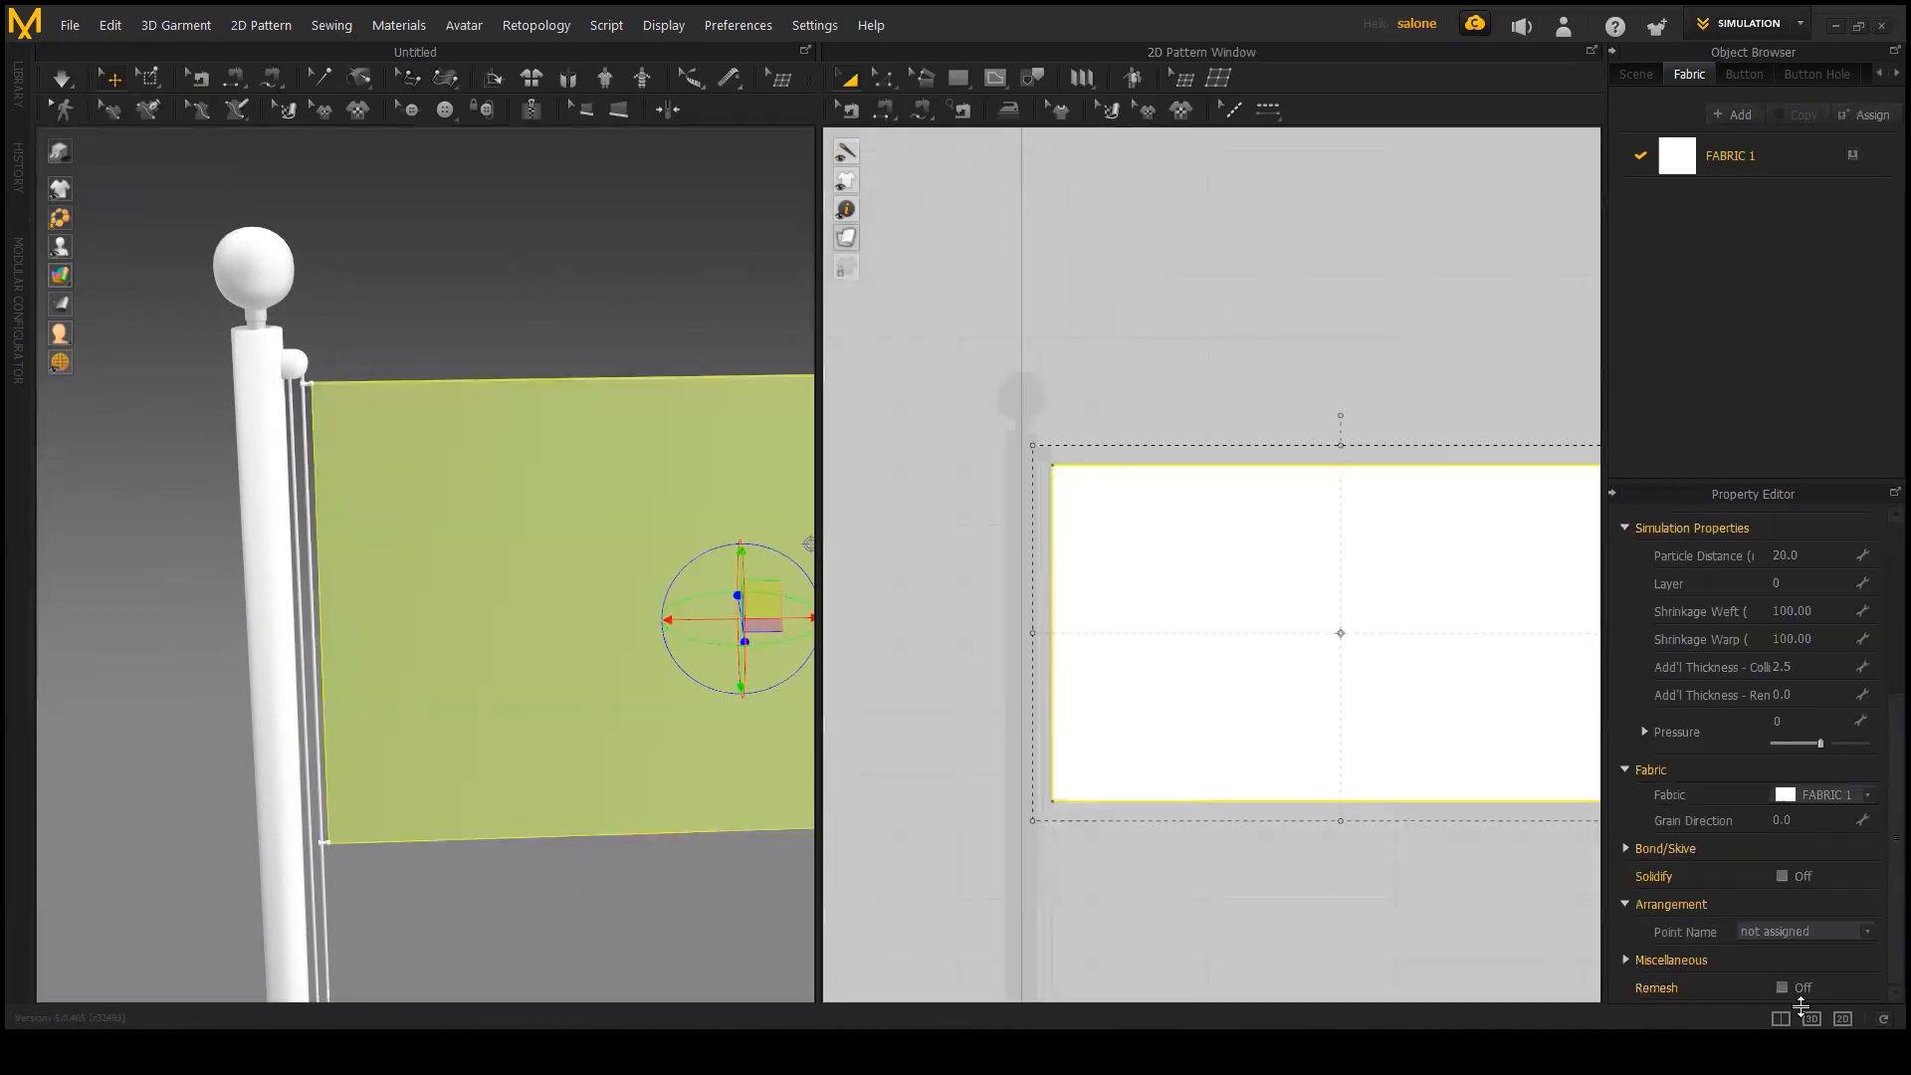
pyautogui.click(1781, 988)
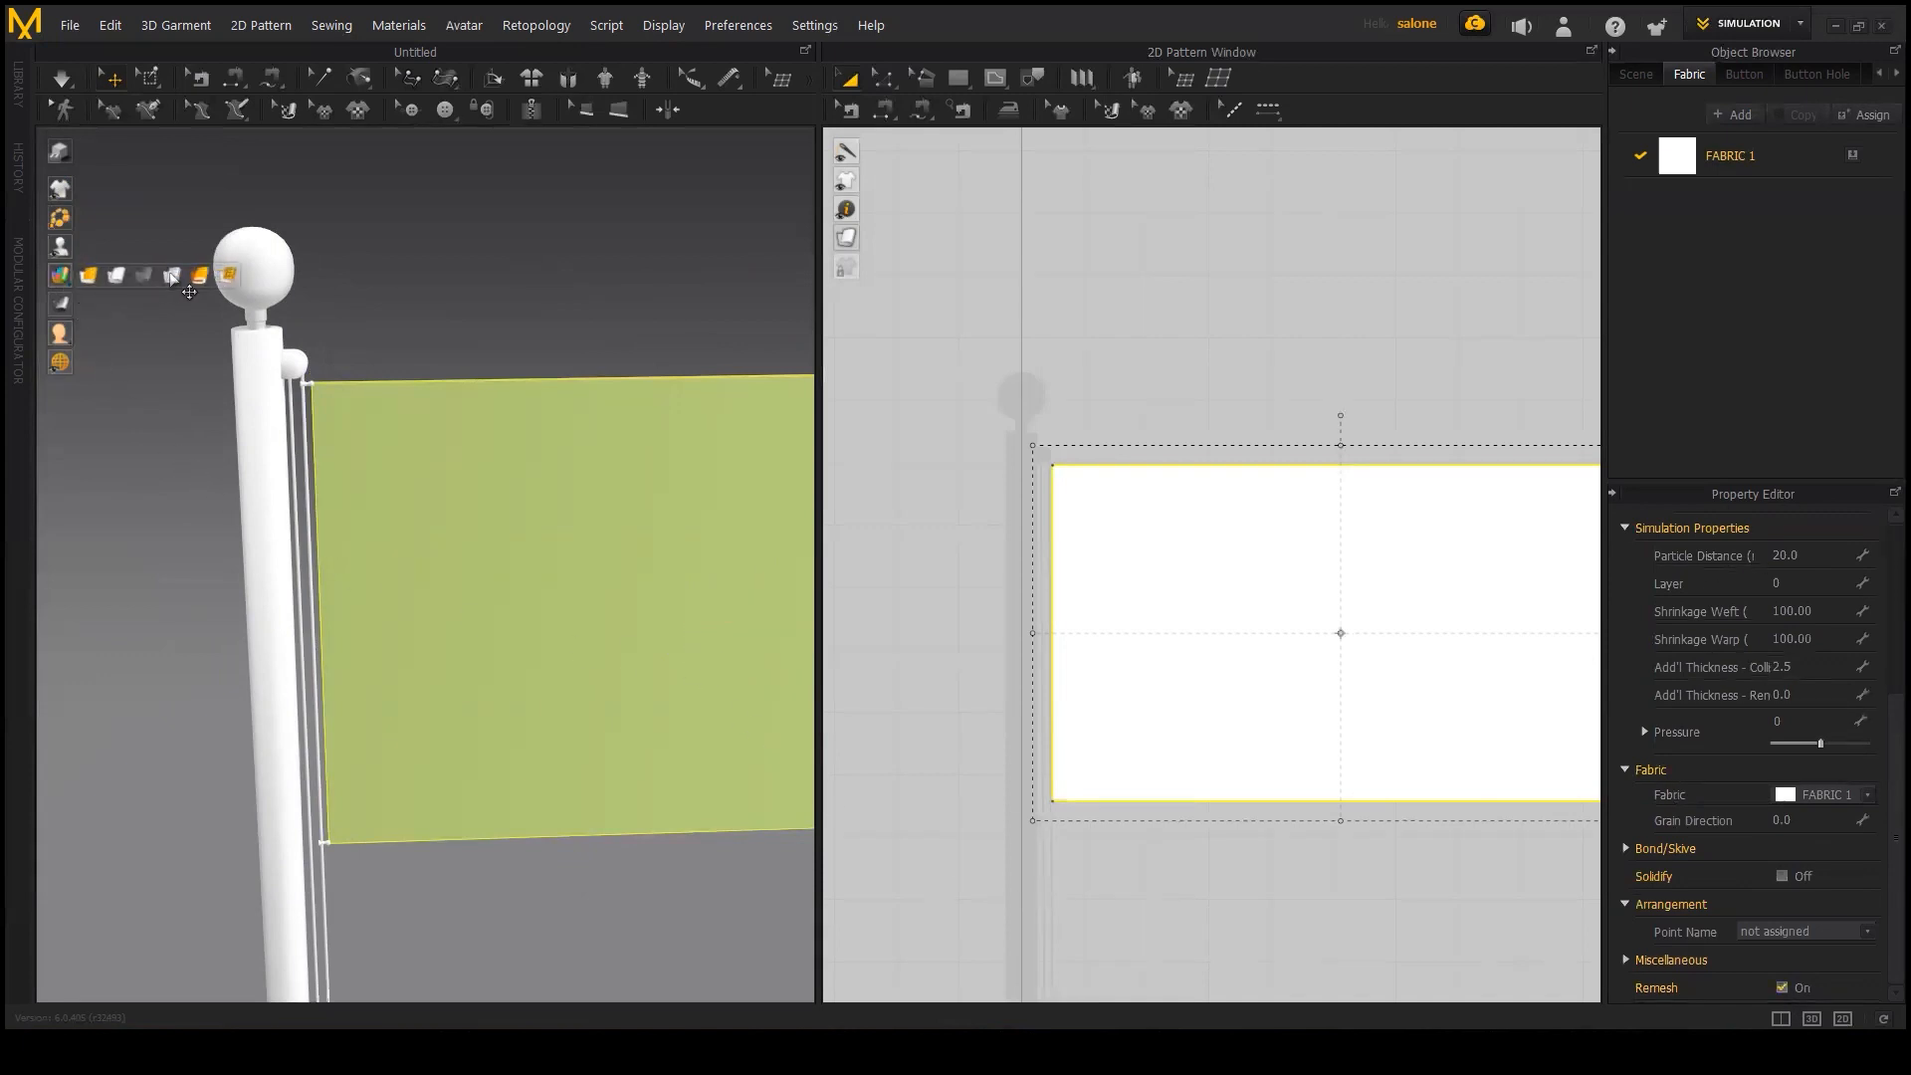
# Step: Switch the 3D garment display to mesh view to show the flag's grid near the pole, and leave the flag deselected
pyautogui.click(171, 281)
pyautogui.scroll(2, 502, 529)
pyautogui.scroll(-3, 493, 507)
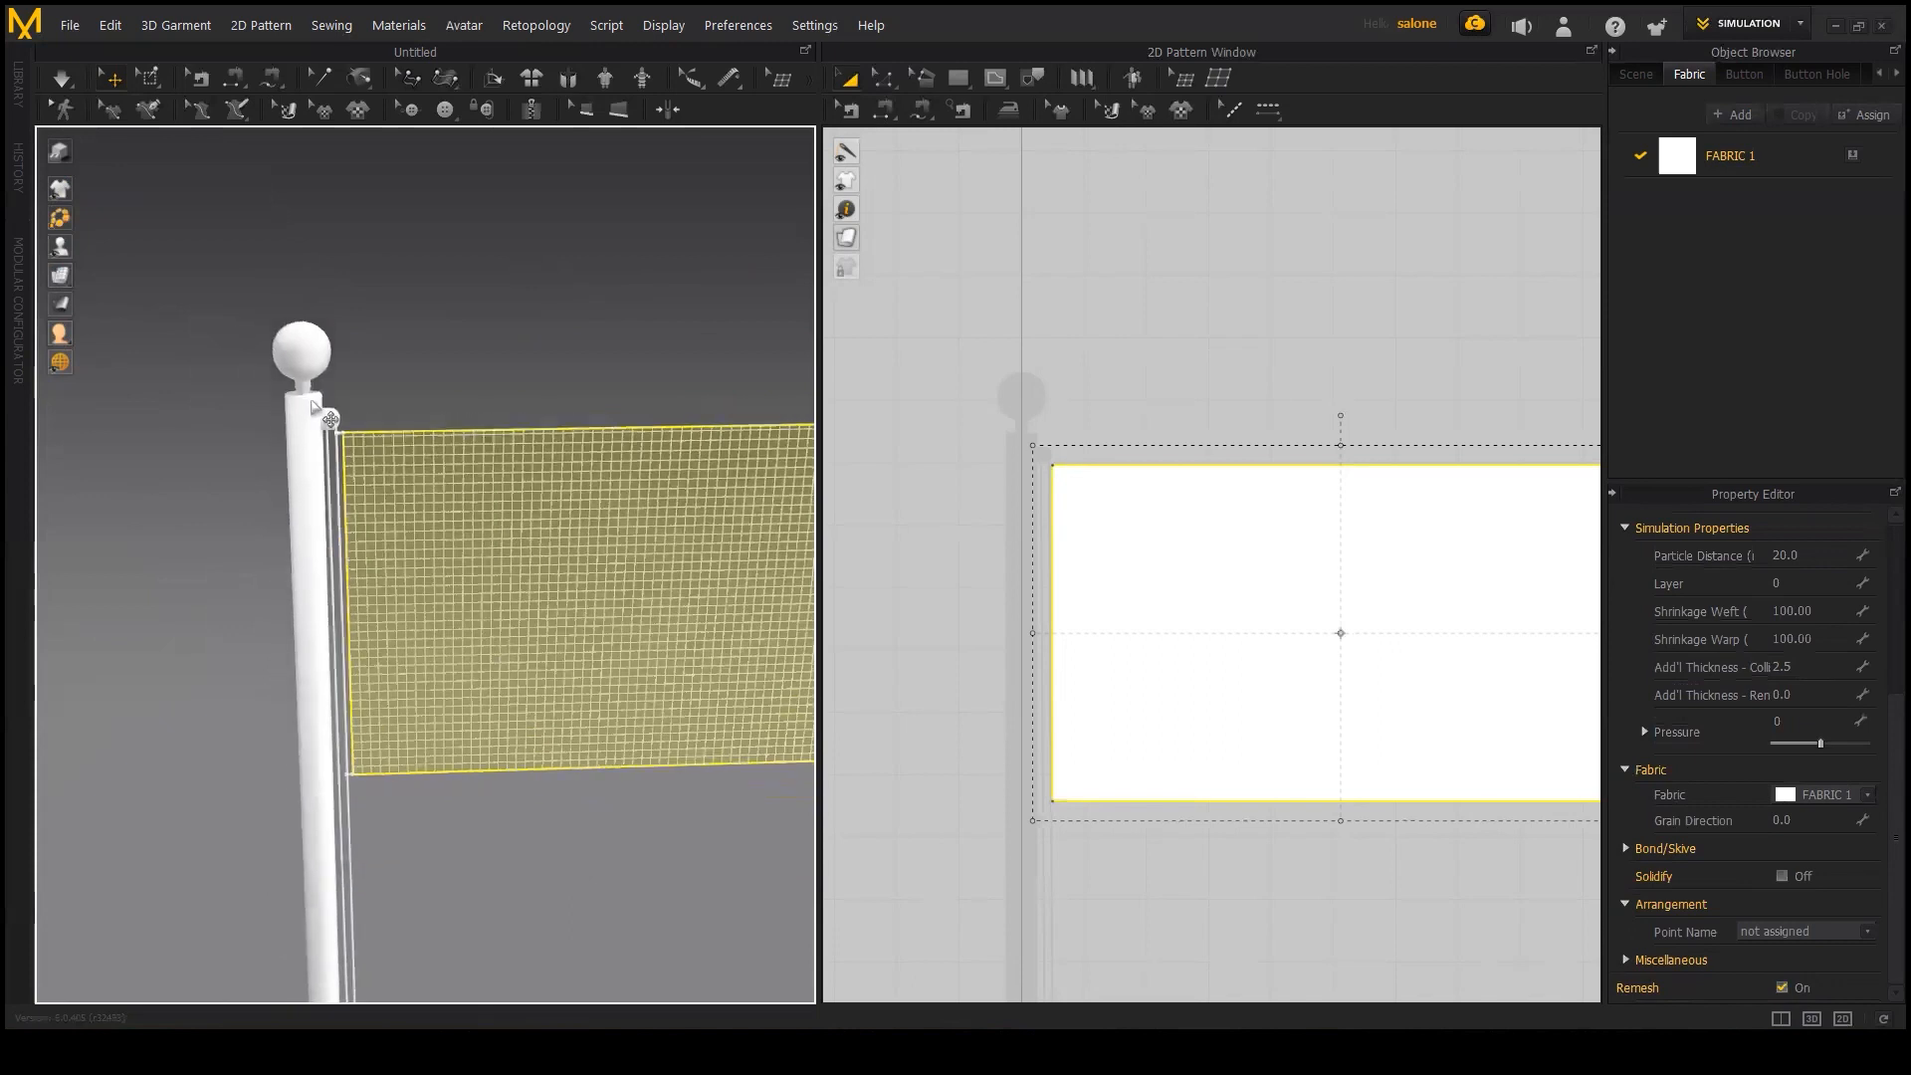
pyautogui.scroll(3, 349, 428)
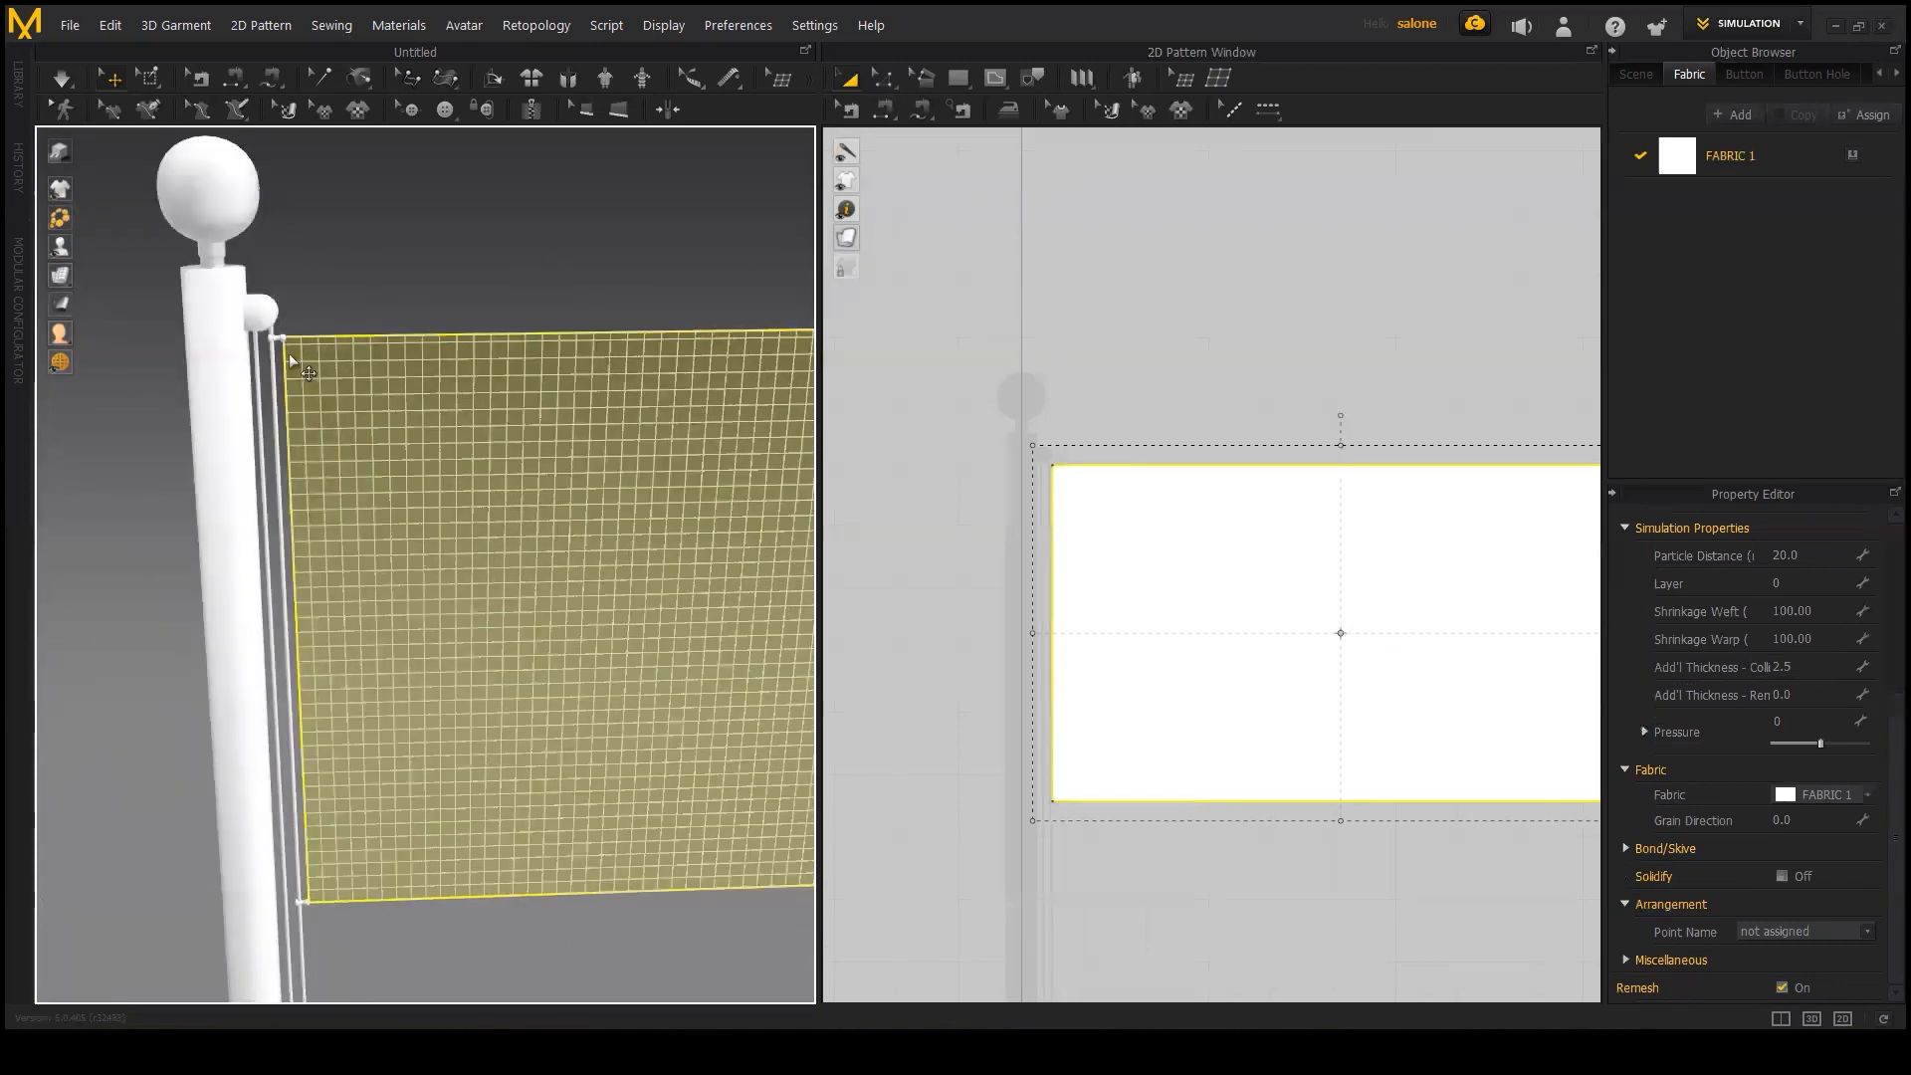
pyautogui.click(112, 79)
pyautogui.click(534, 511)
pyautogui.scroll(1, 543, 503)
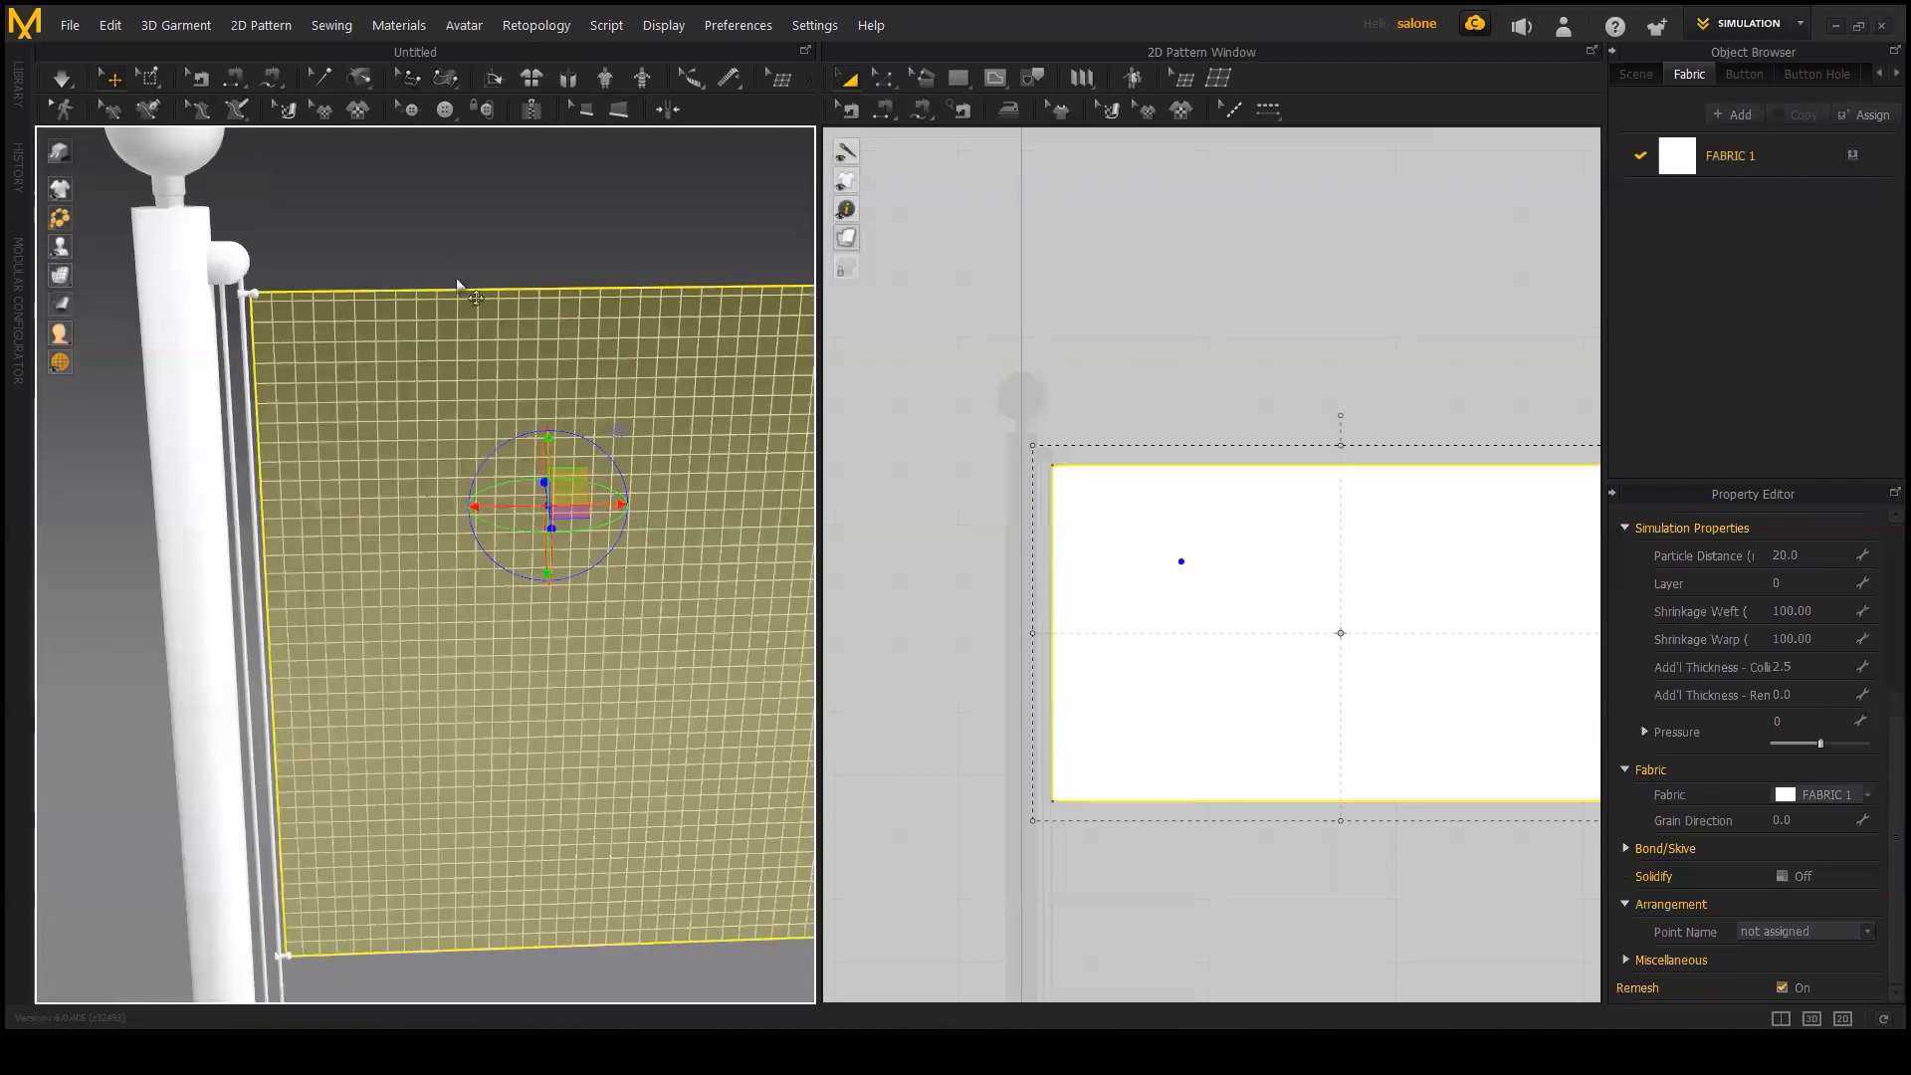
pyautogui.click(442, 207)
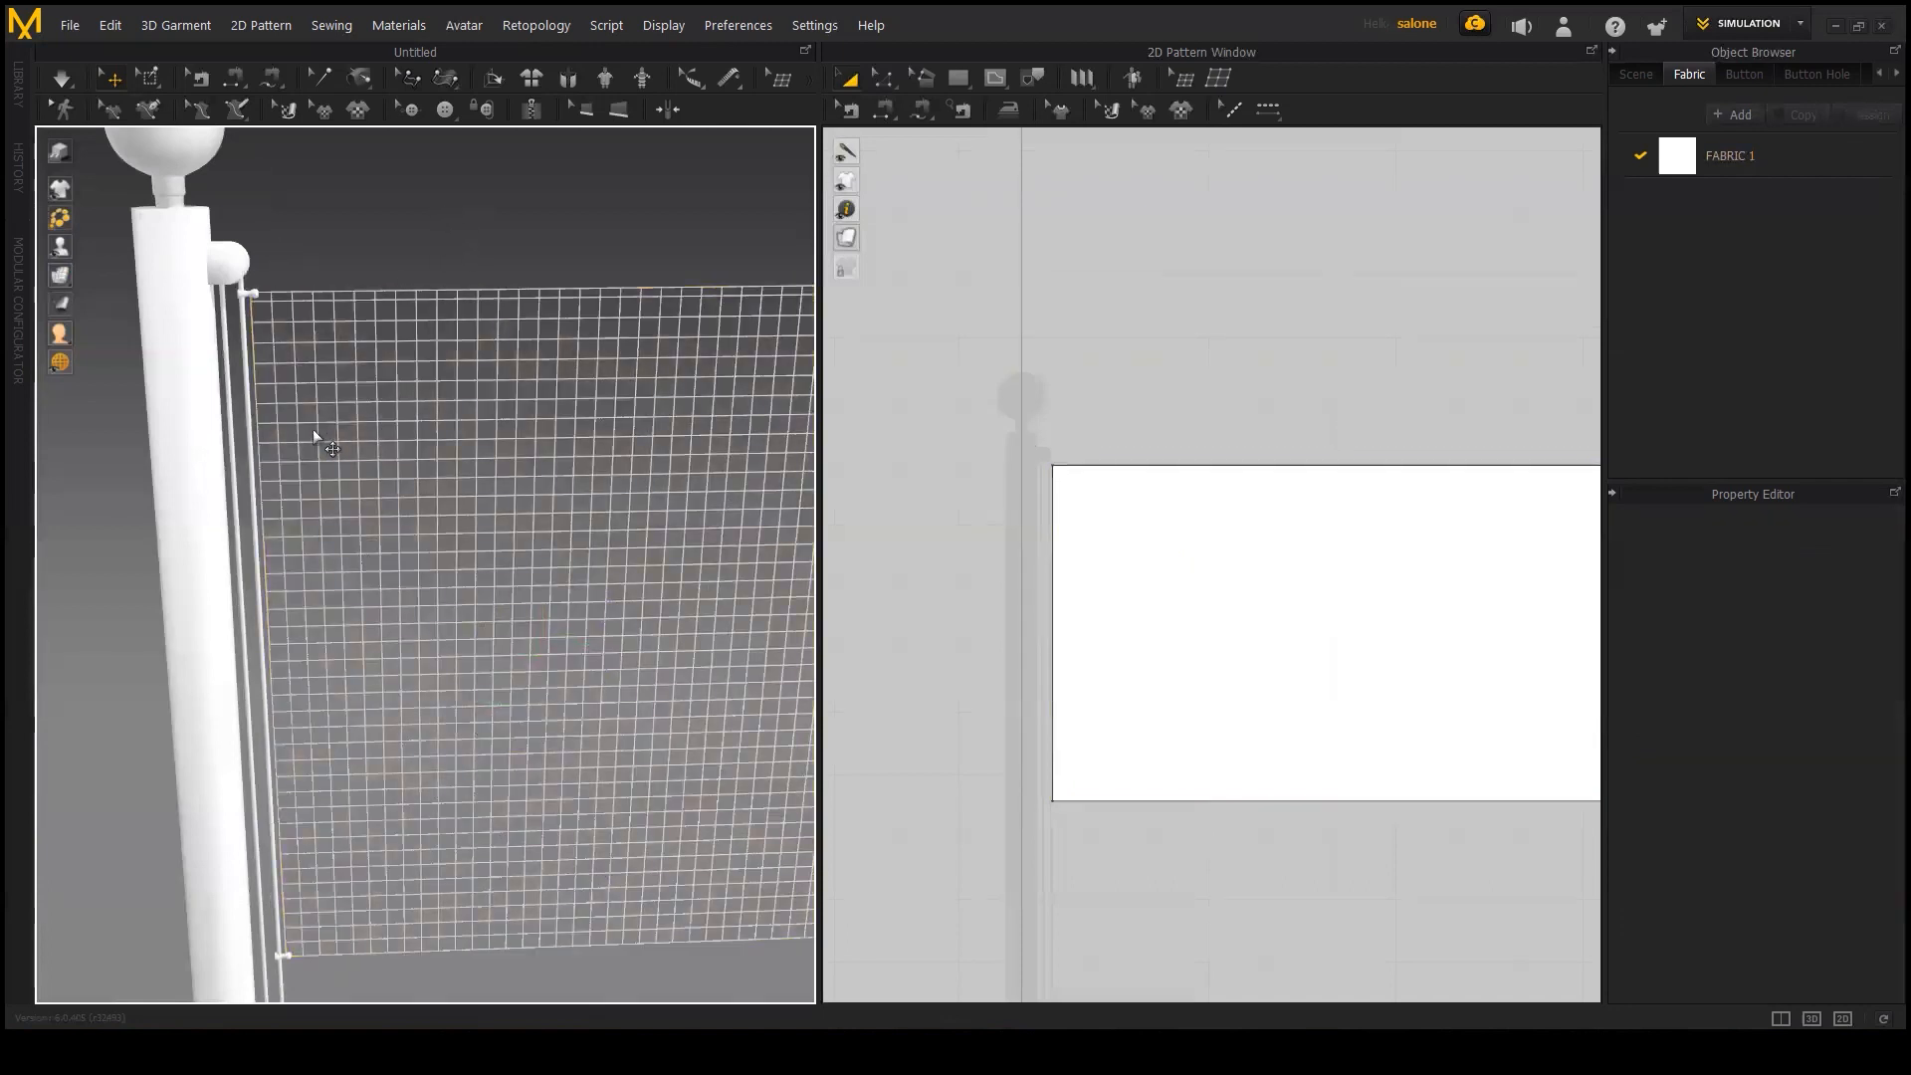
# Step: Pin a small group of mesh points at the flag's upper corner beside the pole using a box selection
pyautogui.click(347, 379)
pyautogui.click(190, 159)
pyautogui.moveTo(147, 79); pyautogui.dragTo(172, 194)
pyautogui.moveTo(245, 280); pyautogui.dragTo(263, 305)
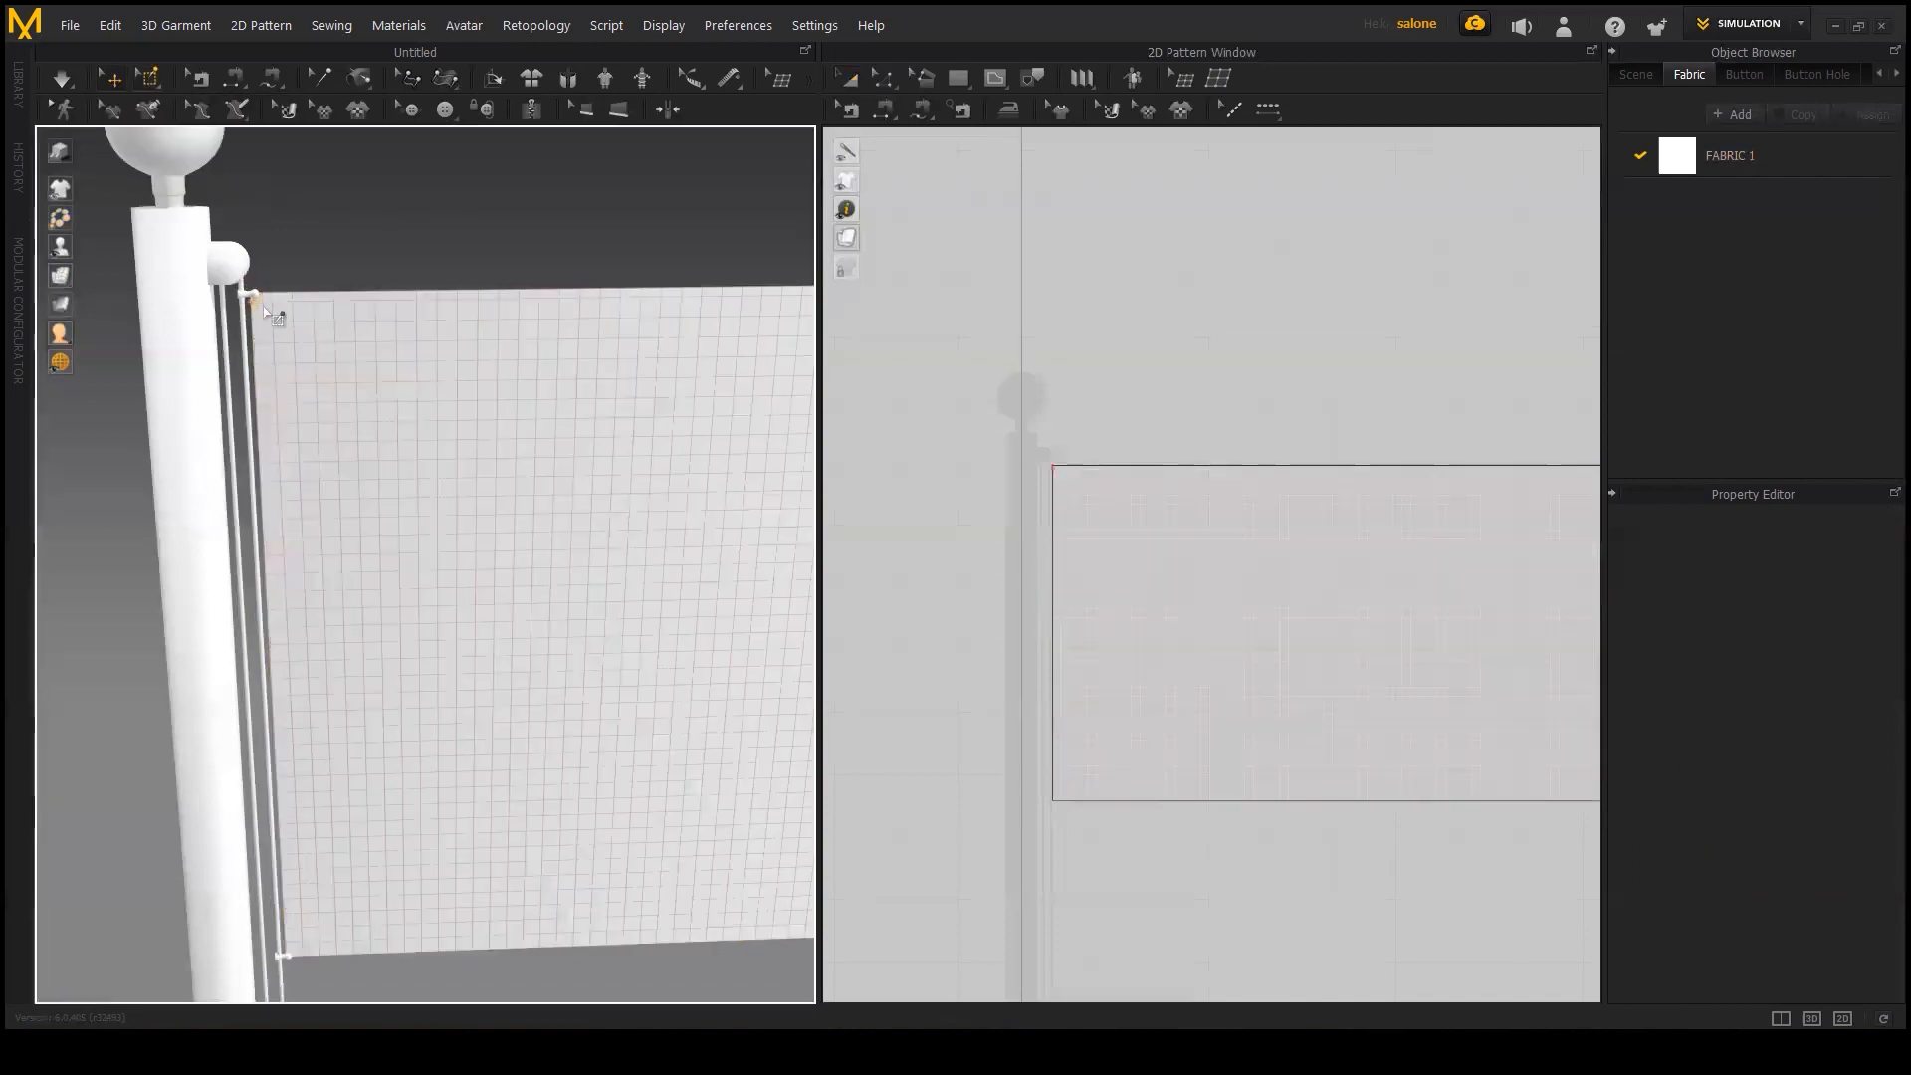
# Step: Pin the mesh points at the flag's lower corner where it meets the pole's rope
pyautogui.moveTo(295, 495); pyautogui.dragTo(299, 247, button='middle')
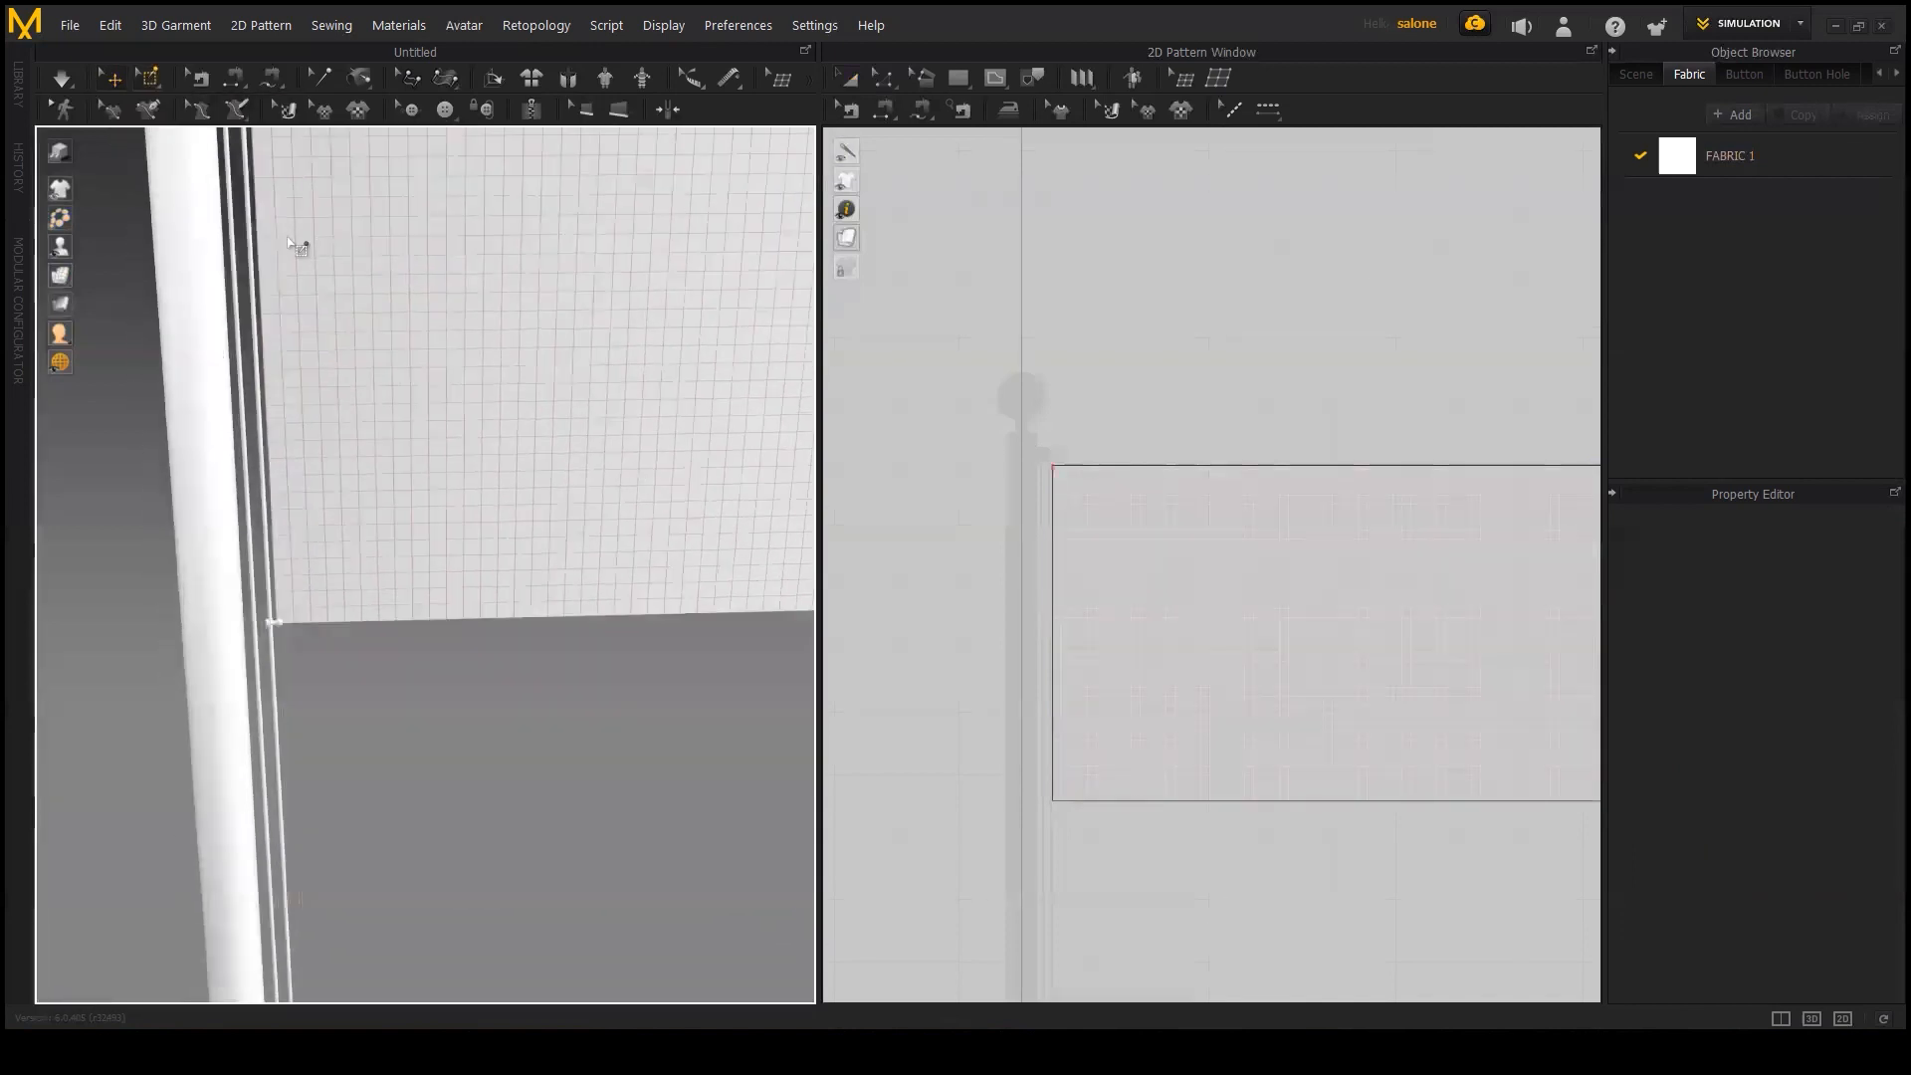
pyautogui.click(267, 622)
pyautogui.scroll(2, 313, 659)
pyautogui.scroll(-2, 312, 658)
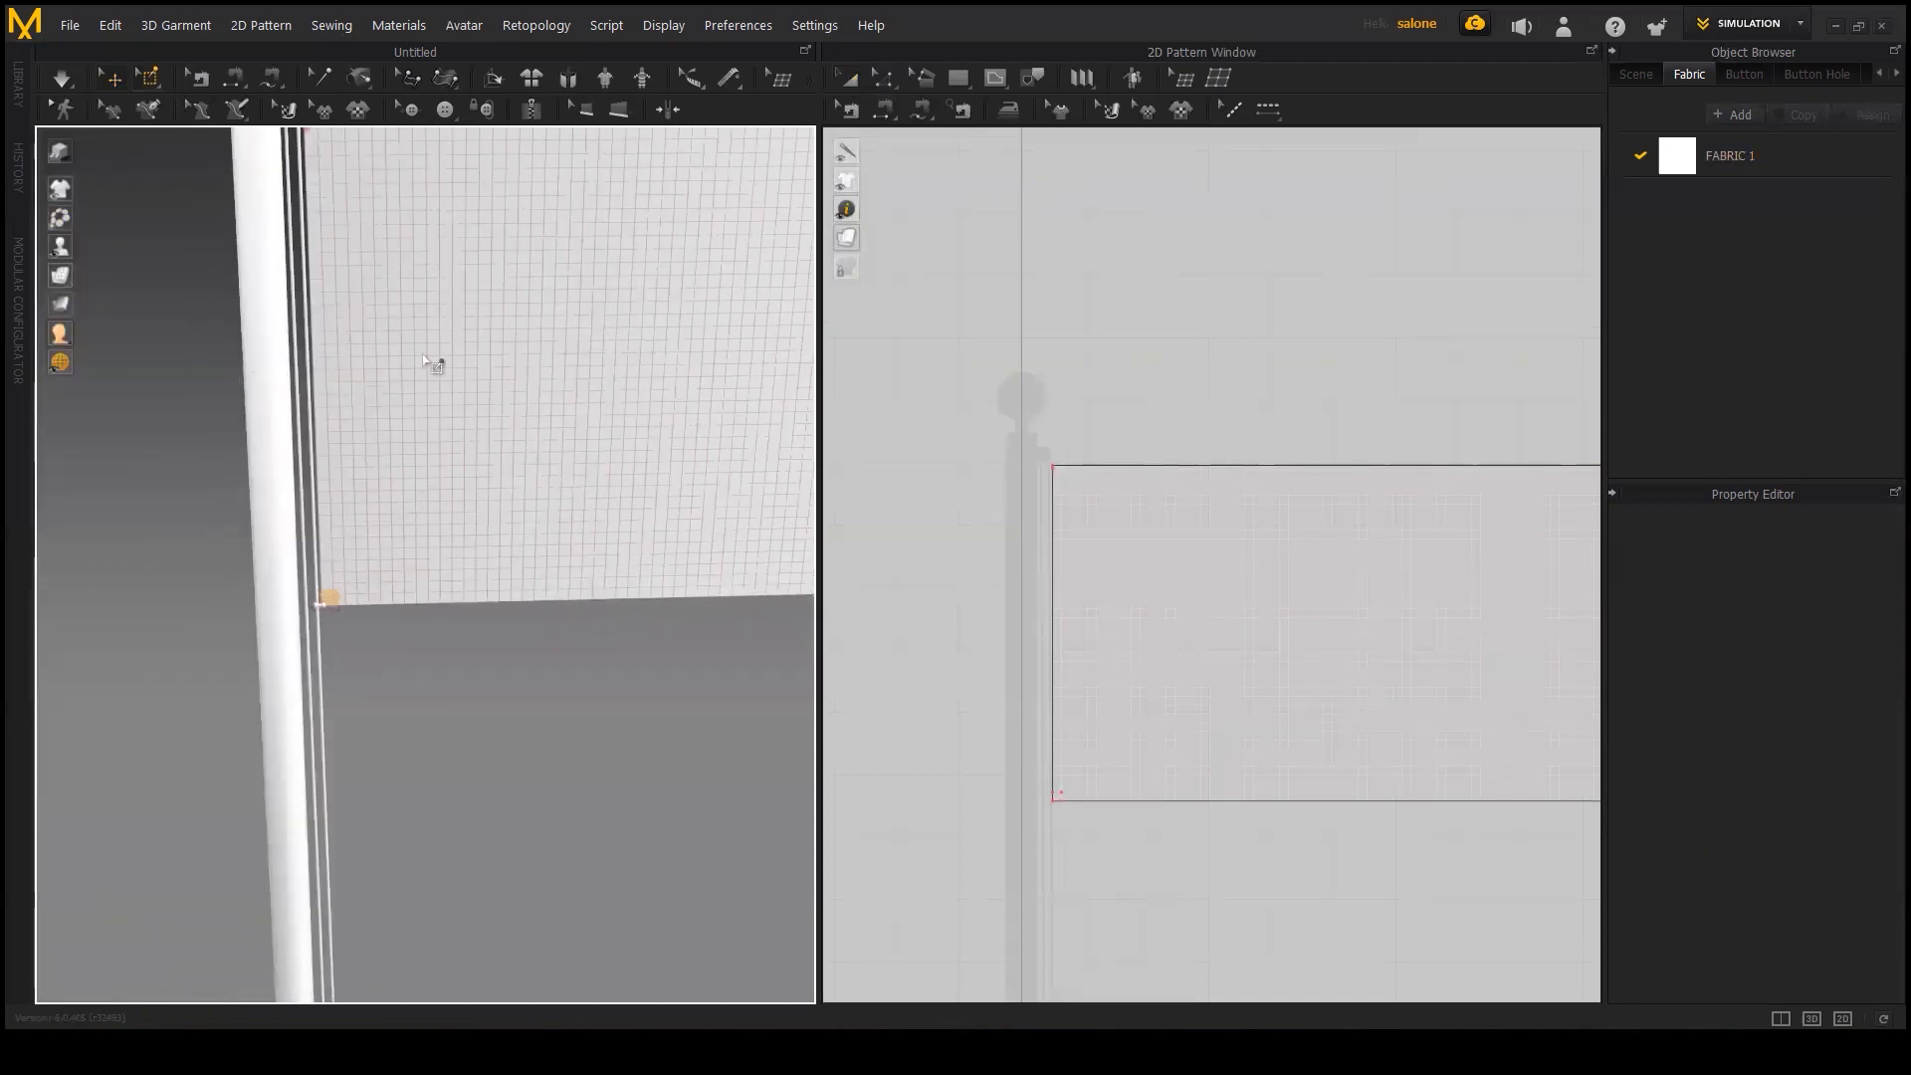
pyautogui.scroll(-3, 428, 510)
pyautogui.moveTo(363, 472); pyautogui.dragTo(344, 470, button='middle')
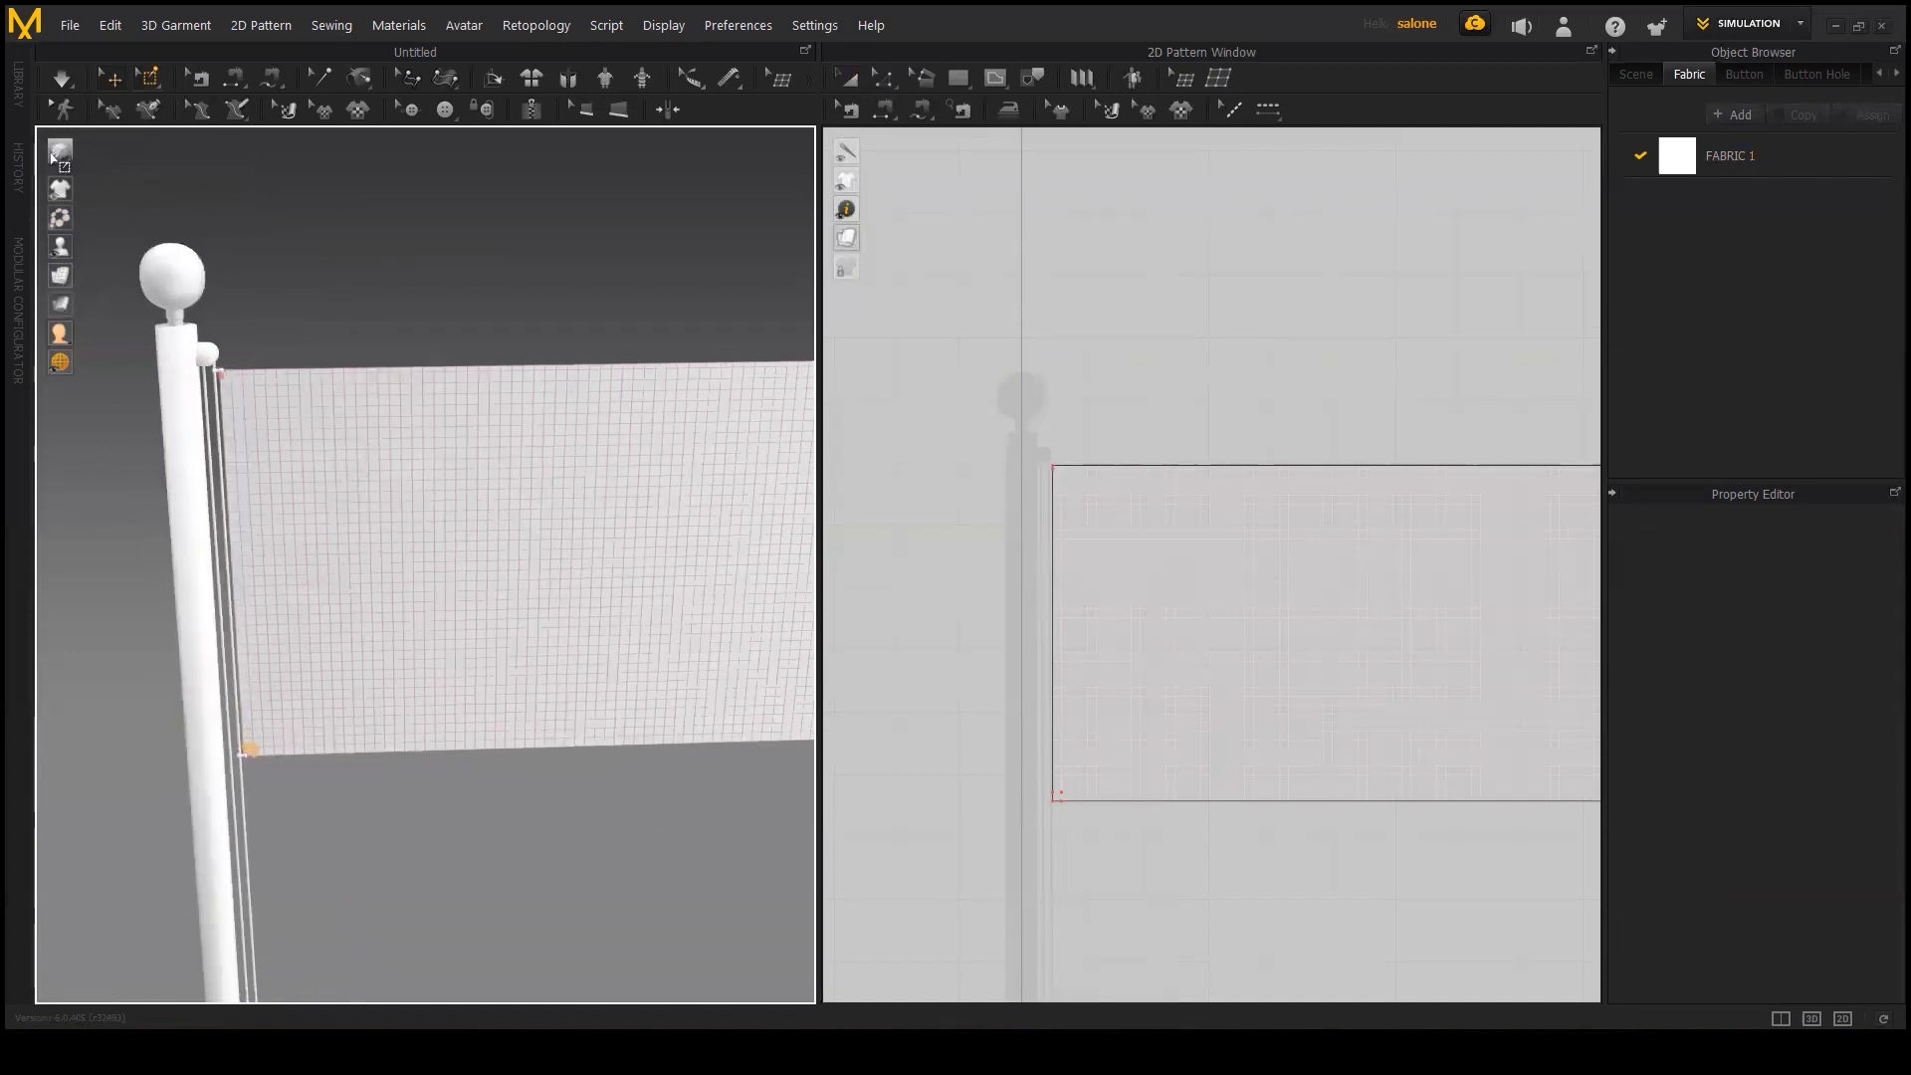
# Step: Return the flag to a solid surface display and simulate it so it drapes from the two pinned corners
pyautogui.click(113, 82)
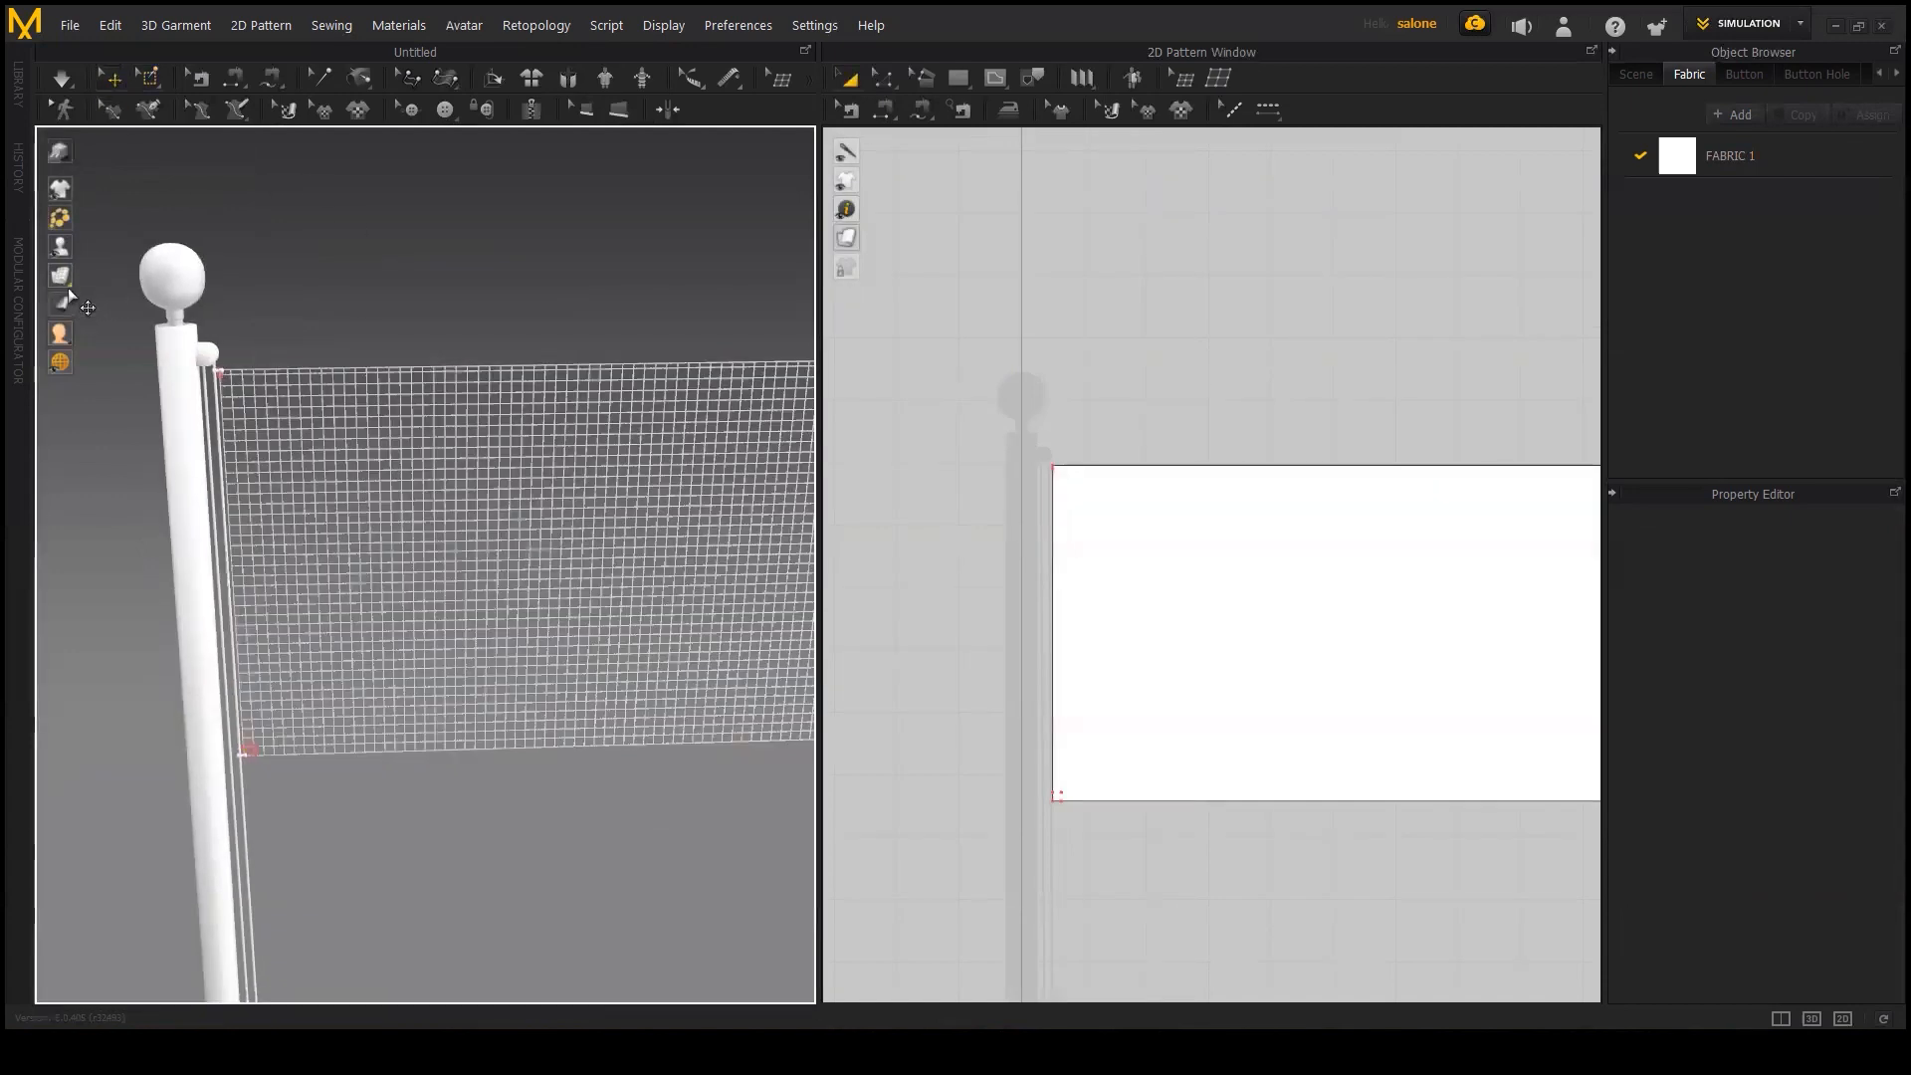
pyautogui.click(118, 274)
pyautogui.press('space')
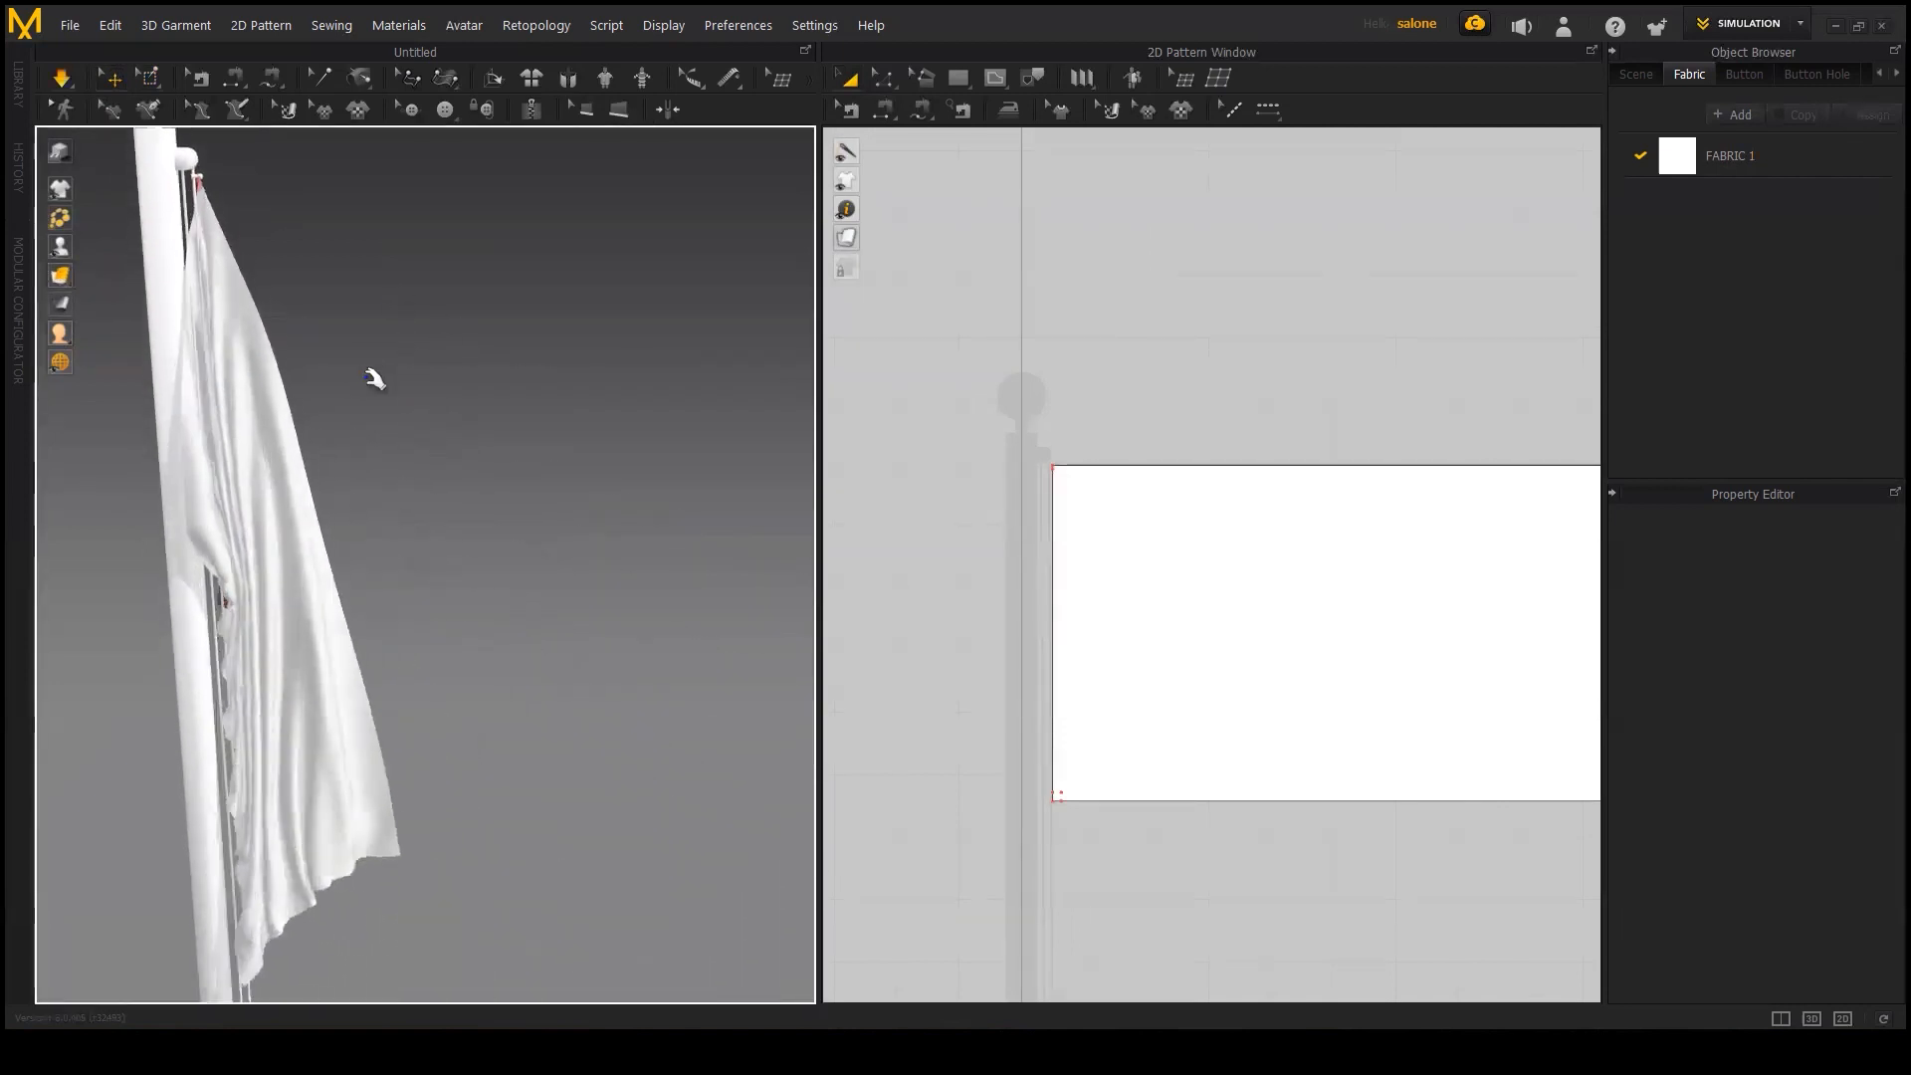
pyautogui.scroll(-5, 371, 390)
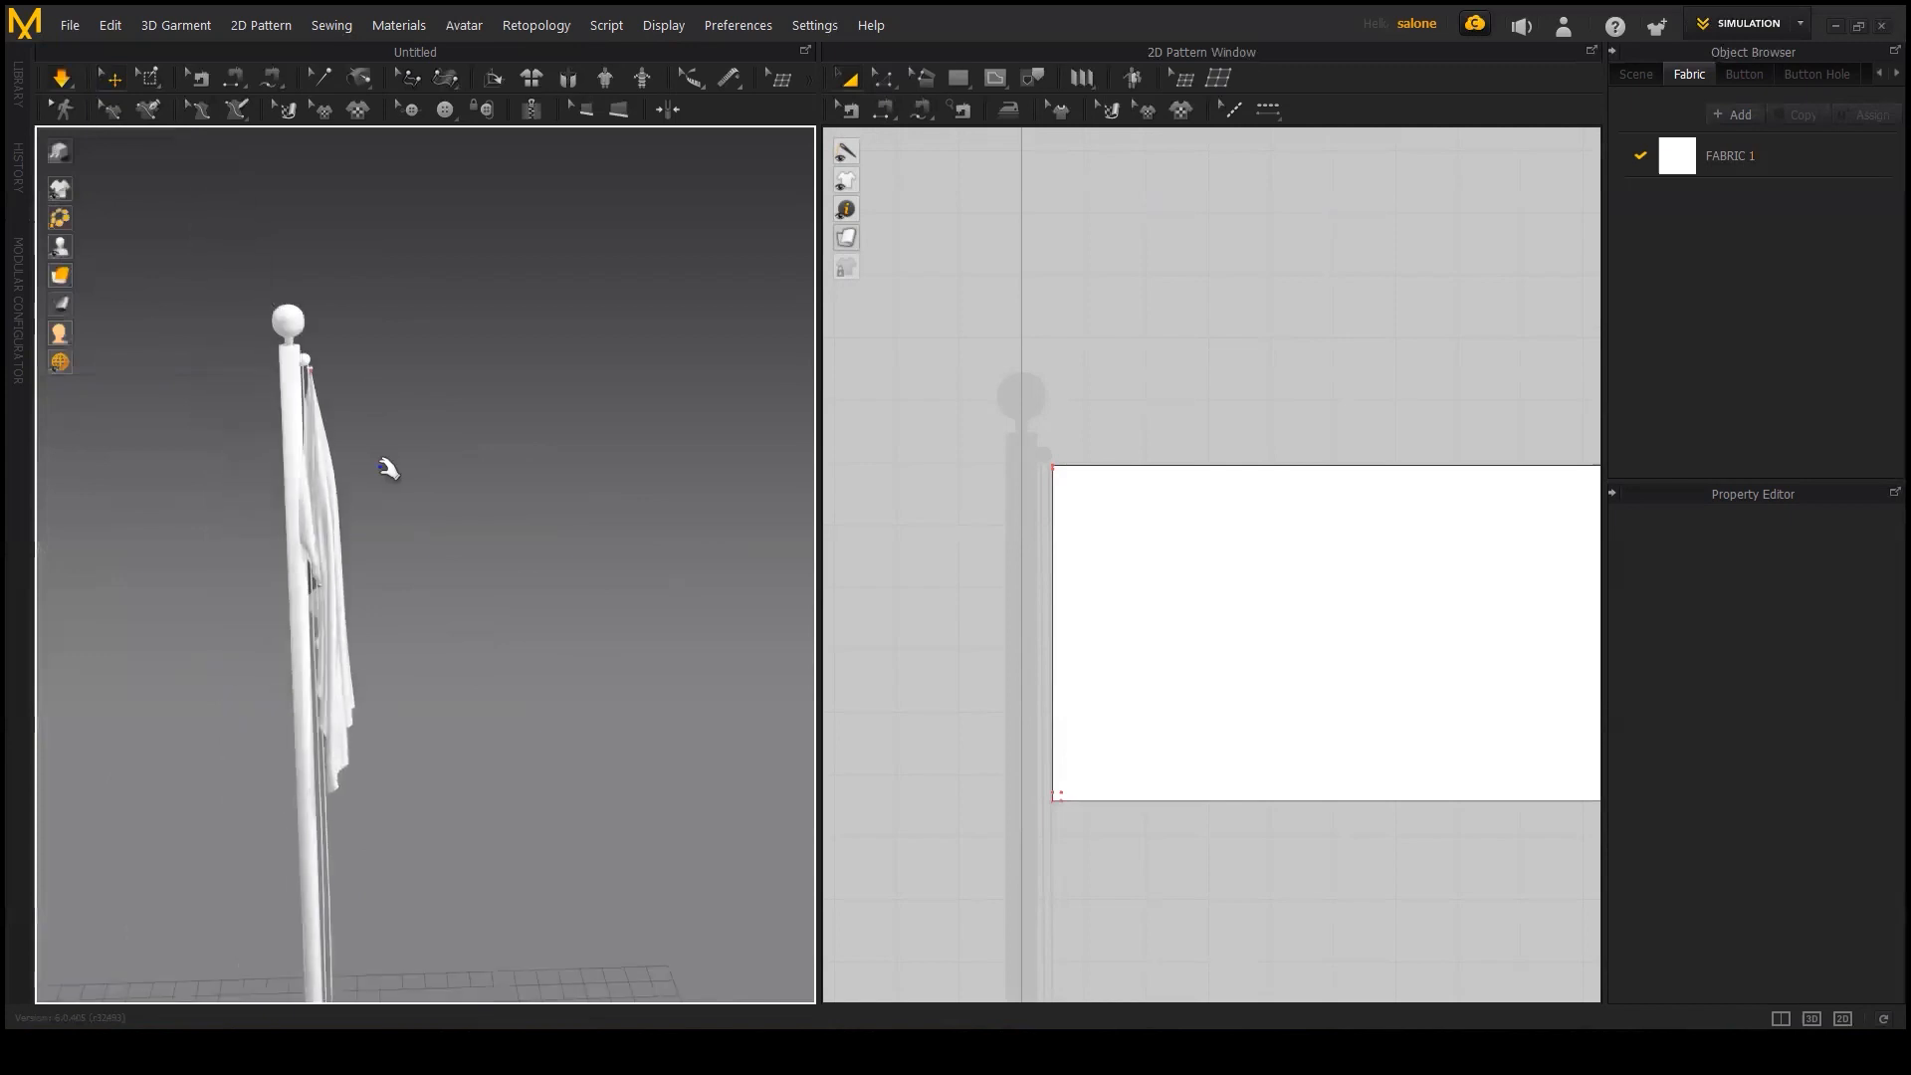
pyautogui.click(350, 489)
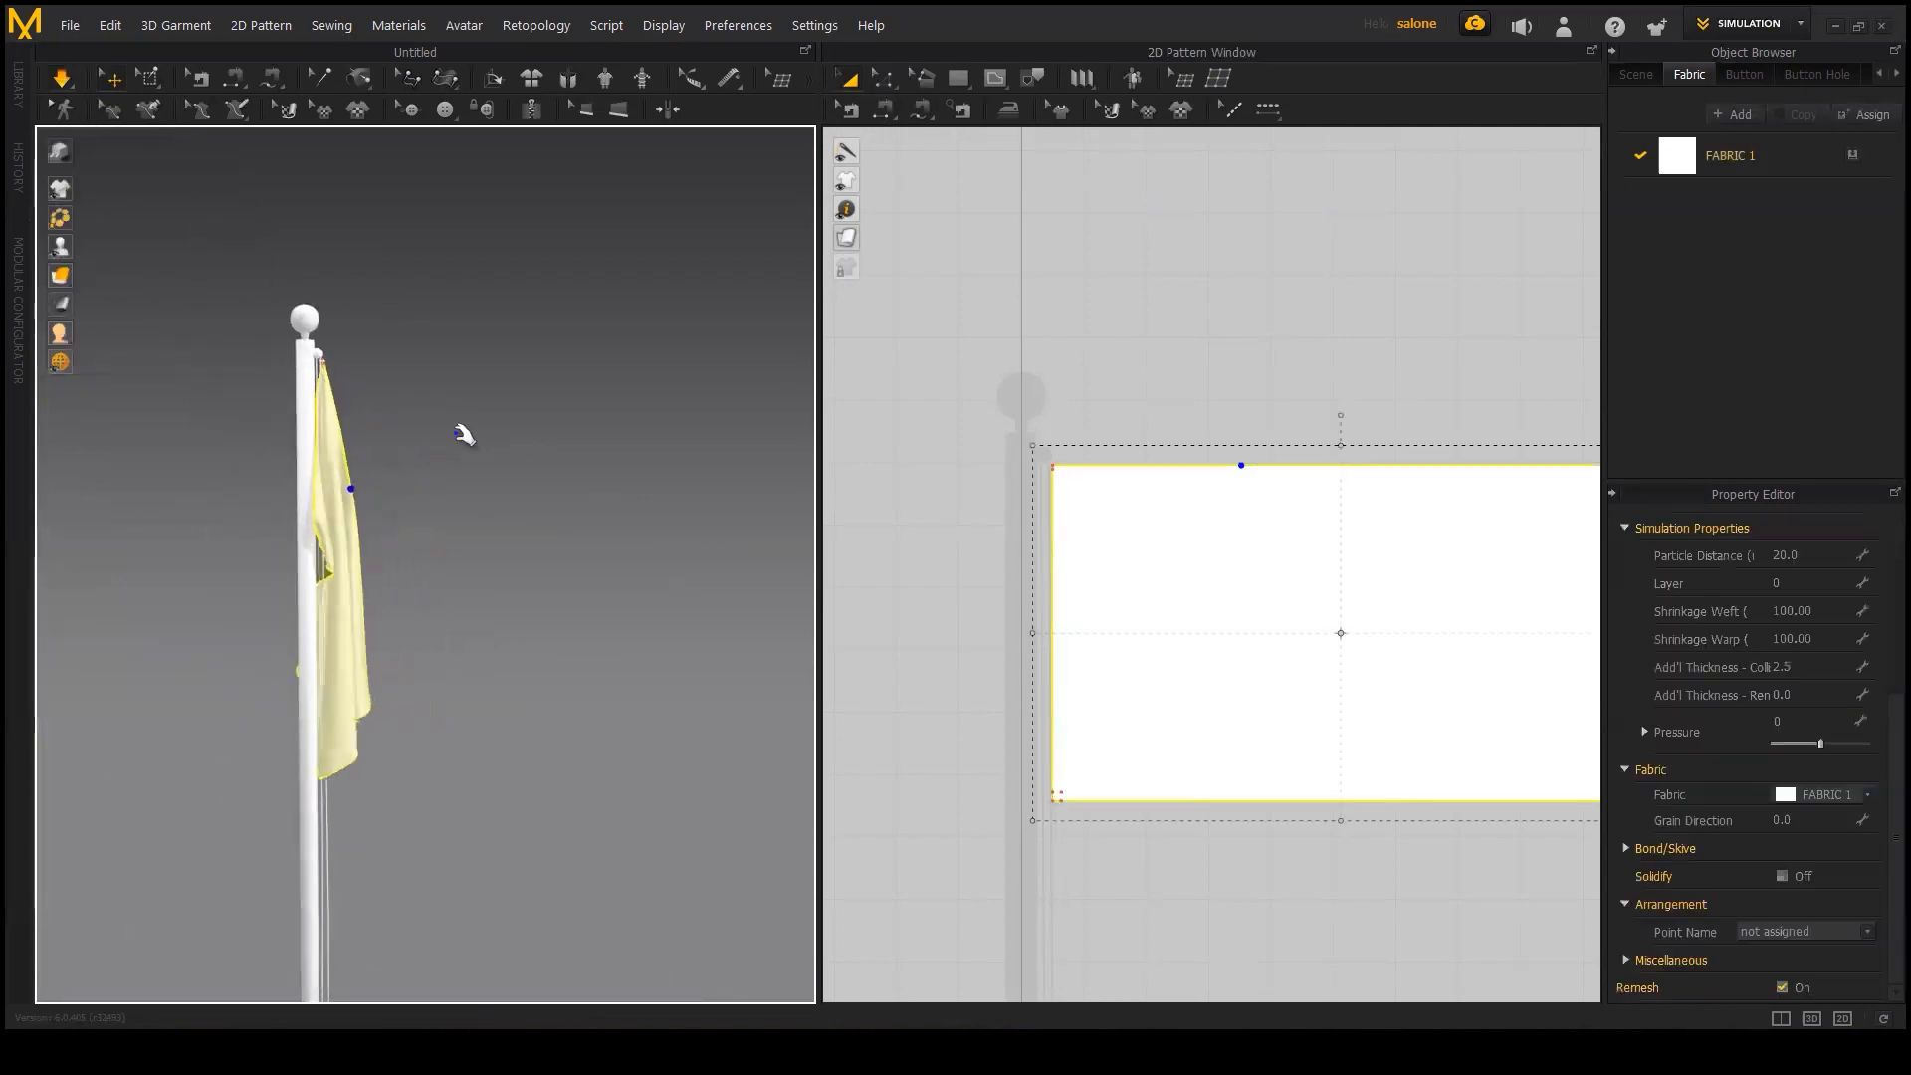
pyautogui.click(461, 435)
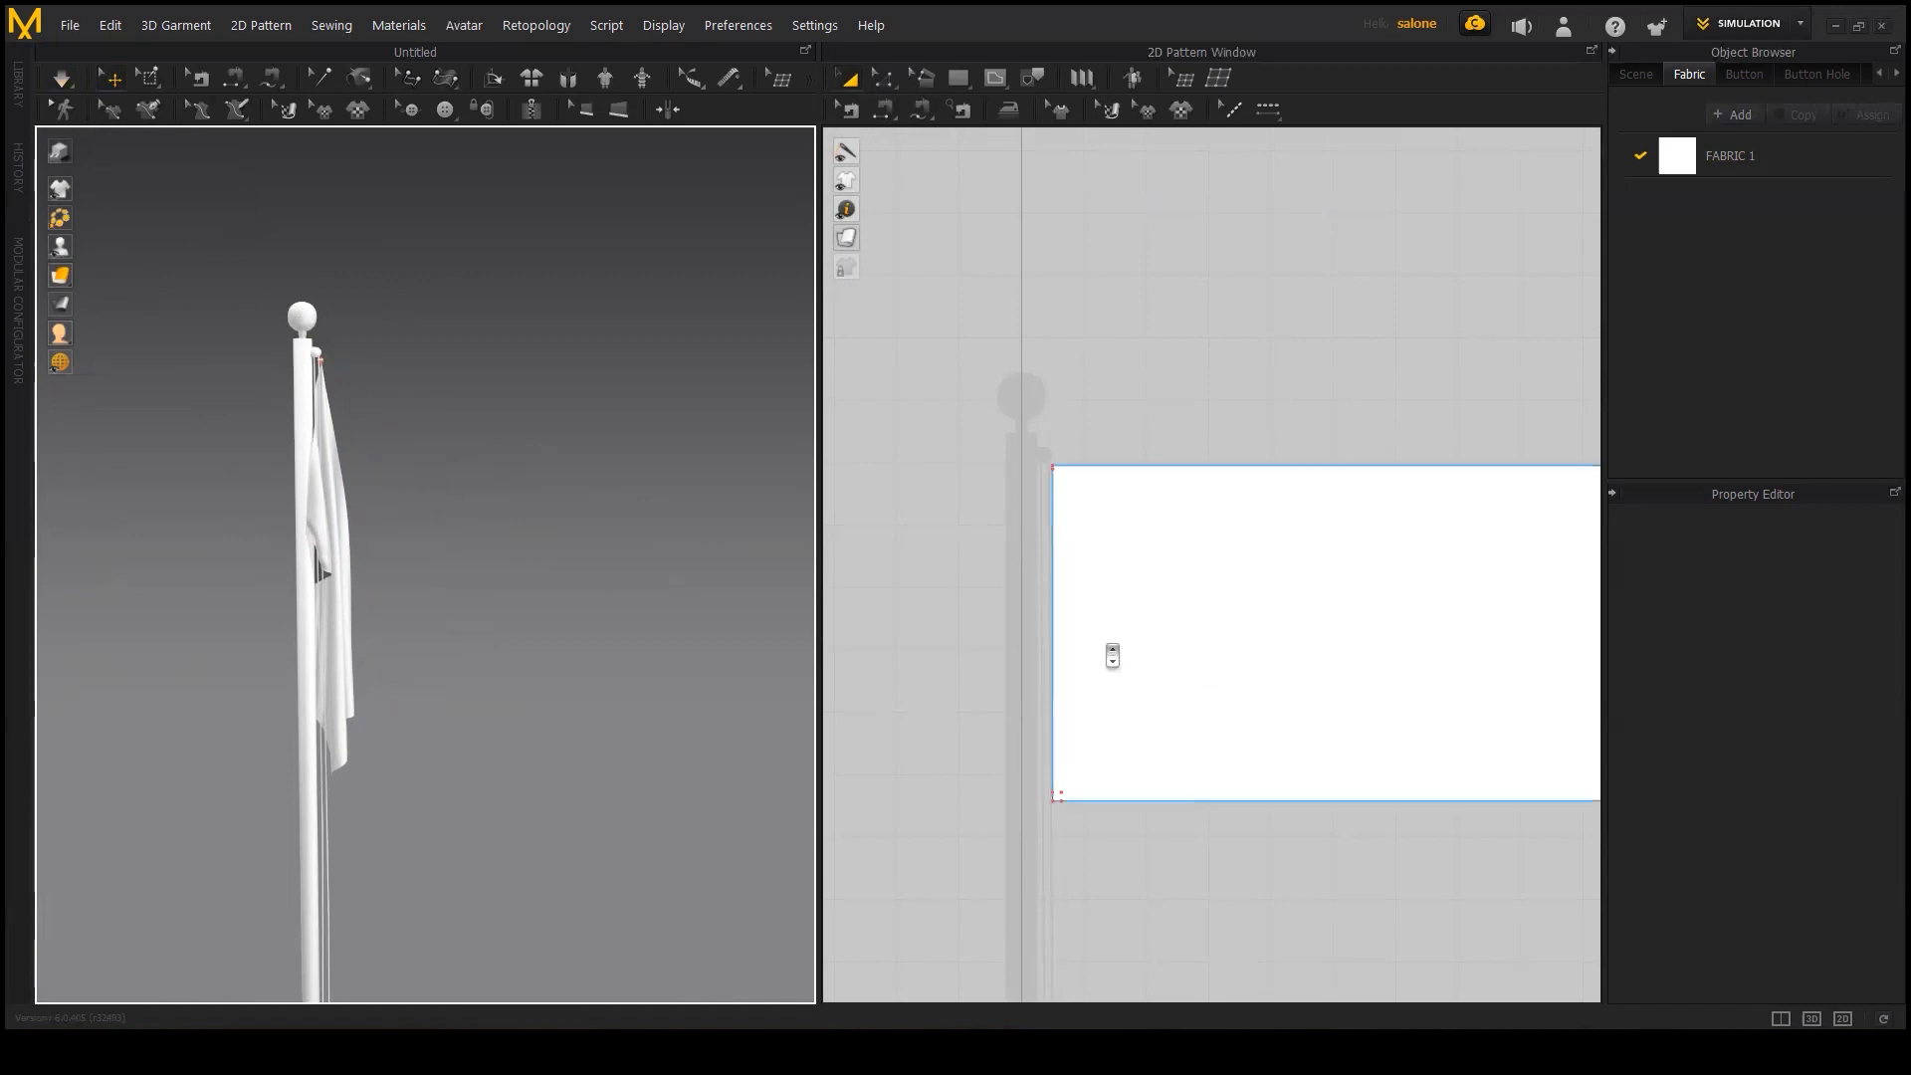
# Step: Show the wind controller in the 3D environment with the whole flagpole in view
pyautogui.scroll(-3, 1109, 653)
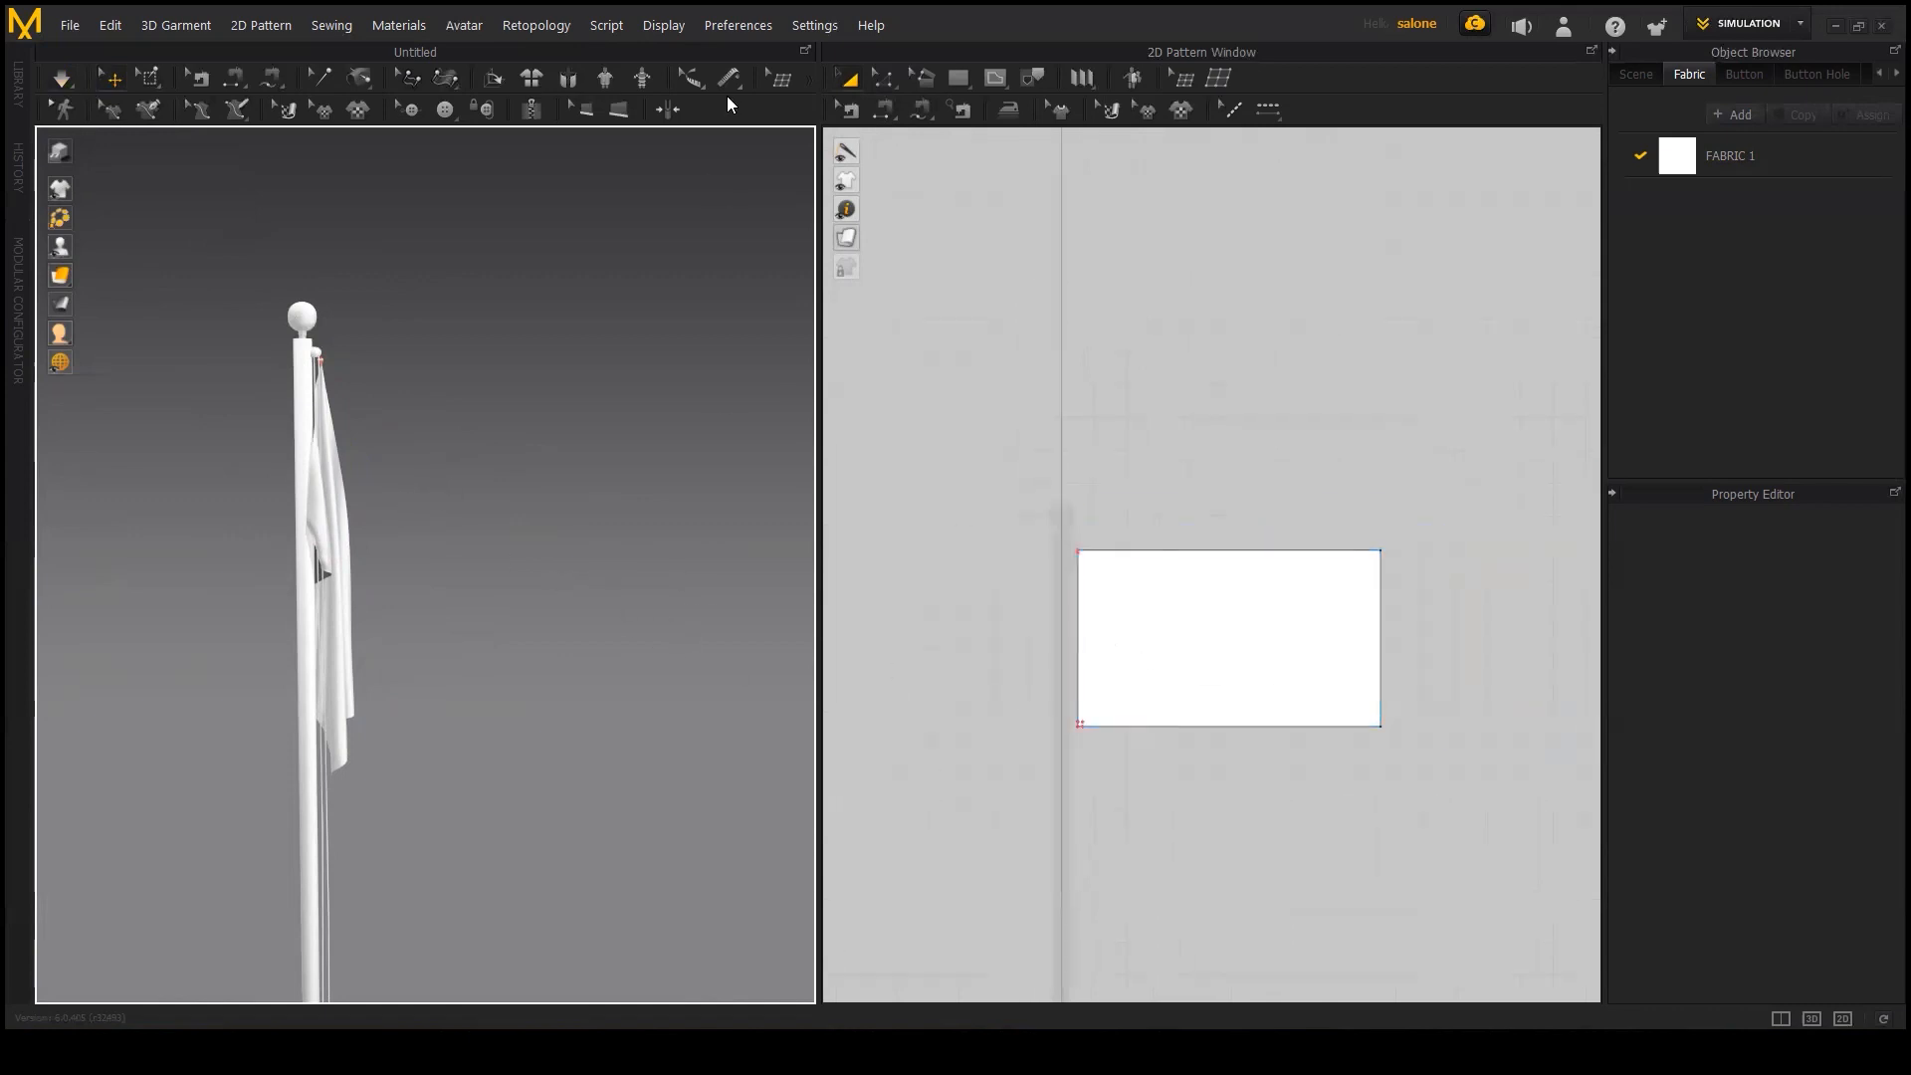
pyautogui.click(681, 26)
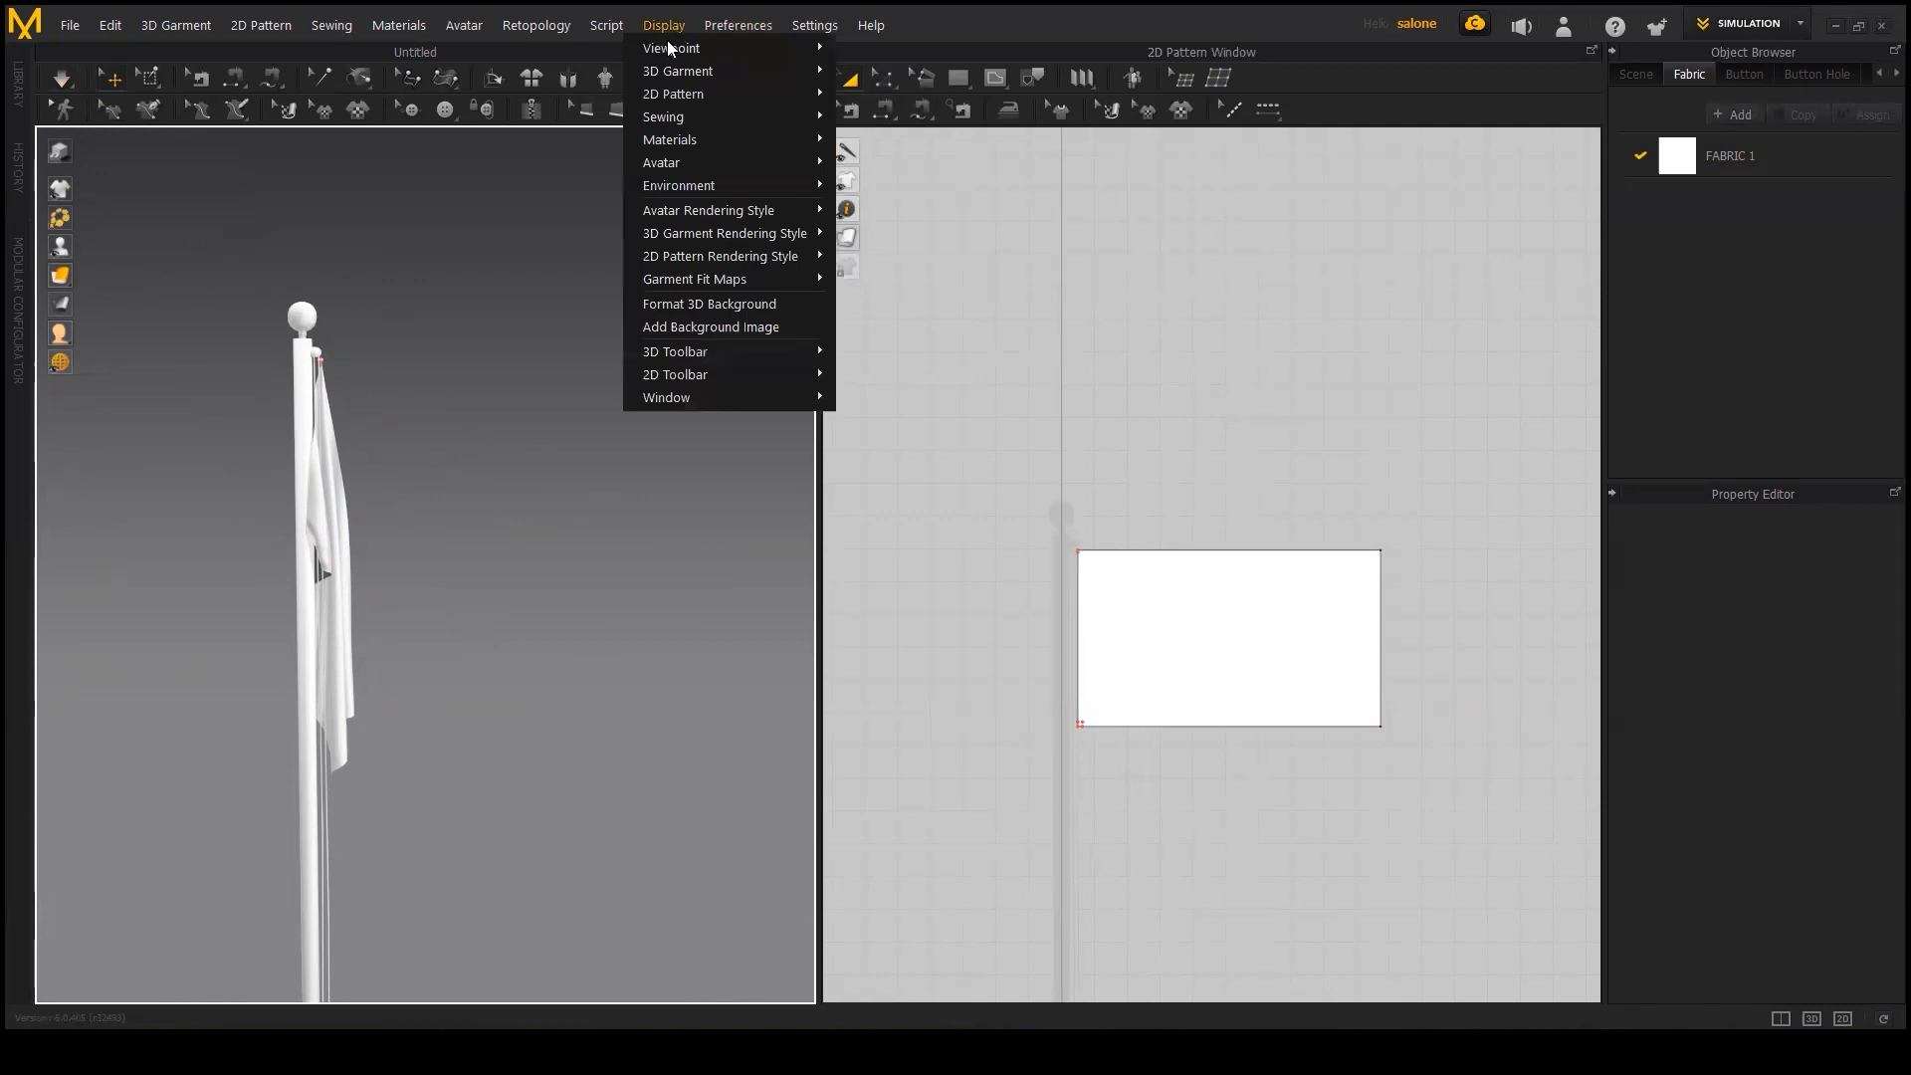
pyautogui.moveTo(685, 186)
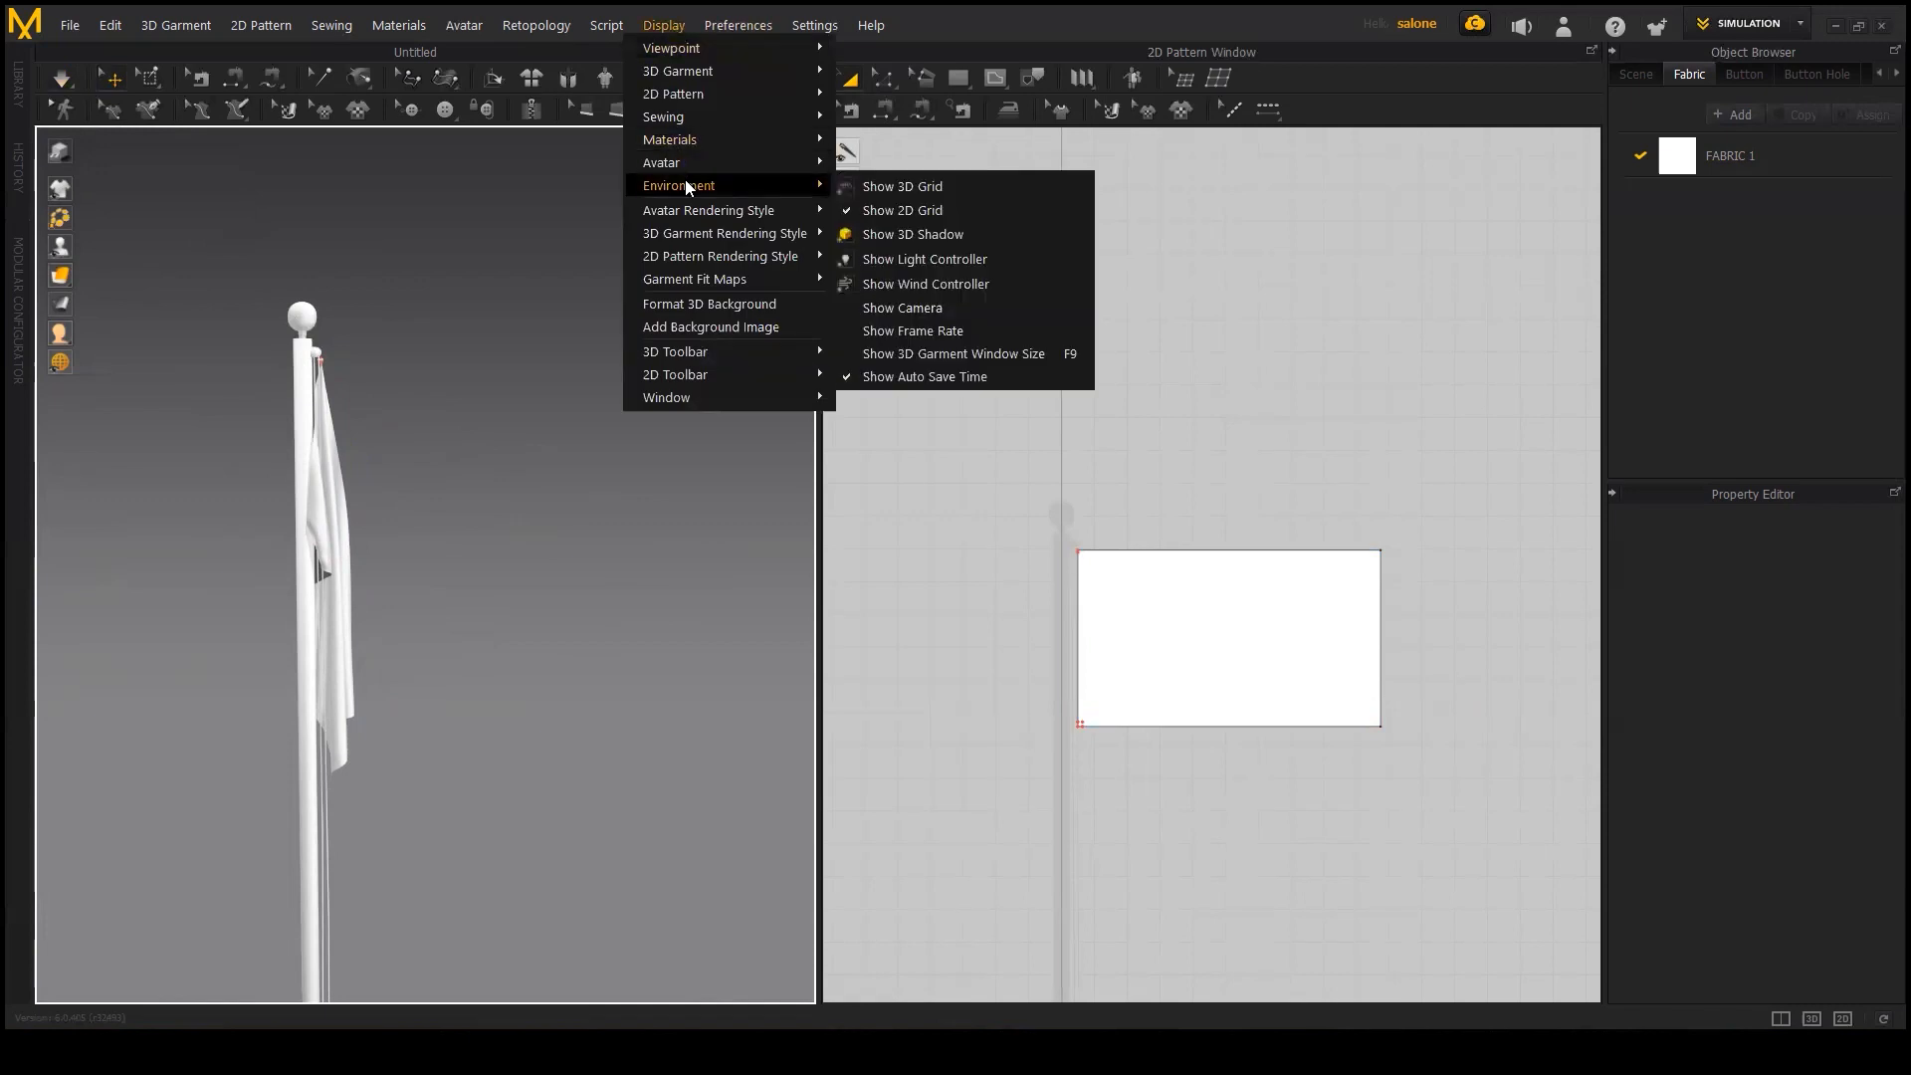
pyautogui.click(926, 284)
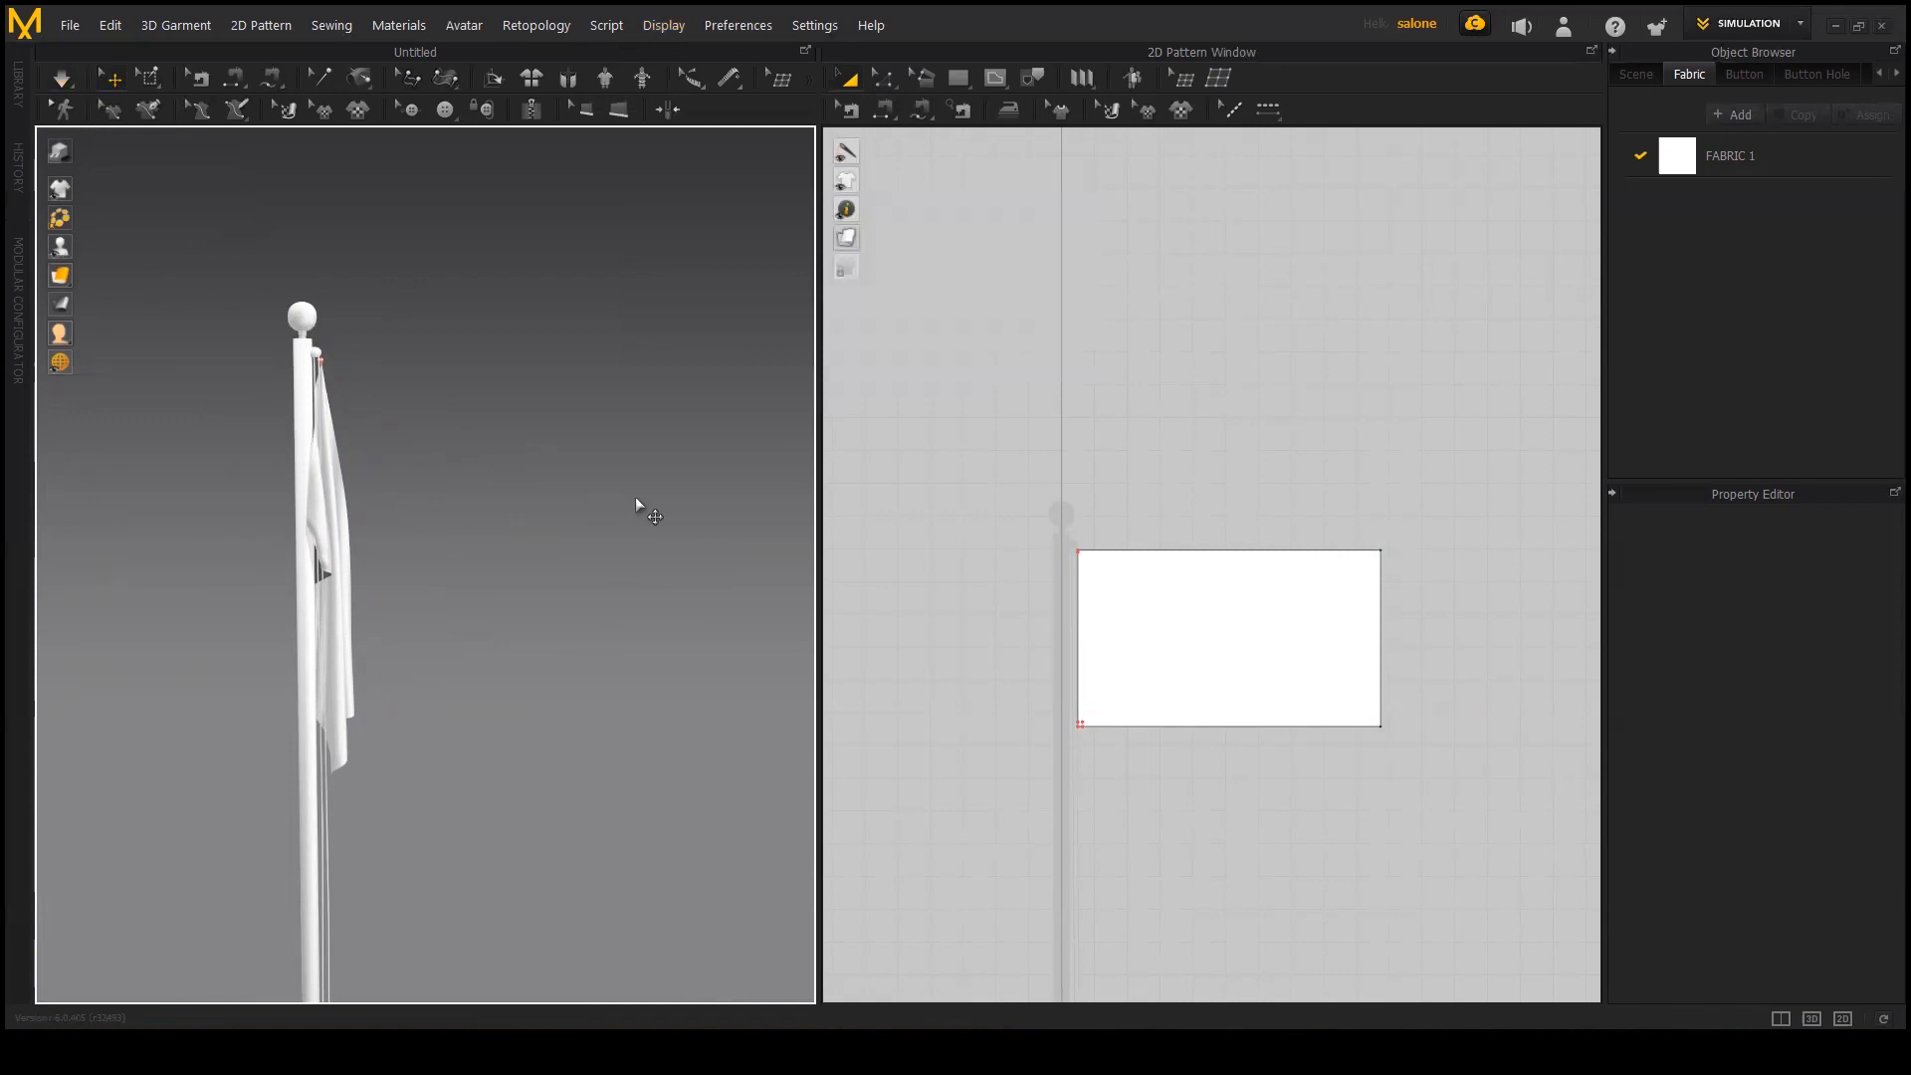
pyautogui.scroll(-5, 533, 558)
pyautogui.moveTo(534, 557); pyautogui.dragTo(468, 578, button='right')
# Step: Activate the planar wind on the wind controller and run the simulation
pyautogui.click(255, 808)
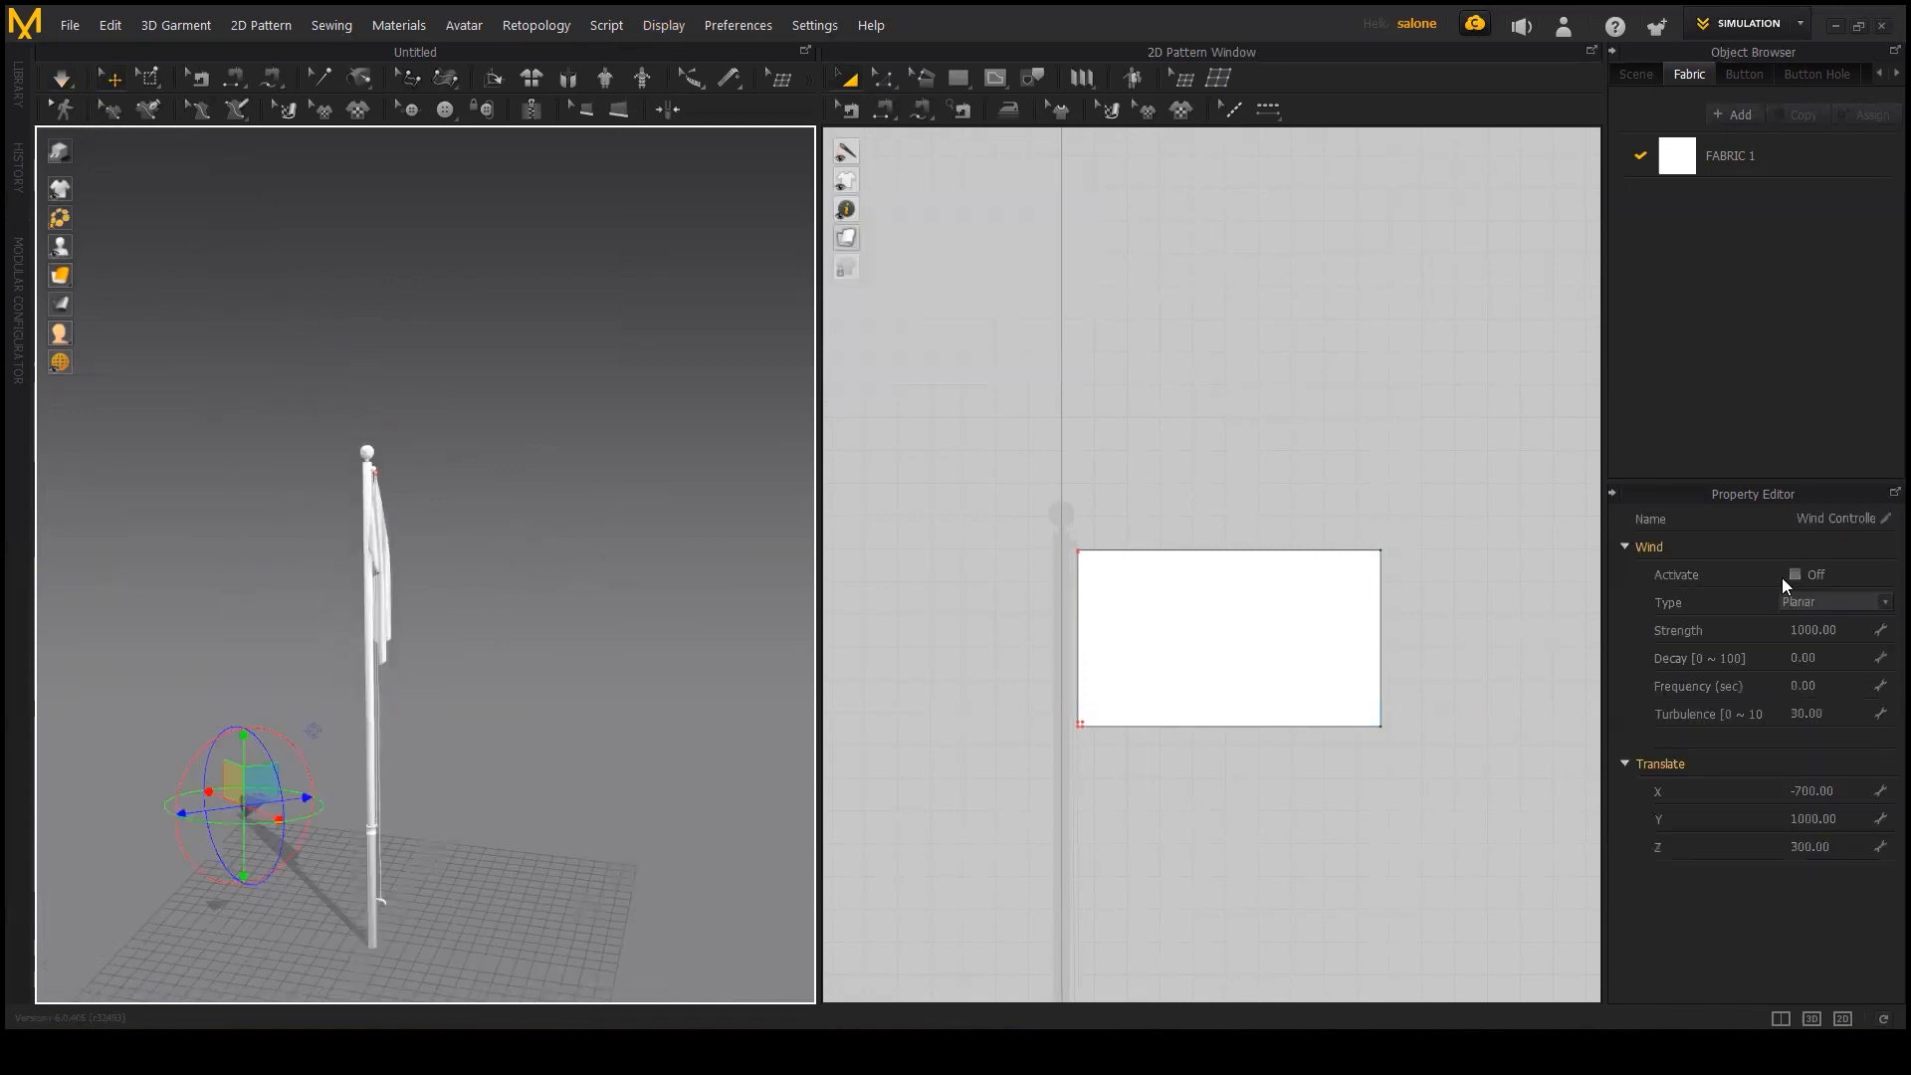
pyautogui.moveTo(483, 648)
pyautogui.mouseDown(button='right')
pyautogui.moveTo(469, 653)
pyautogui.moveTo(486, 654)
pyautogui.mouseUp(button='right')
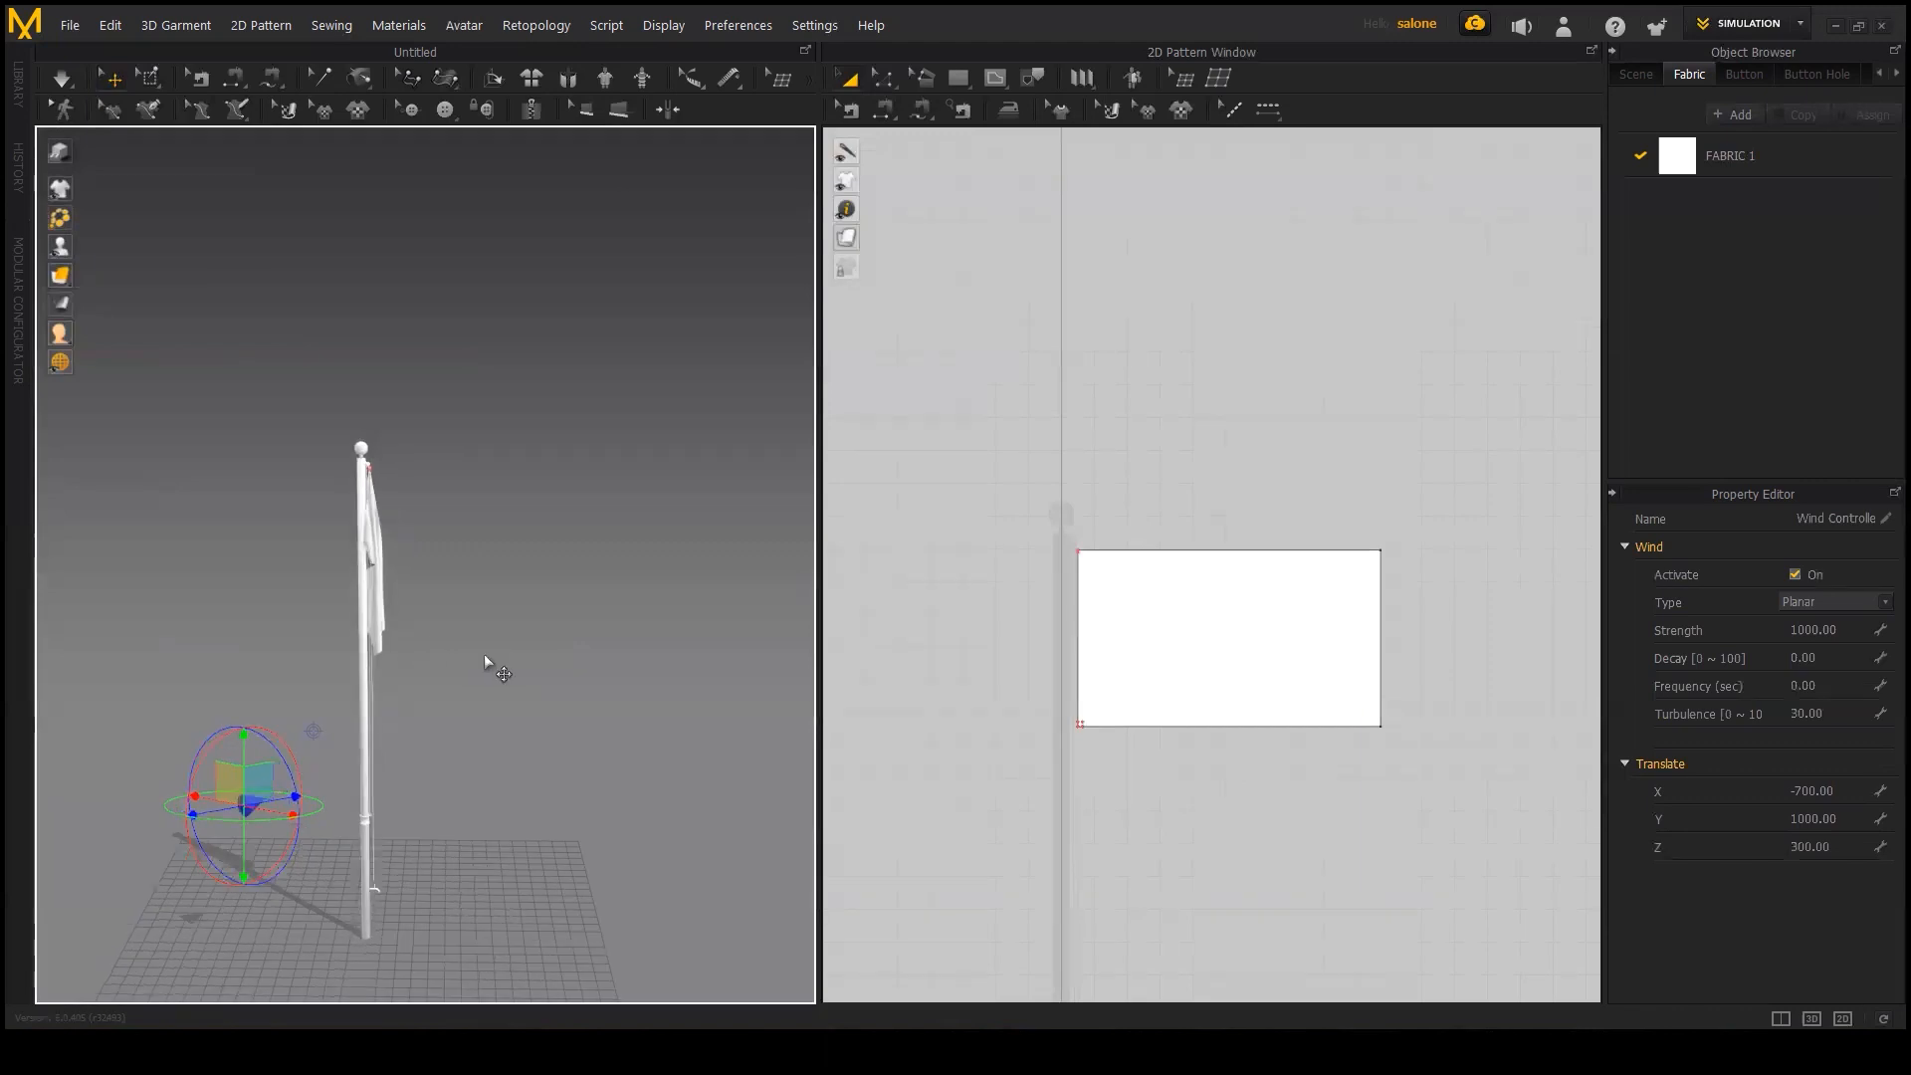
pyautogui.press('space')
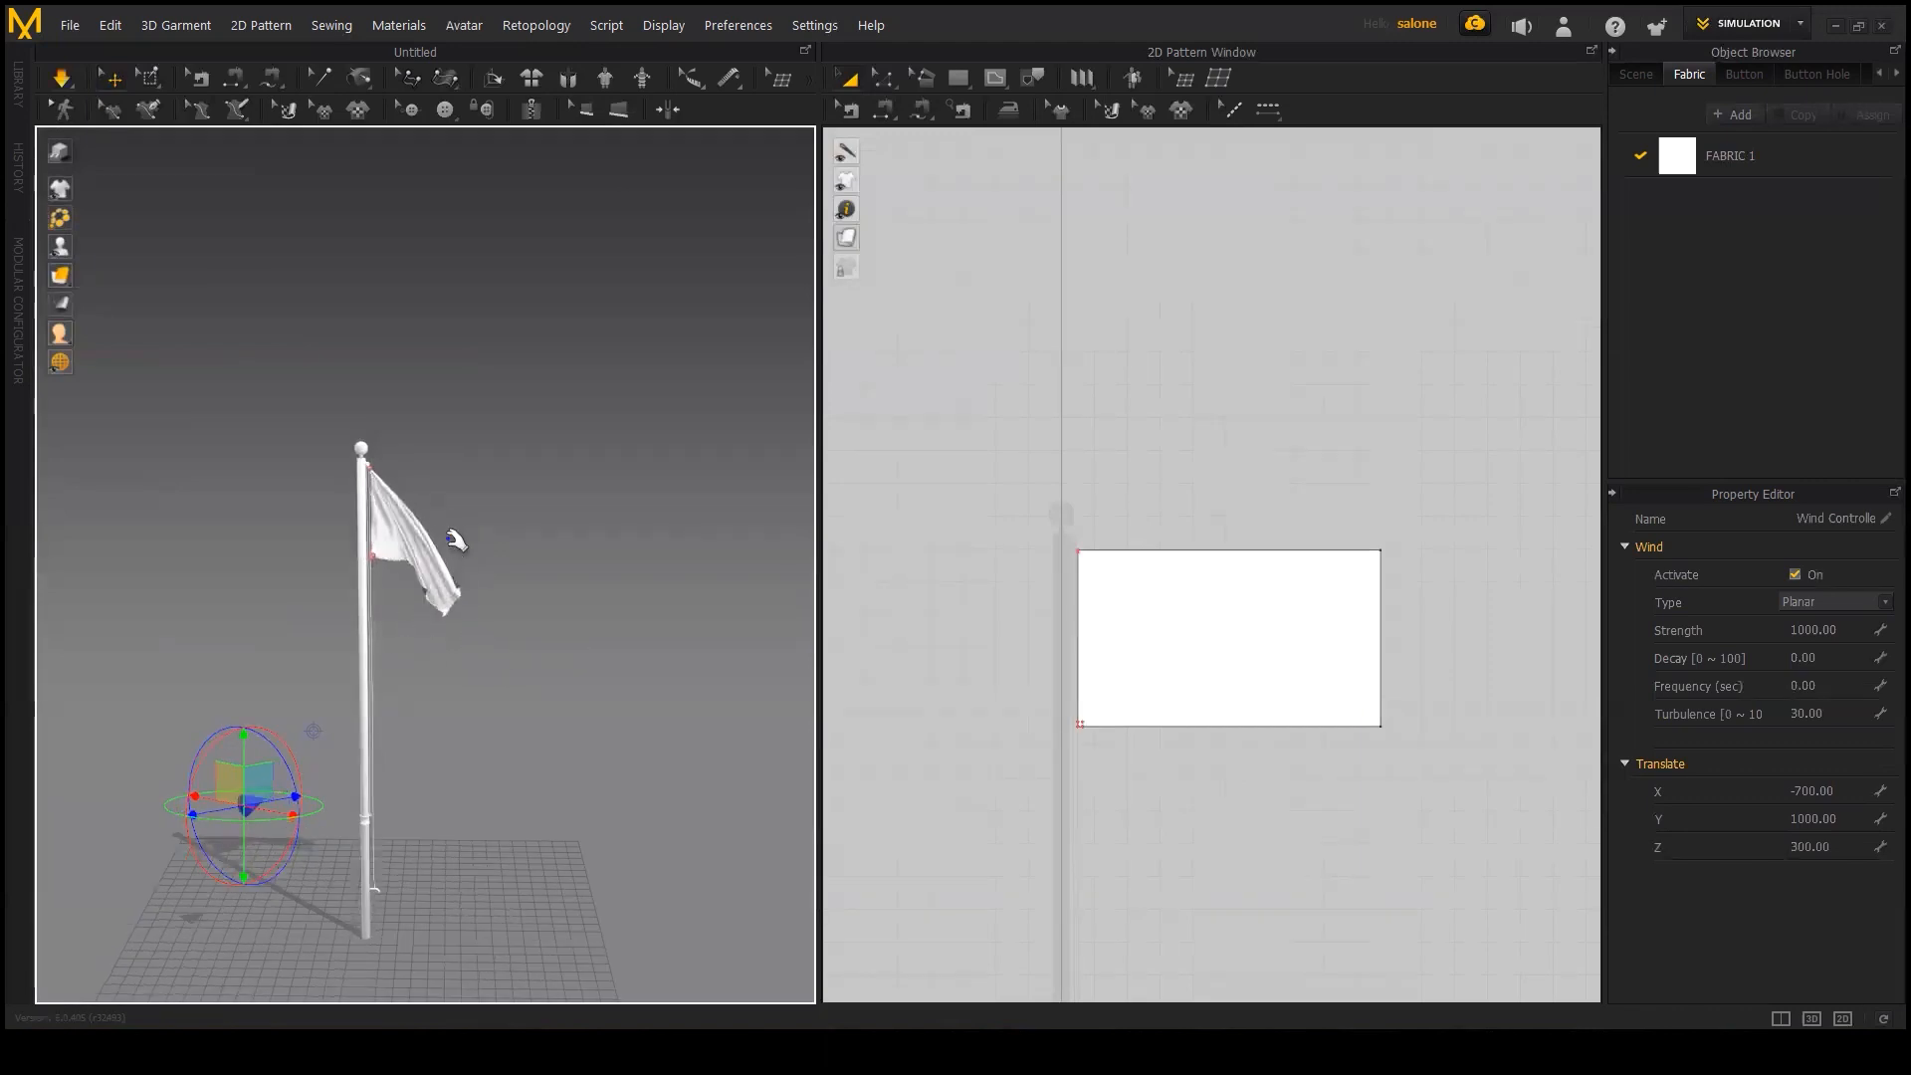
# Step: Set the wind strength to 3000 and its turbulence to 3 while the simulation runs
pyautogui.click(1880, 631)
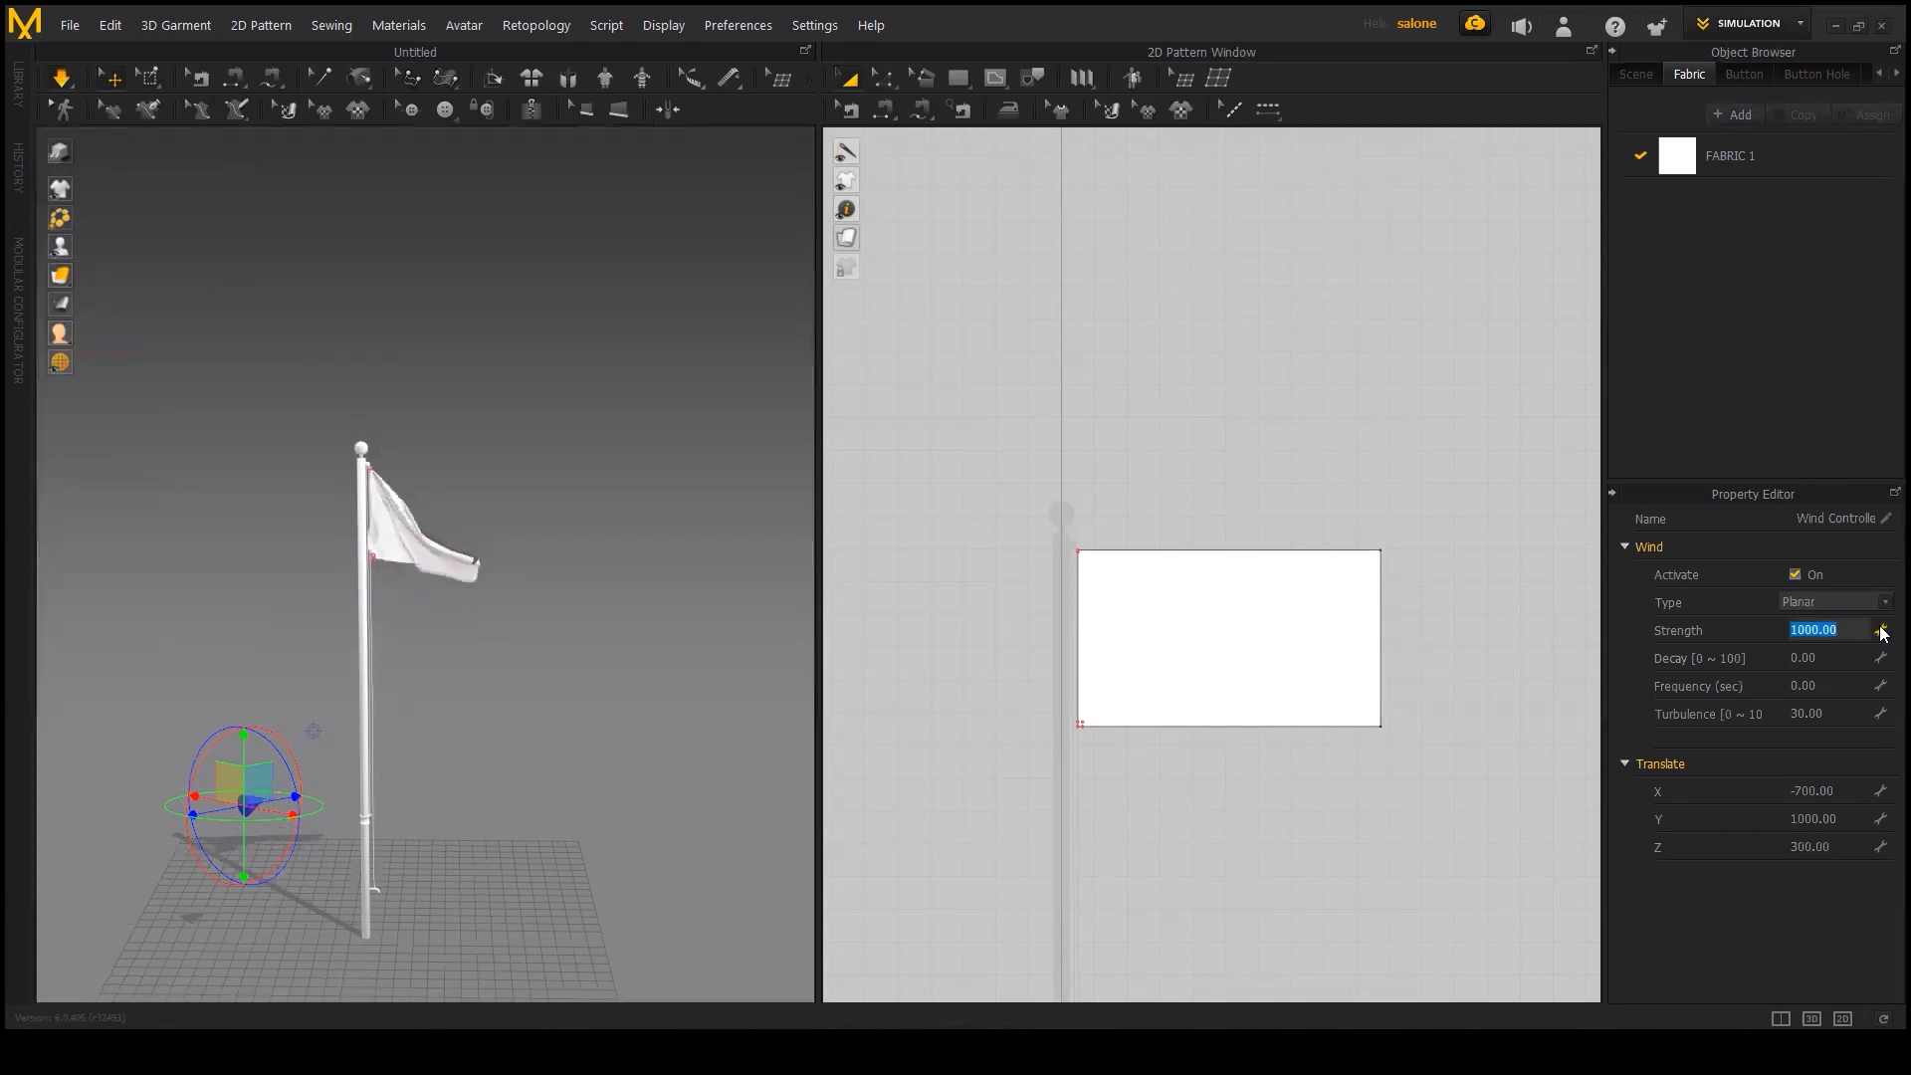
pyautogui.write('3000')
pyautogui.press('Return')
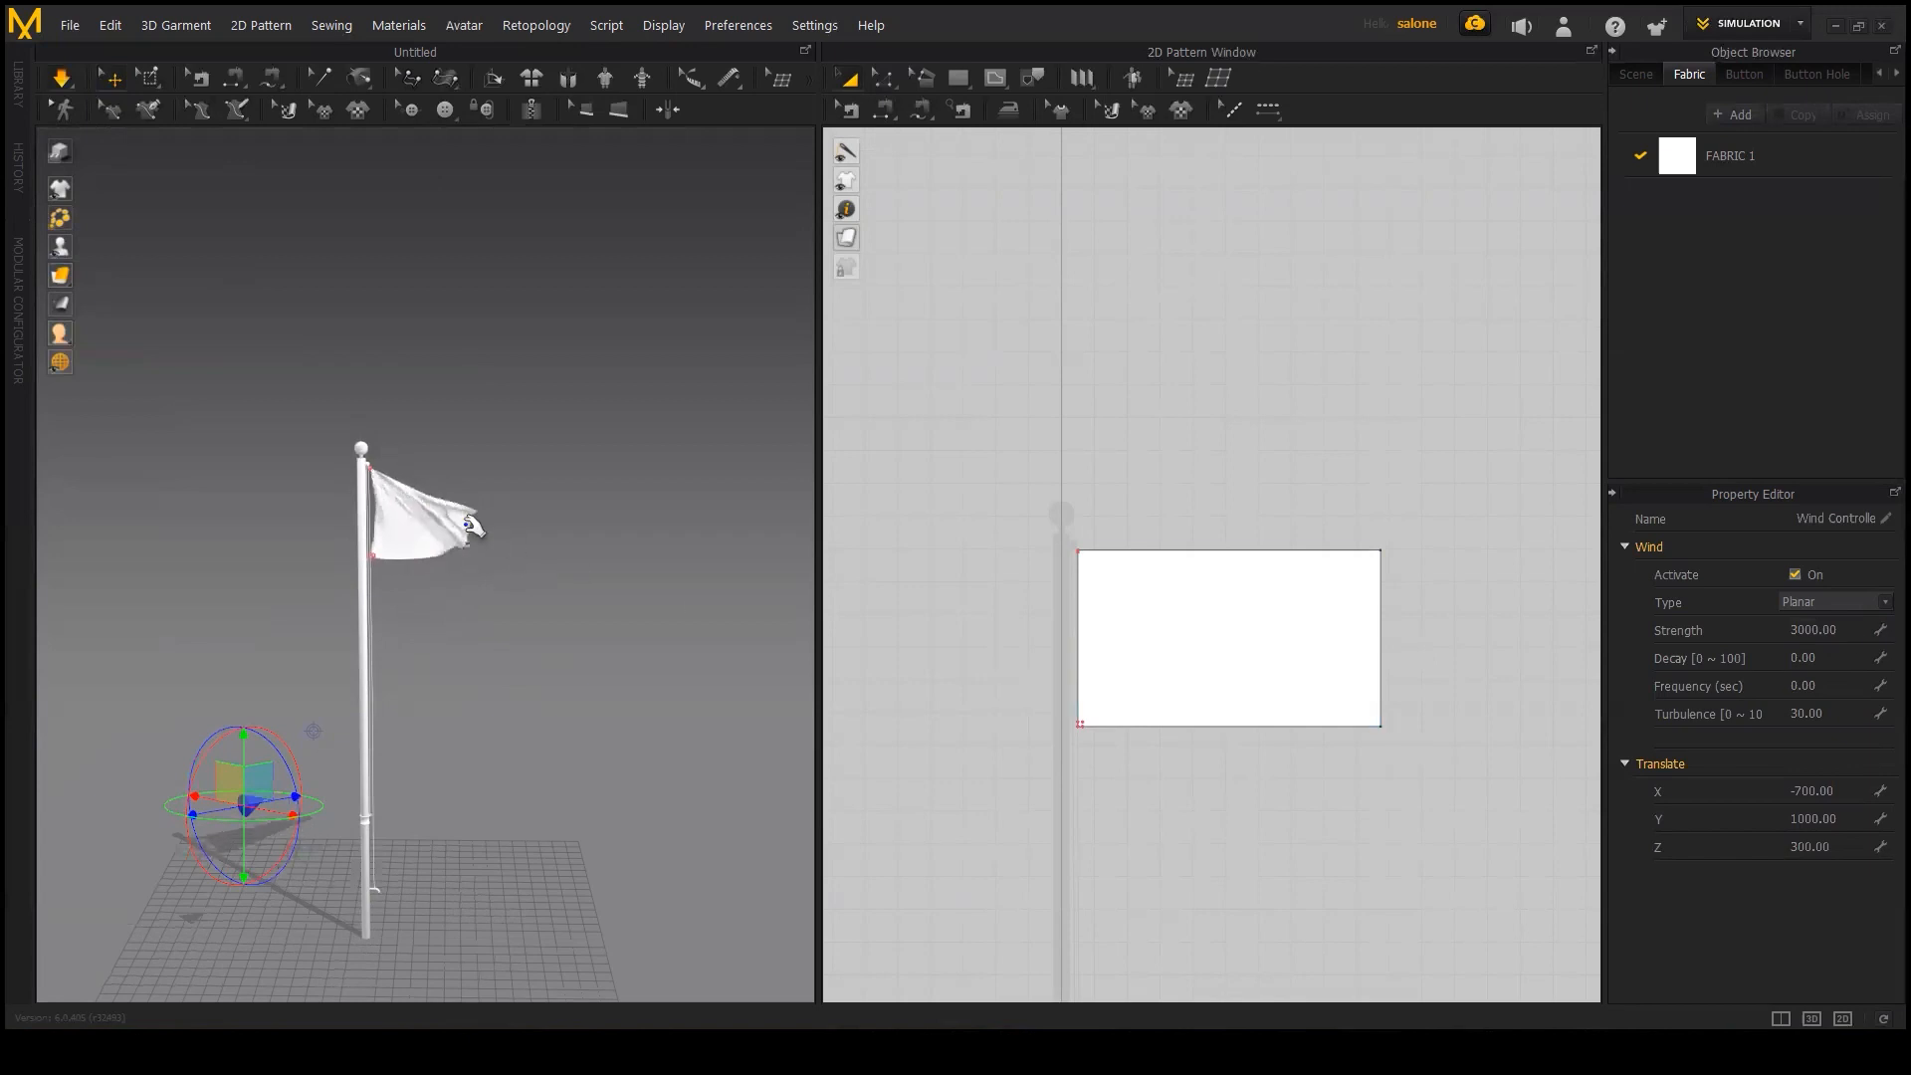
pyautogui.click(1834, 715)
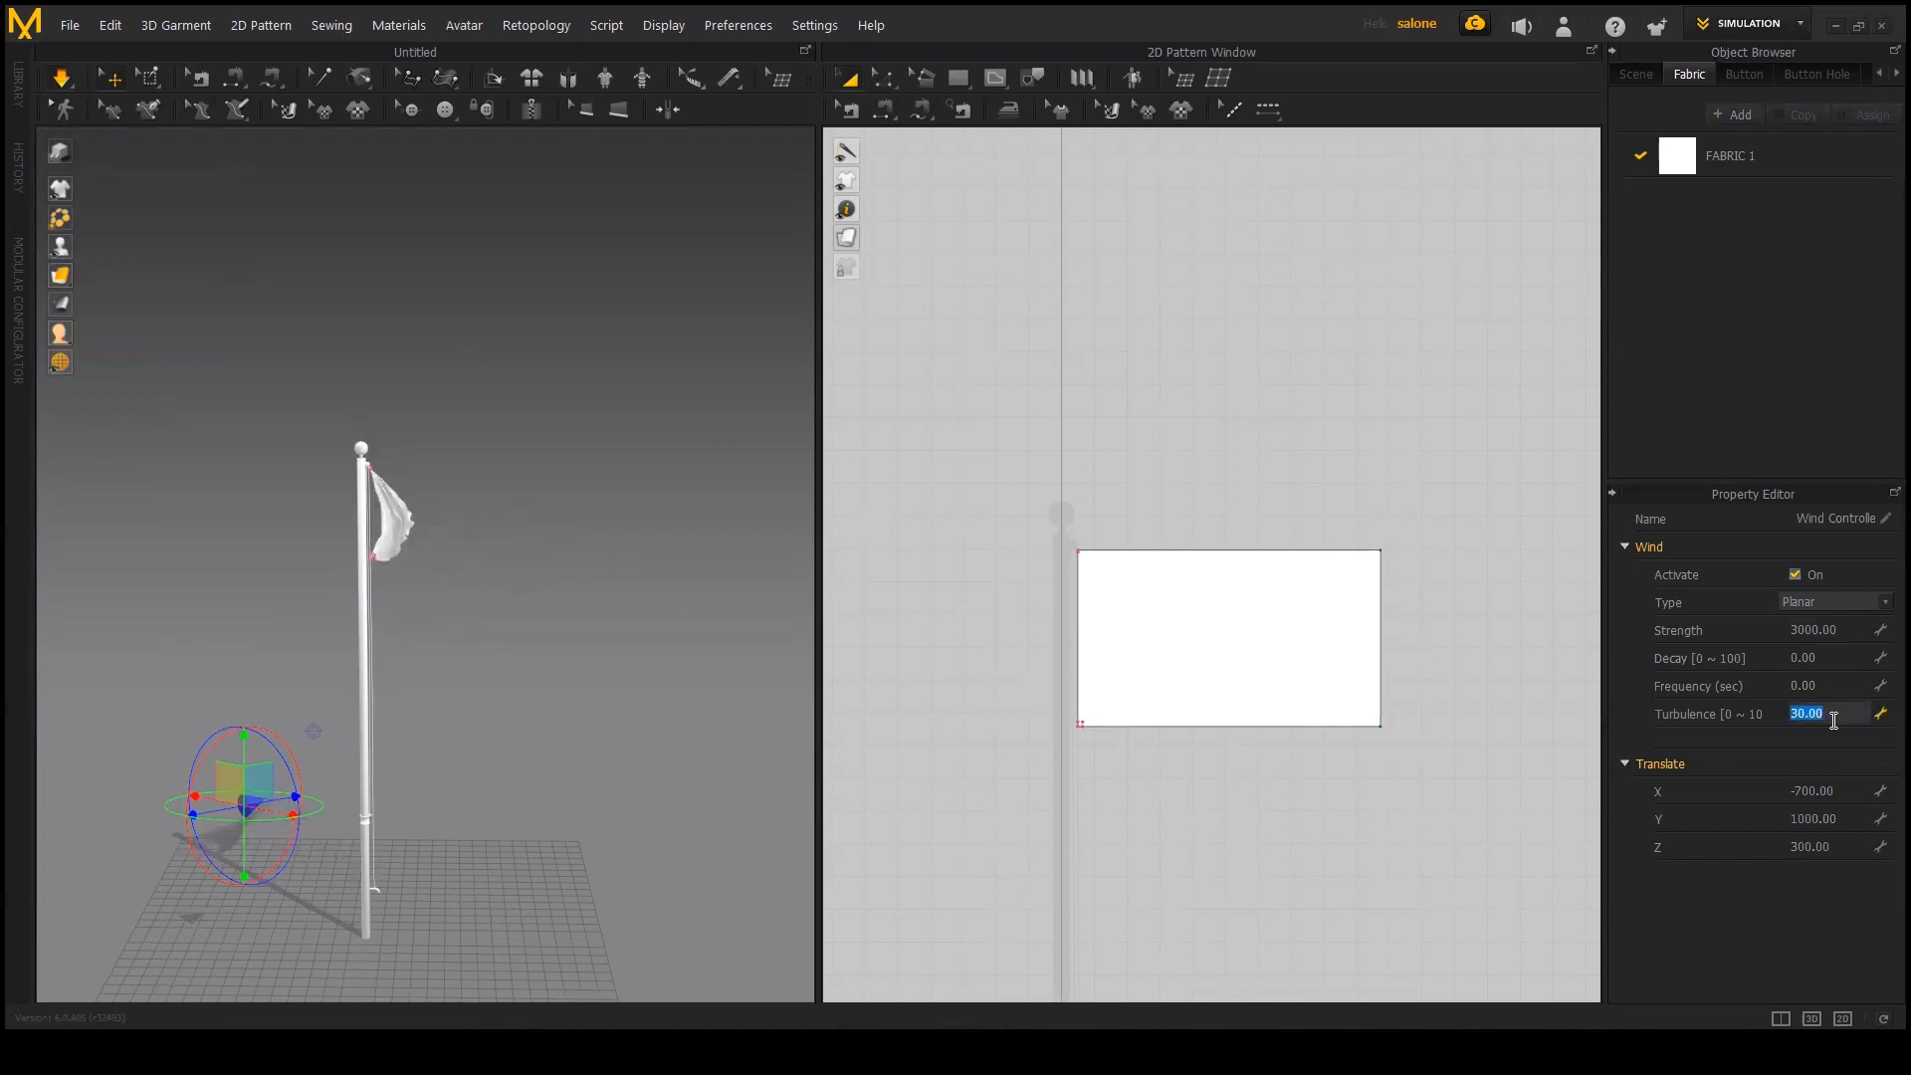
pyautogui.write('3')
pyautogui.press('Return')
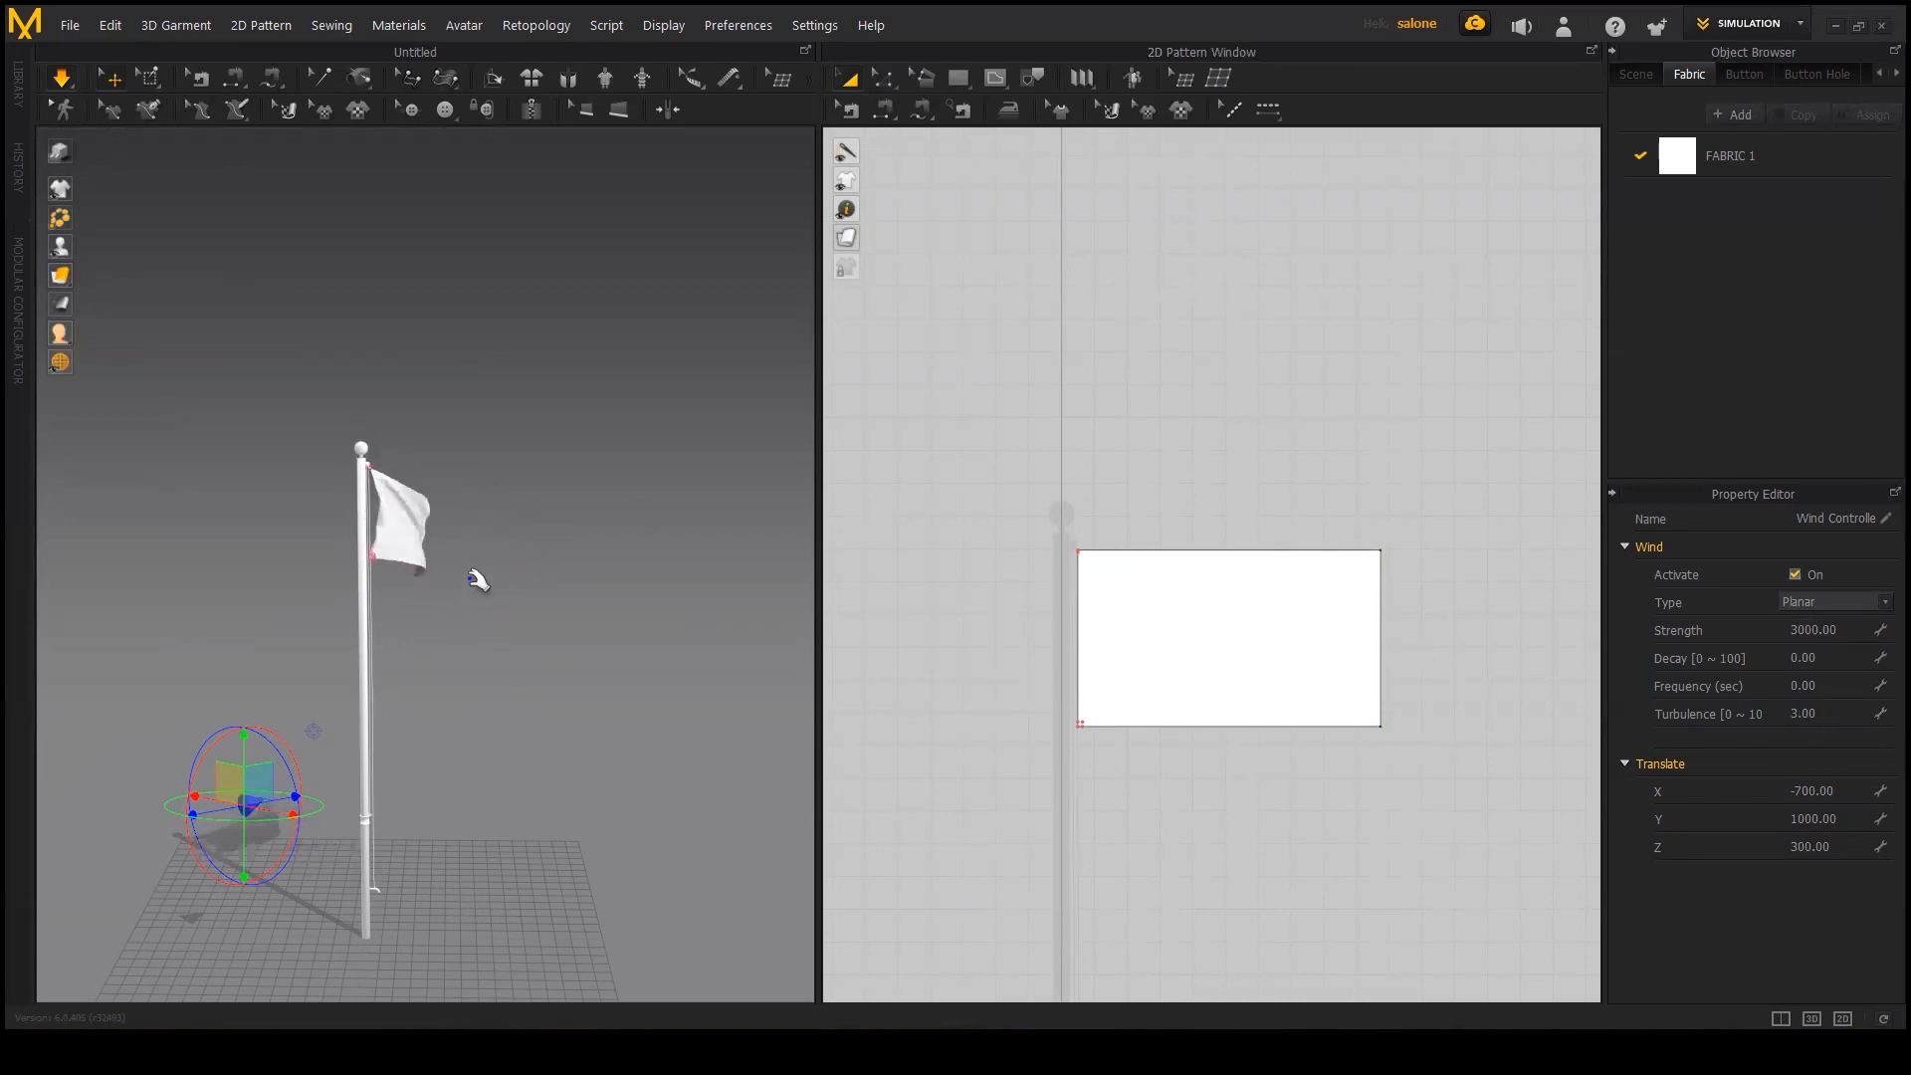
# Step: Set the wind turbulence to 0 and its strength to 2000
pyautogui.click(1813, 711)
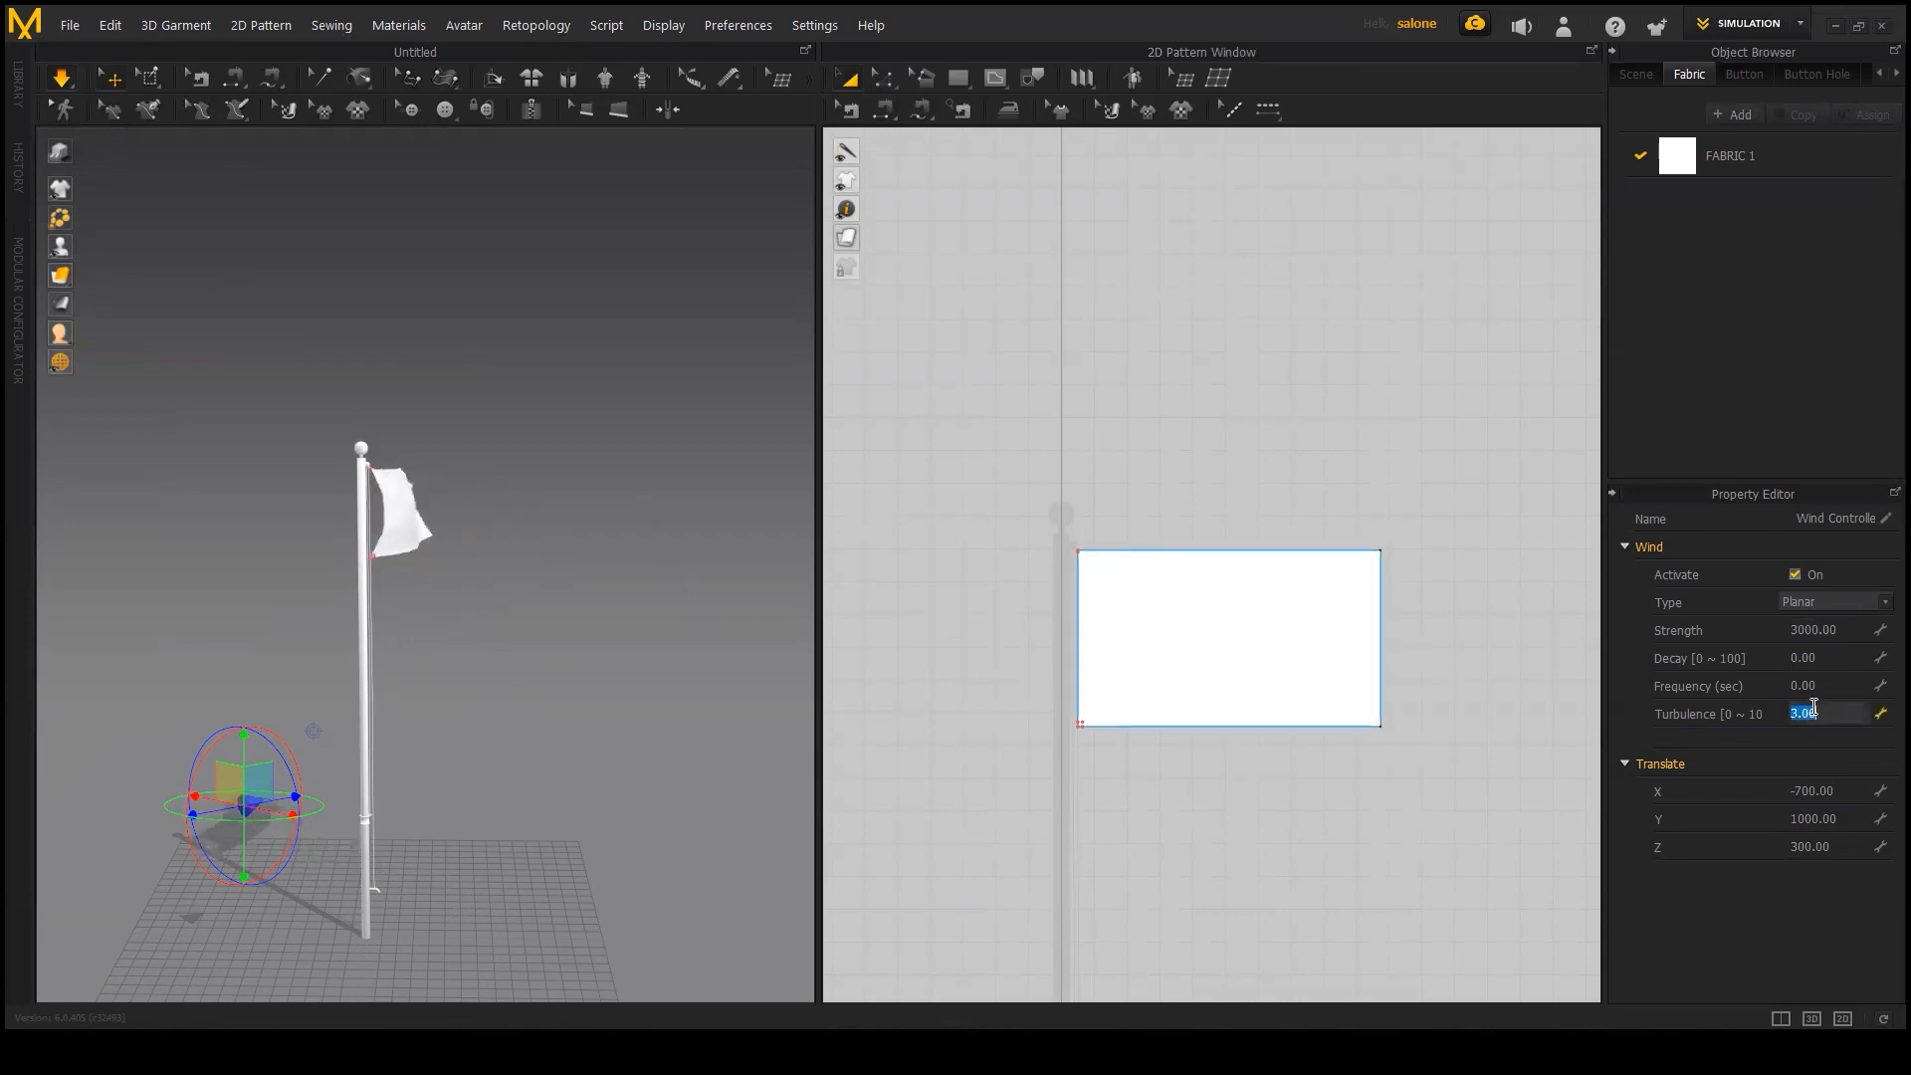
pyautogui.write('0')
pyautogui.press('Return')
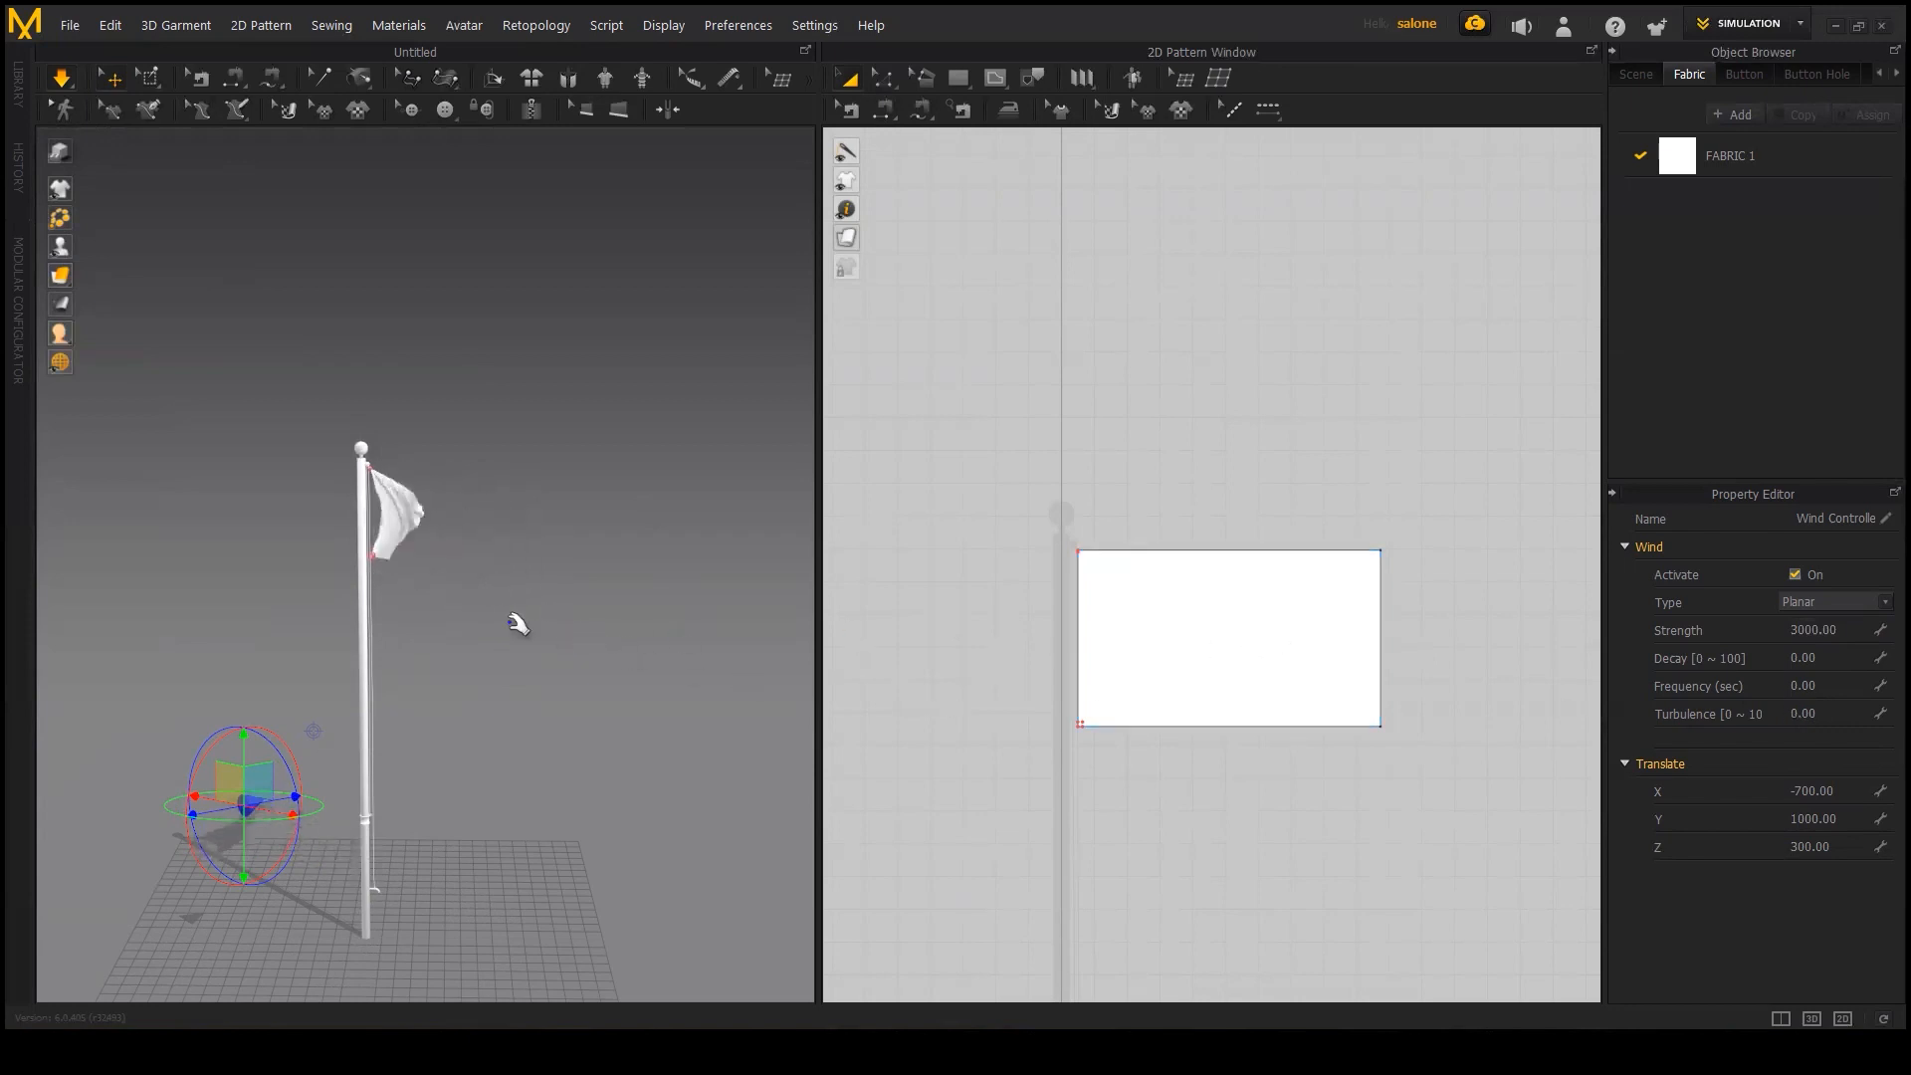
pyautogui.click(1846, 628)
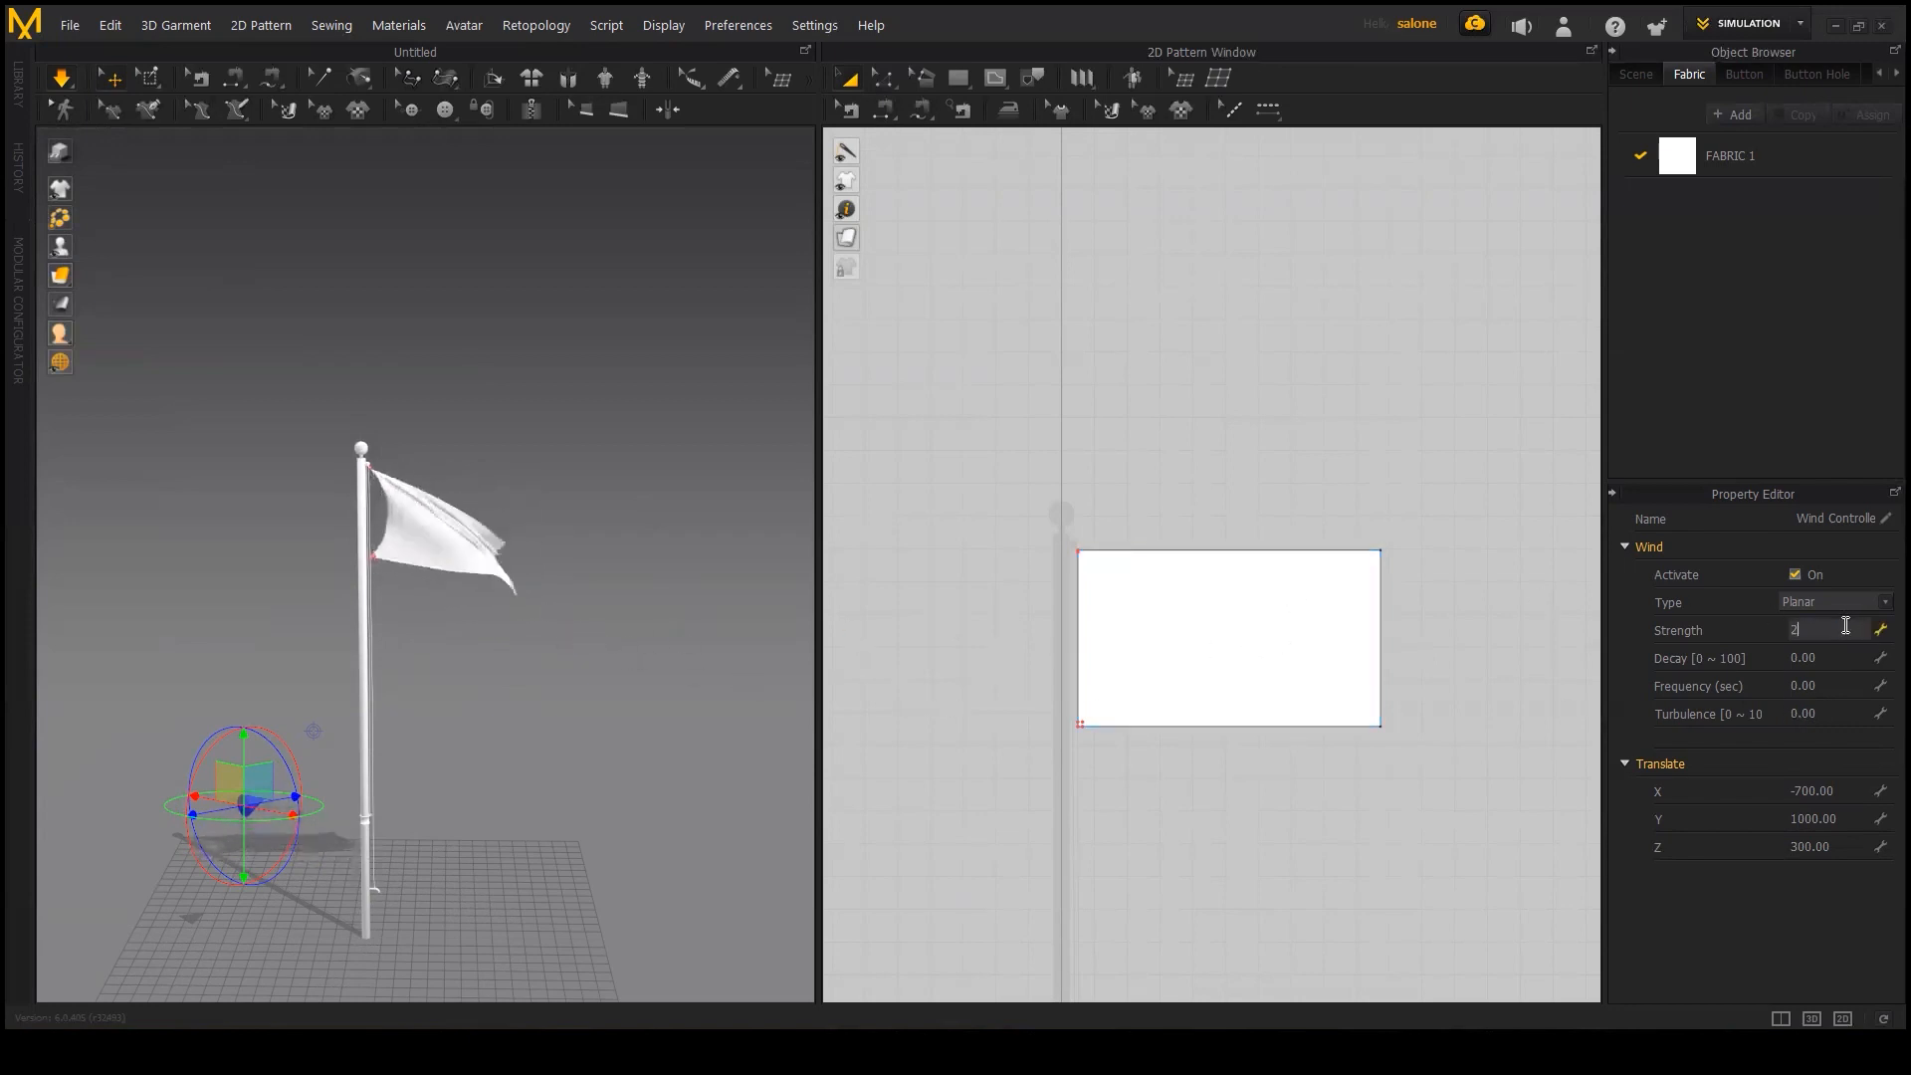
pyautogui.press('Return')
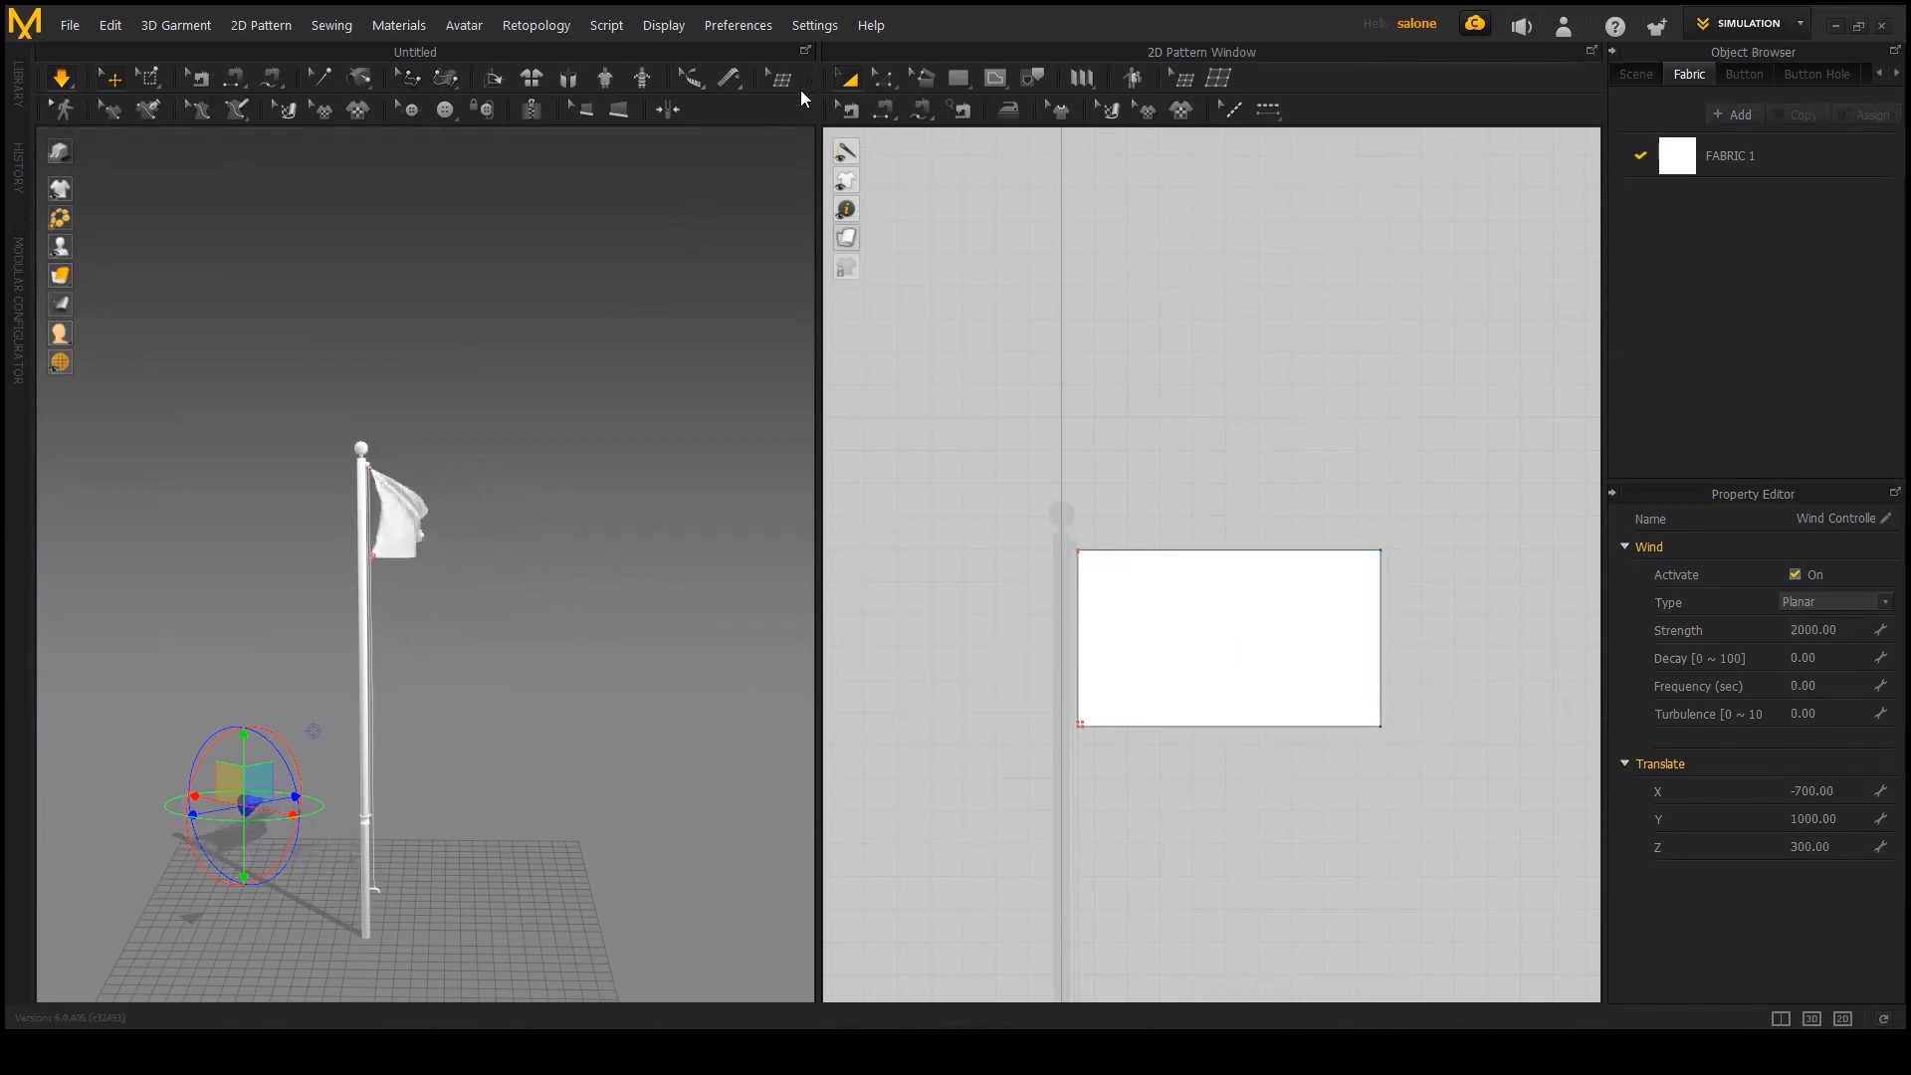
# Step: Apply the Wool physical property preset to the flag's fabric, FABRIC 1
pyautogui.click(1253, 683)
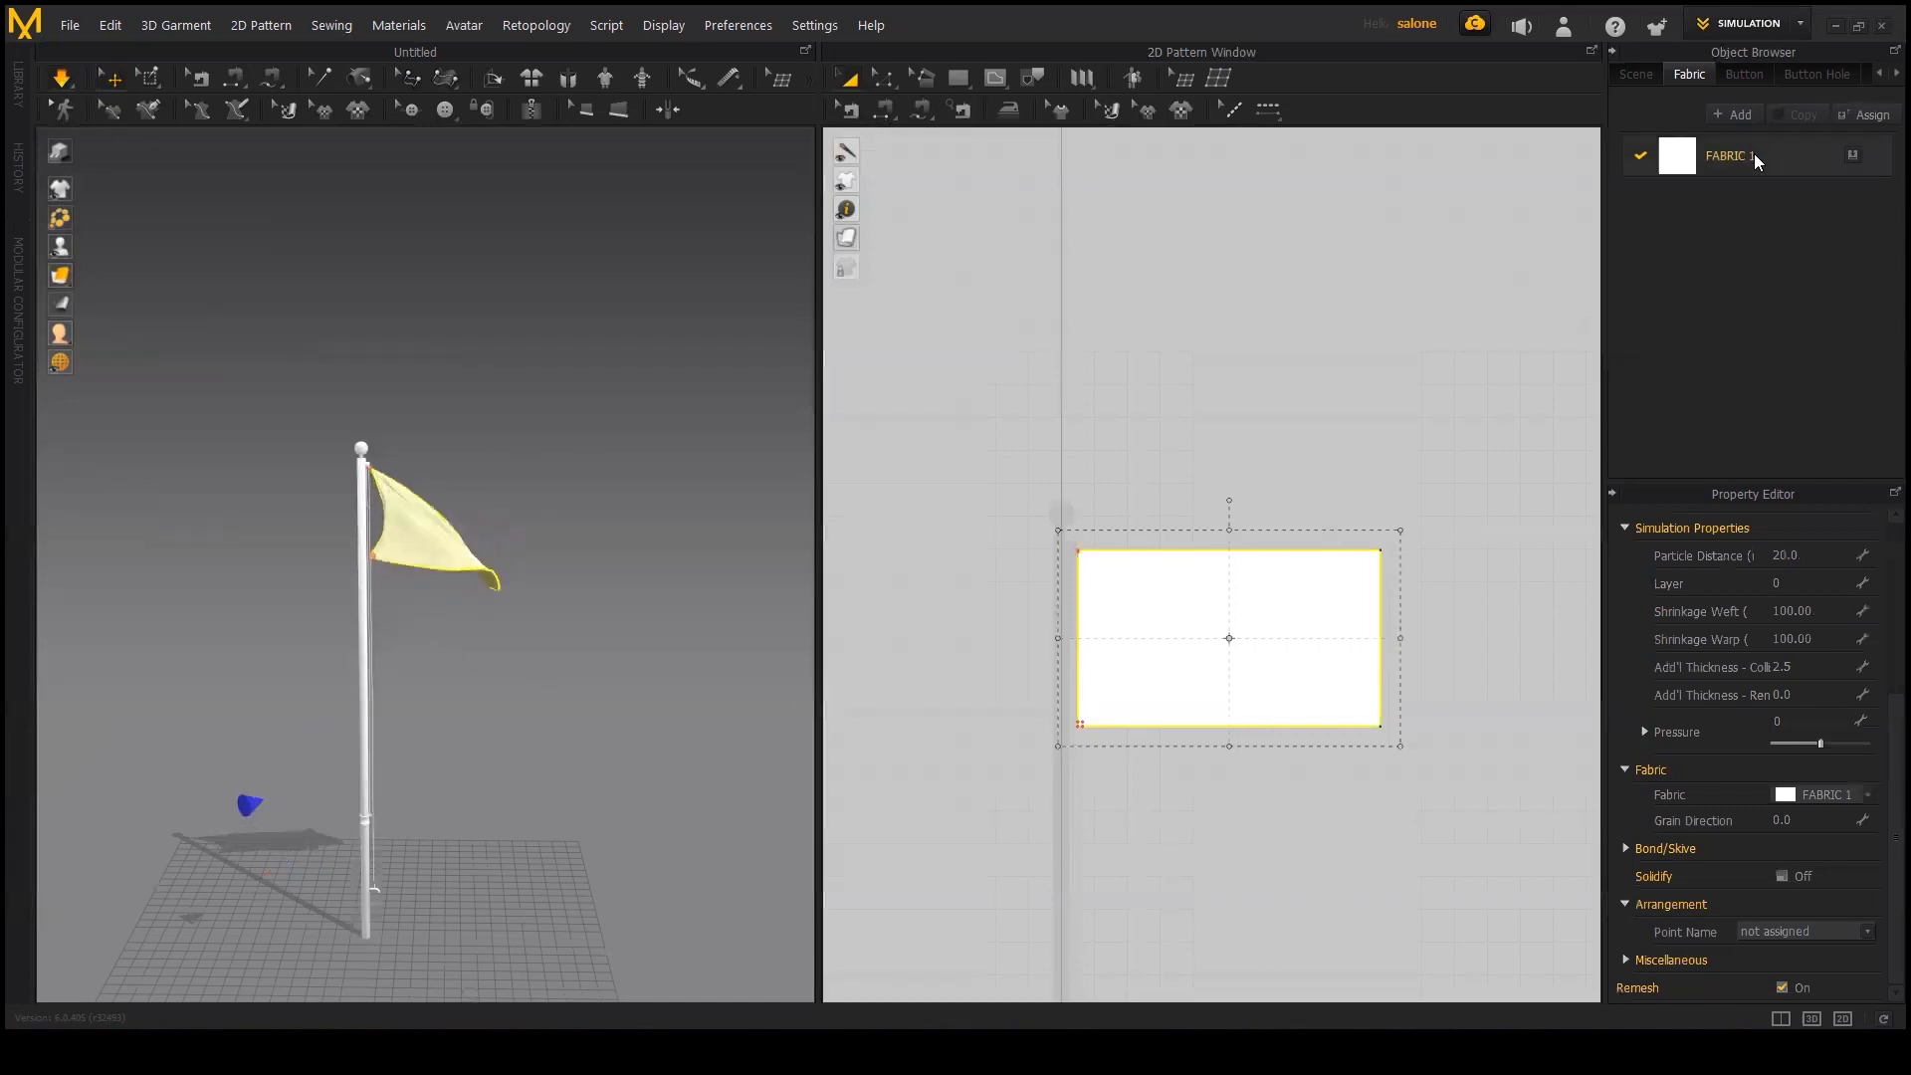
pyautogui.click(943, 694)
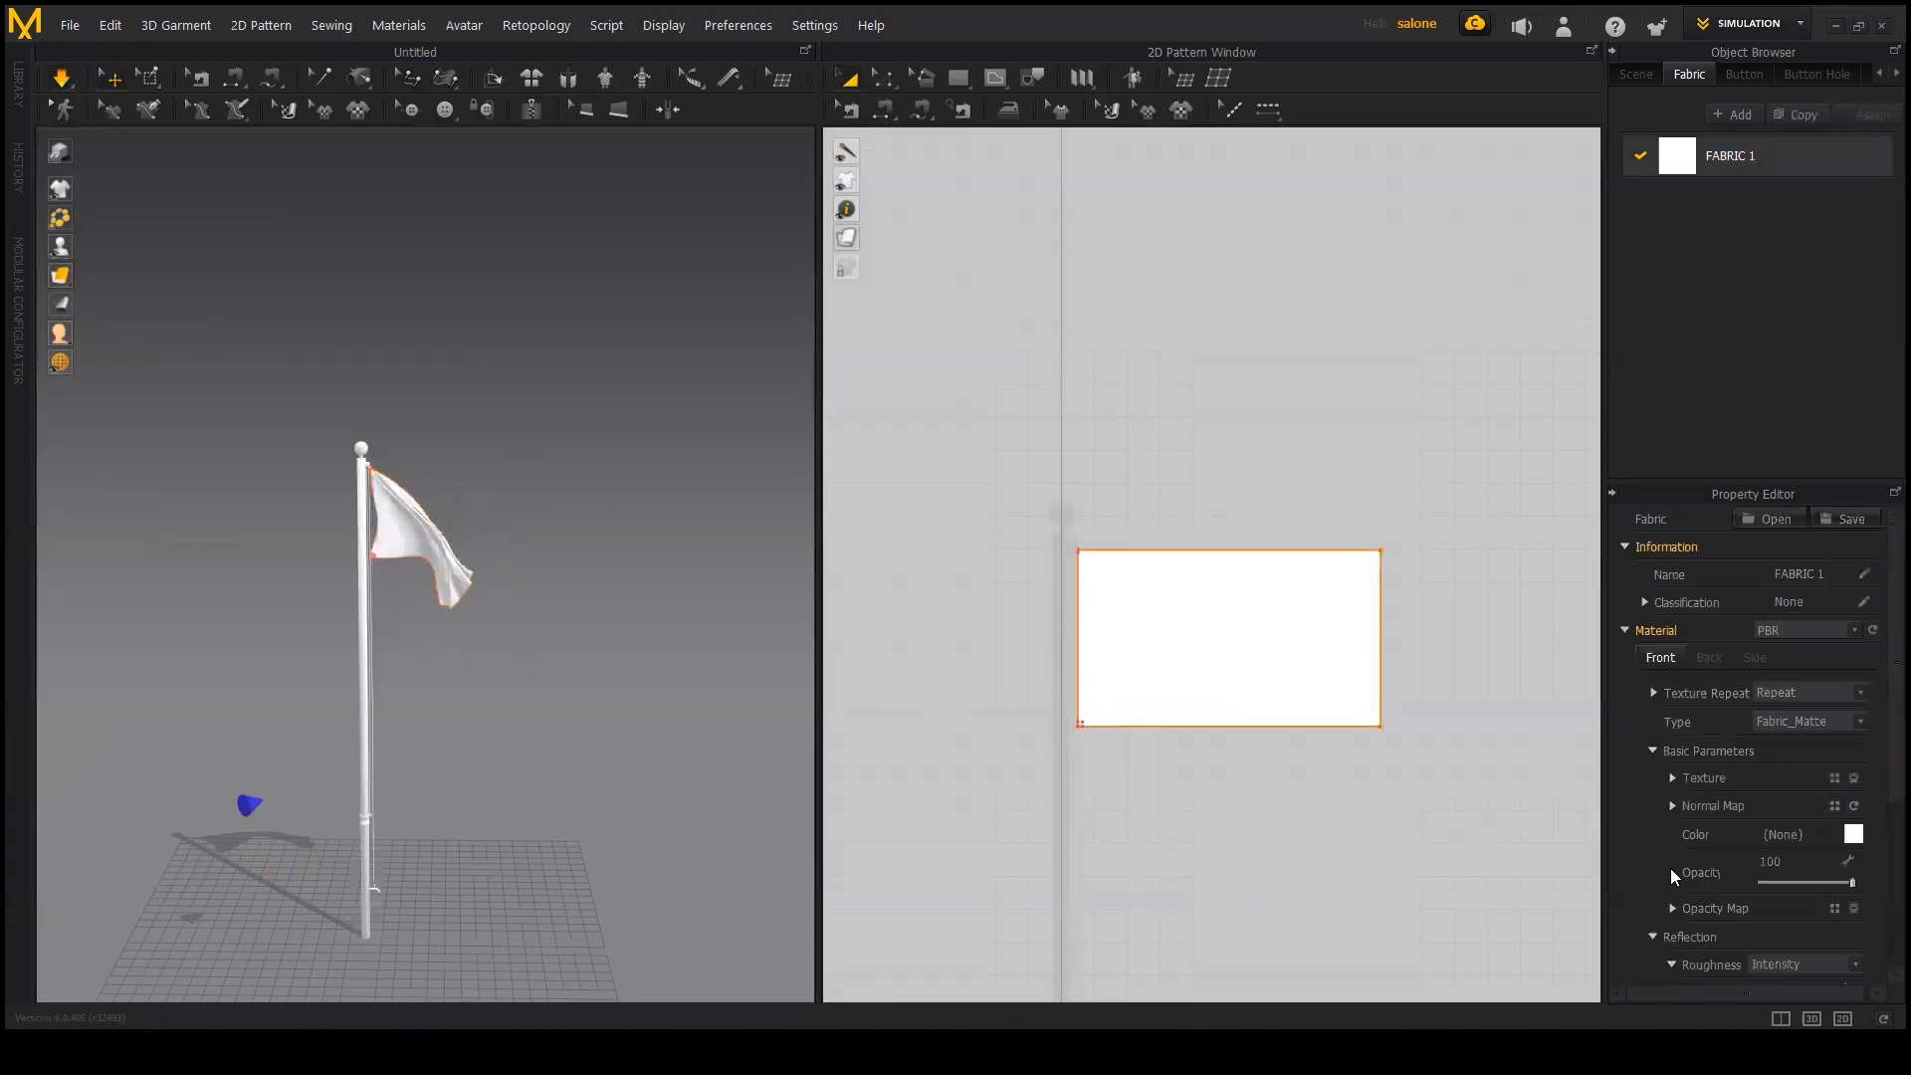
pyautogui.scroll(-5, 1671, 868)
pyautogui.click(1764, 912)
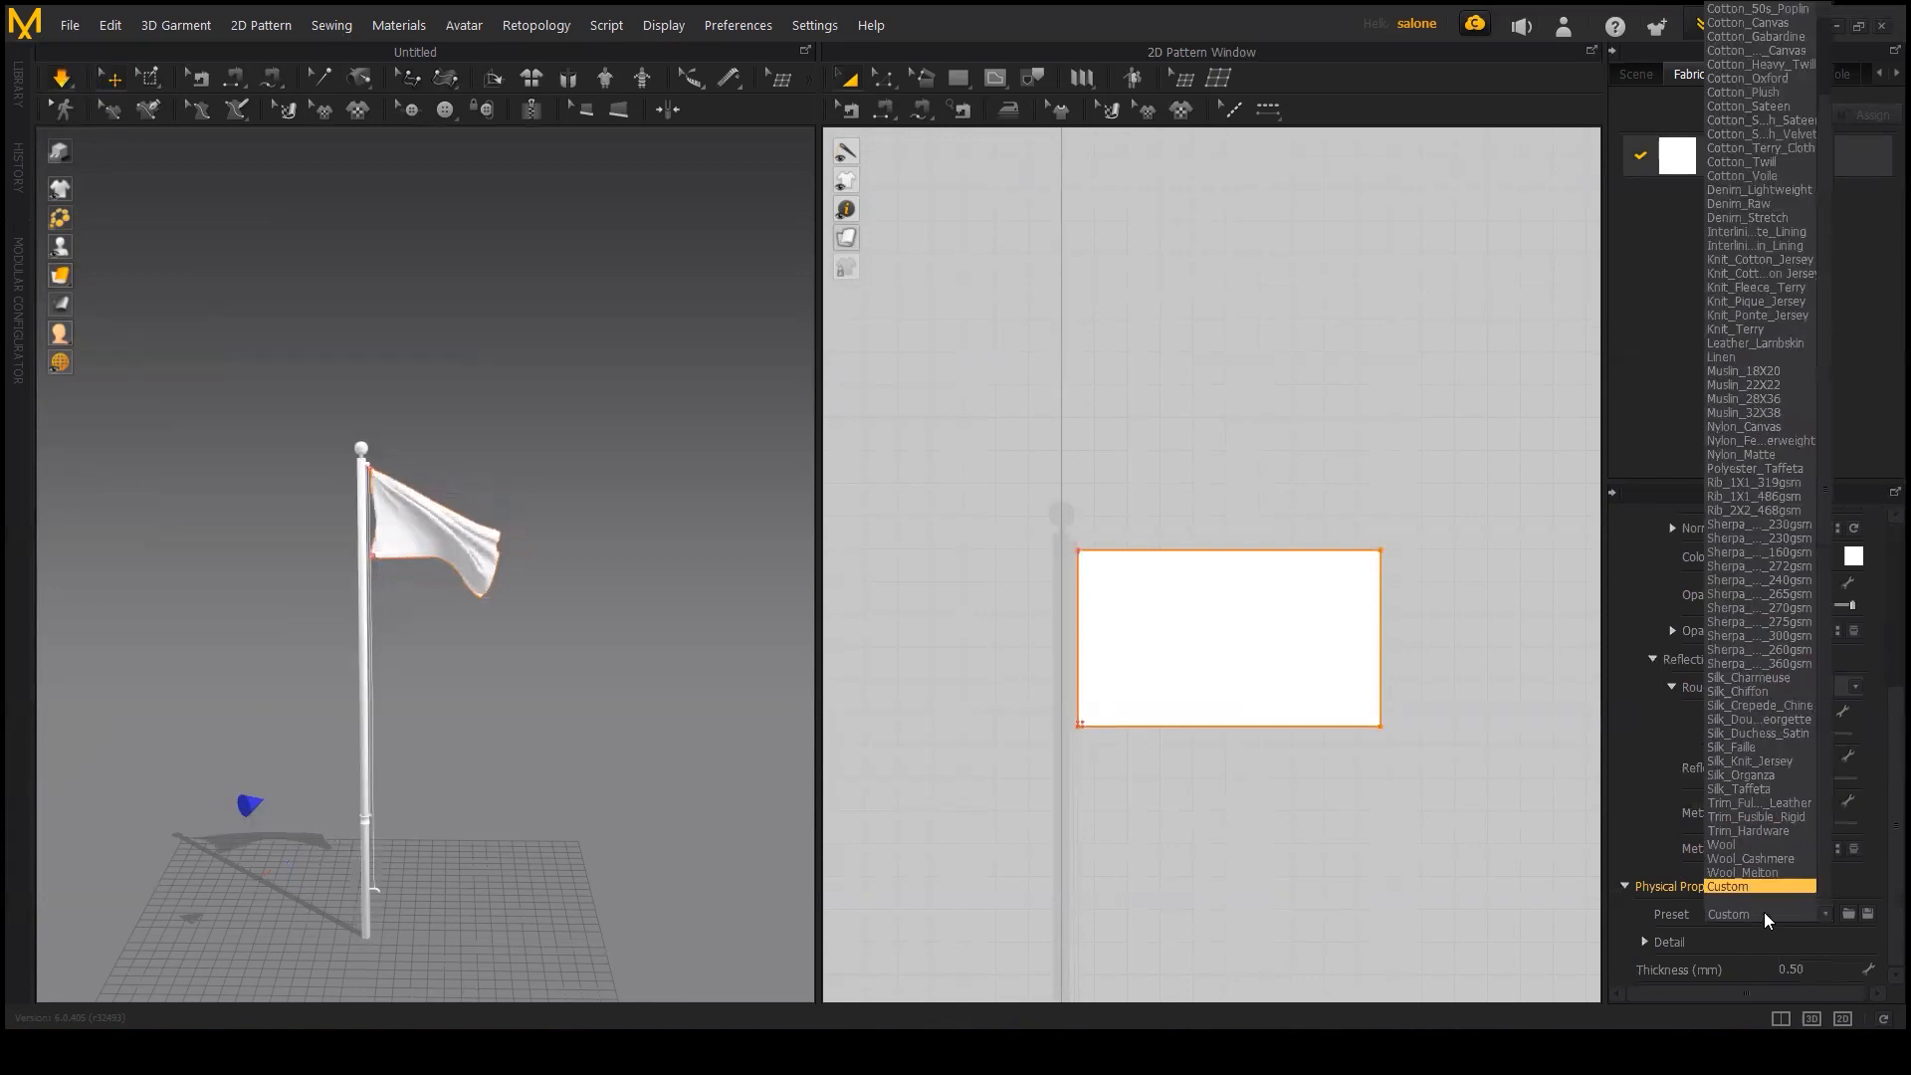
pyautogui.click(1754, 844)
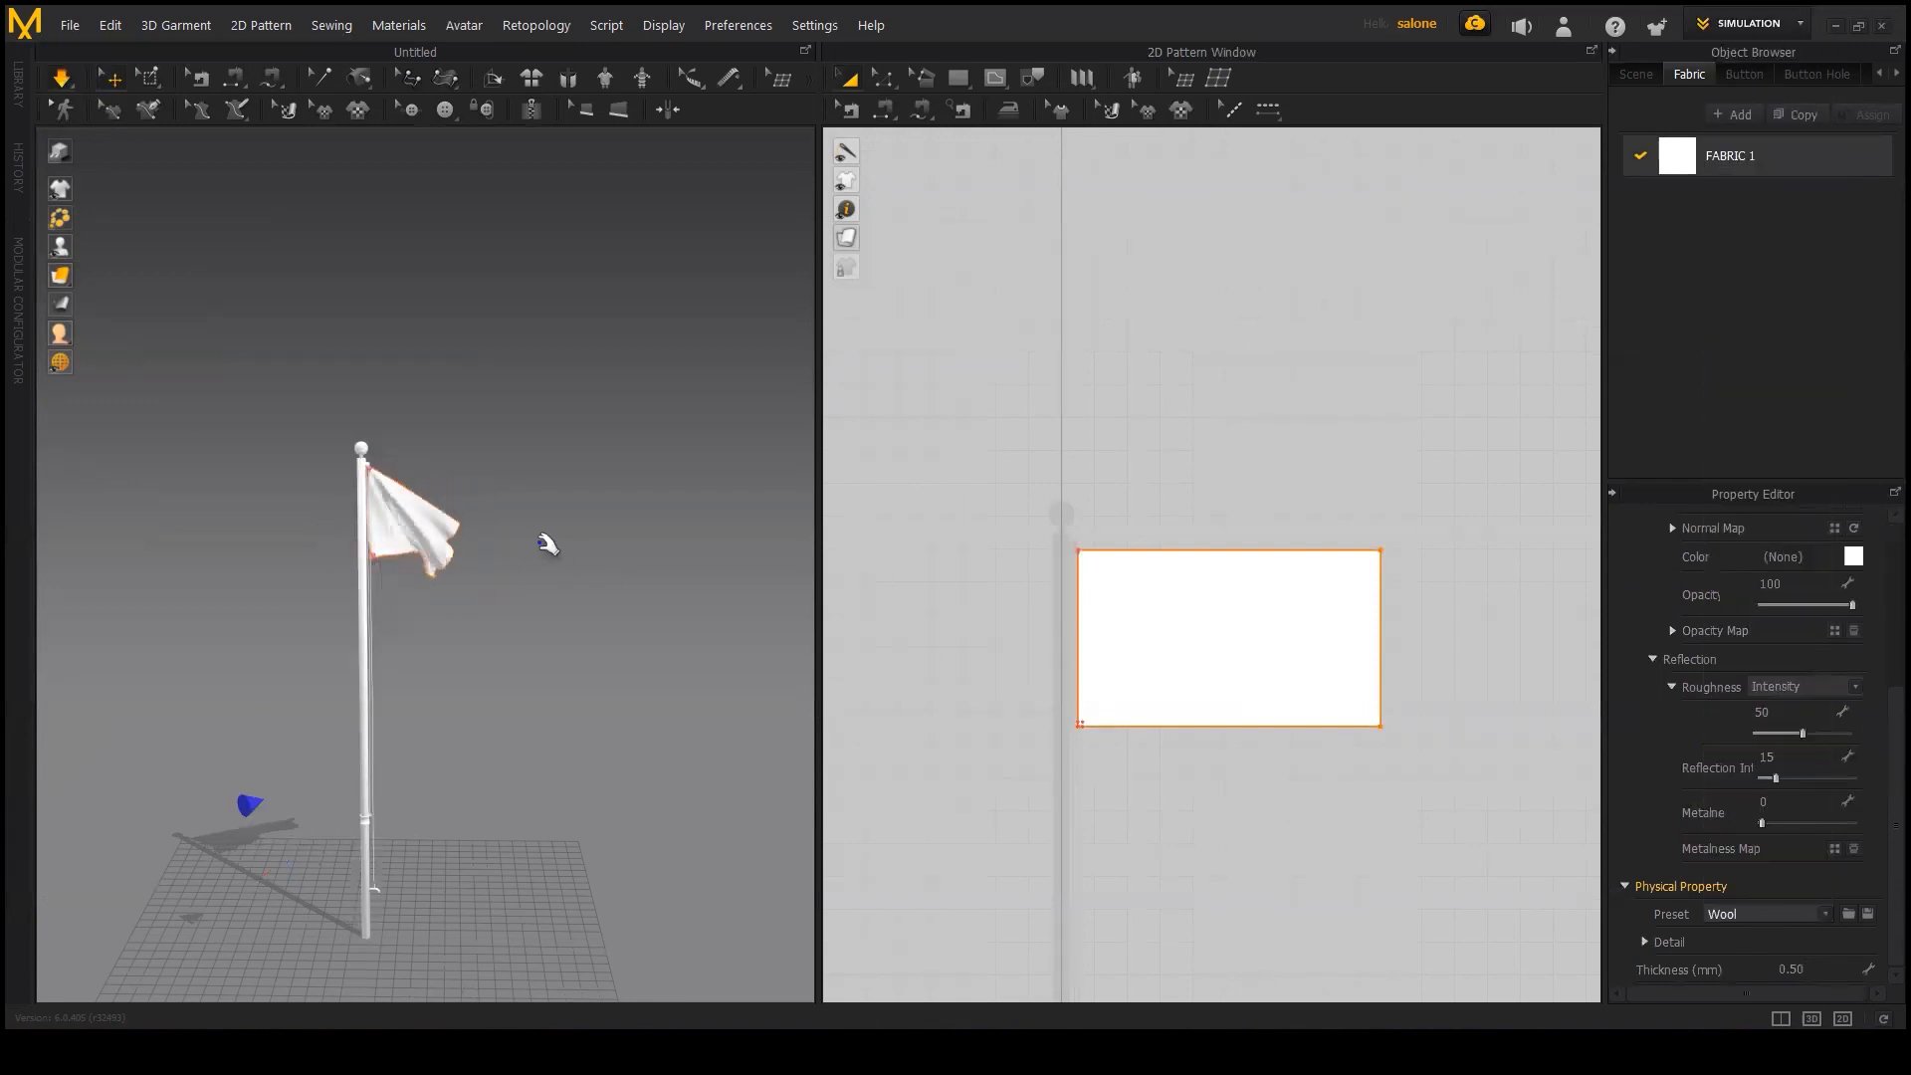
# Step: Set the strength of the planar wind controller near the flagpole's base to 3000 while the simulation runs
pyautogui.scroll(2, 388, 563)
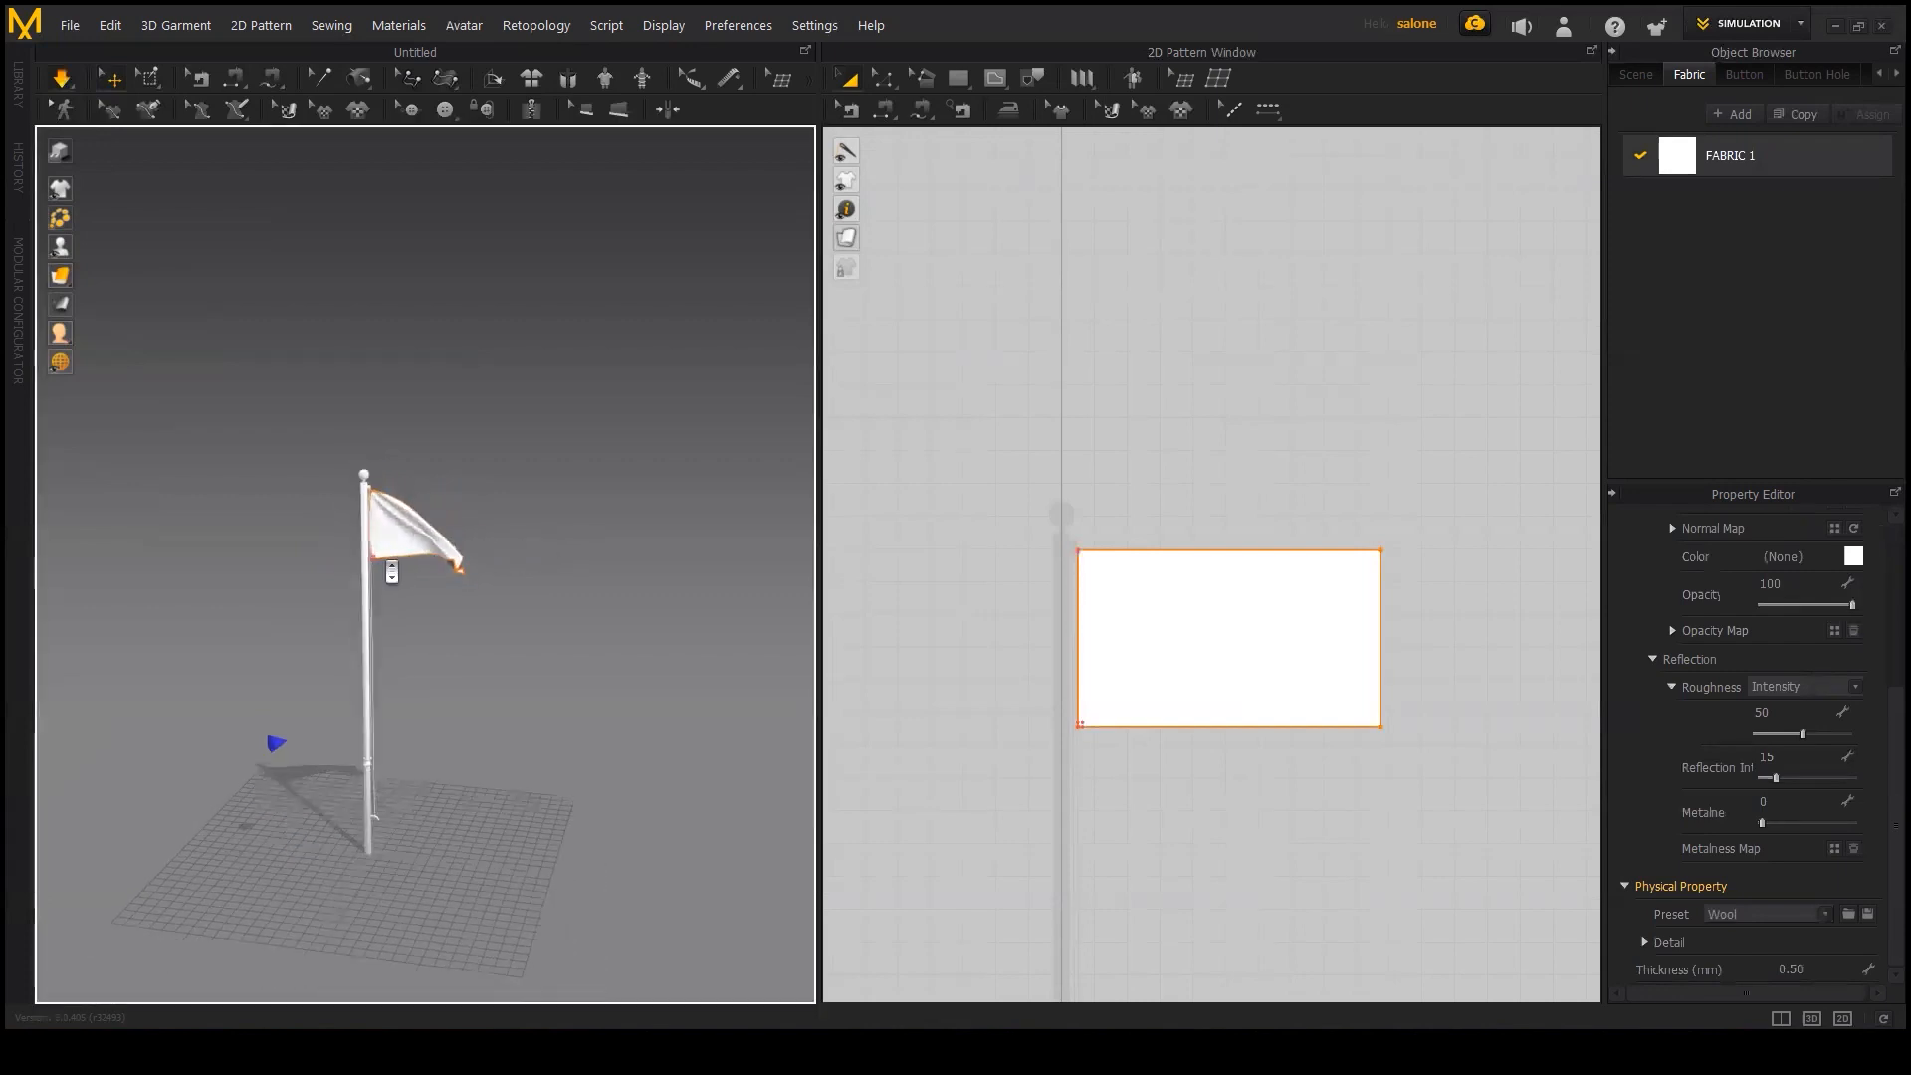
pyautogui.scroll(-5, 397, 566)
pyautogui.moveTo(401, 550); pyautogui.dragTo(435, 576, button='right')
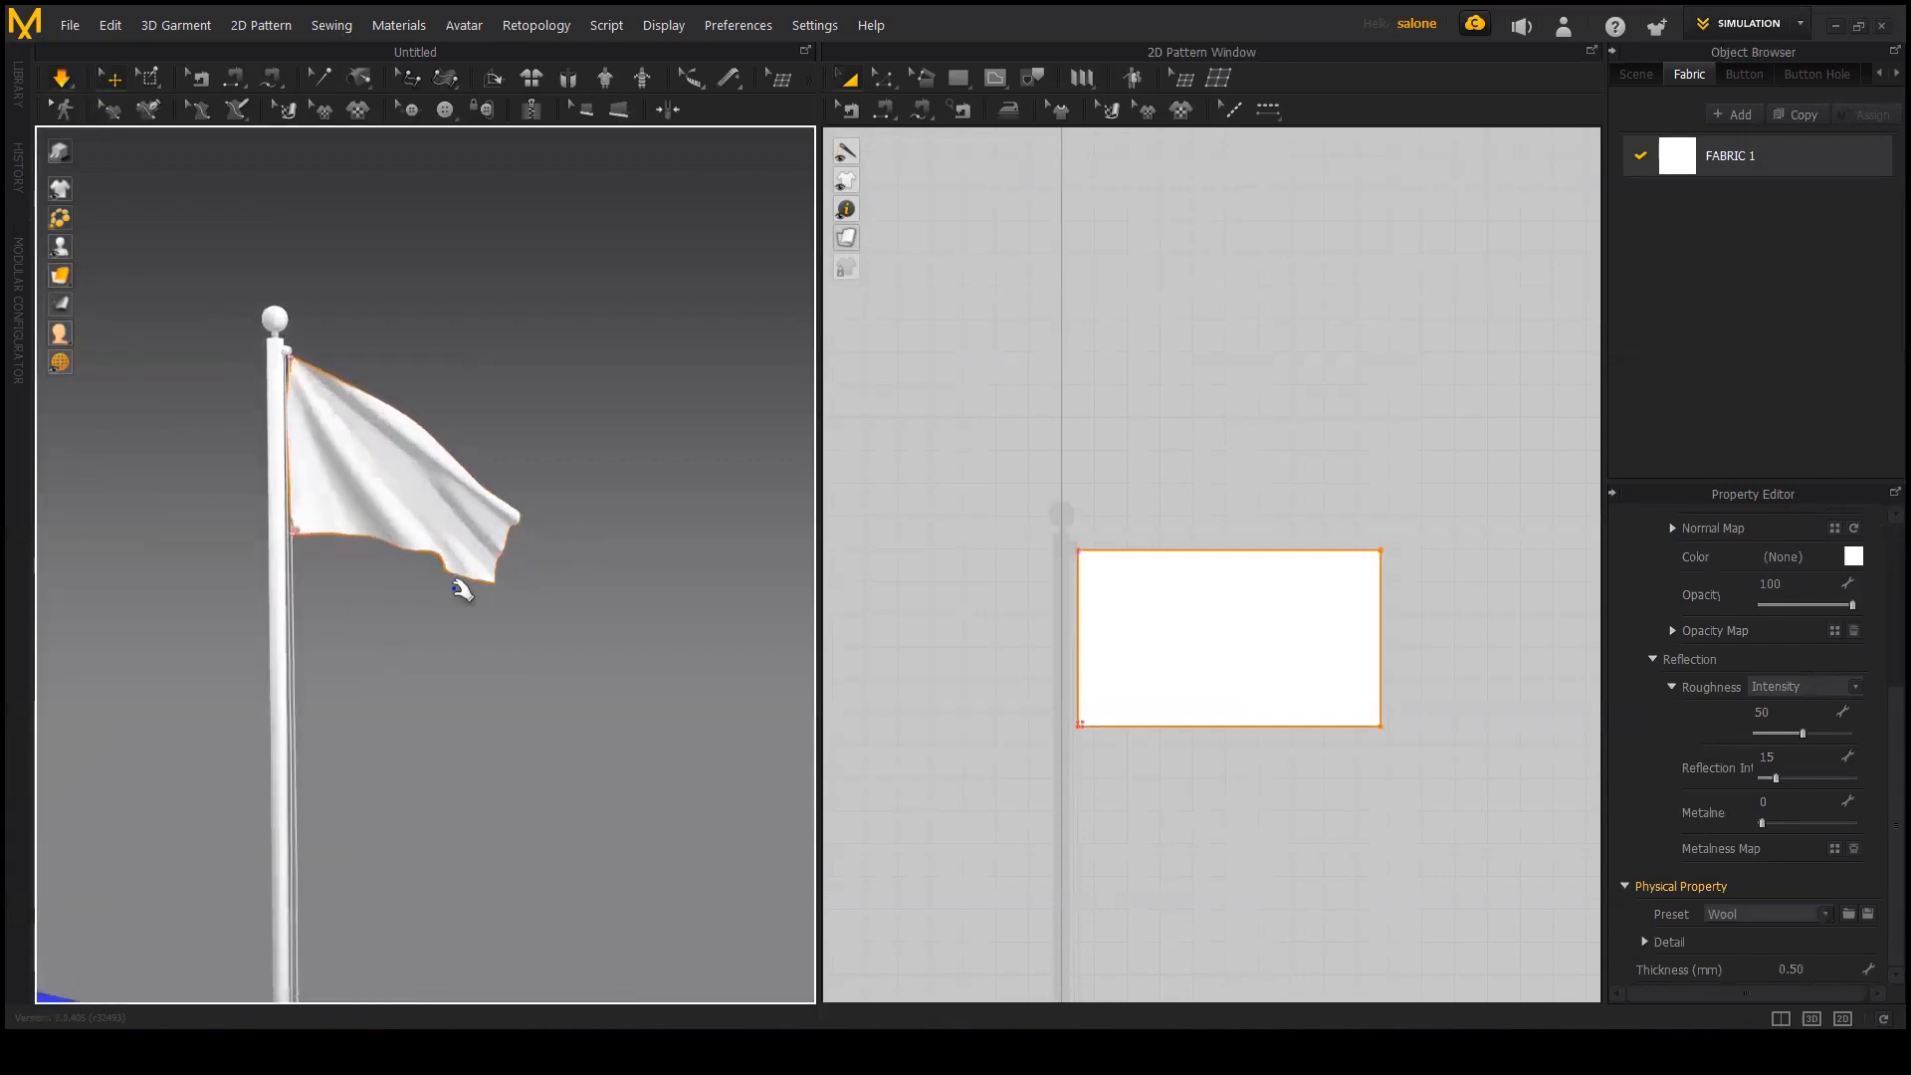
pyautogui.scroll(-1, 523, 612)
pyautogui.scroll(-3, 523, 614)
pyautogui.scroll(3, 523, 613)
pyautogui.scroll(2, 523, 614)
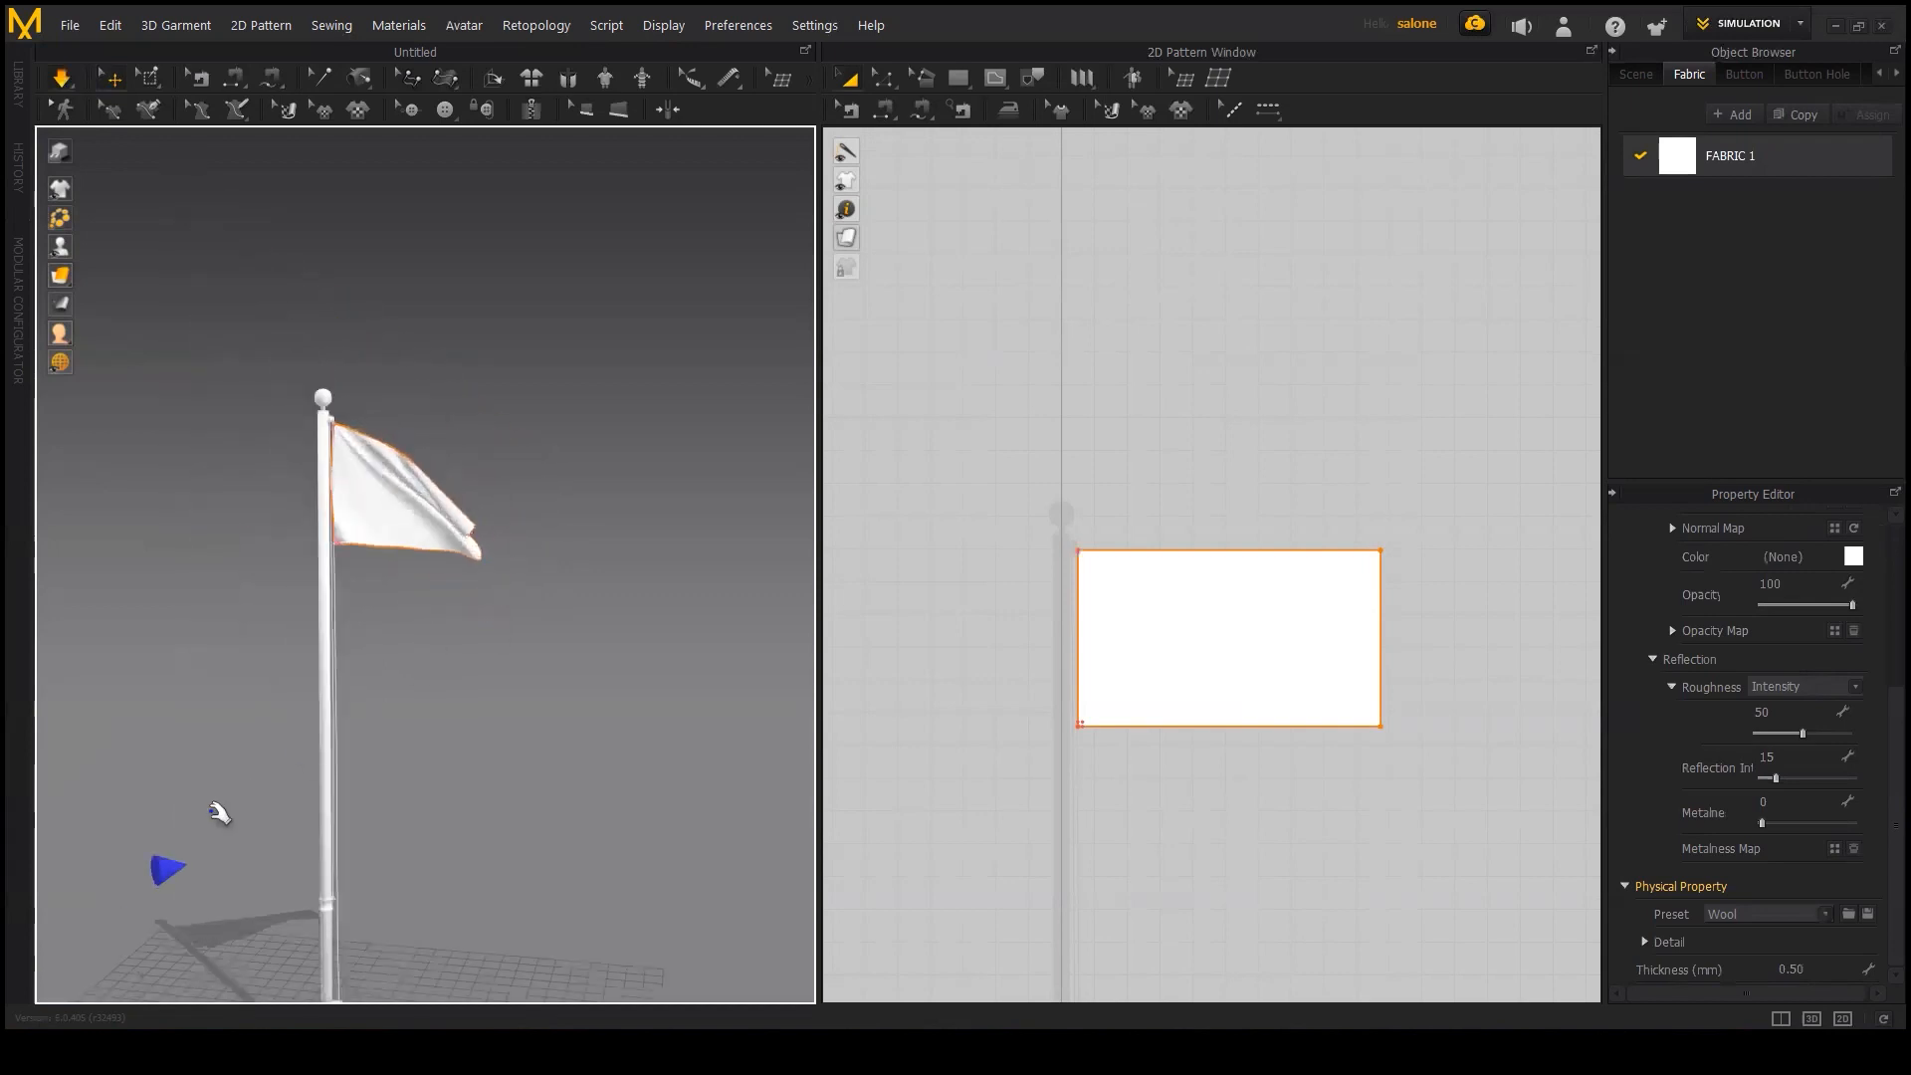
pyautogui.click(179, 871)
pyautogui.click(1823, 627)
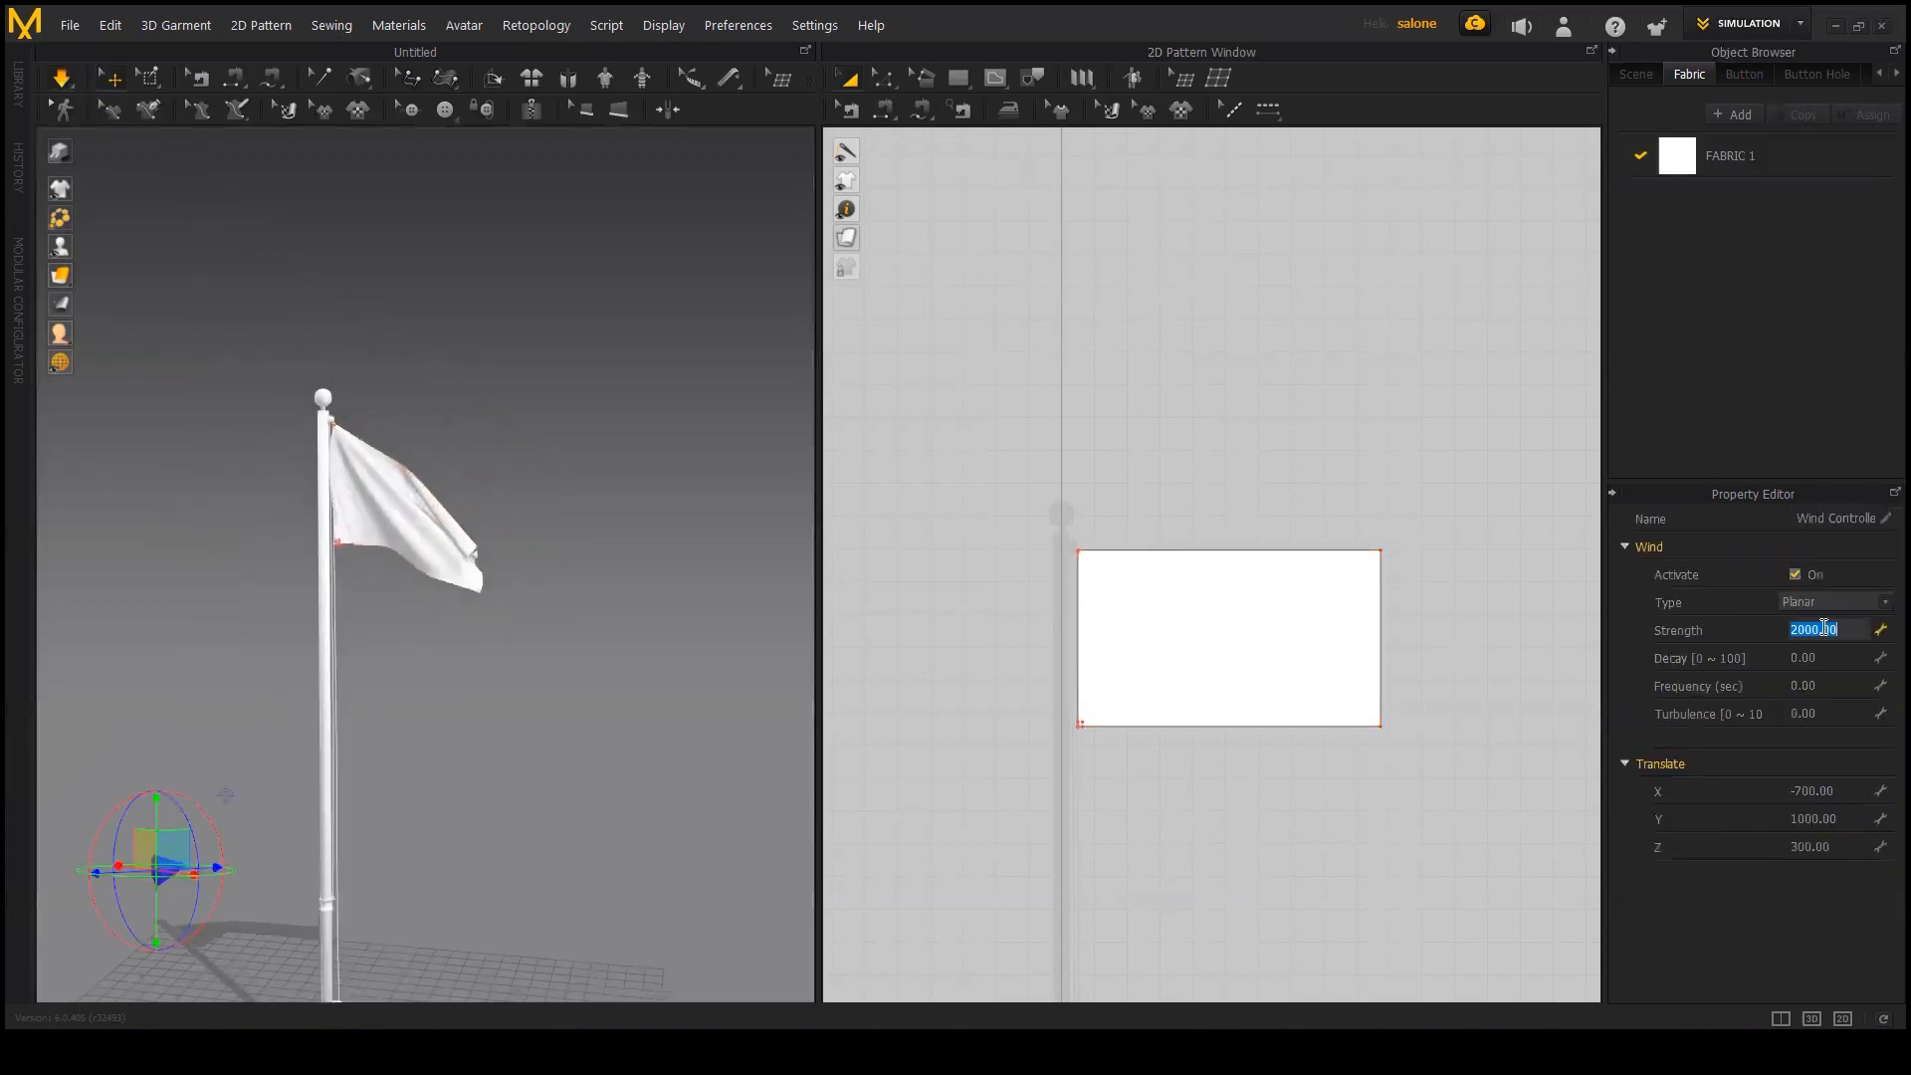
pyautogui.press('Return')
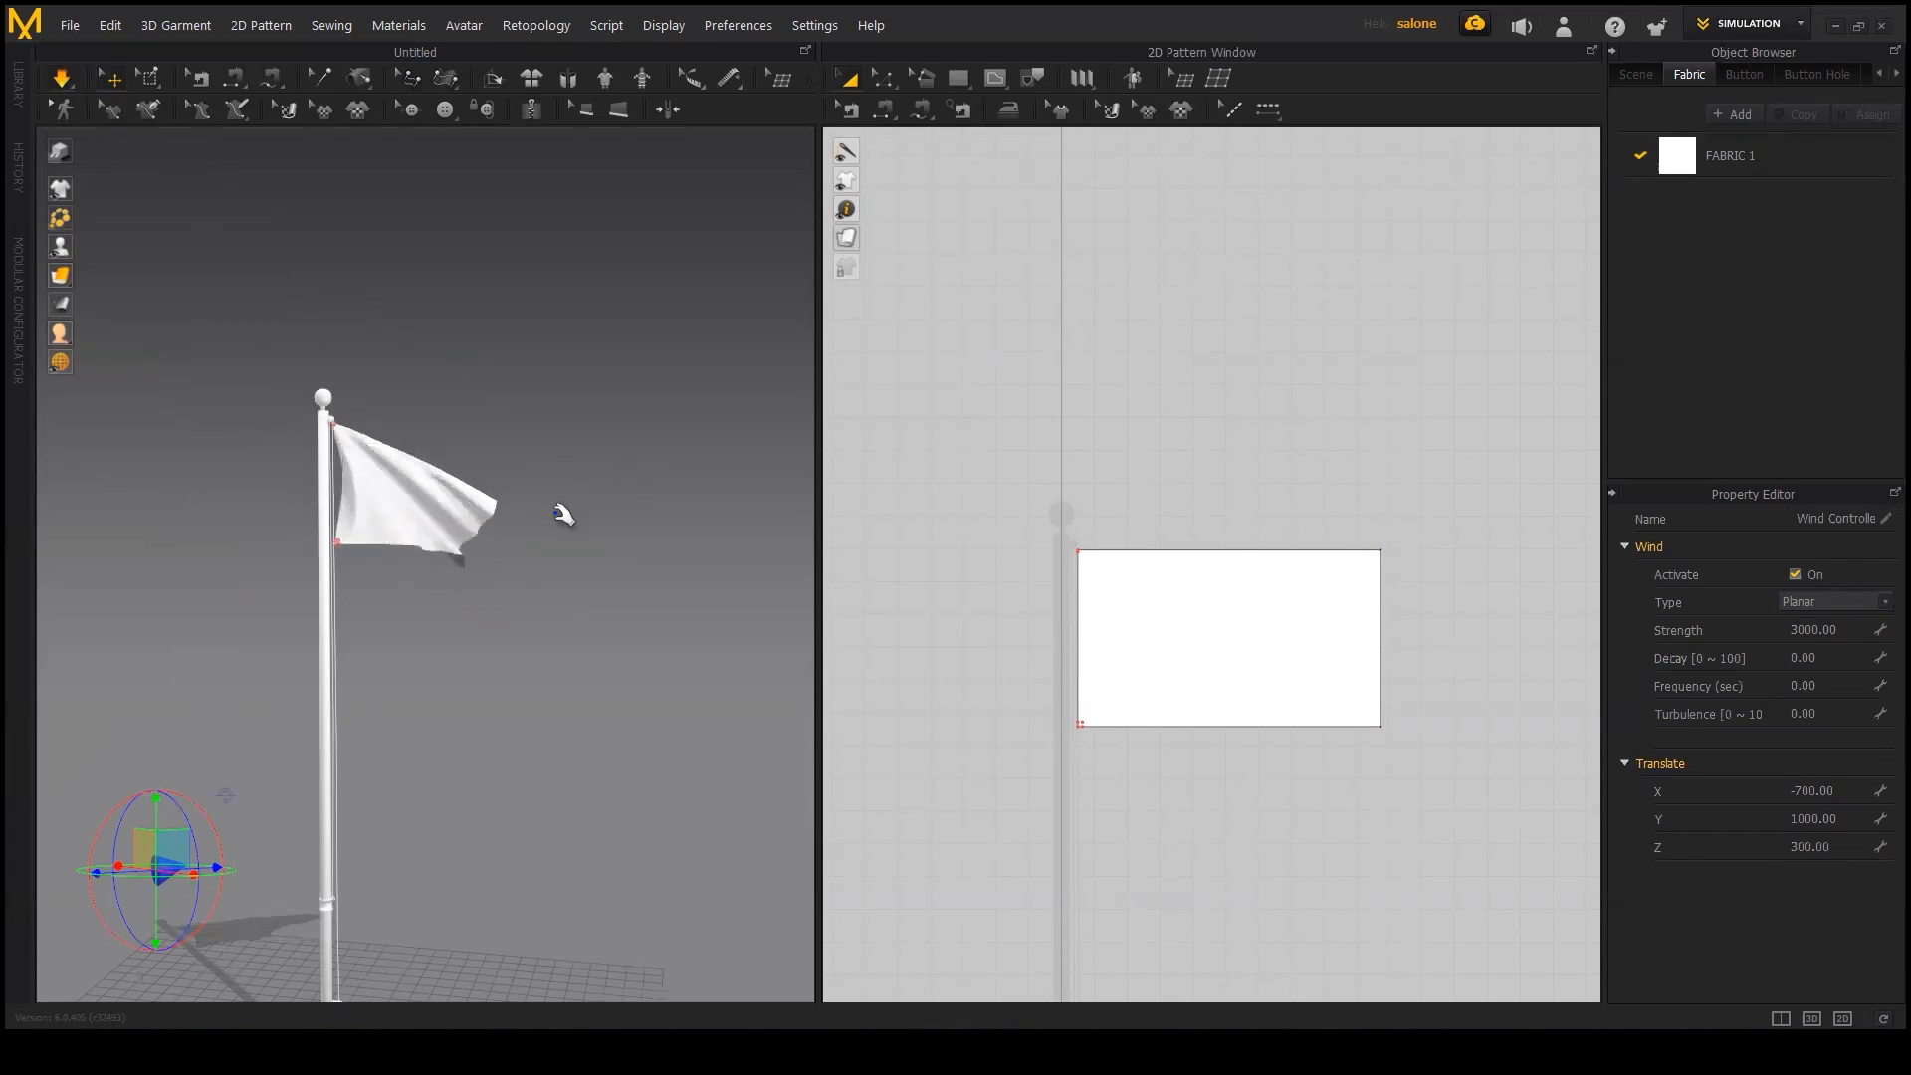
# Step: Examine how the pinned wool flag moves in the wind, both up close and with the whole flagpole top in view
pyautogui.scroll(4, 561, 518)
pyautogui.moveTo(468, 599); pyautogui.dragTo(570, 565, button='middle')
pyautogui.scroll(2, 571, 568)
pyautogui.scroll(-3, 576, 576)
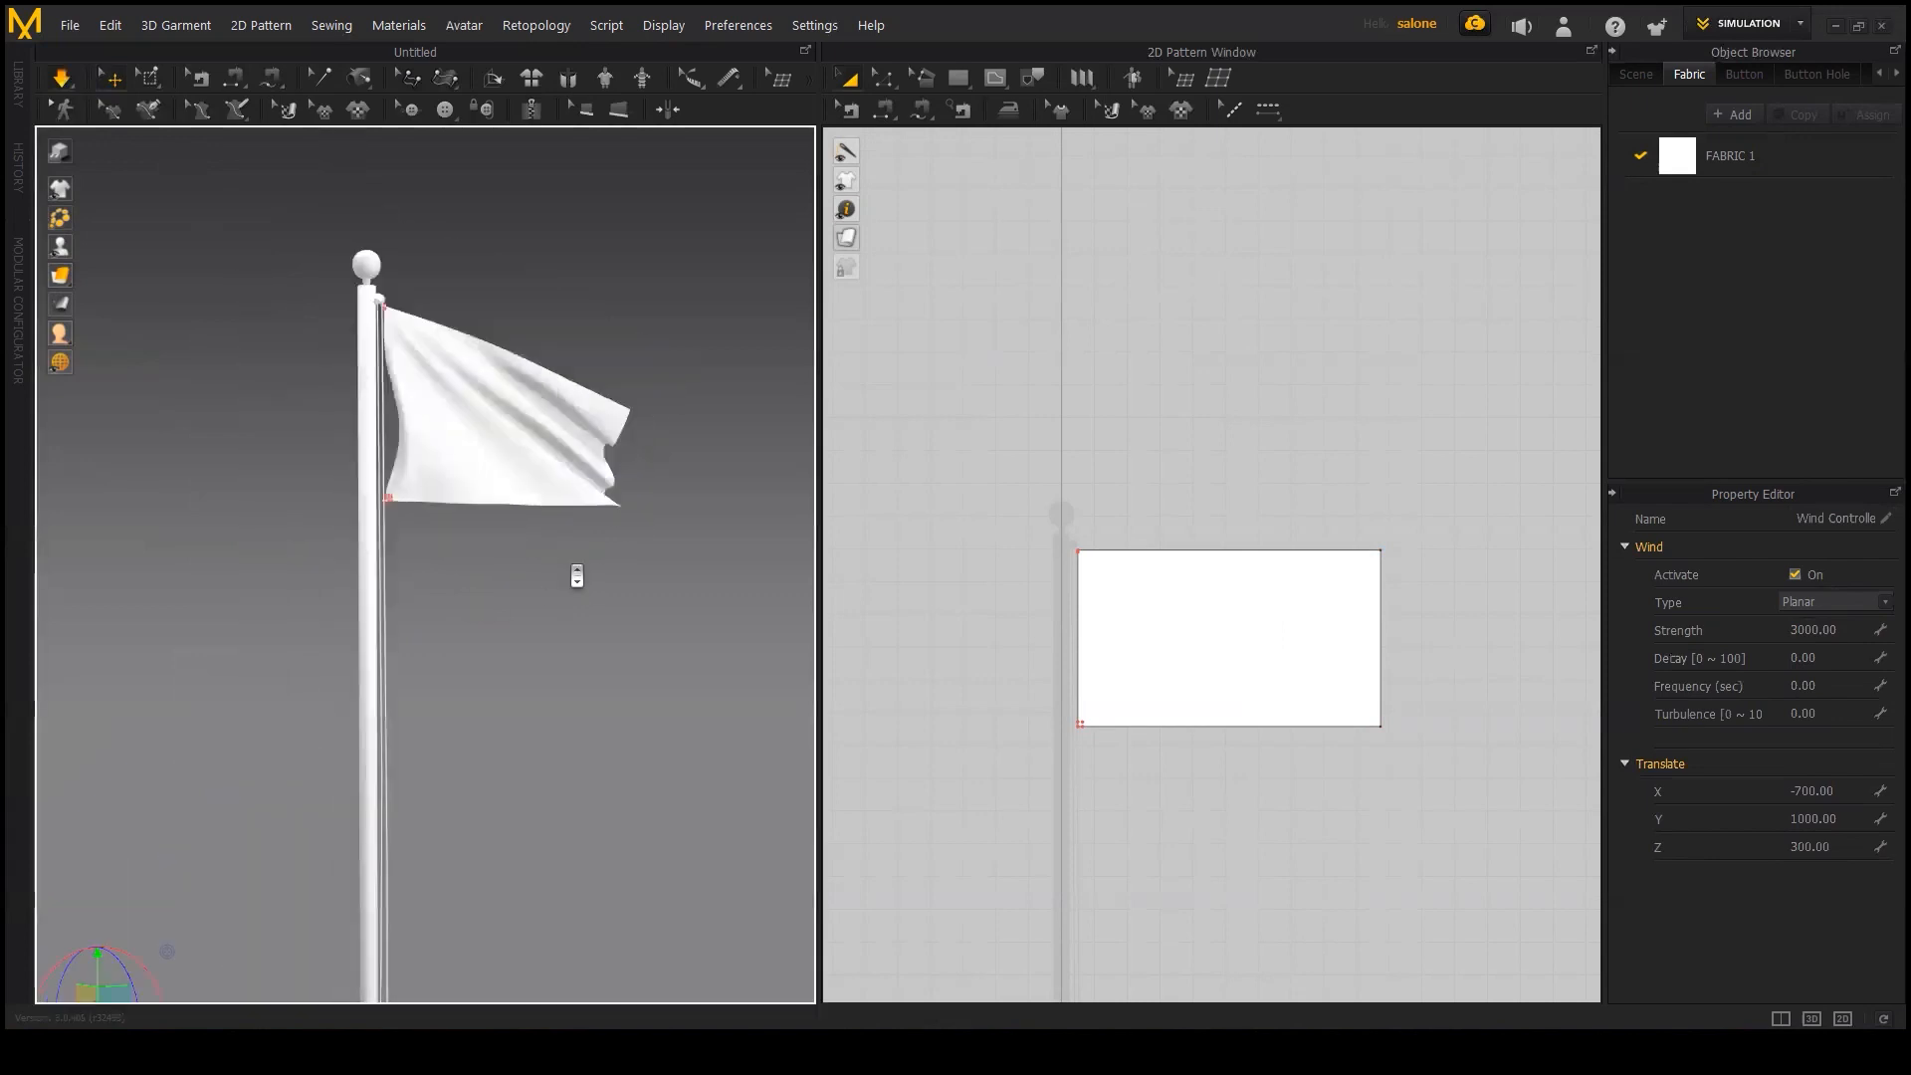
pyautogui.scroll(-3, 576, 575)
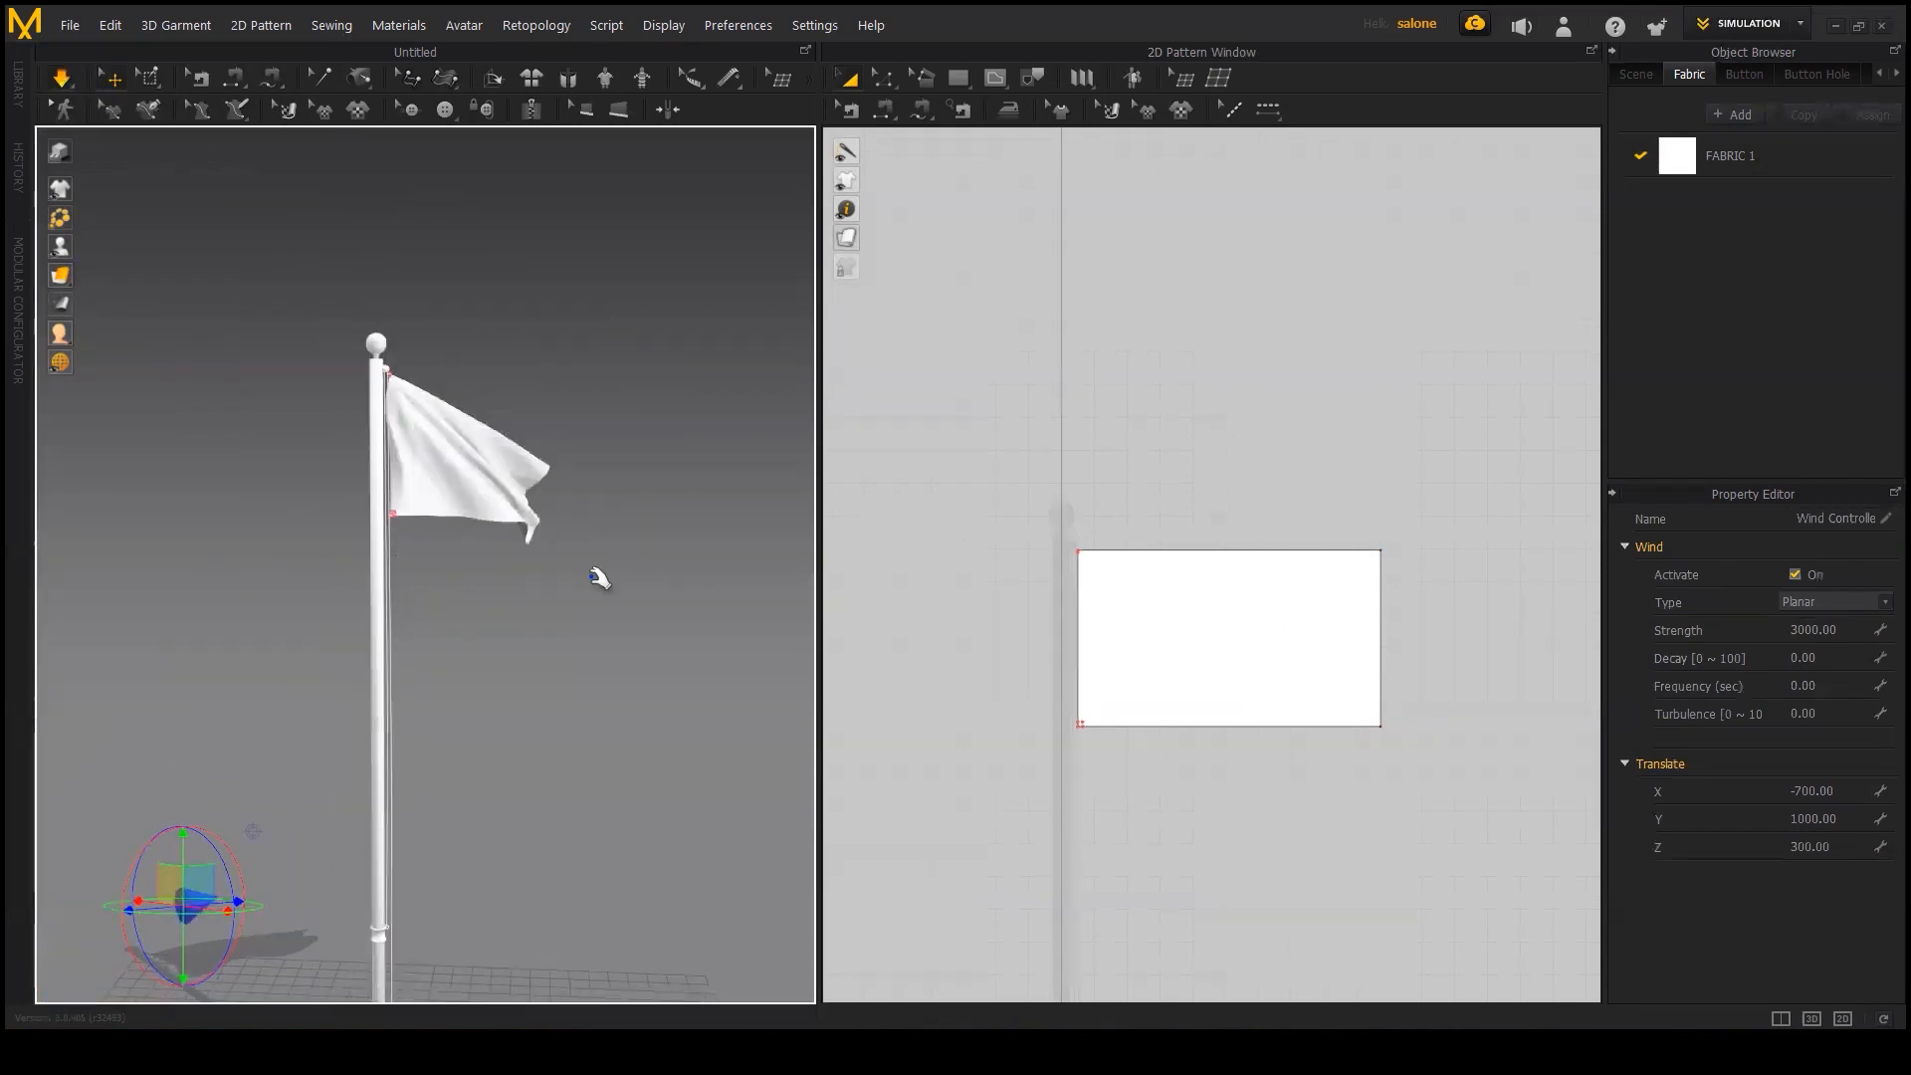